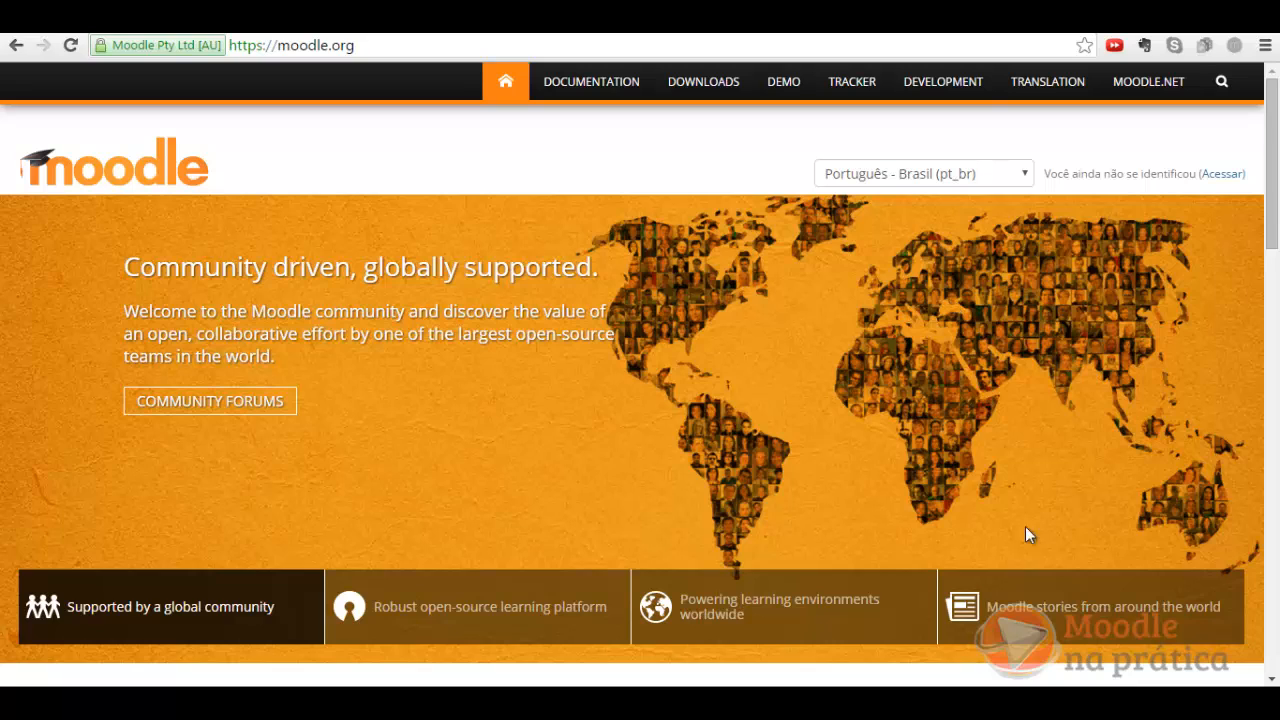
Step: Open the Moodle 3.0.3 latest release page through moodle.org's Downloads section
{"action": "left_click", "coordinate": [705, 88]}
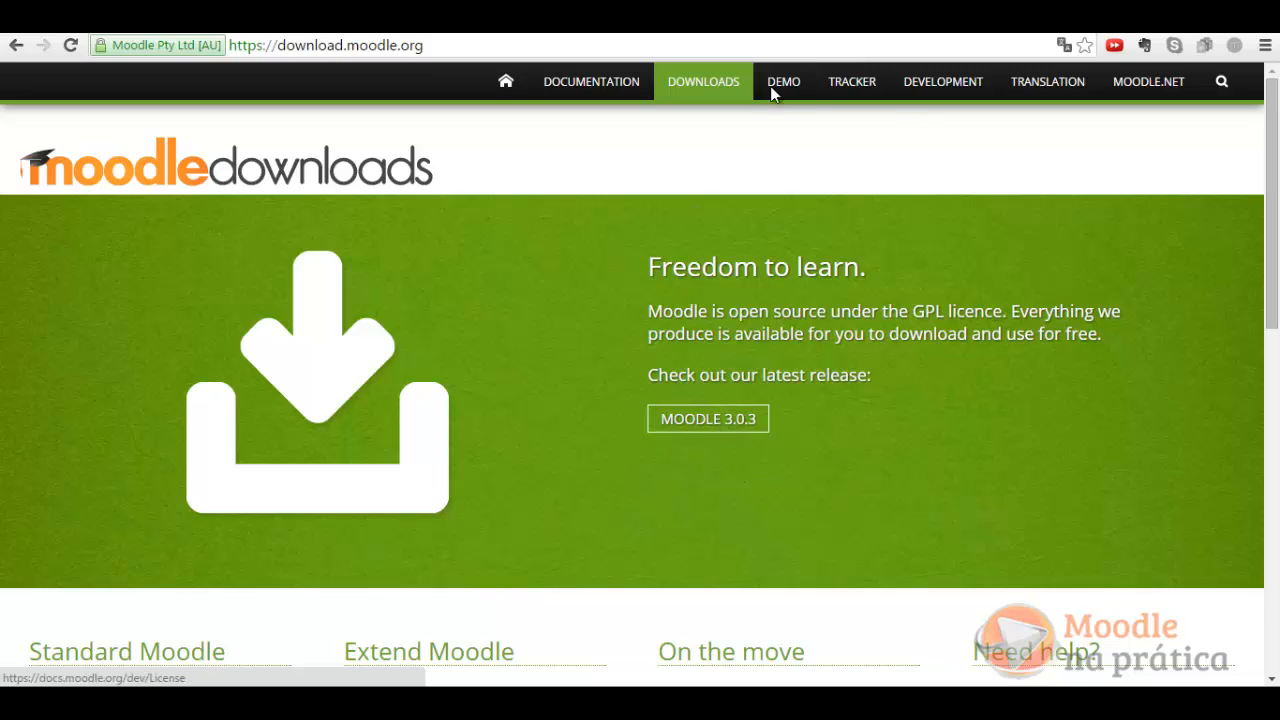
{"action": "left_click", "coordinate": [707, 420]}
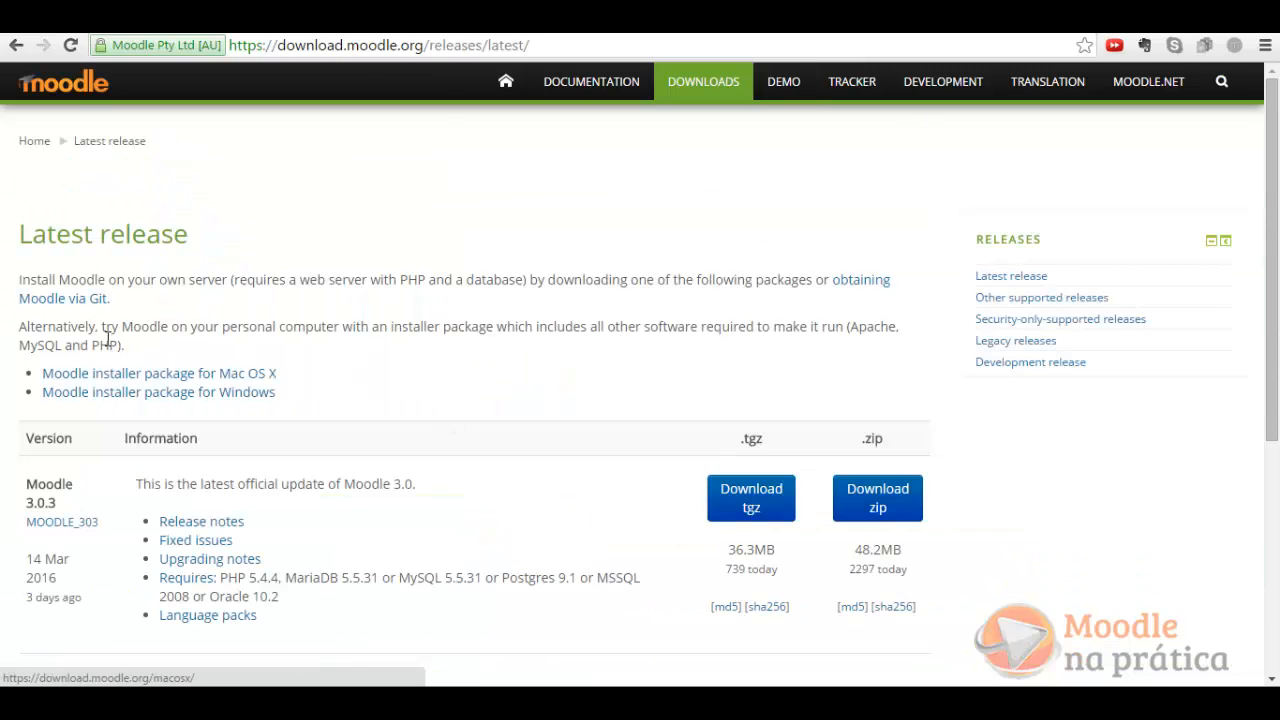
Step: Highlight the sentence about the latest official update on the release page
{"action": "left_click_drag", "start_coordinate": [1271, 200], "coordinate": [1017, 323]}
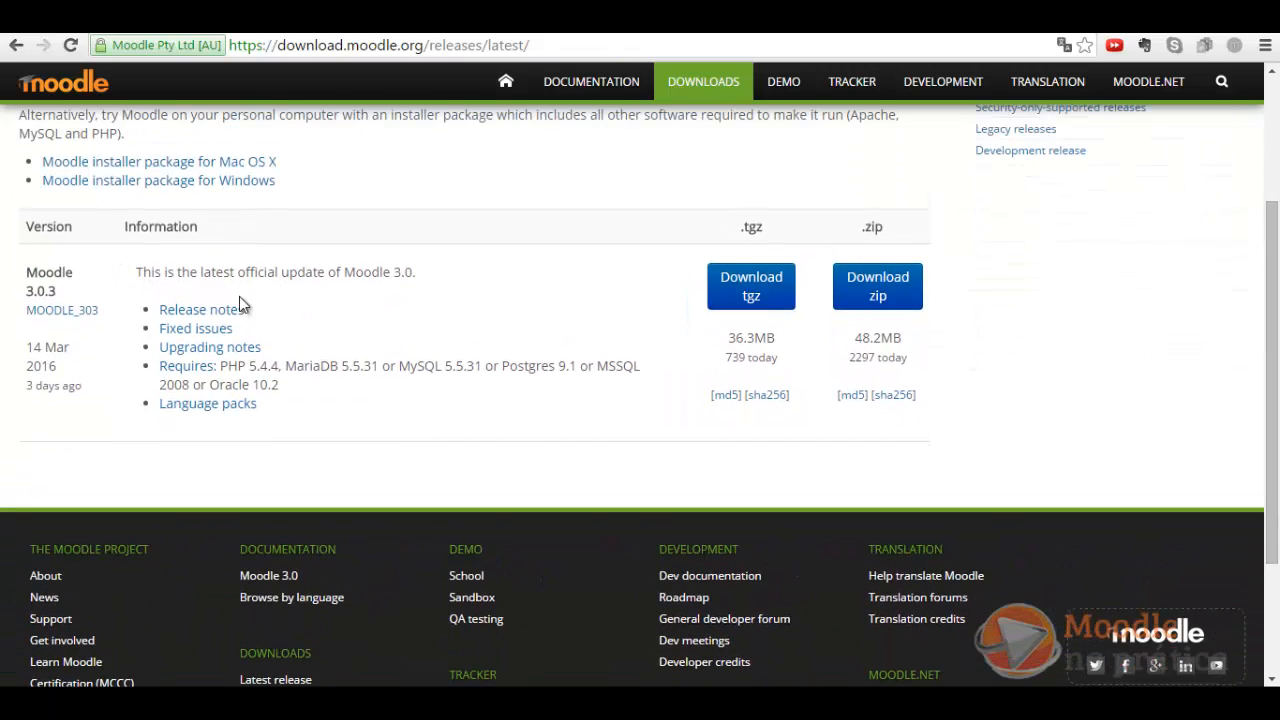
{"action": "left_click_drag", "start_coordinate": [133, 274], "coordinate": [455, 274]}
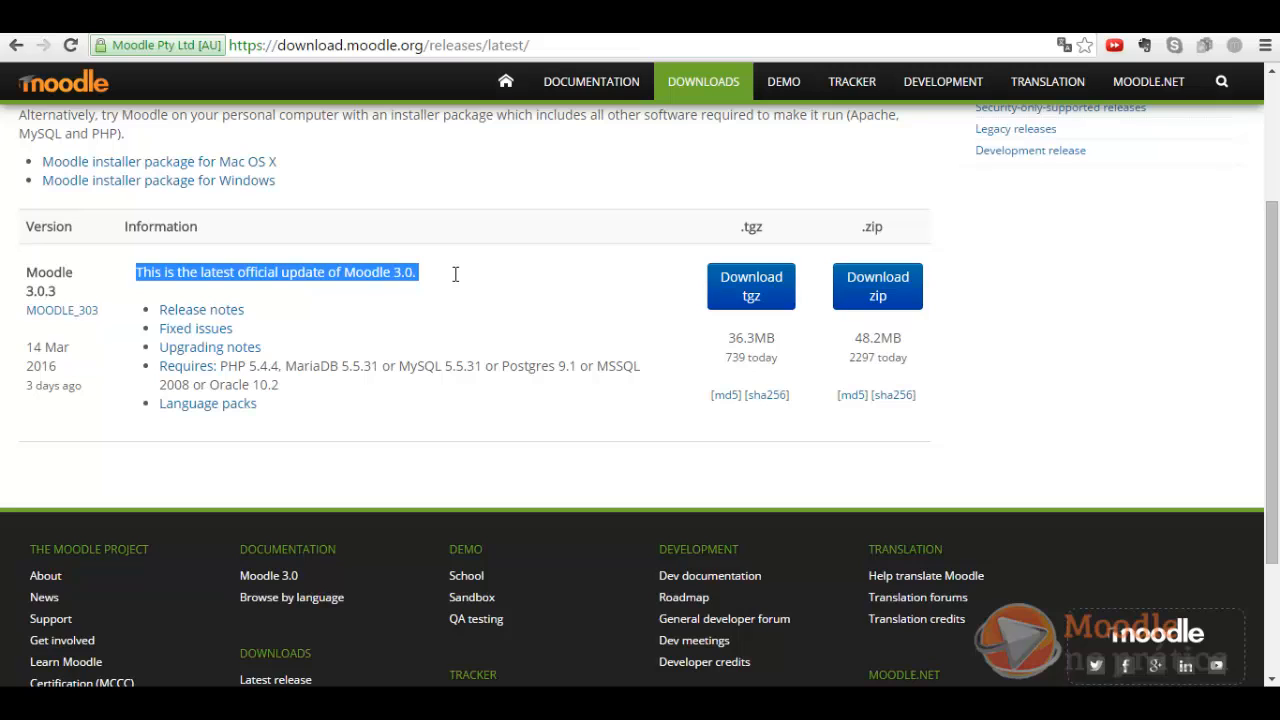
{"action": "scroll", "coordinate": [457, 277], "scroll_direction": "up", "scroll_amount": 2}
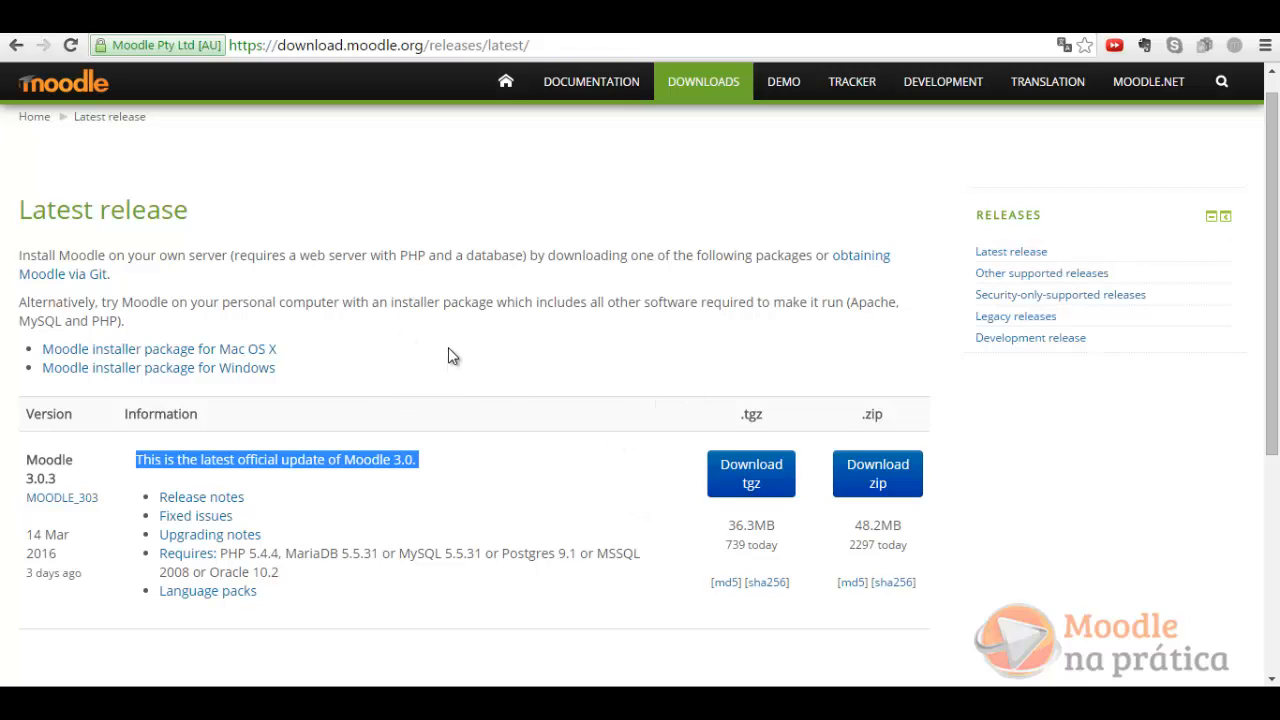
Step: Highlight the PHP 5.4.4 and MariaDB or MySQL 5.5.31 requirement, then start a blank tab
{"action": "scroll", "coordinate": [480, 377], "scroll_direction": "down", "scroll_amount": 1}
{"action": "left_click_drag", "start_coordinate": [159, 459], "coordinate": [640, 461]}
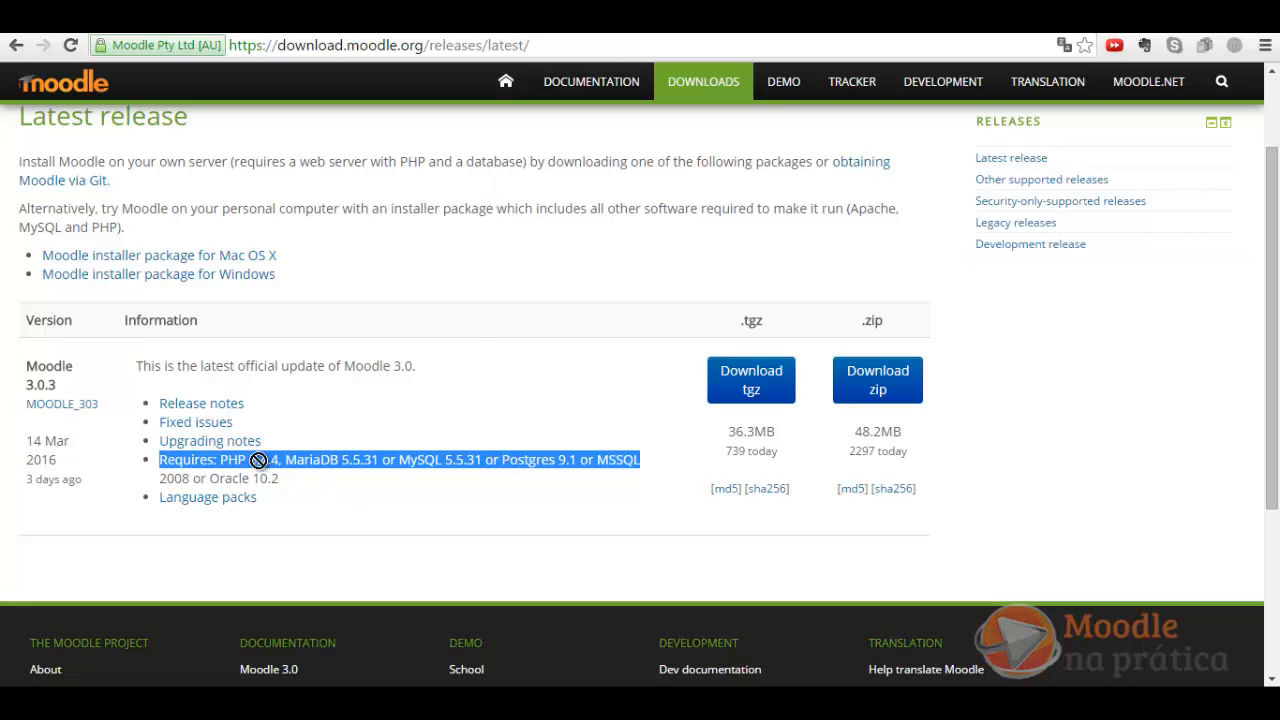
{"action": "left_click_drag", "start_coordinate": [258, 458], "coordinate": [273, 460]}
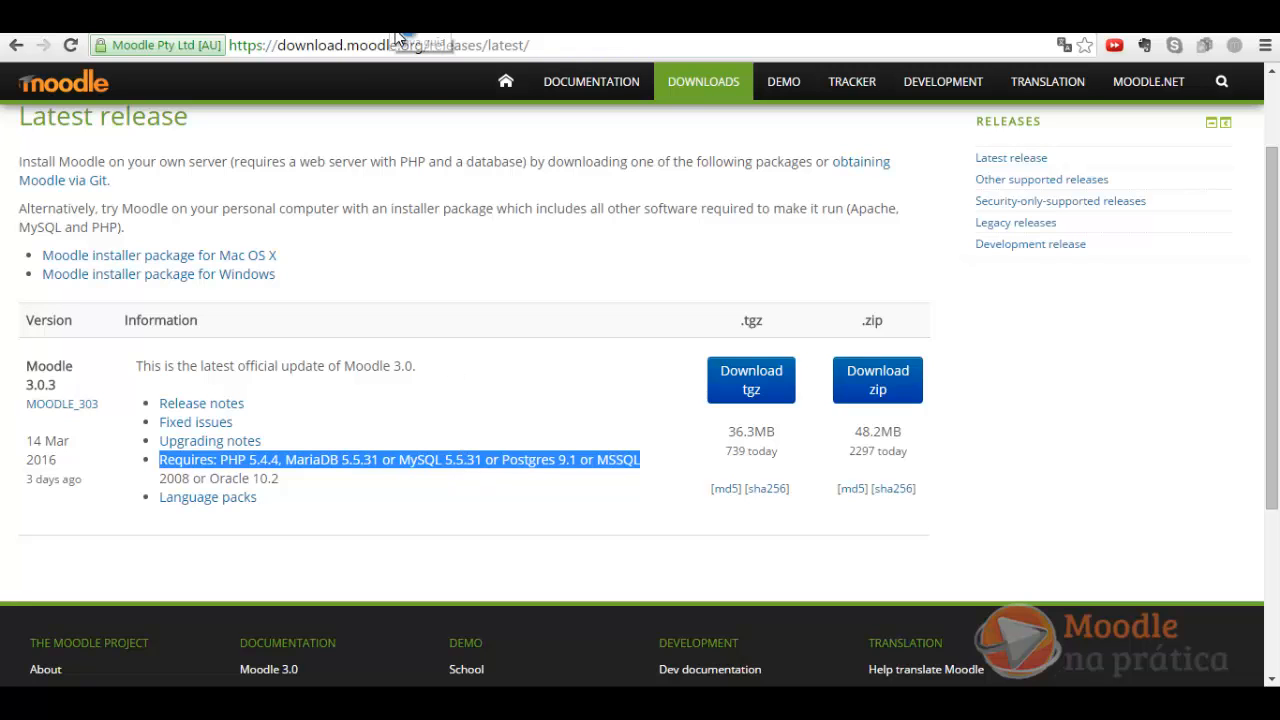
{"action": "key", "text": "ctrl+t"}
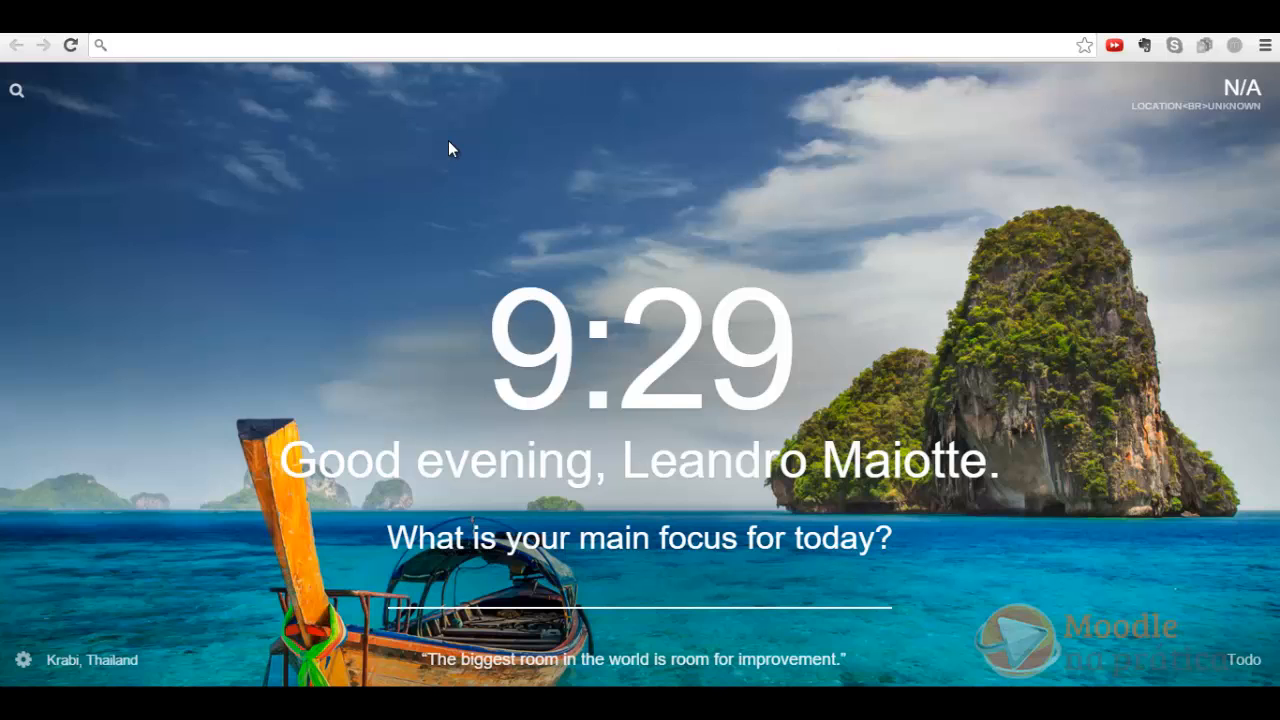
Step: Search for 'hostgator mudar versão php' from the address bar
{"action": "type", "text": "host"}
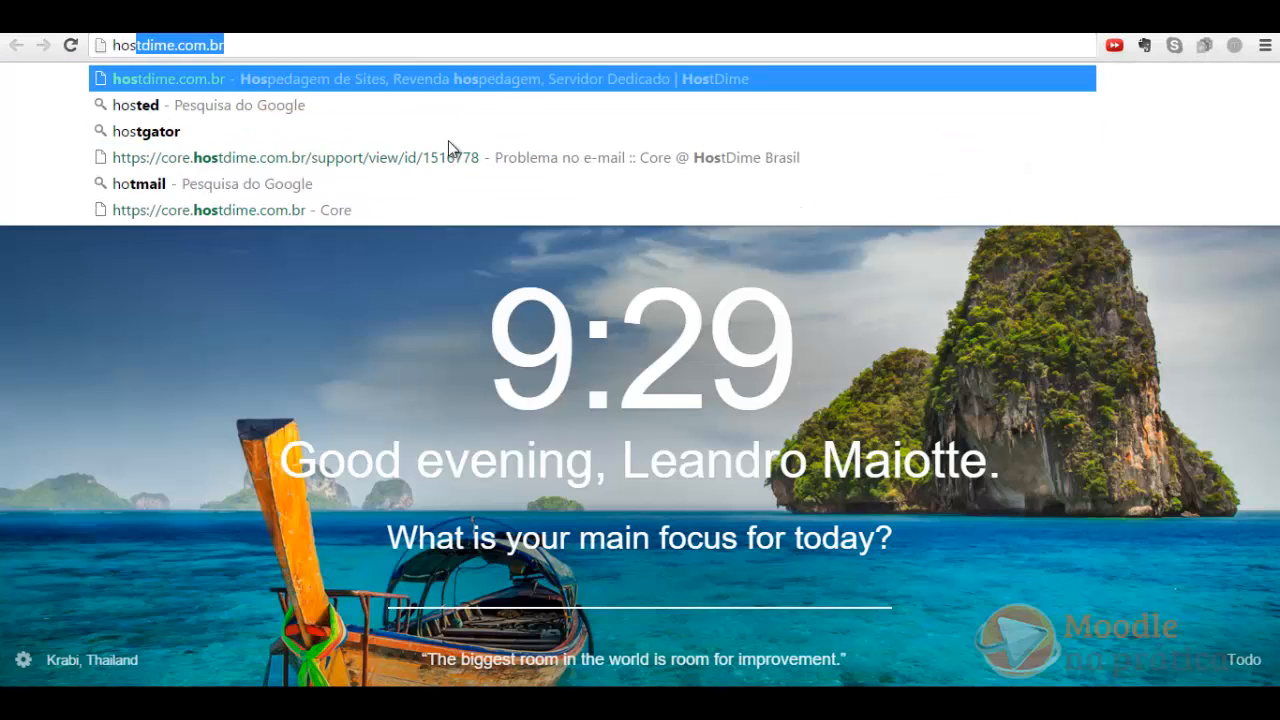
{"action": "type", "text": "gator mudar"}
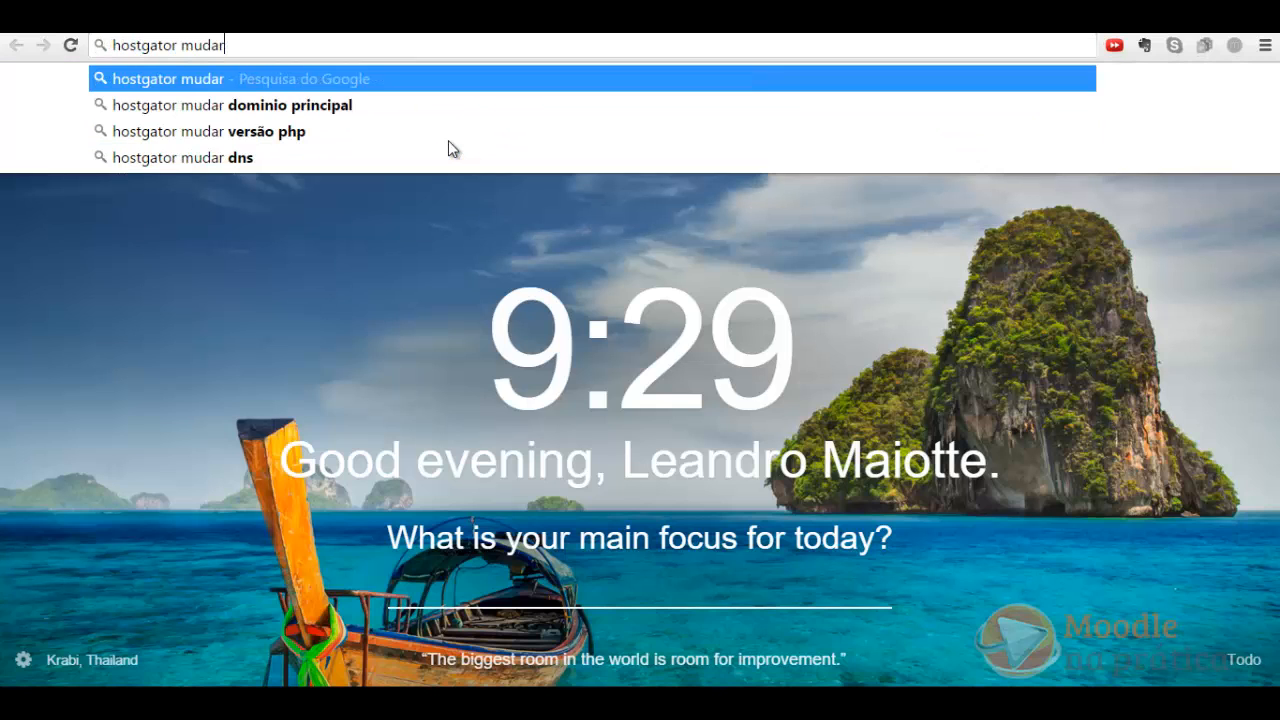
{"action": "key", "text": "Down"}
{"action": "key", "text": "Down"}
{"action": "key", "text": "Return"}
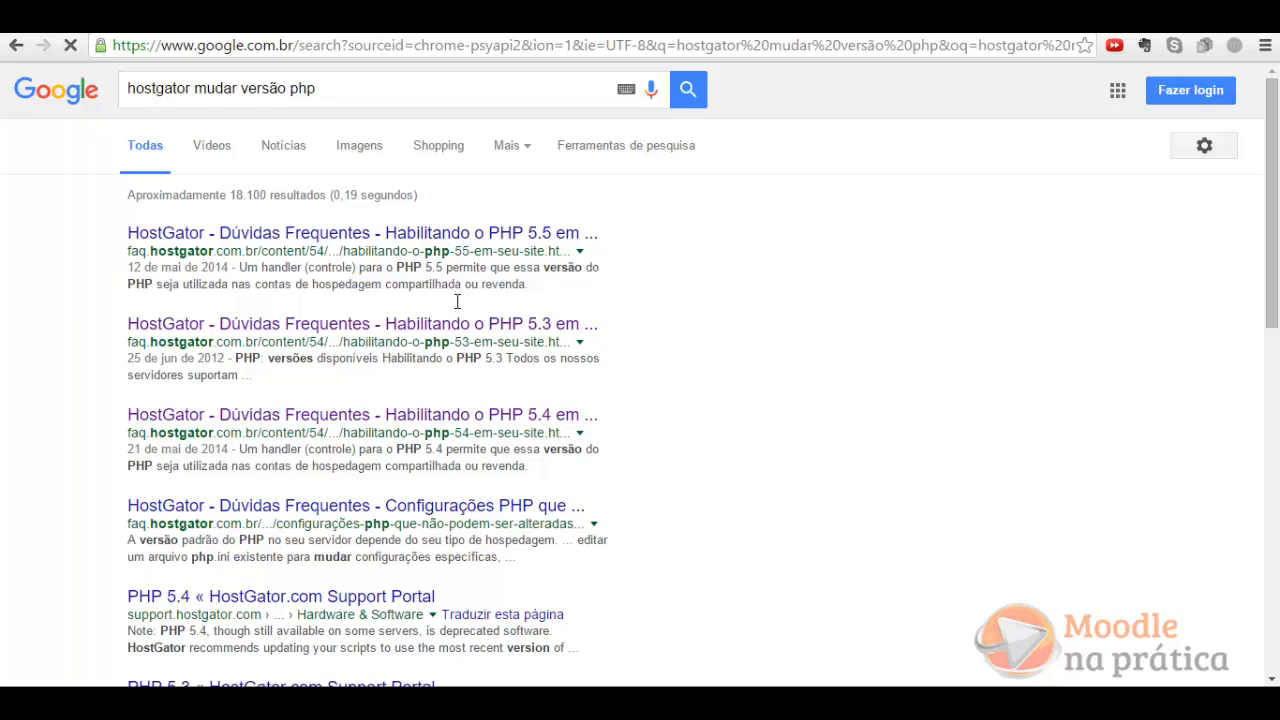
Step: Open the HostGator FAQ on enabling PHP 5.4 and select its .htaccess handler code
{"action": "left_click", "coordinate": [505, 420]}
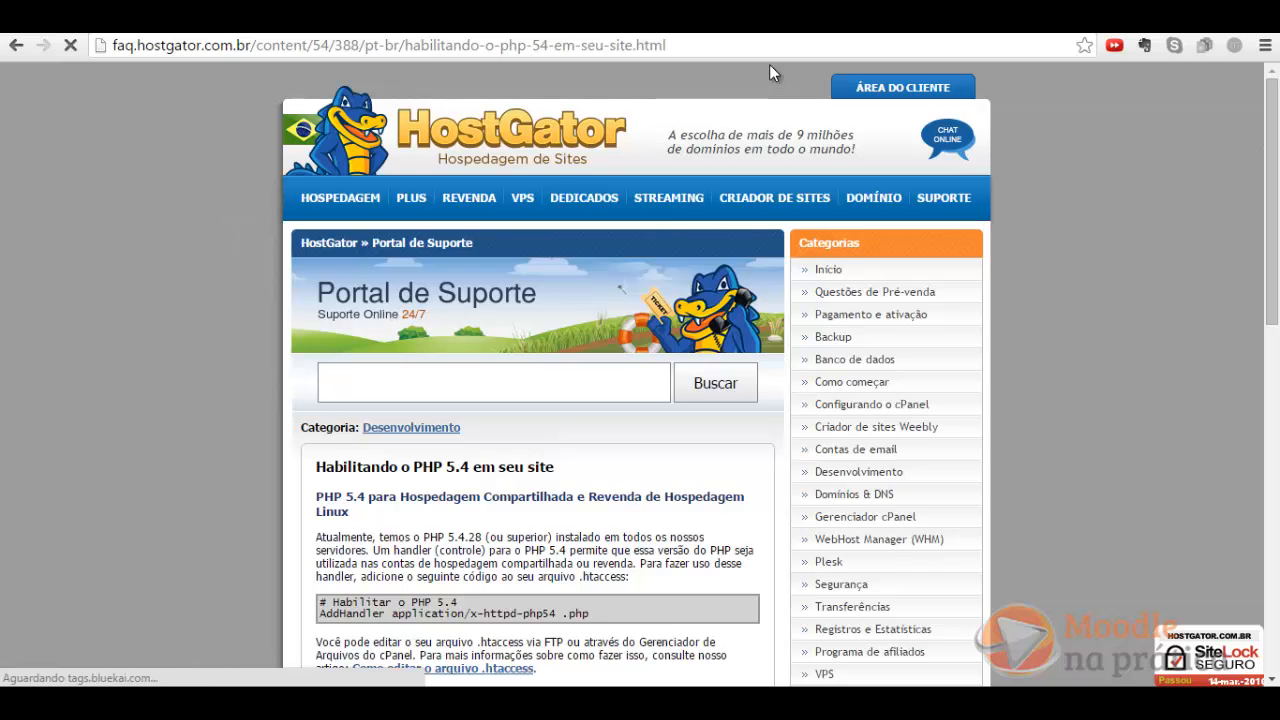
{"action": "key", "text": "ctrl+l"}
{"action": "scroll", "coordinate": [198, 214], "scroll_direction": "down", "scroll_amount": 2}
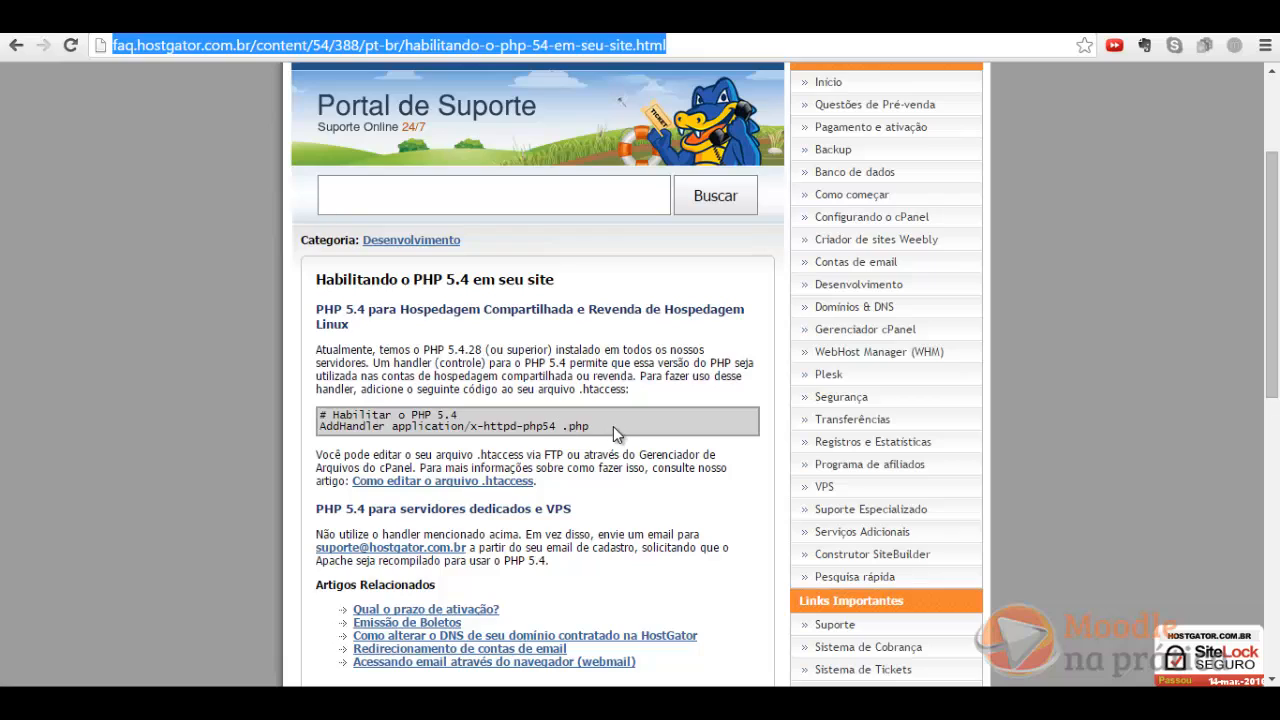
{"action": "left_click_drag", "start_coordinate": [613, 426], "coordinate": [318, 412]}
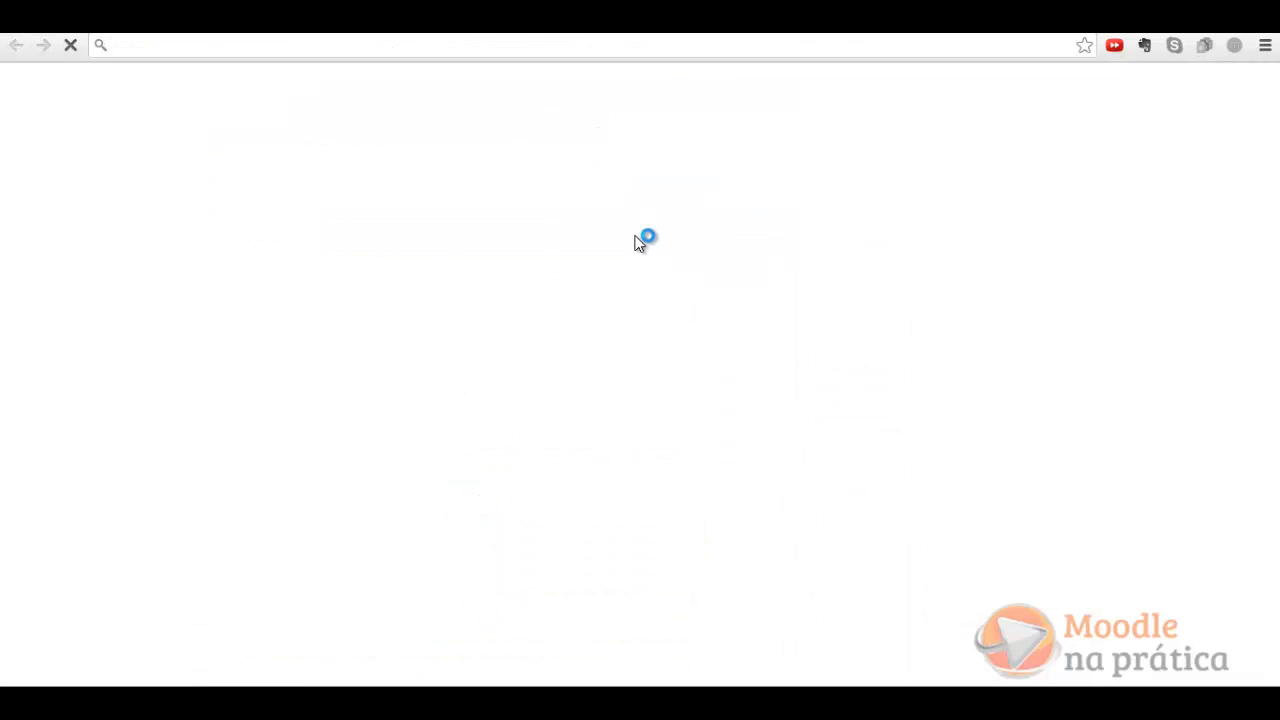
Step: Search for 'locaweb mudar versão php' from the address bar
{"action": "type", "text": "locaer"}
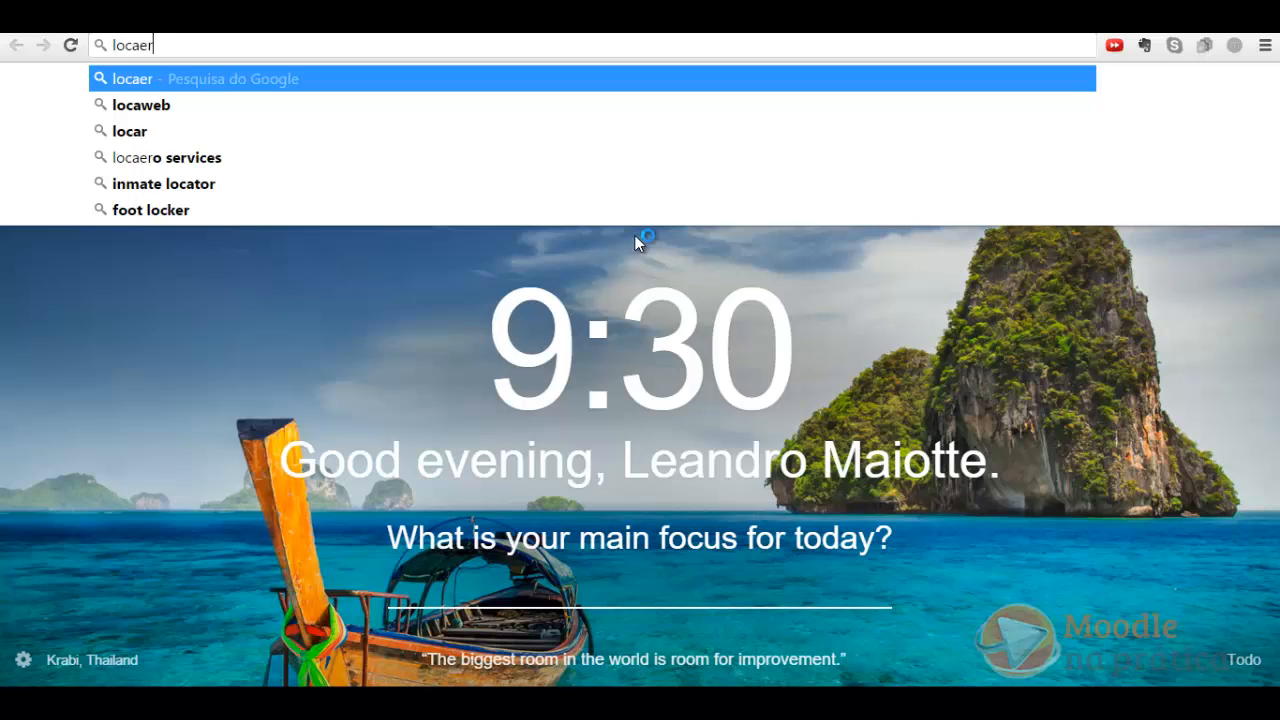
{"action": "key", "text": "BackSpace"}
{"action": "key", "text": "BackSpace"}
{"action": "key", "text": "BackSpace"}
{"action": "type", "text": "aweb mudar"}
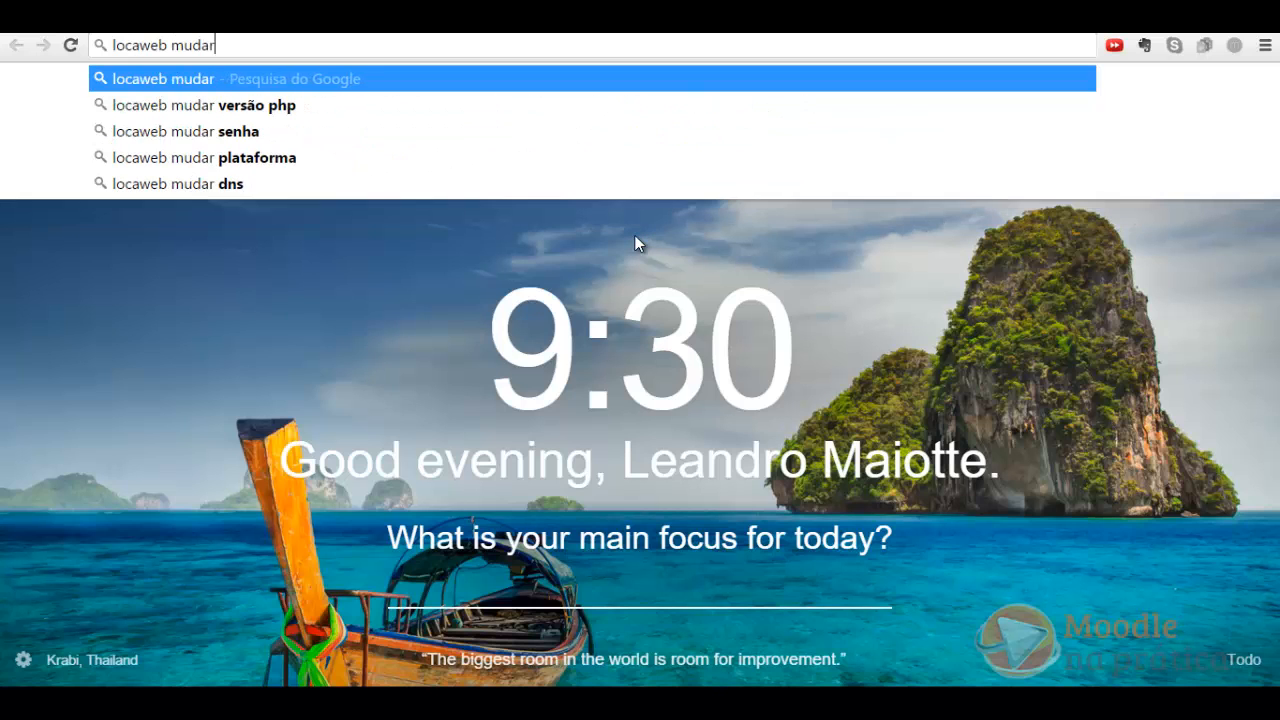
{"action": "key", "text": "Down"}
{"action": "key", "text": "Return"}
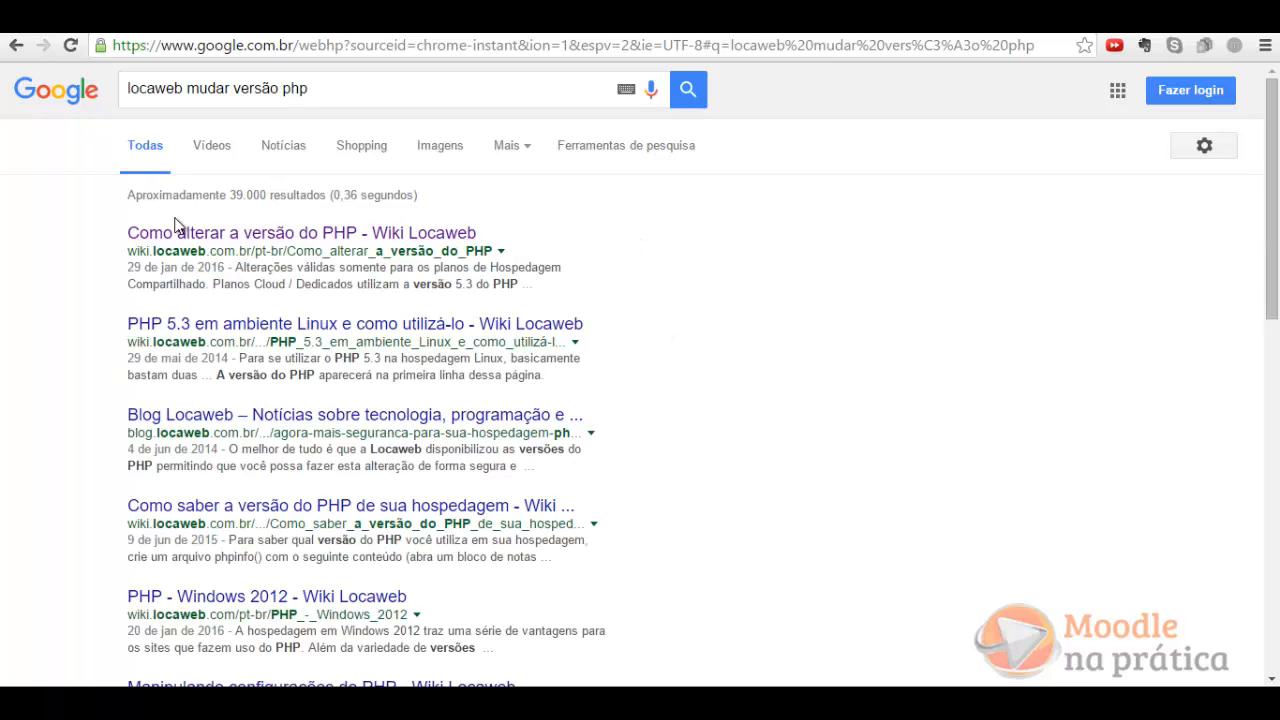
Step: Open the Locaweb Wiki article and highlight its heading 'Como alterar a versão do PHP'
{"action": "left_click", "coordinate": [329, 234]}
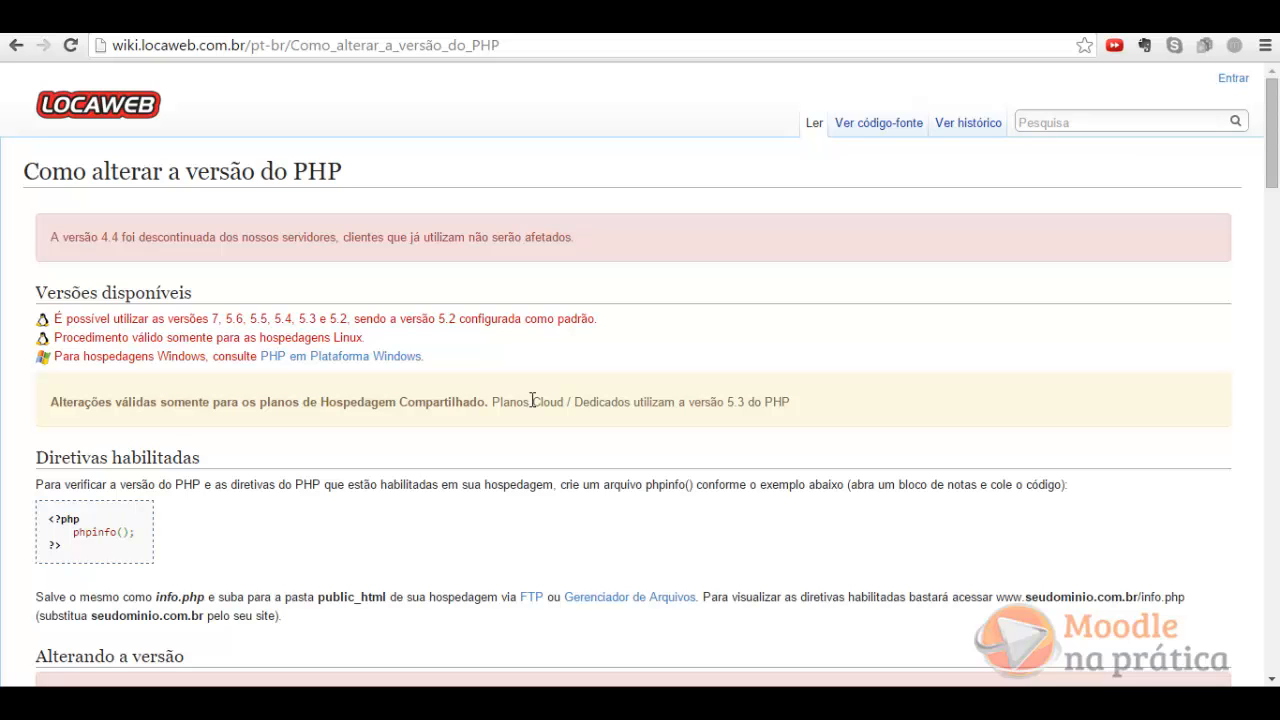
{"action": "left_click", "coordinate": [580, 22]}
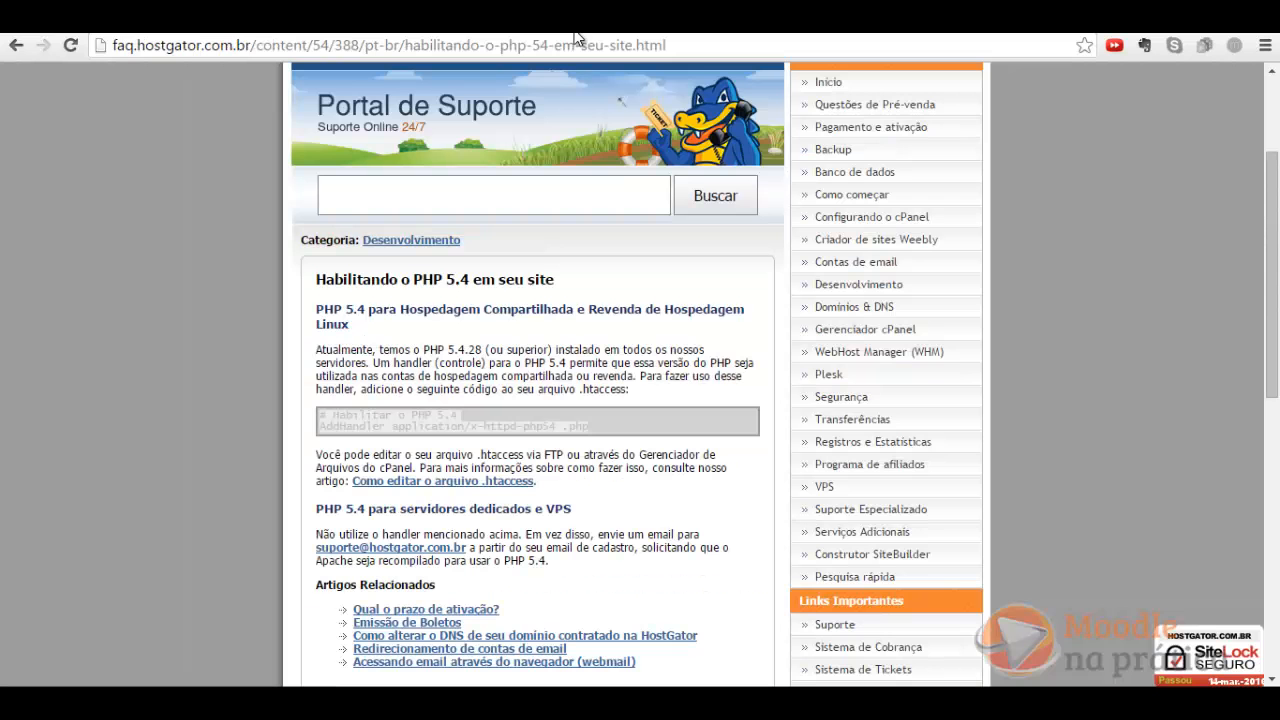
{"action": "left_click", "coordinate": [576, 22]}
{"action": "left_click_drag", "start_coordinate": [30, 170], "coordinate": [430, 176]}
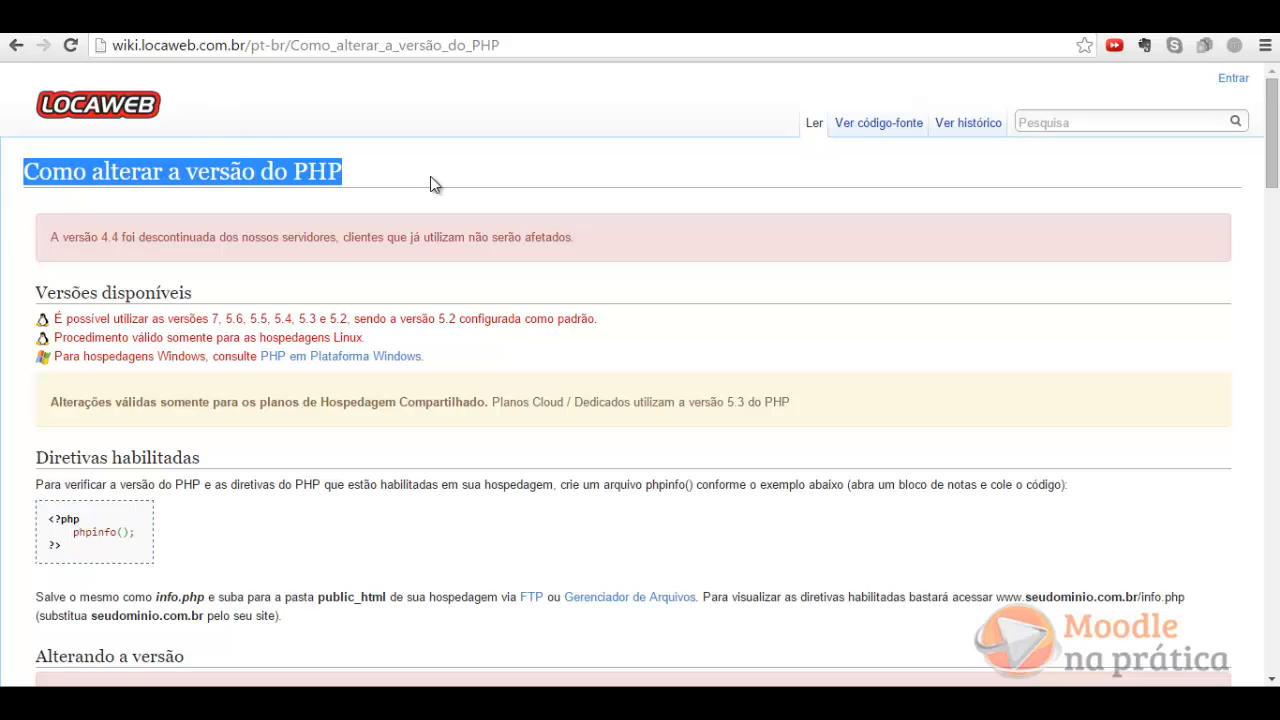
{"action": "triple_click", "coordinate": [55, 171]}
Step: Download moodle-3.0.3.zip from the release page, then switch to the HostGator control panel
{"action": "left_click", "coordinate": [264, 22]}
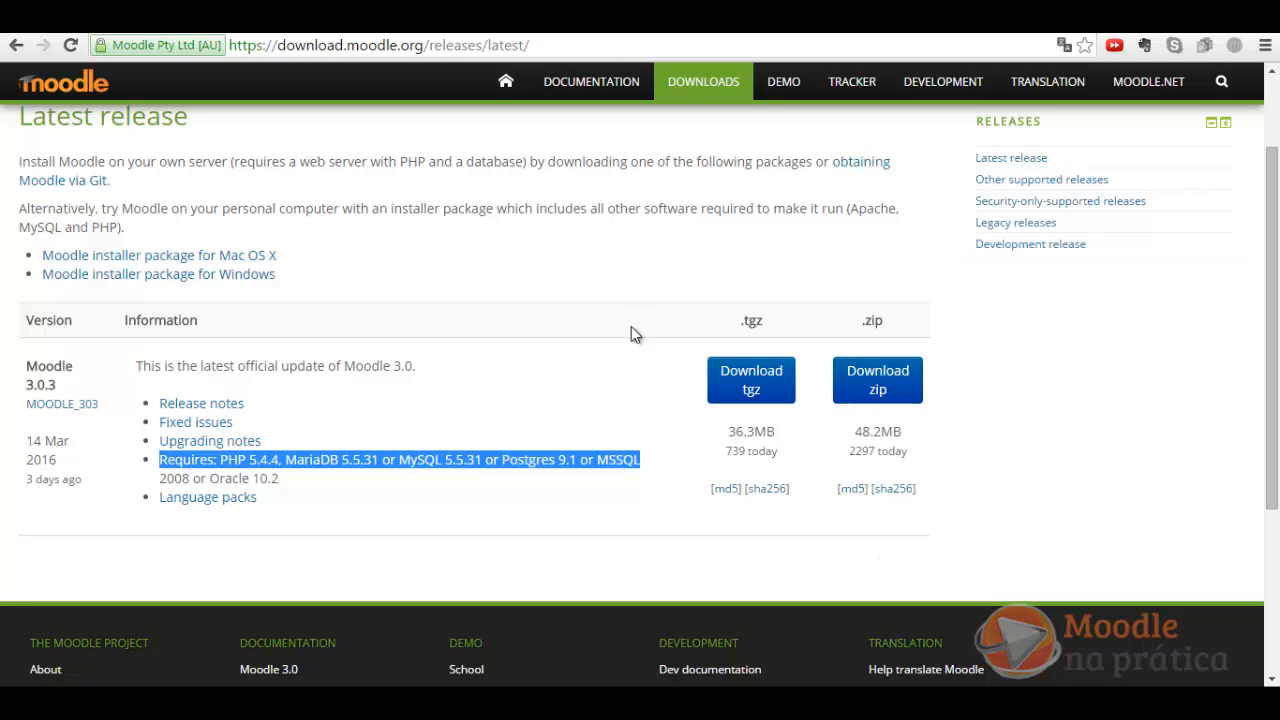
{"action": "left_click", "coordinate": [908, 377]}
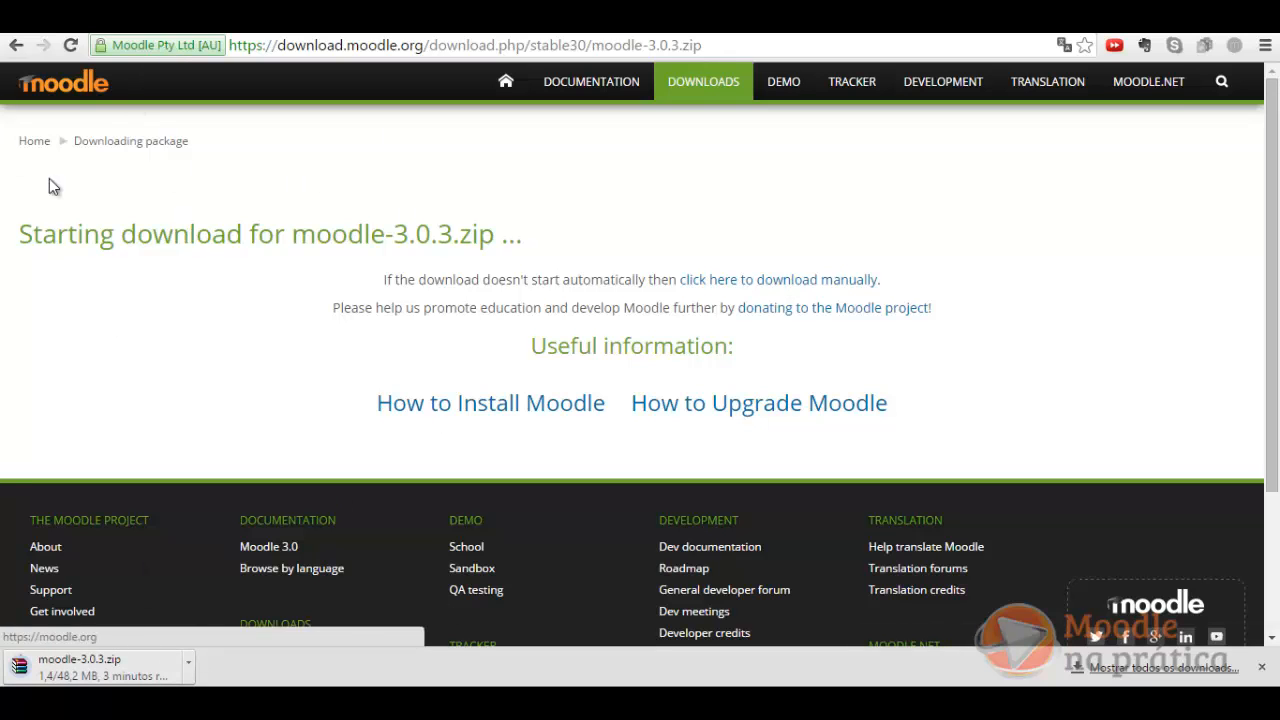
{"action": "left_click", "coordinate": [100, 18]}
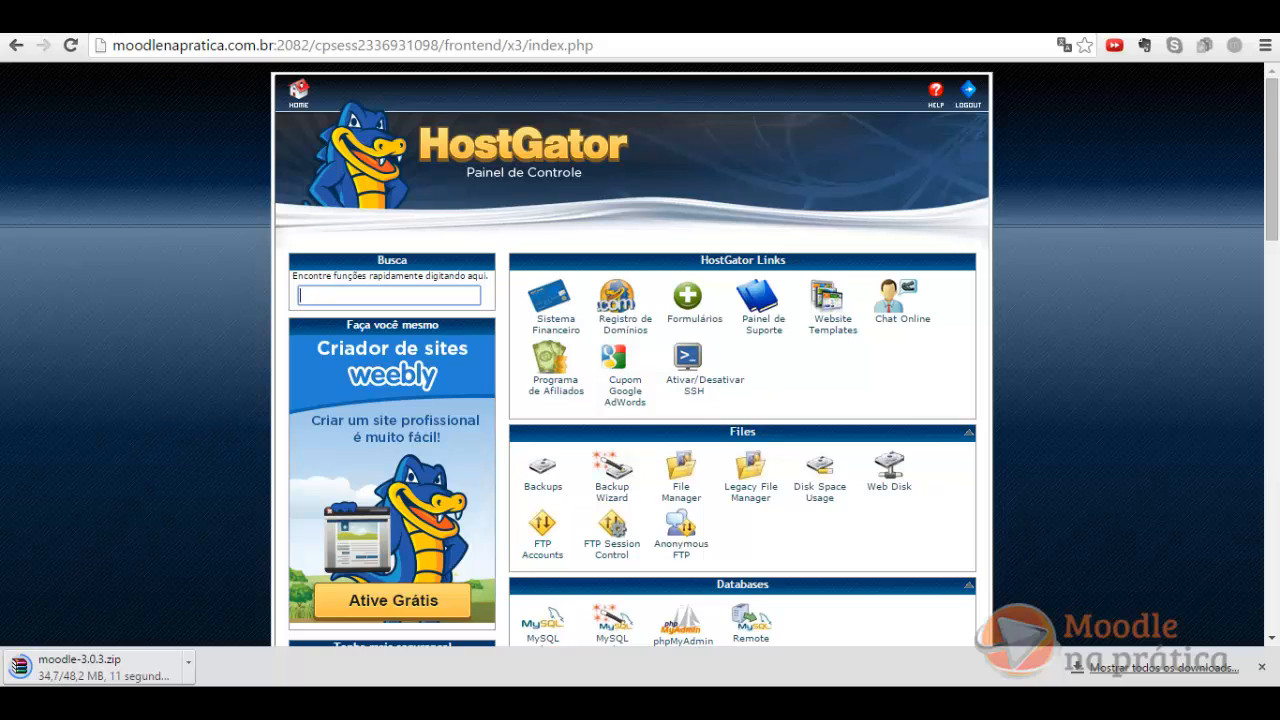
Step: Scroll the cPanel home page to the Databases section and open MySQL Databases
{"action": "left_click_drag", "start_coordinate": [1272, 154], "coordinate": [1277, 101]}
{"action": "scroll", "coordinate": [690, 380], "scroll_direction": "down", "scroll_amount": 1}
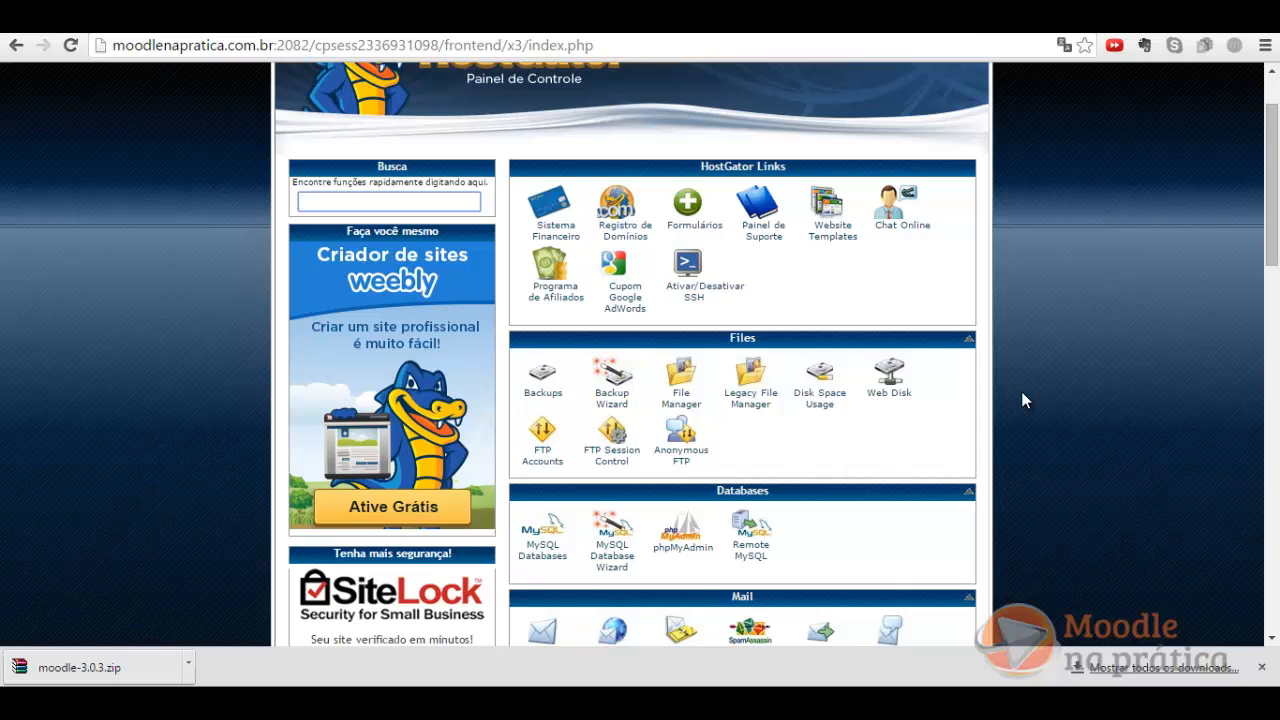
{"action": "scroll", "coordinate": [10, 345], "scroll_direction": "down", "scroll_amount": 3}
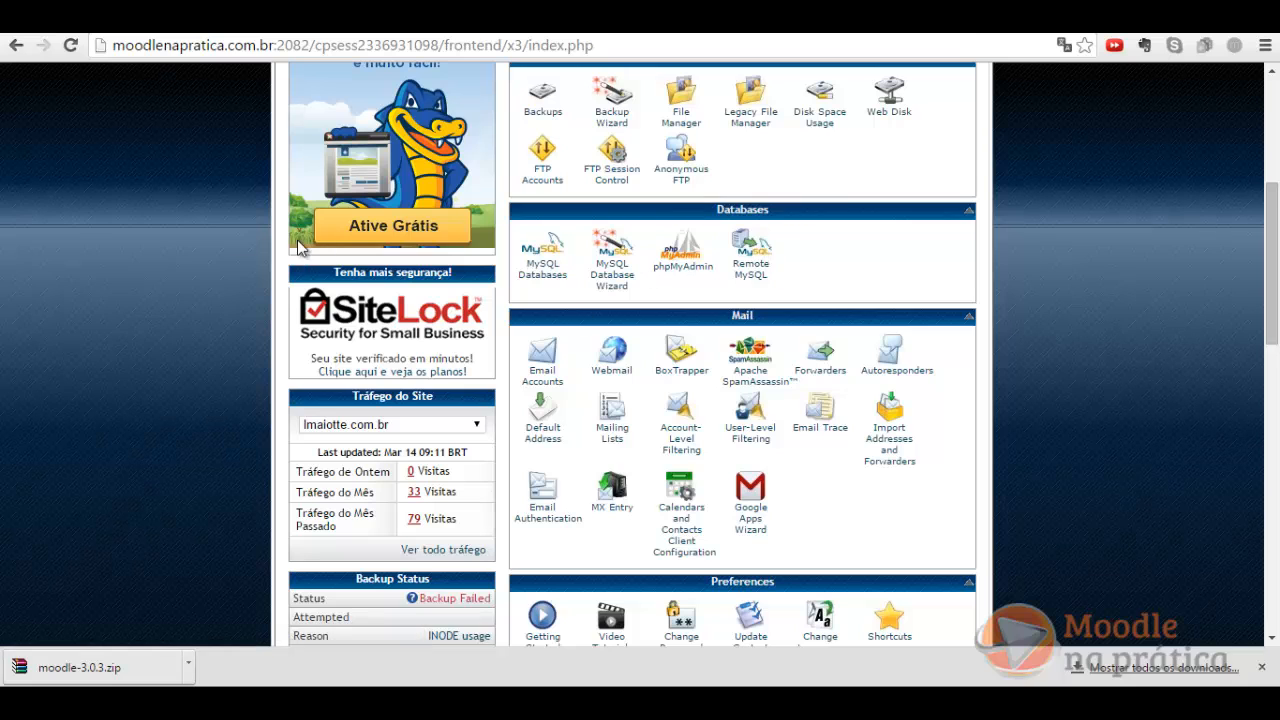
{"action": "scroll", "coordinate": [129, 238], "scroll_direction": "up", "scroll_amount": 3}
{"action": "scroll", "coordinate": [207, 237], "scroll_direction": "down", "scroll_amount": 2}
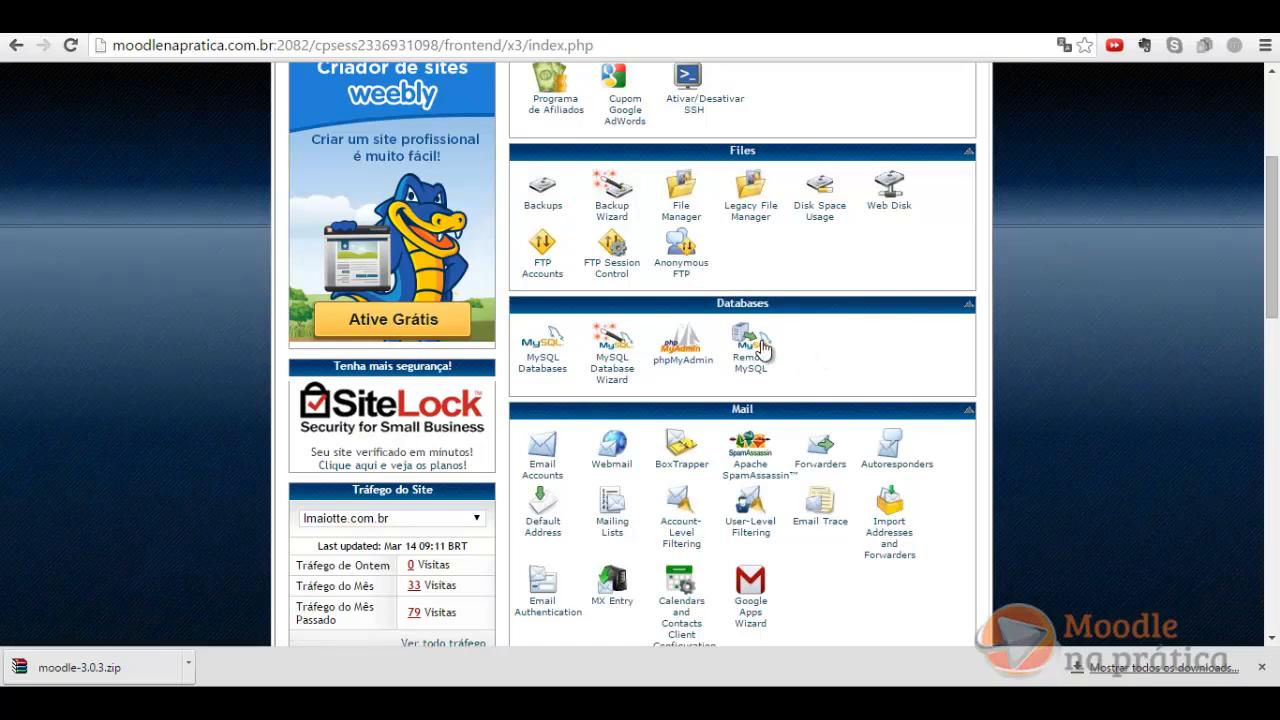
{"action": "left_click", "coordinate": [538, 373]}
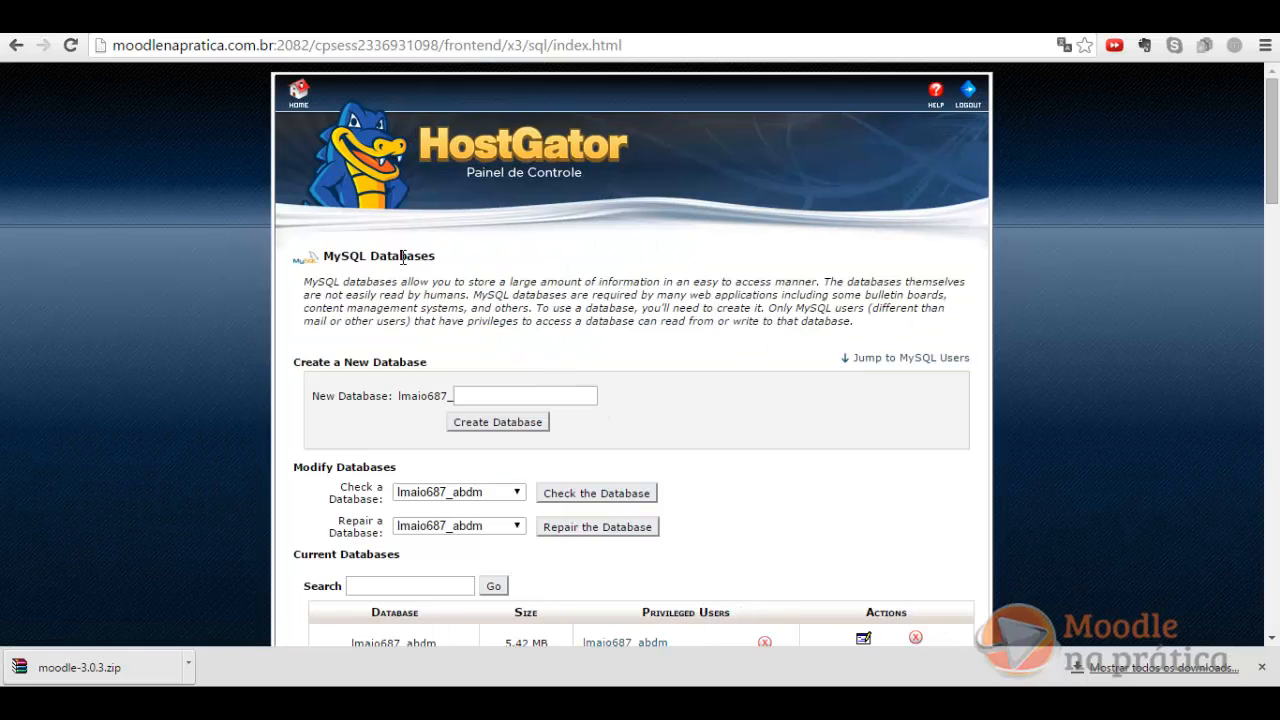
Step: Enter cursomdl as the New Database name, replacing the pasted text
{"action": "left_click_drag", "start_coordinate": [324, 256], "coordinate": [476, 254]}
{"action": "scroll", "coordinate": [1265, 160], "scroll_direction": "down", "scroll_amount": 2}
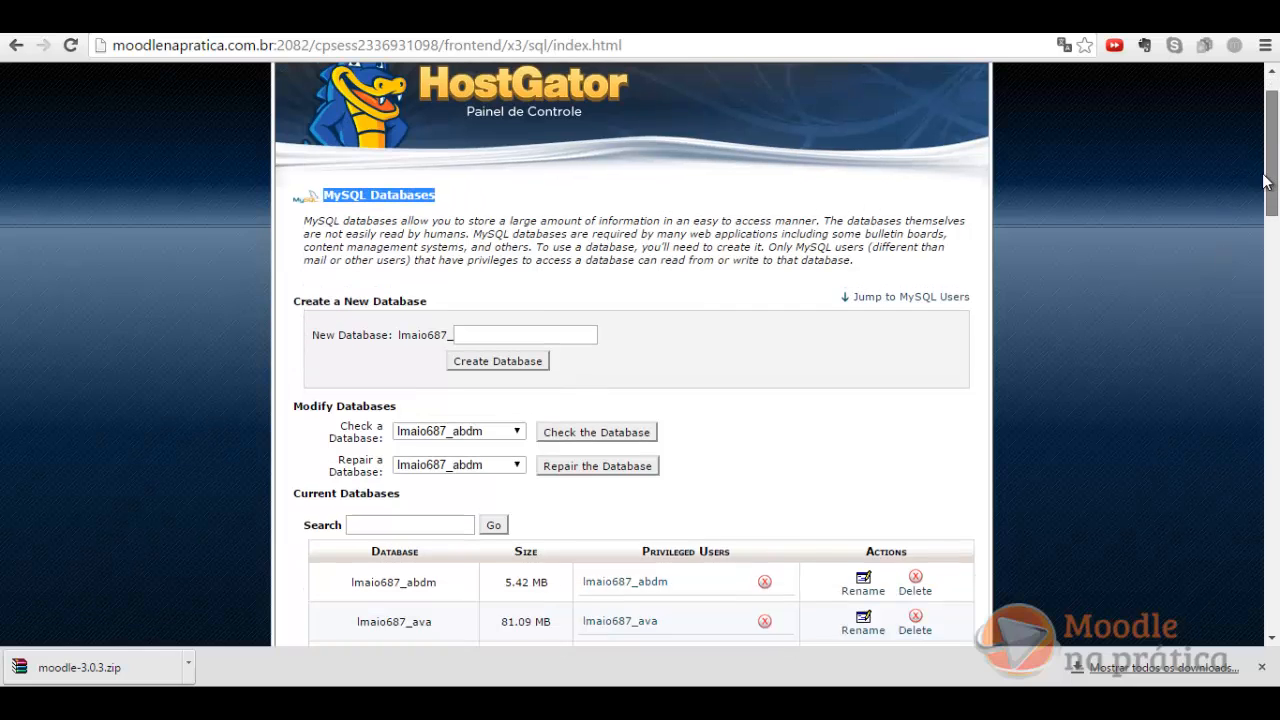
{"action": "left_click", "coordinate": [534, 287]}
{"action": "type", "text": "cursomoodle"}
{"action": "scroll", "coordinate": [498, 296], "scroll_direction": "up", "scroll_amount": 2}
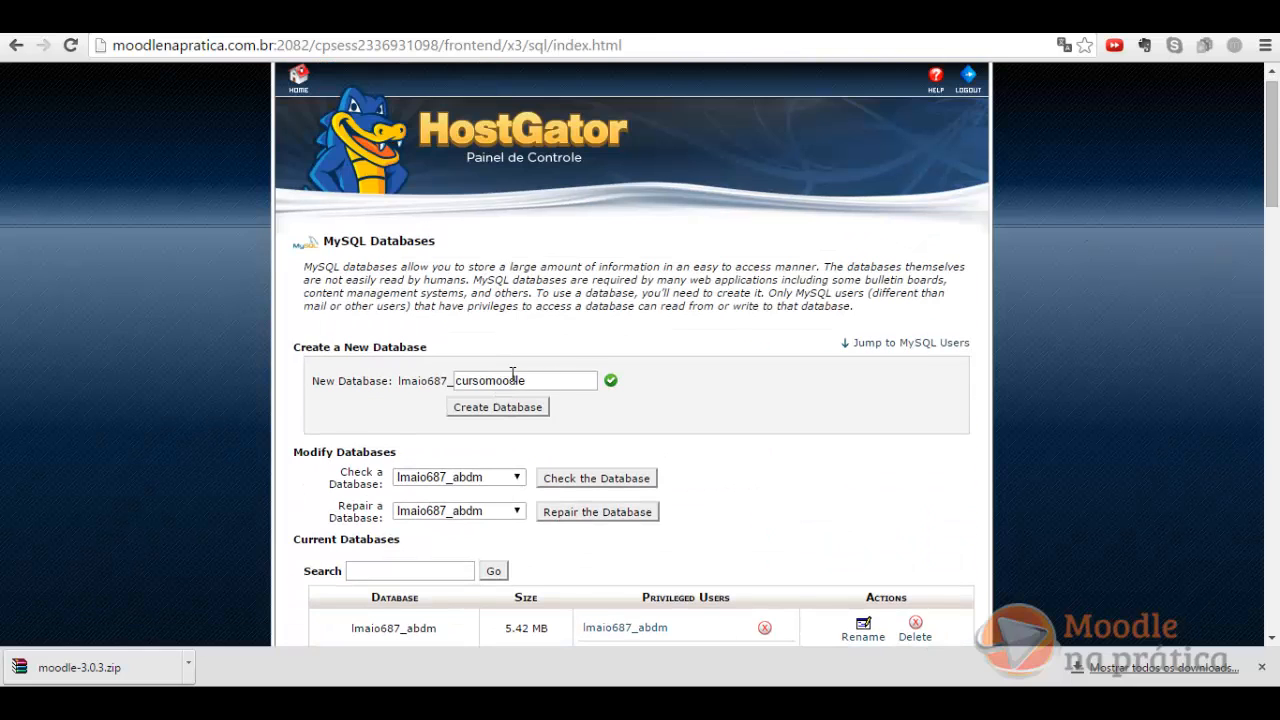
{"action": "double_click", "coordinate": [564, 380]}
{"action": "left_click", "coordinate": [564, 380]}
{"action": "key", "text": "BackSpace"}
{"action": "key", "text": "BackSpace"}
{"action": "key", "text": "BackSpace"}
{"action": "key", "text": "BackSpace"}
{"action": "key", "text": "BackSpace"}
{"action": "key", "text": "BackSpace"}
{"action": "key", "text": "BackSpace"}
{"action": "key", "text": "BackSpace"}
{"action": "key", "text": "BackSpace"}
{"action": "key", "text": "BackSpace"}
{"action": "key", "text": "BackSpace"}
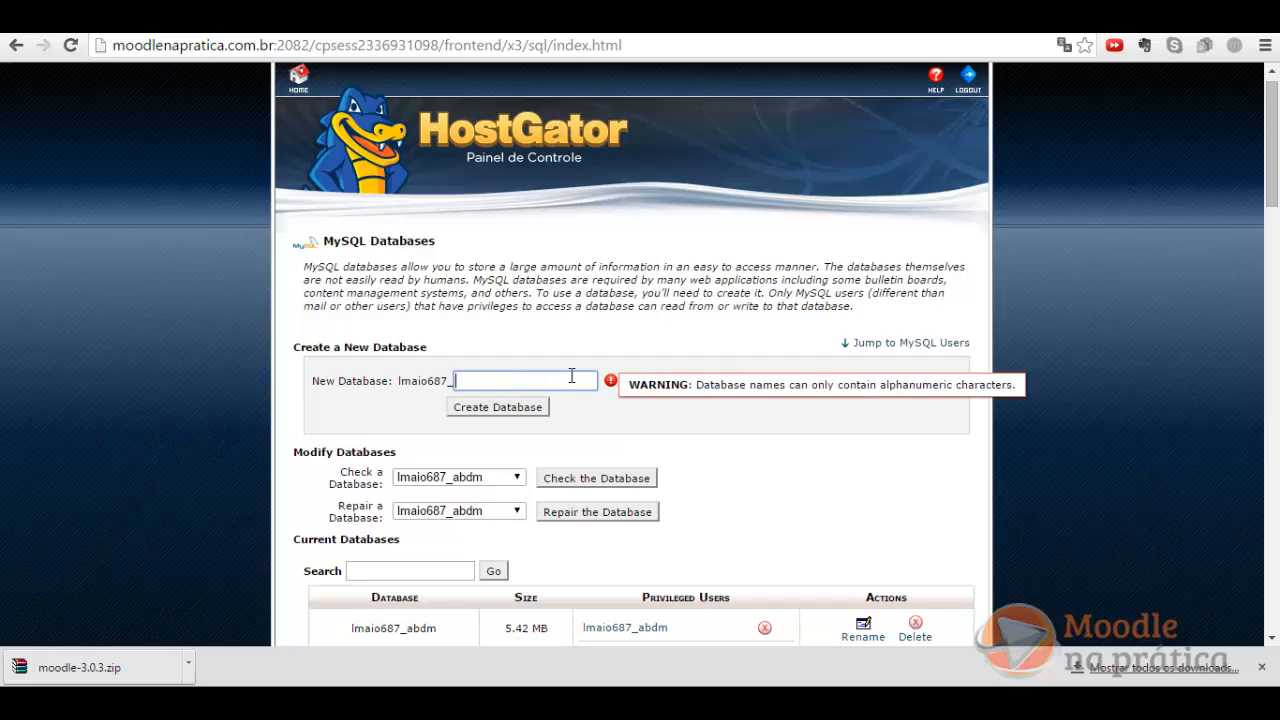
{"action": "type", "text": "cursom"}
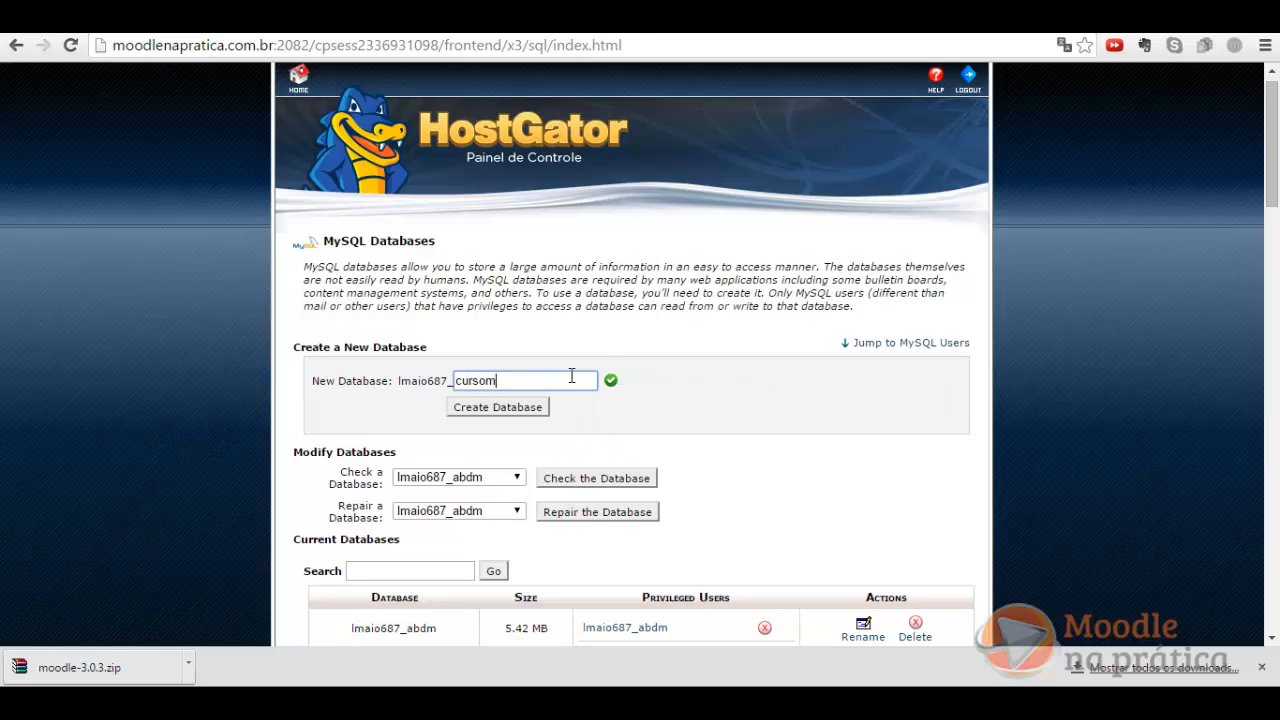
{"action": "type", "text": "dl"}
{"action": "scroll", "coordinate": [659, 397], "scroll_direction": "down", "scroll_amount": 1}
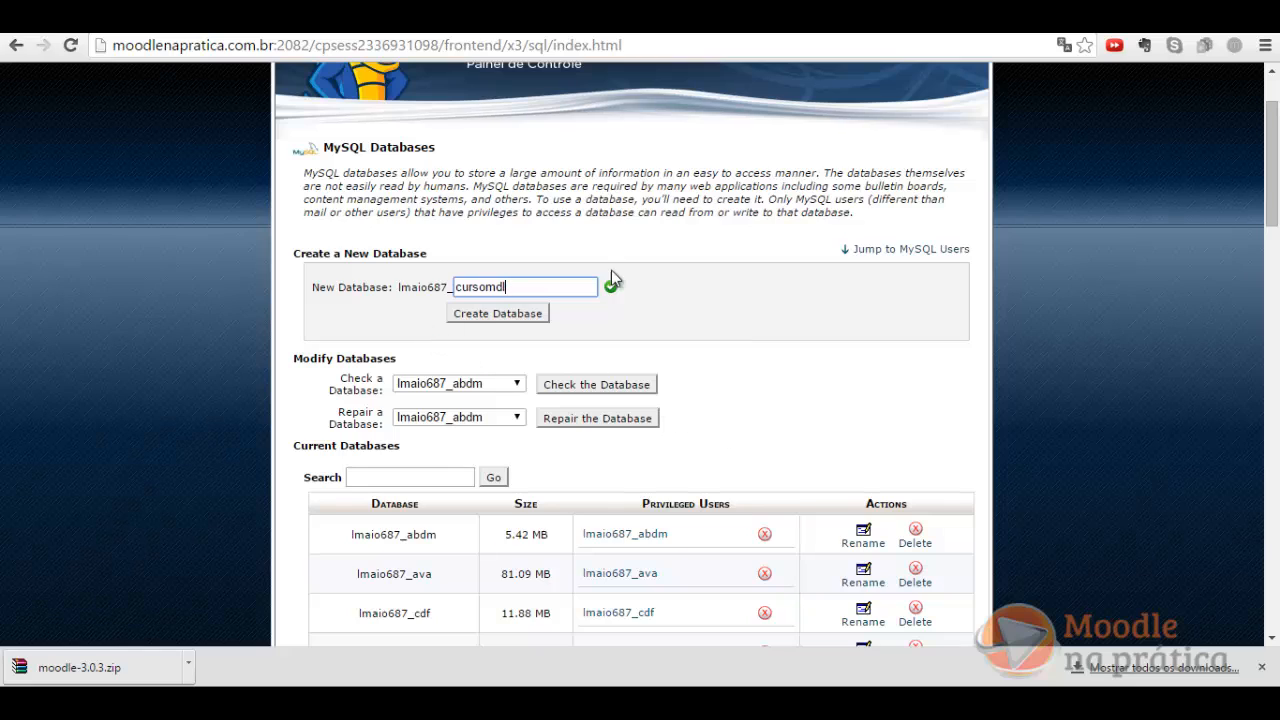
{"action": "double_click", "coordinate": [484, 286]}
{"action": "left_click", "coordinate": [543, 287]}
Step: Create the lmaio687_cursomdl database and select its full name on the confirmation
{"action": "scroll", "coordinate": [434, 277], "scroll_direction": "down", "scroll_amount": 5}
{"action": "scroll", "coordinate": [385, 290], "scroll_direction": "down", "scroll_amount": 2}
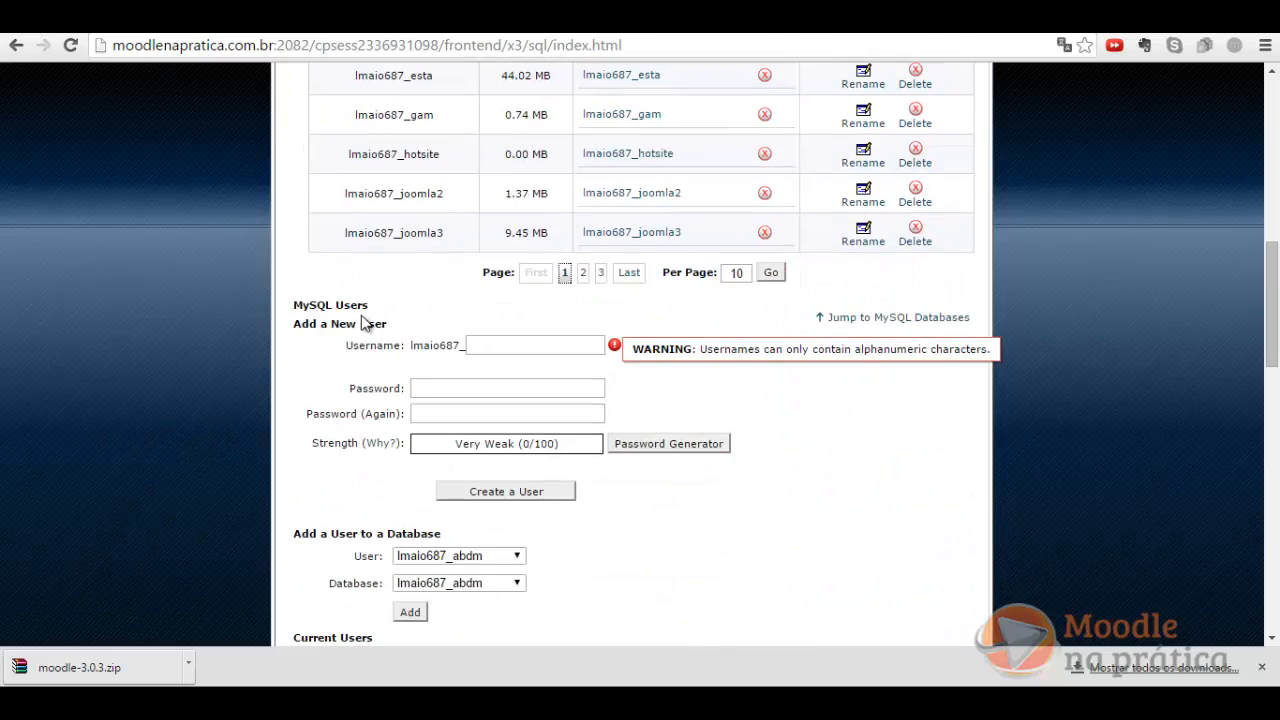
{"action": "scroll", "coordinate": [361, 317], "scroll_direction": "up", "scroll_amount": 7}
{"action": "left_click", "coordinate": [482, 314]}
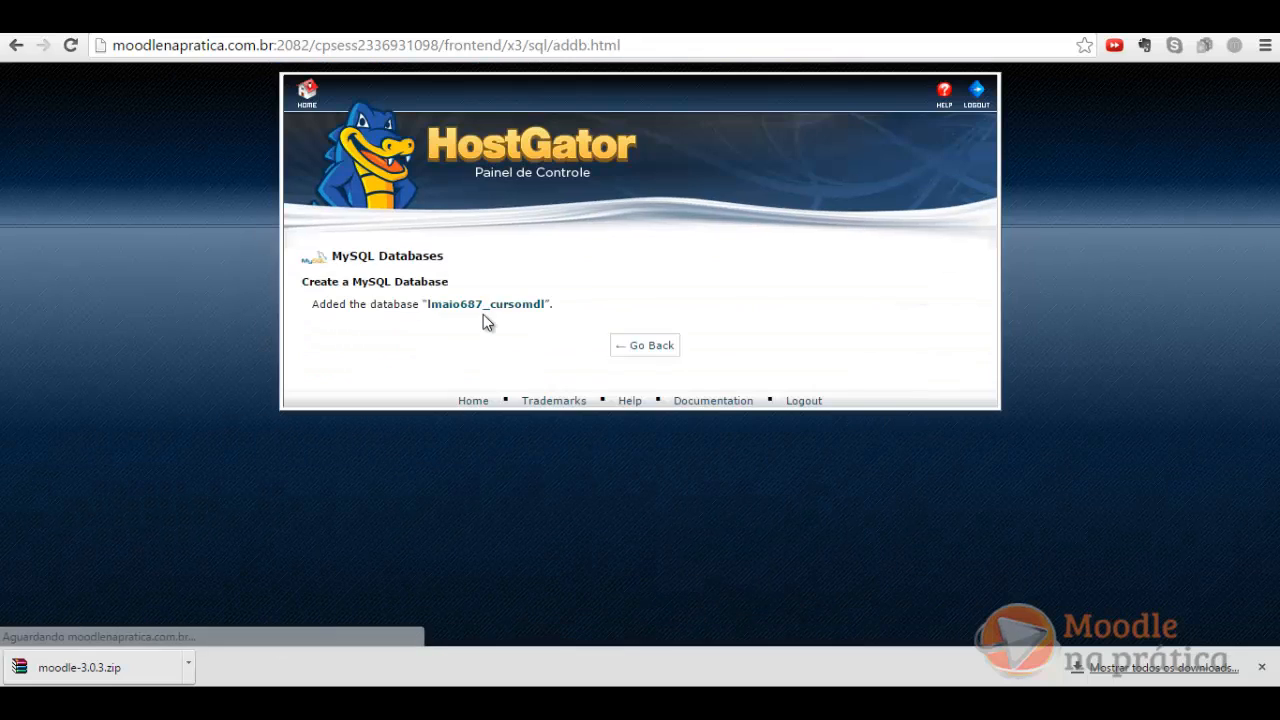
{"action": "double_click", "coordinate": [480, 303]}
{"action": "key", "text": "ctrl+c"}
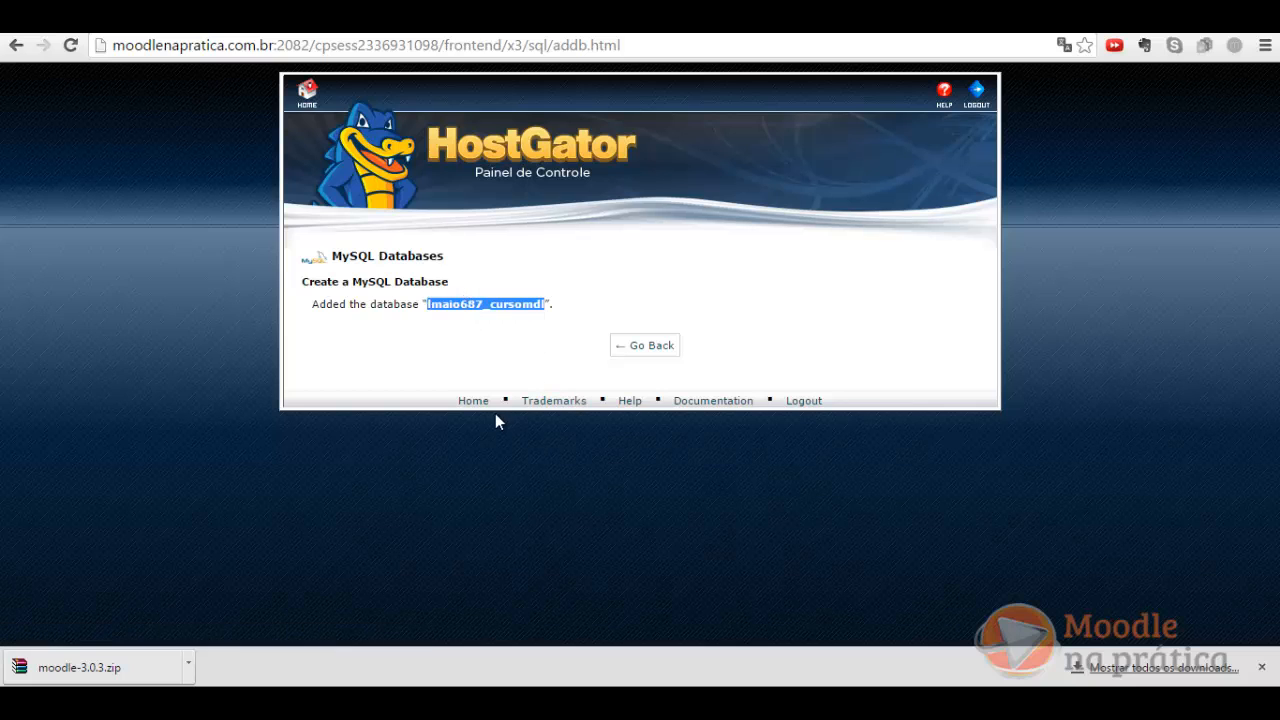
{"action": "key", "text": "super"}
Step: Paste lmaio687_cursomdl into a new Notepad note, snap it left, and maximize the browser
{"action": "left_click", "coordinate": [60, 241]}
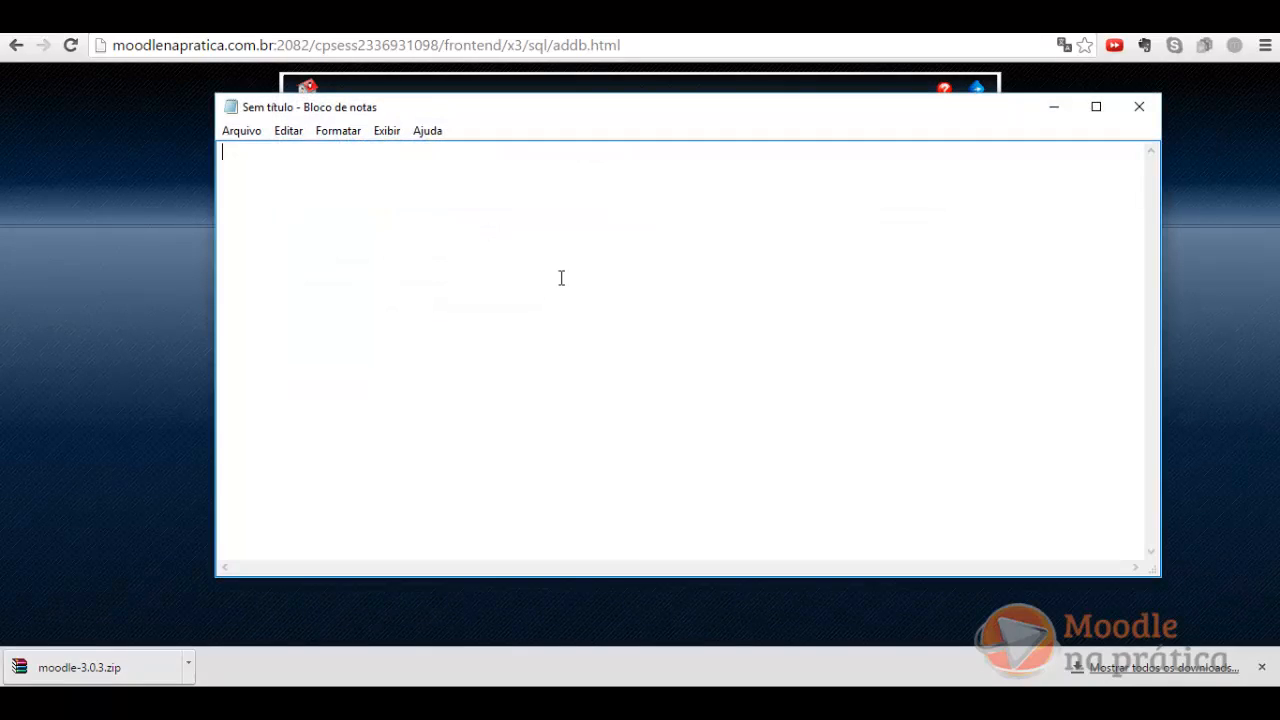
{"action": "key", "text": "ctrl+v"}
{"action": "left_click_drag", "start_coordinate": [289, 152], "coordinate": [391, 155]}
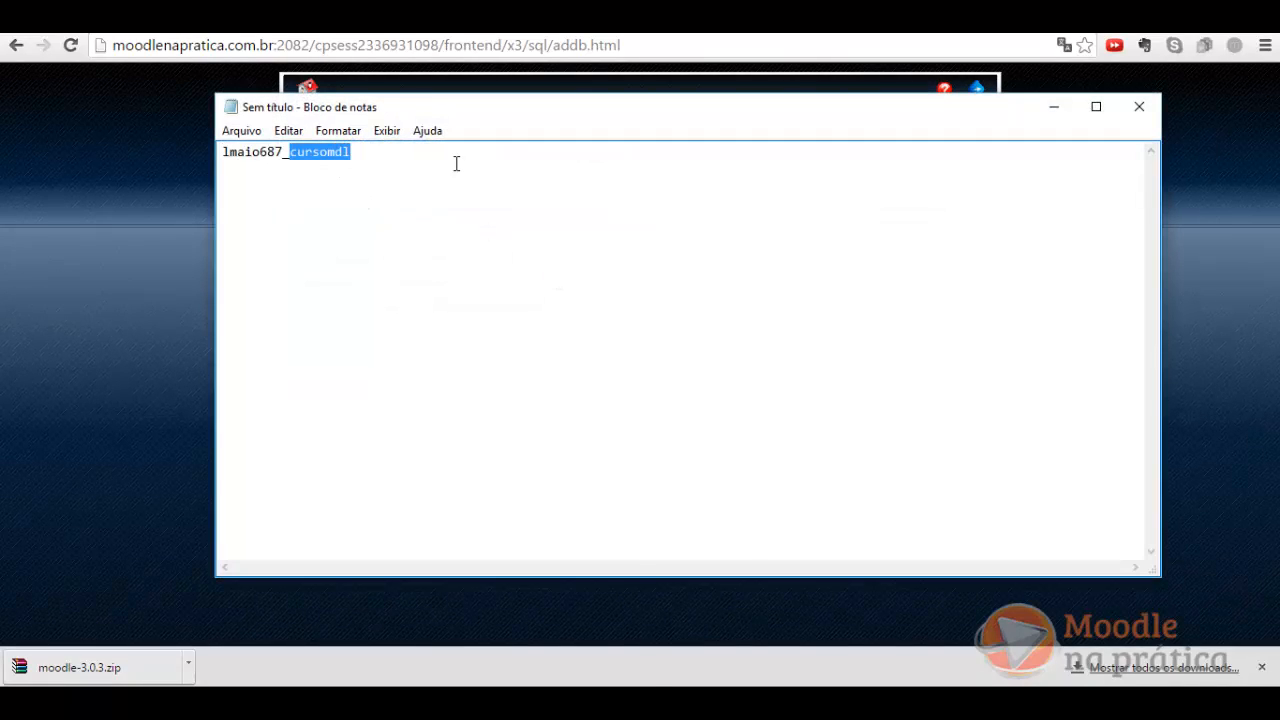
{"action": "key", "text": "super+Left"}
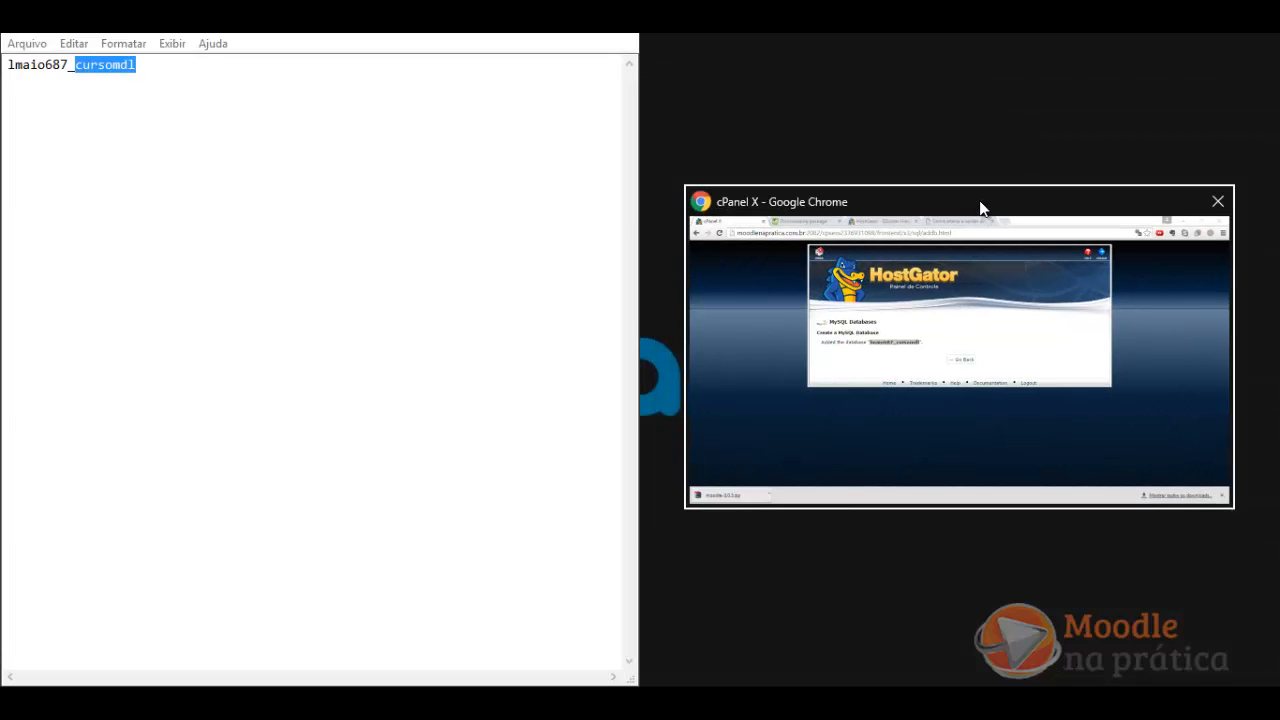
{"action": "left_click", "coordinate": [749, 309]}
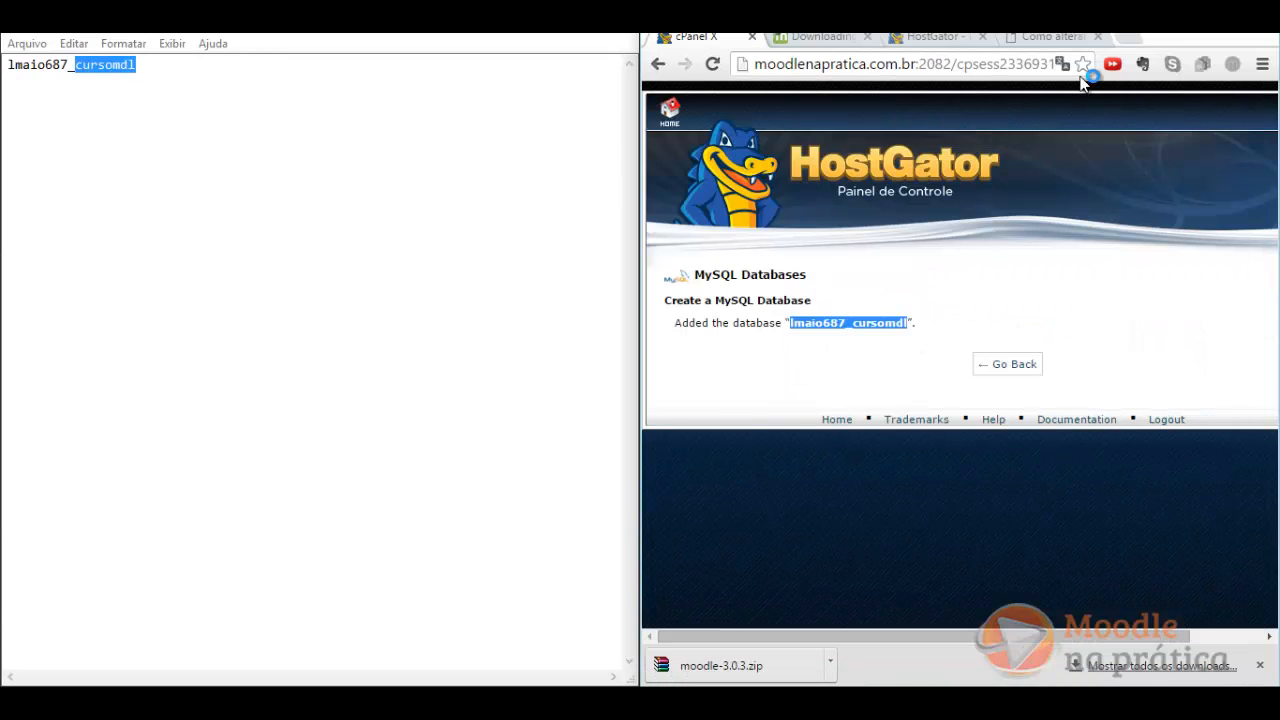
{"action": "left_click", "coordinate": [1208, 12]}
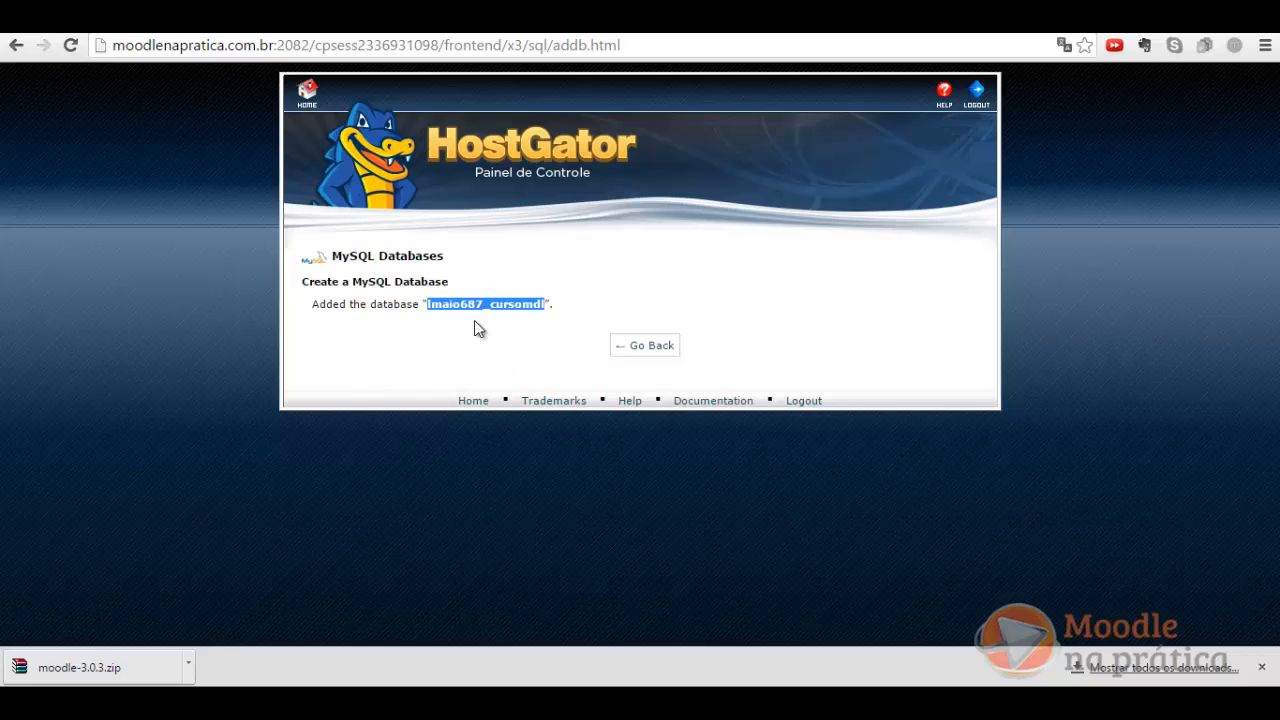
Step: Go back to MySQL Databases and enter cursomd as the new user's username
{"action": "left_click", "coordinate": [630, 349]}
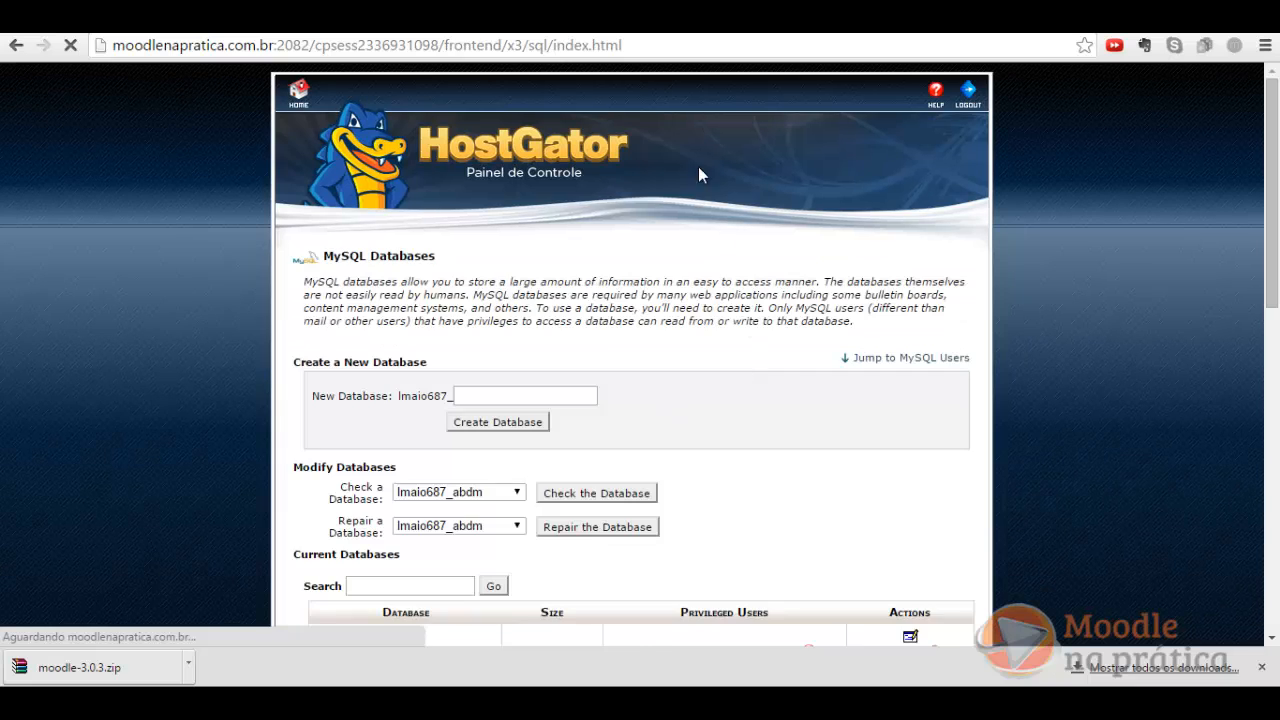
{"action": "scroll", "coordinate": [174, 295], "scroll_direction": "down", "scroll_amount": 5}
{"action": "scroll", "coordinate": [470, 270], "scroll_direction": "down", "scroll_amount": 2}
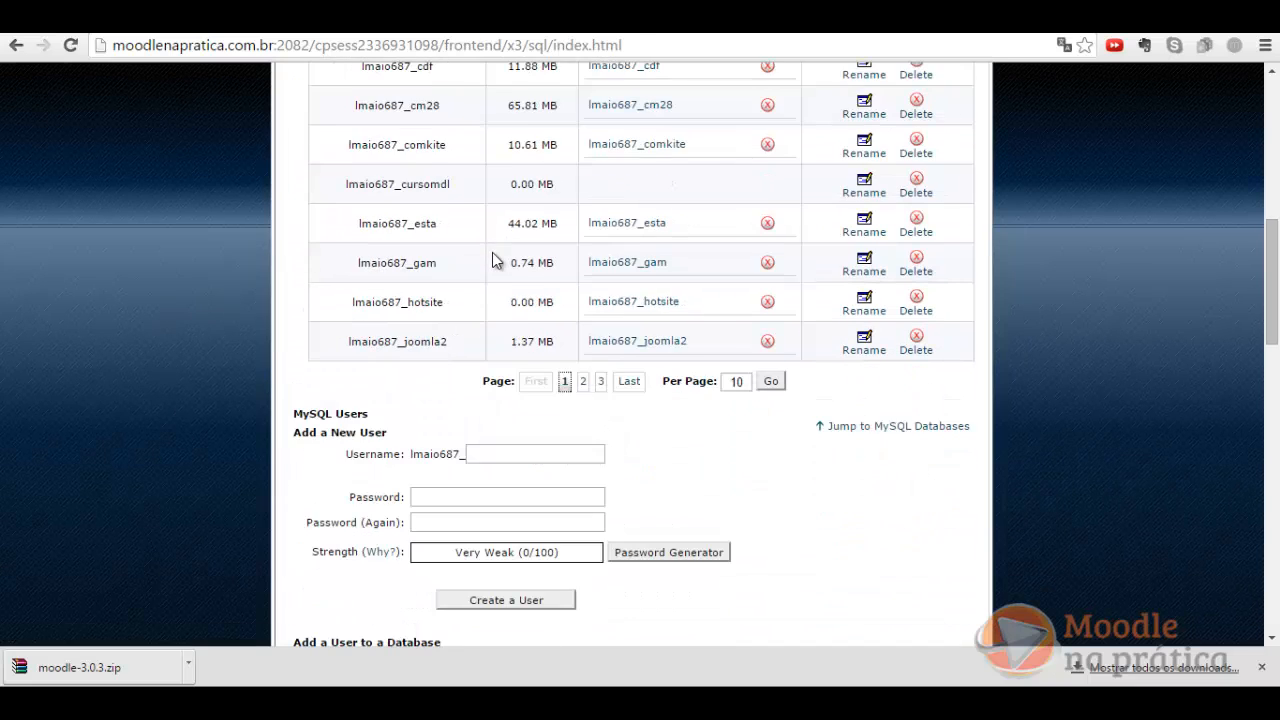
{"action": "left_click", "coordinate": [521, 453]}
{"action": "type", "text": "cursomd"}
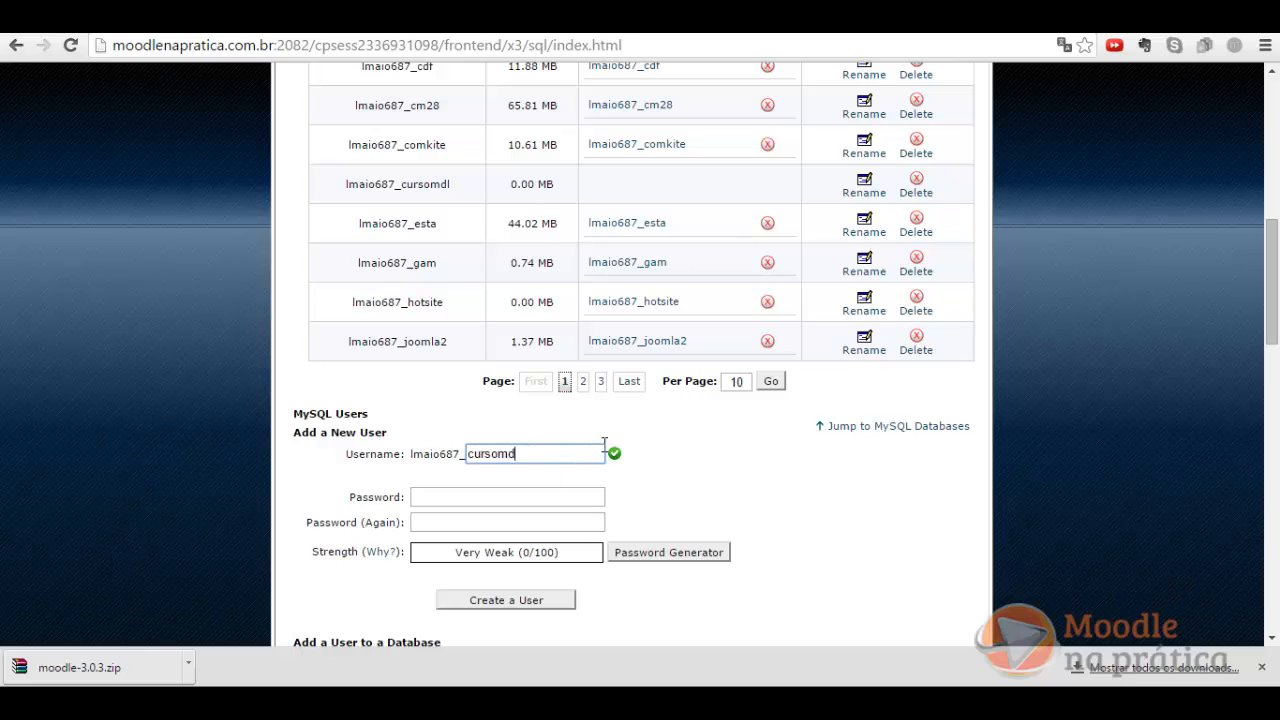
{"action": "left_click", "coordinate": [465, 496]}
{"action": "scroll", "coordinate": [725, 475], "scroll_direction": "down", "scroll_amount": 2}
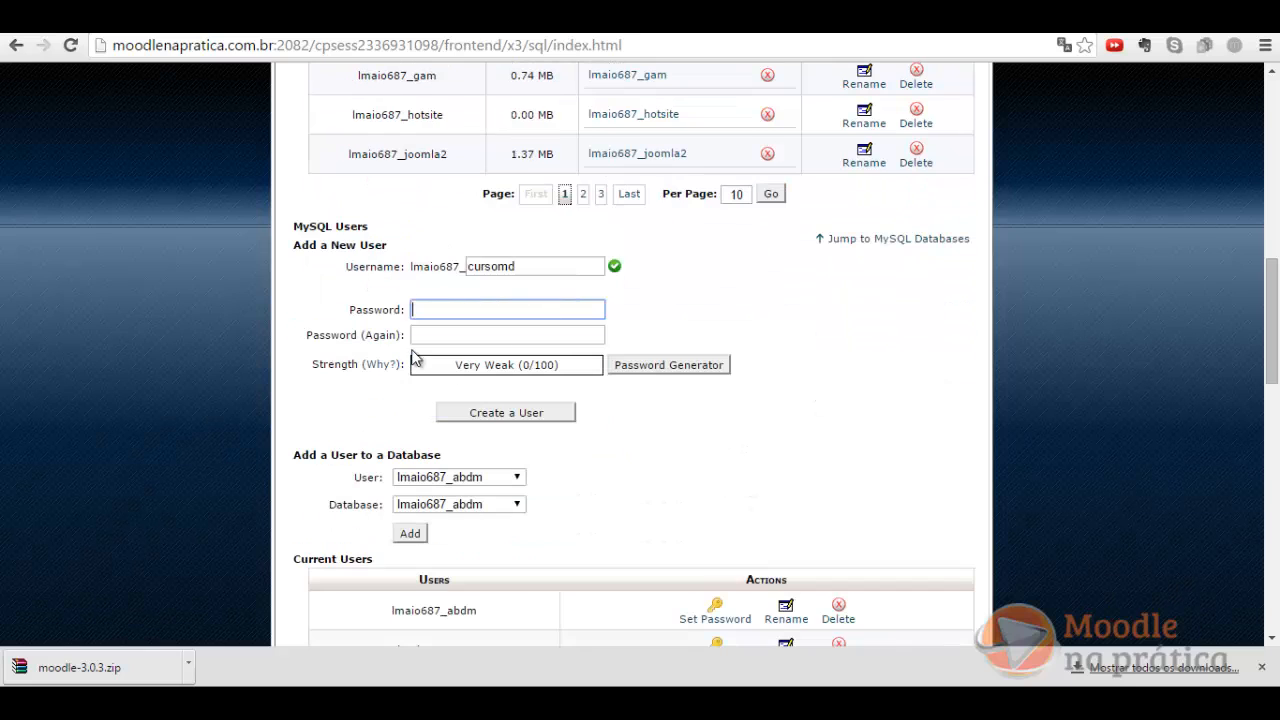
Step: Generate a strong password, copy it, and apply it to both password fields
{"action": "left_click", "coordinate": [680, 366]}
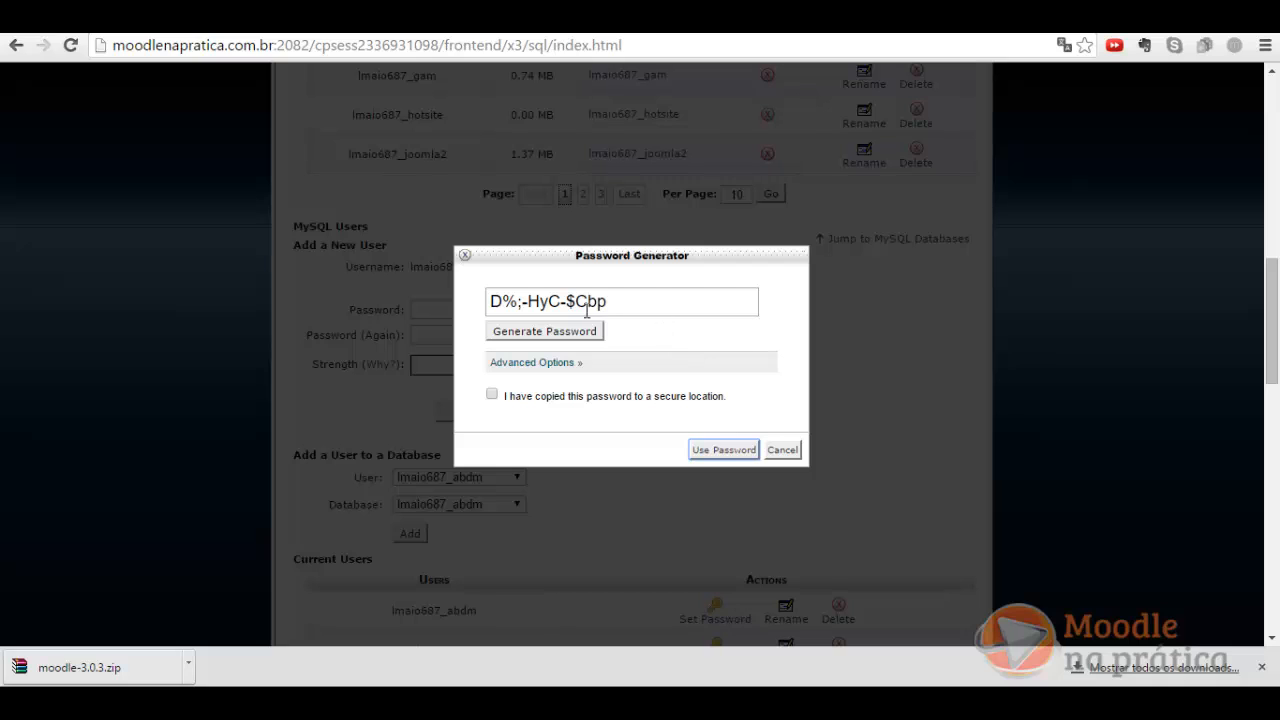
{"action": "triple_click", "coordinate": [586, 304]}
{"action": "key", "text": "ctrl+c"}
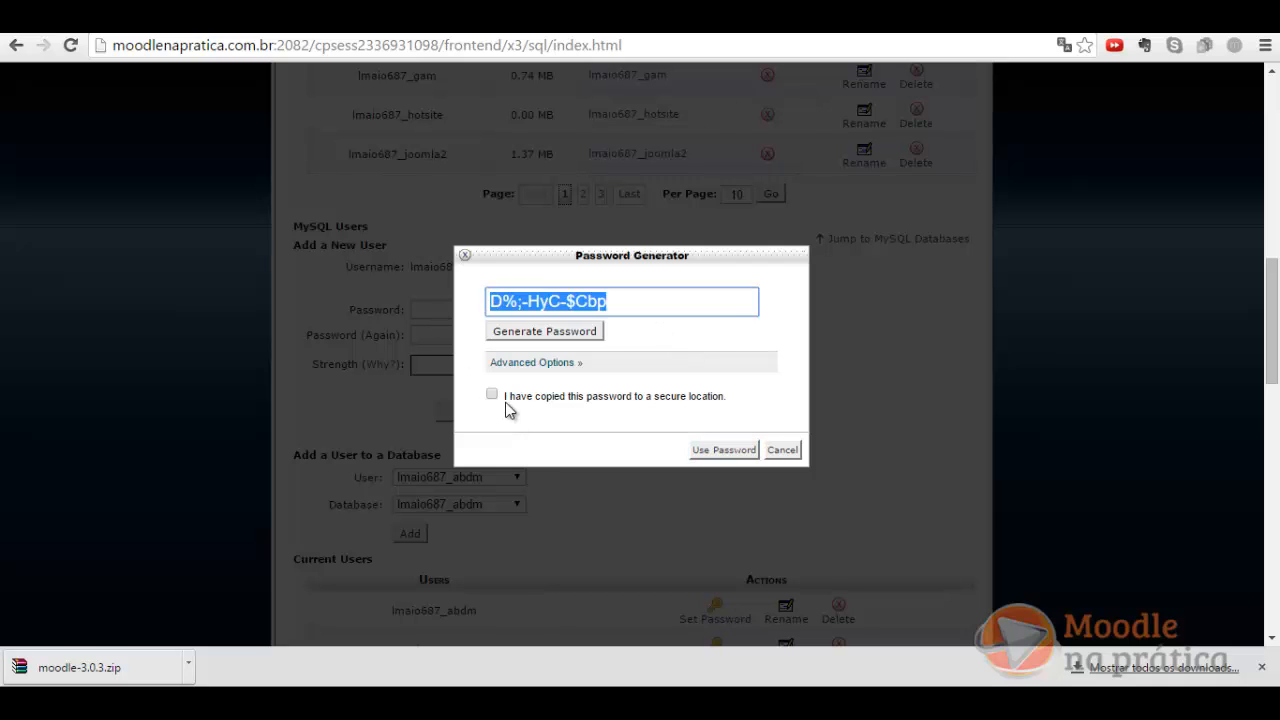
{"action": "left_click", "coordinate": [493, 395]}
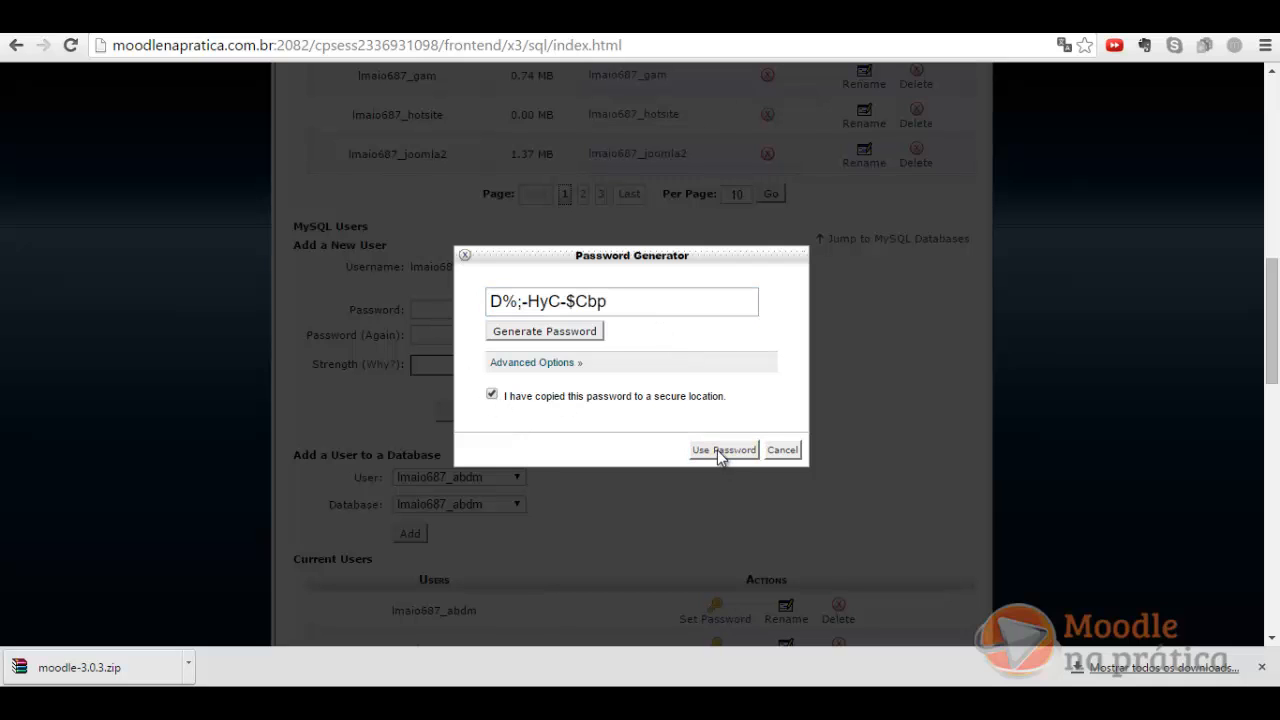
{"action": "left_click", "coordinate": [722, 450]}
Step: Paste the password into the Notepad notes and create the MySQL user lmaio687_cursomd
{"action": "key", "text": "alt+Tab"}
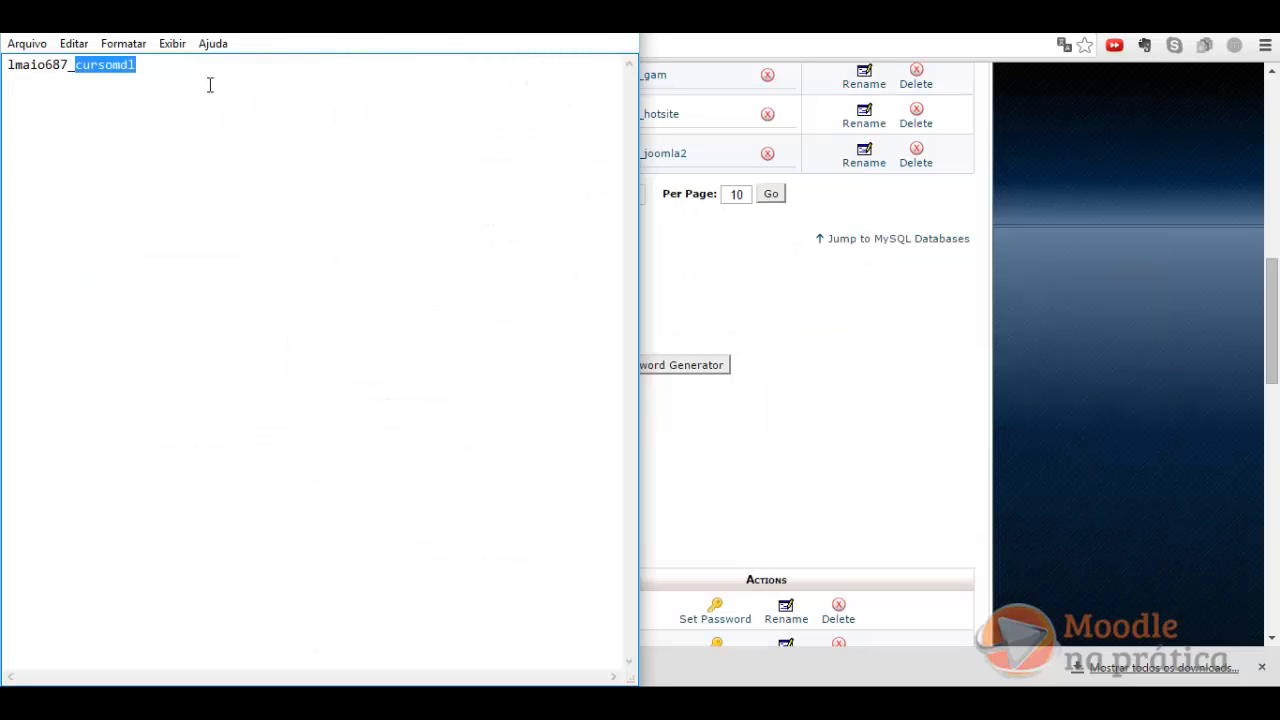
{"action": "left_click", "coordinate": [211, 82]}
{"action": "key", "text": "ctrl+v"}
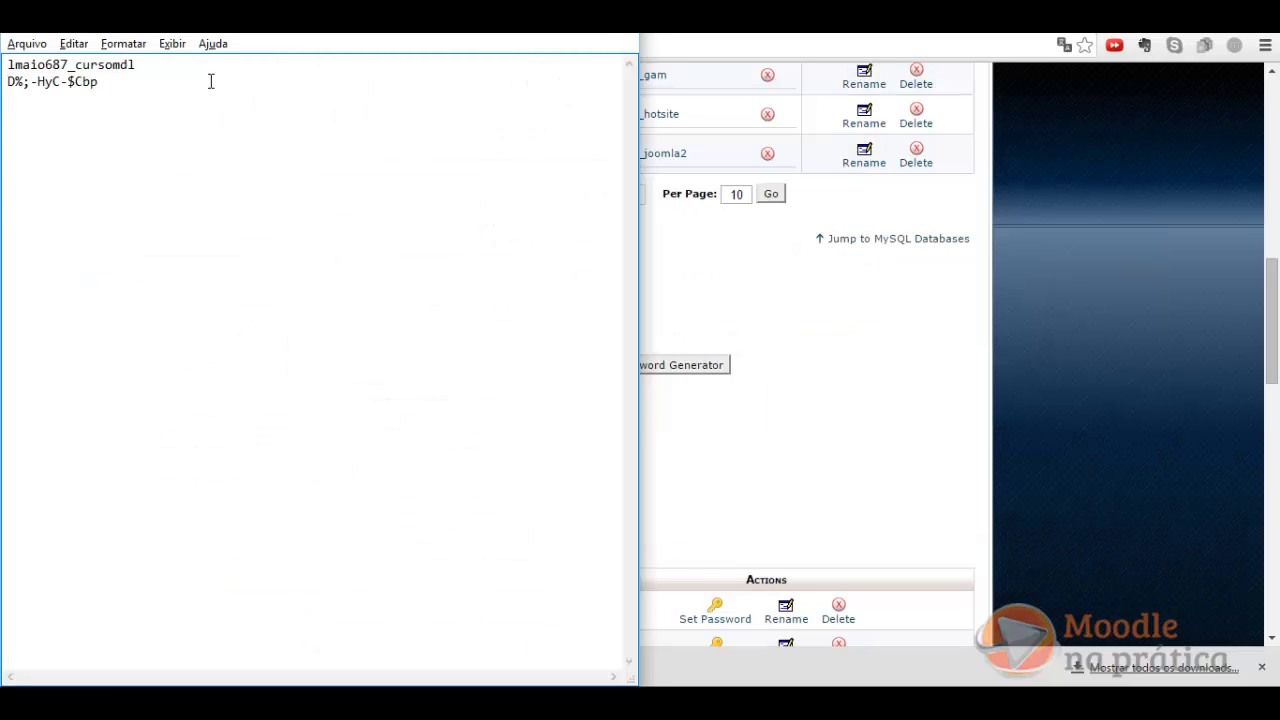
{"action": "key", "text": "alt+Tab"}
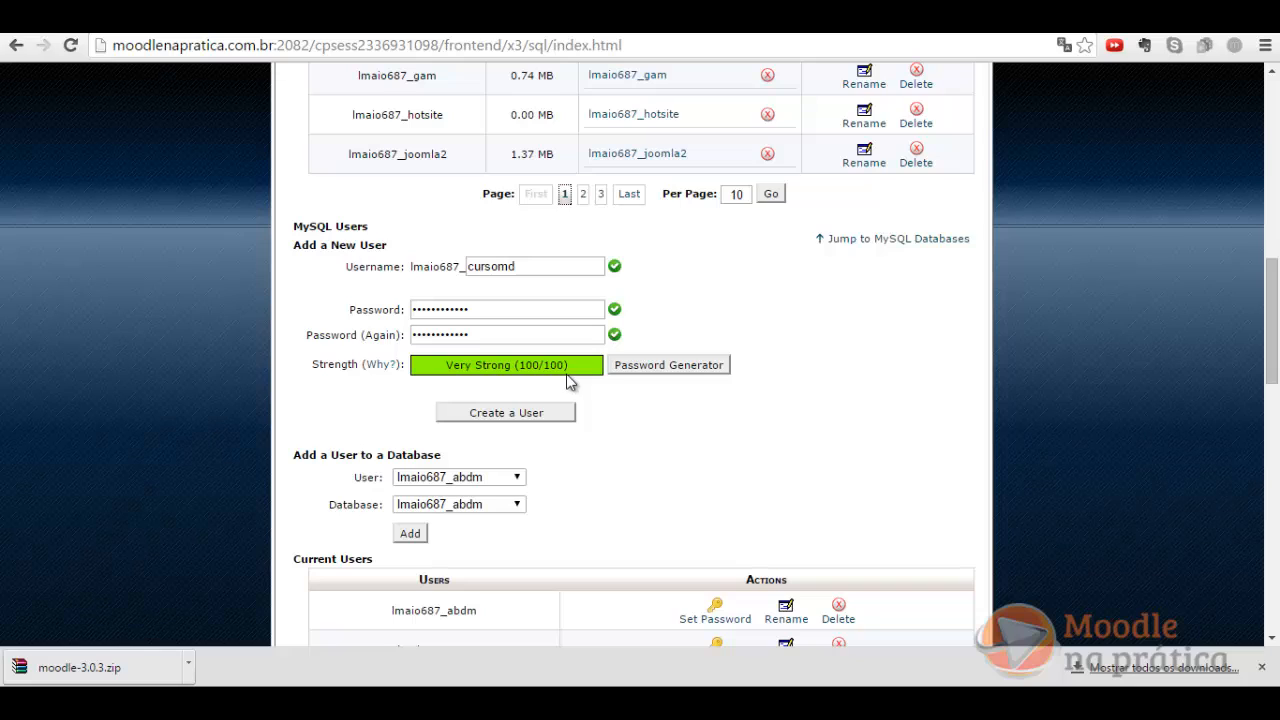
{"action": "left_click", "coordinate": [527, 416]}
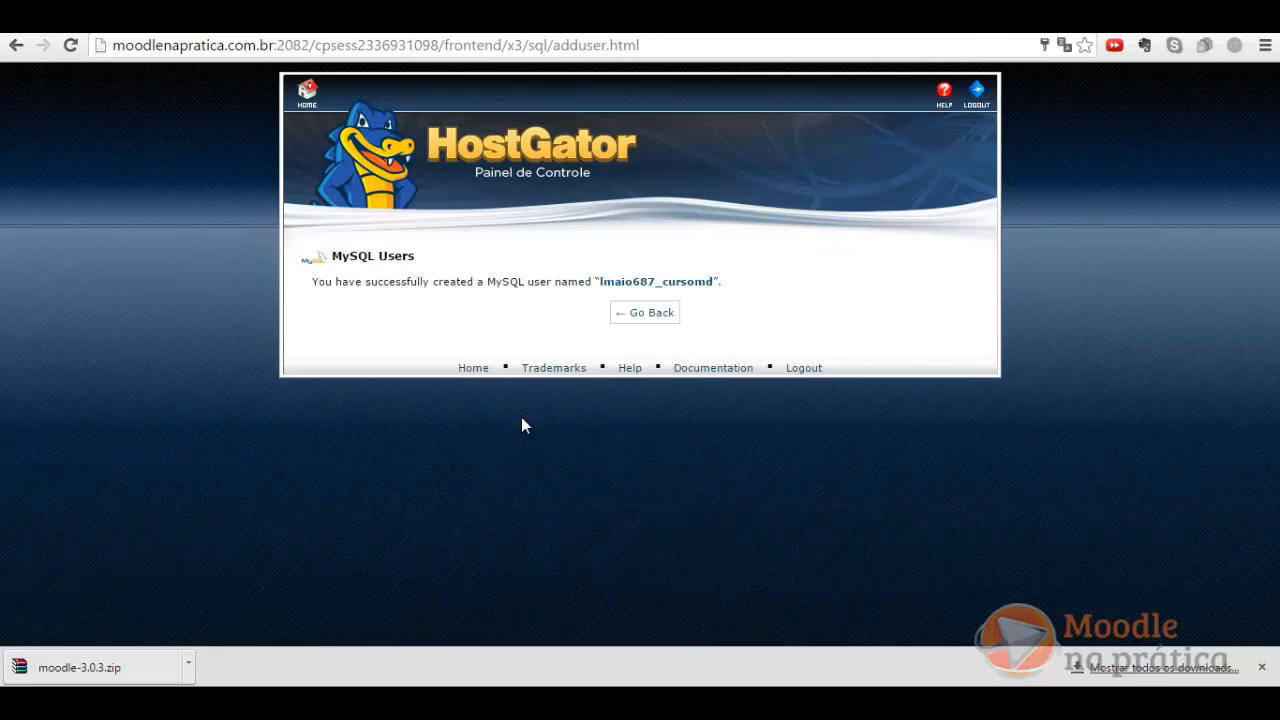
Step: Return to MySQL Databases and scroll to Current Users, where lmaio687_cursomd is now listed
{"action": "left_click", "coordinate": [648, 318]}
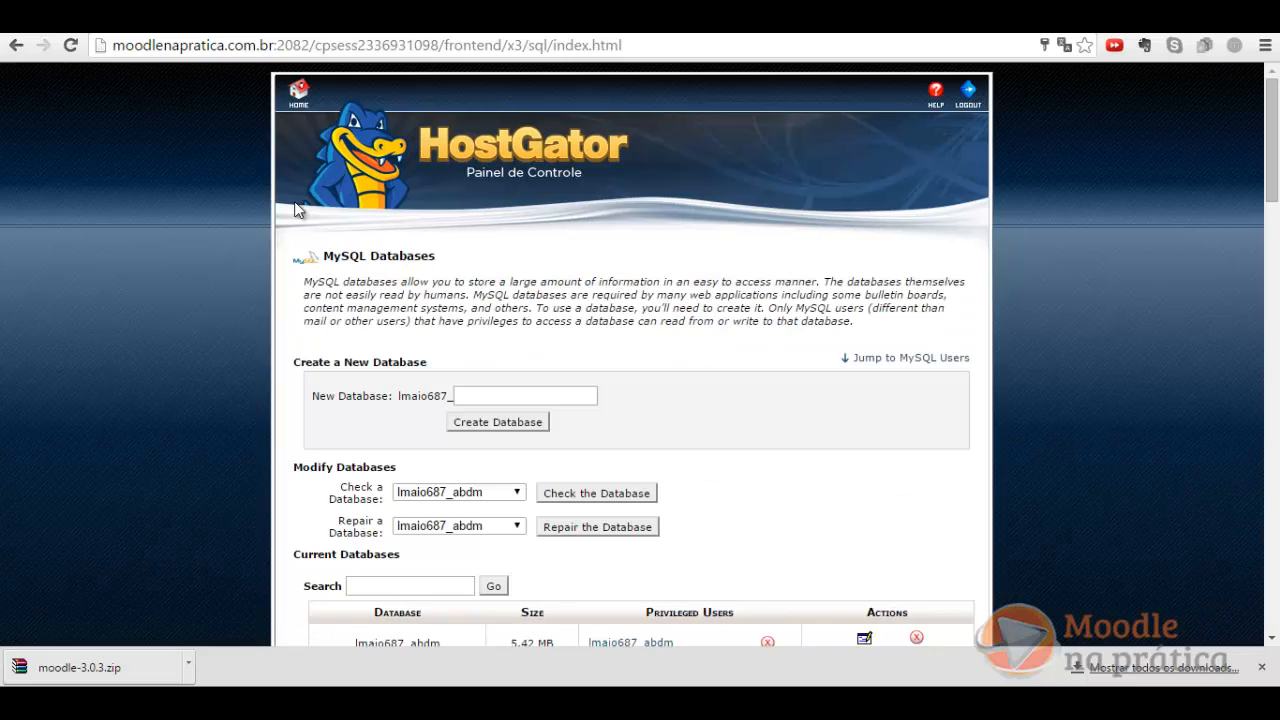
{"action": "scroll", "coordinate": [437, 265], "scroll_direction": "down", "scroll_amount": 6}
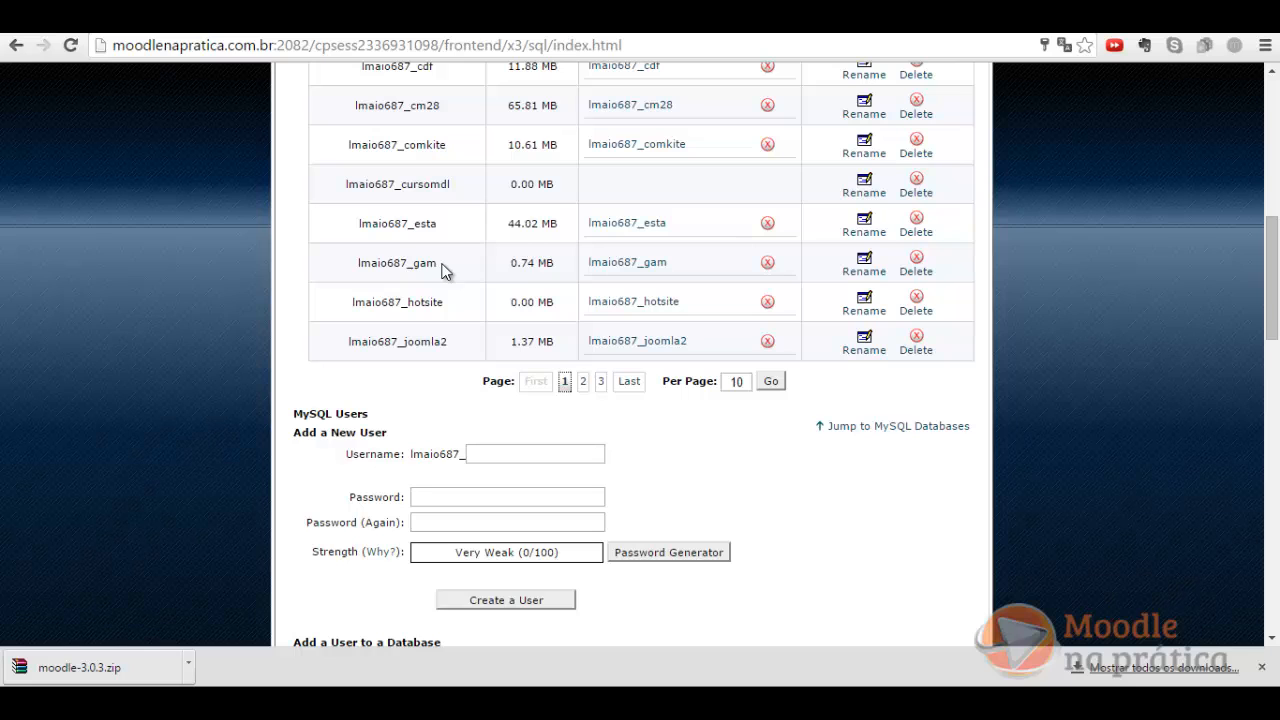
{"action": "scroll", "coordinate": [432, 300], "scroll_direction": "down", "scroll_amount": 4}
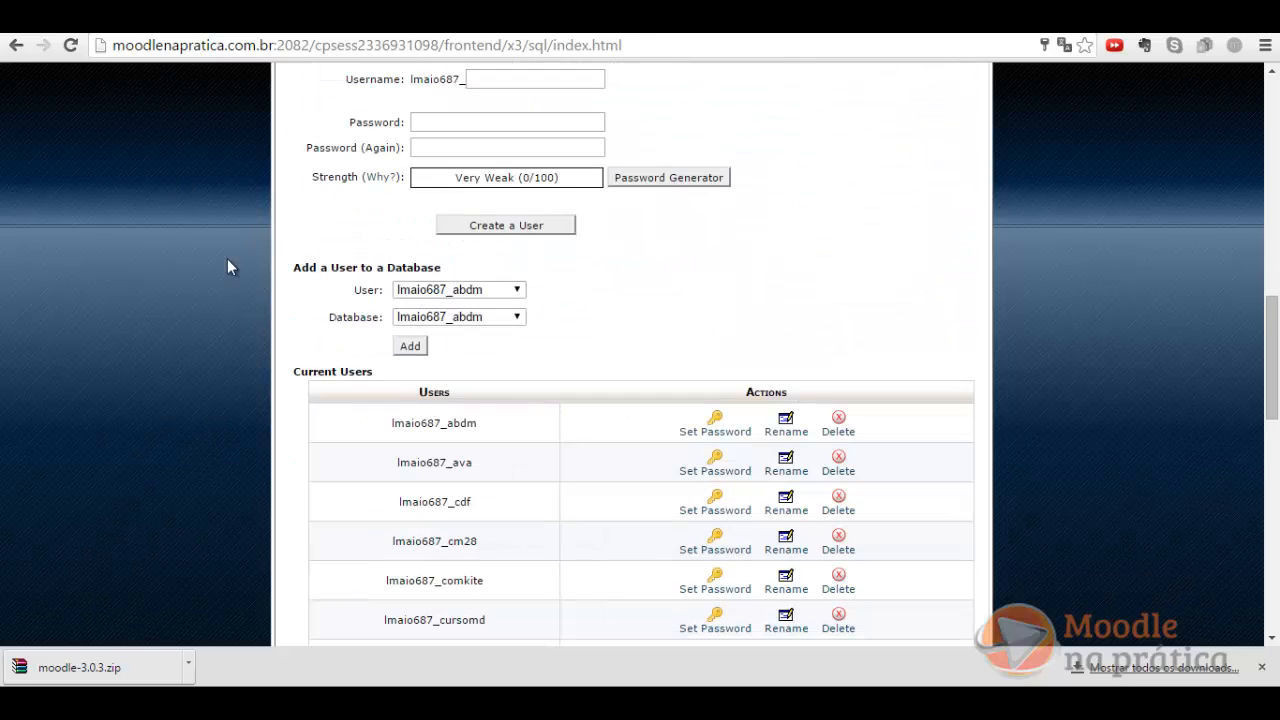
{"action": "scroll", "coordinate": [200, 320], "scroll_direction": "up", "scroll_amount": 10}
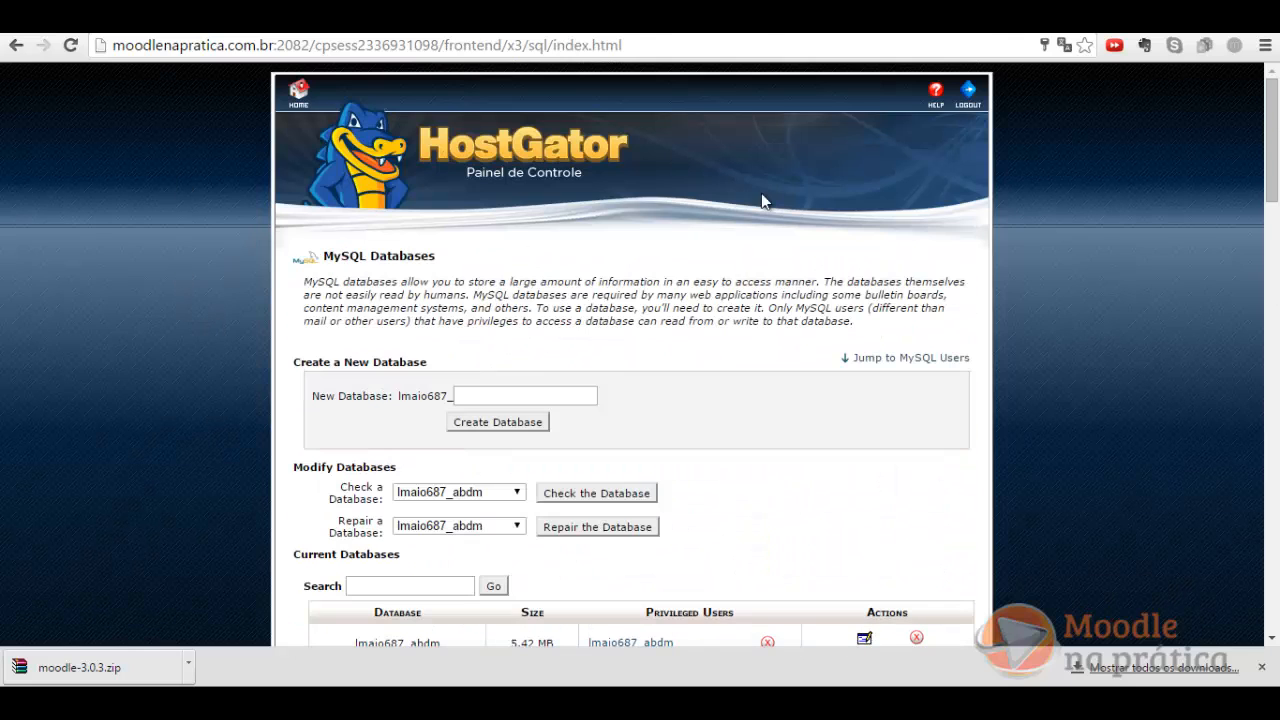
{"action": "scroll", "coordinate": [410, 285], "scroll_direction": "down", "scroll_amount": 10}
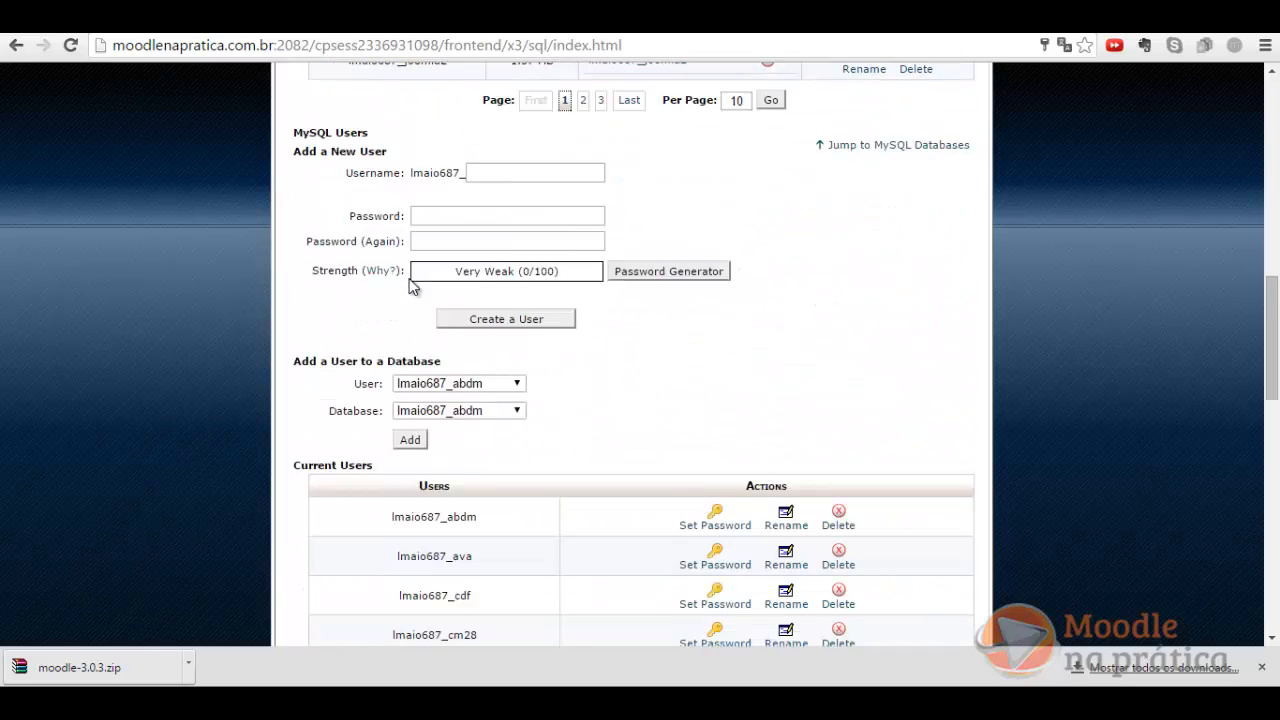
{"action": "scroll", "coordinate": [410, 285], "scroll_direction": "down", "scroll_amount": 1}
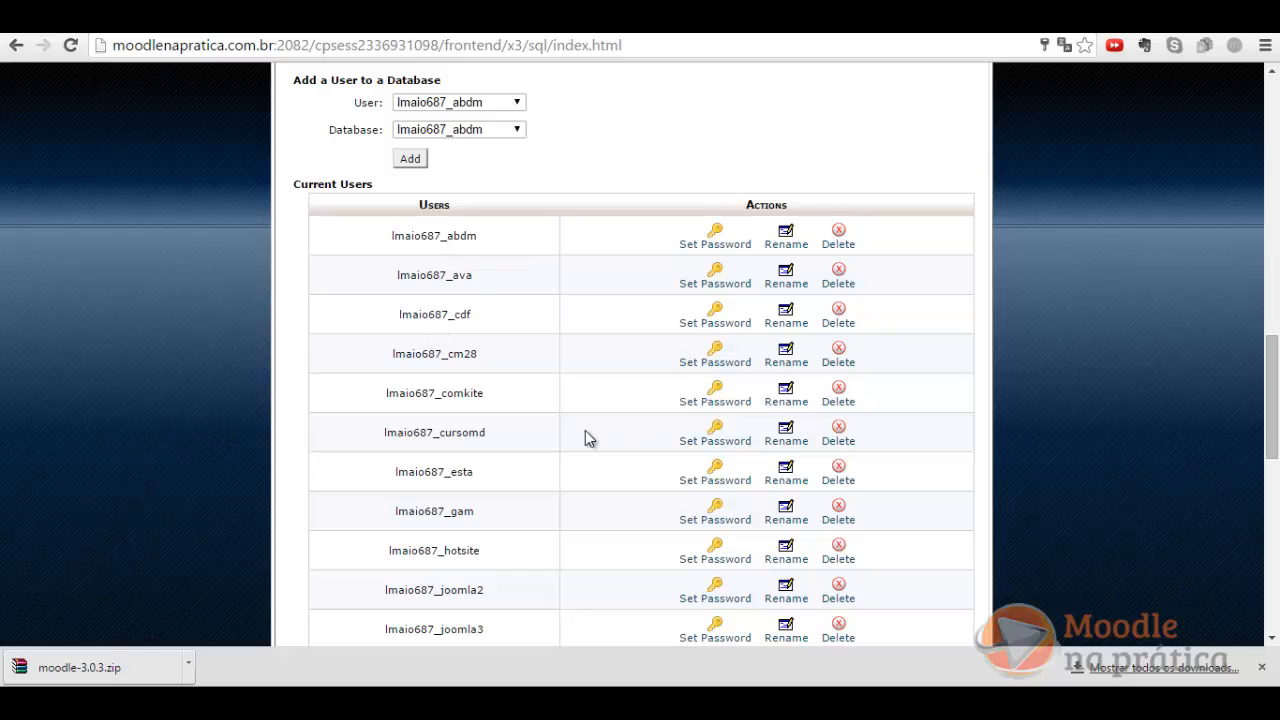
Step: Browse the Add a User to a Database user list, then check the database credential notes
{"action": "scroll", "coordinate": [583, 425], "scroll_direction": "up", "scroll_amount": 4}
{"action": "left_click_drag", "start_coordinate": [290, 455], "coordinate": [425, 460]}
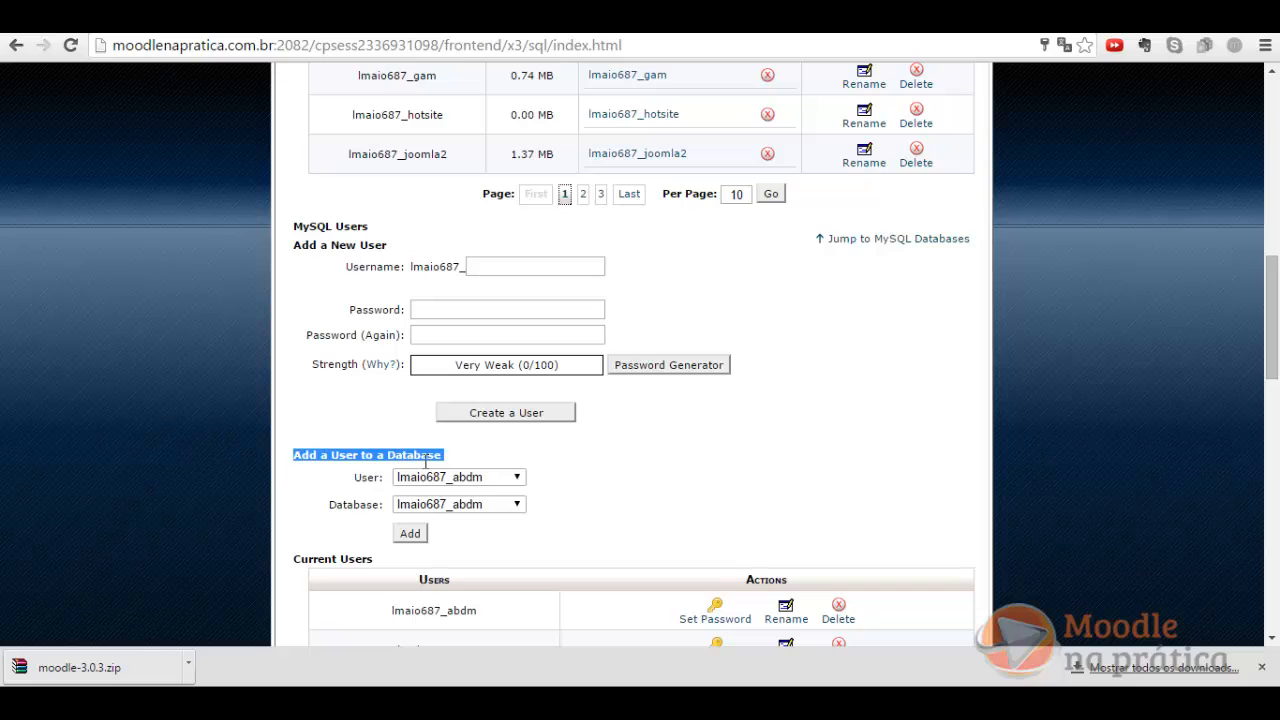
{"action": "left_click", "coordinate": [514, 480]}
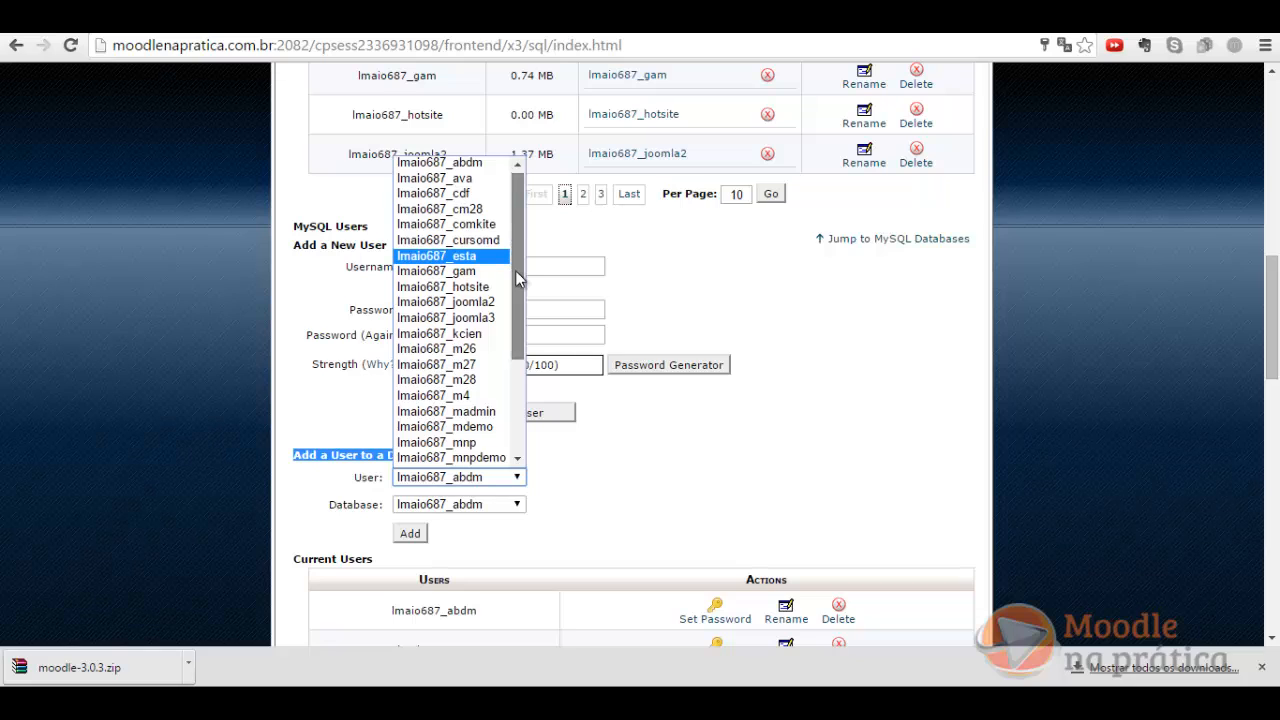
{"action": "left_click_drag", "start_coordinate": [516, 272], "coordinate": [519, 287]}
{"action": "scroll", "coordinate": [518, 283], "scroll_direction": "up", "scroll_amount": 1}
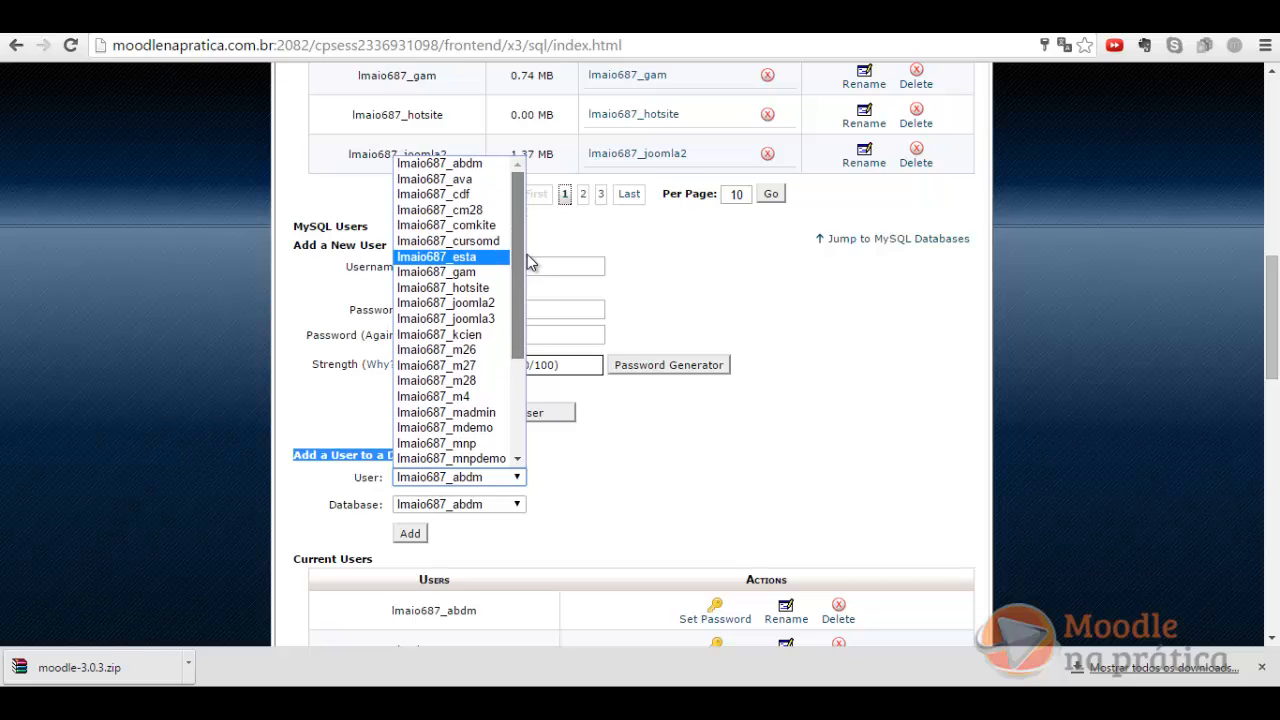
{"action": "left_click", "coordinate": [888, 372]}
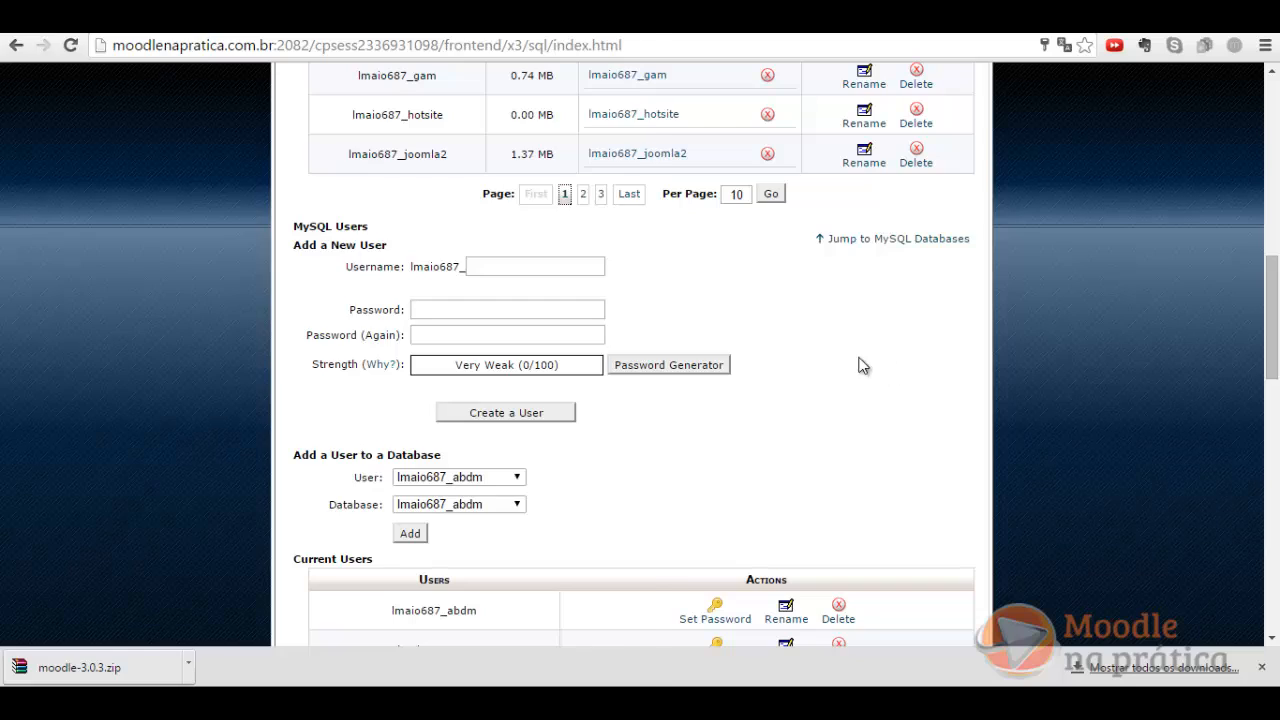
{"action": "key", "text": "alt+Tab"}
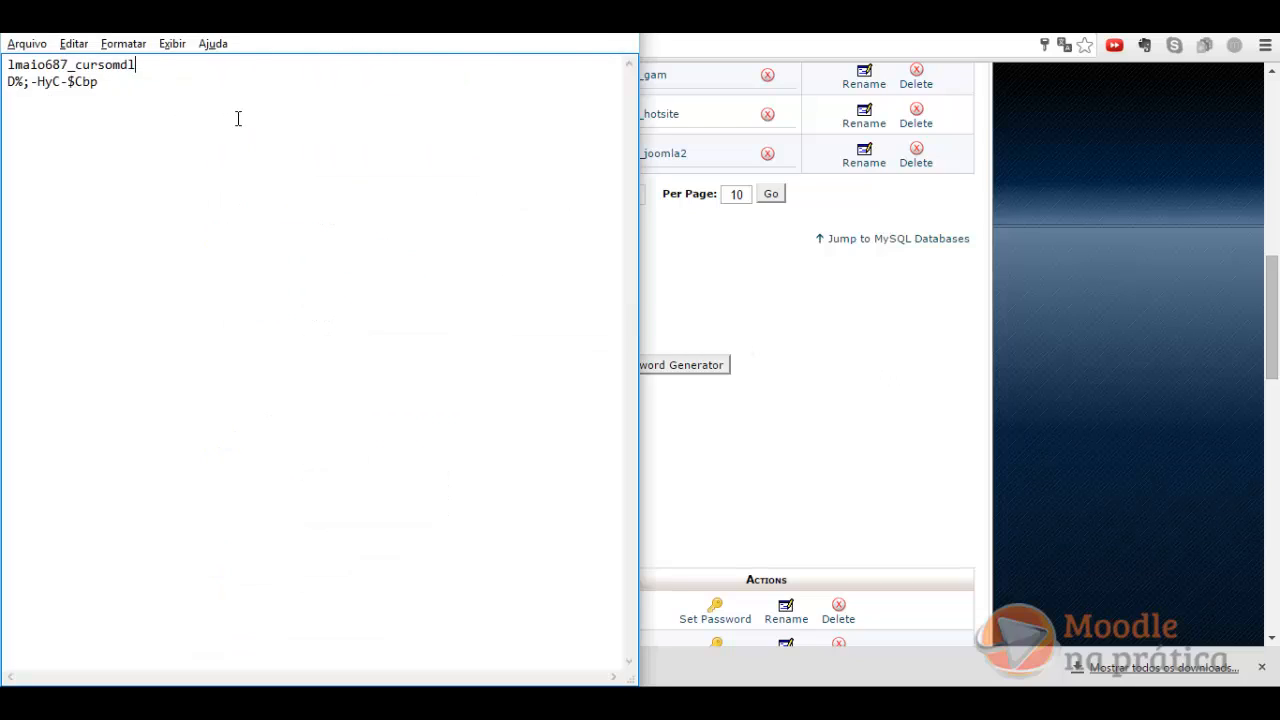
{"action": "key", "text": "alt+Tab"}
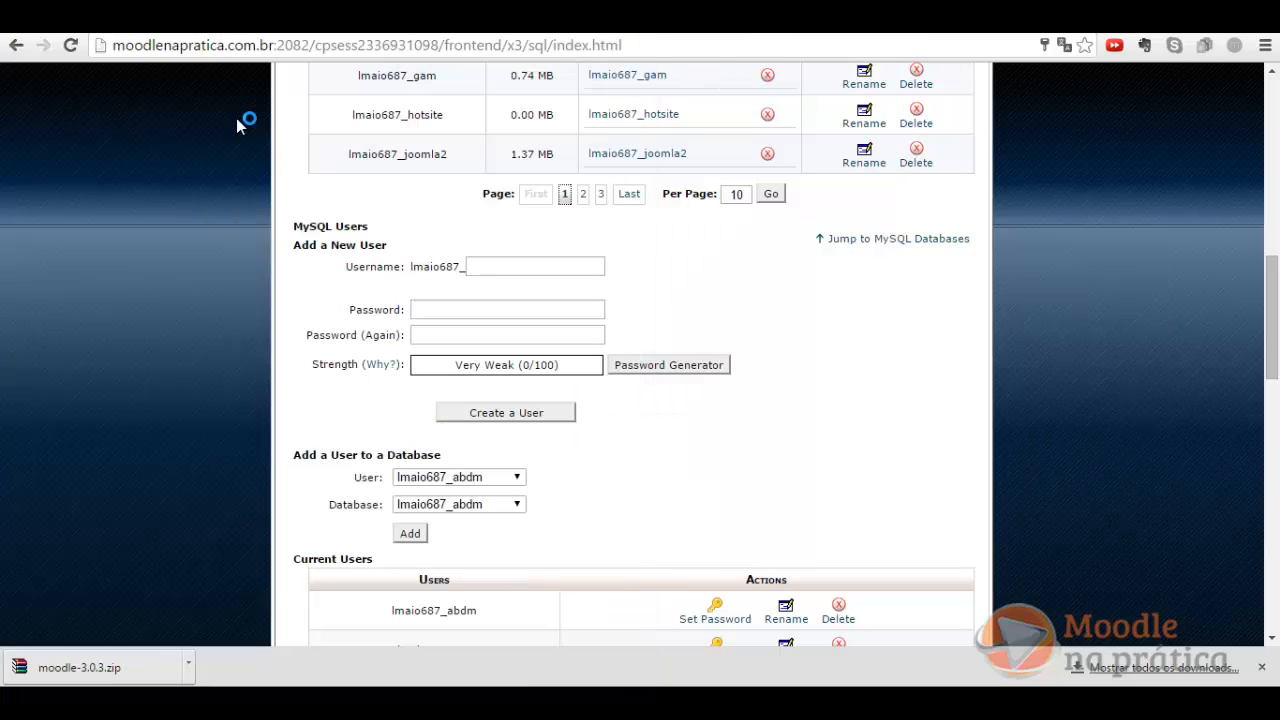
Step: Pair user lmaio687_cursomd with database lmaio687_cursomdl in the Add a User to a Database form
{"action": "left_click", "coordinate": [505, 478]}
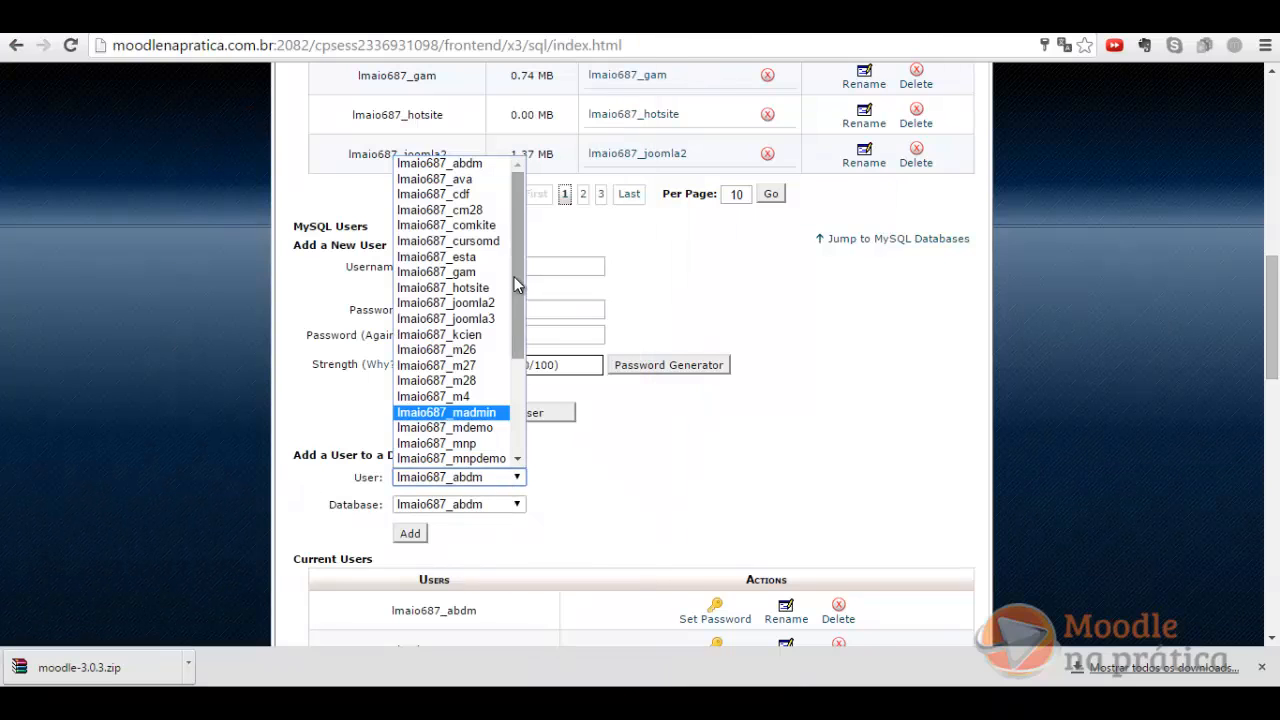
{"action": "left_click", "coordinate": [488, 244]}
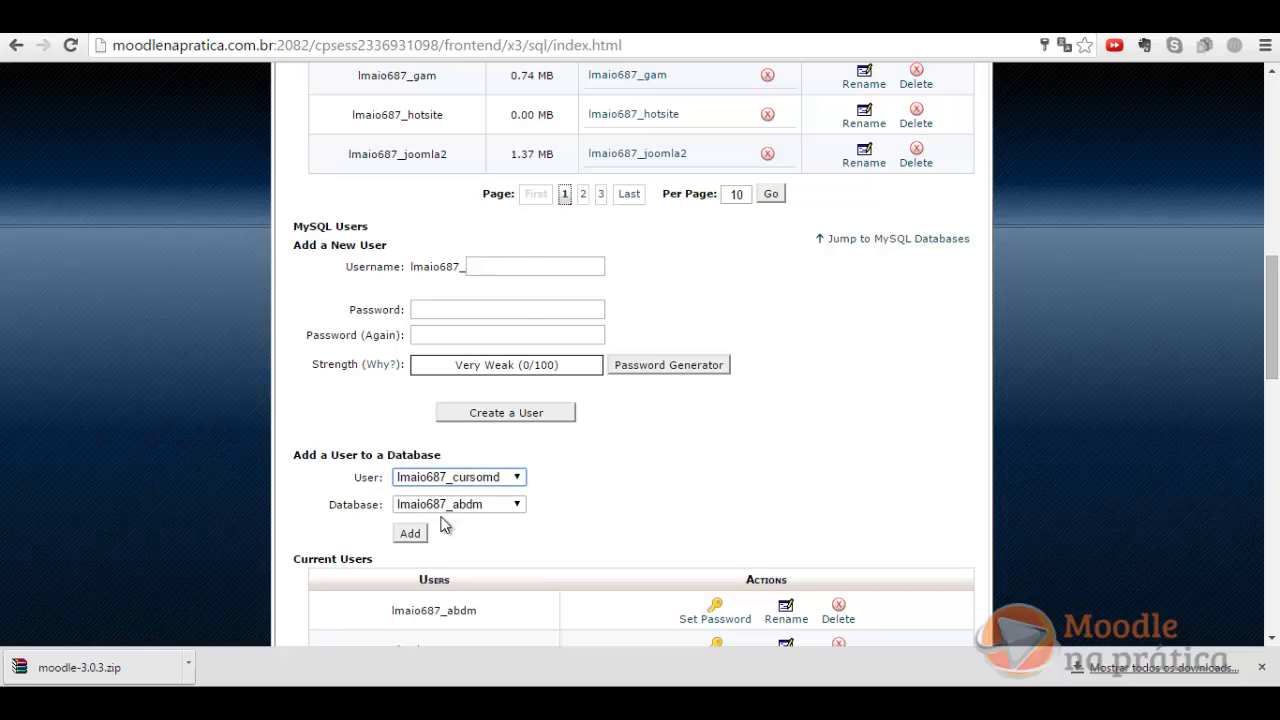
{"action": "left_click", "coordinate": [446, 505]}
{"action": "left_click", "coordinate": [455, 275]}
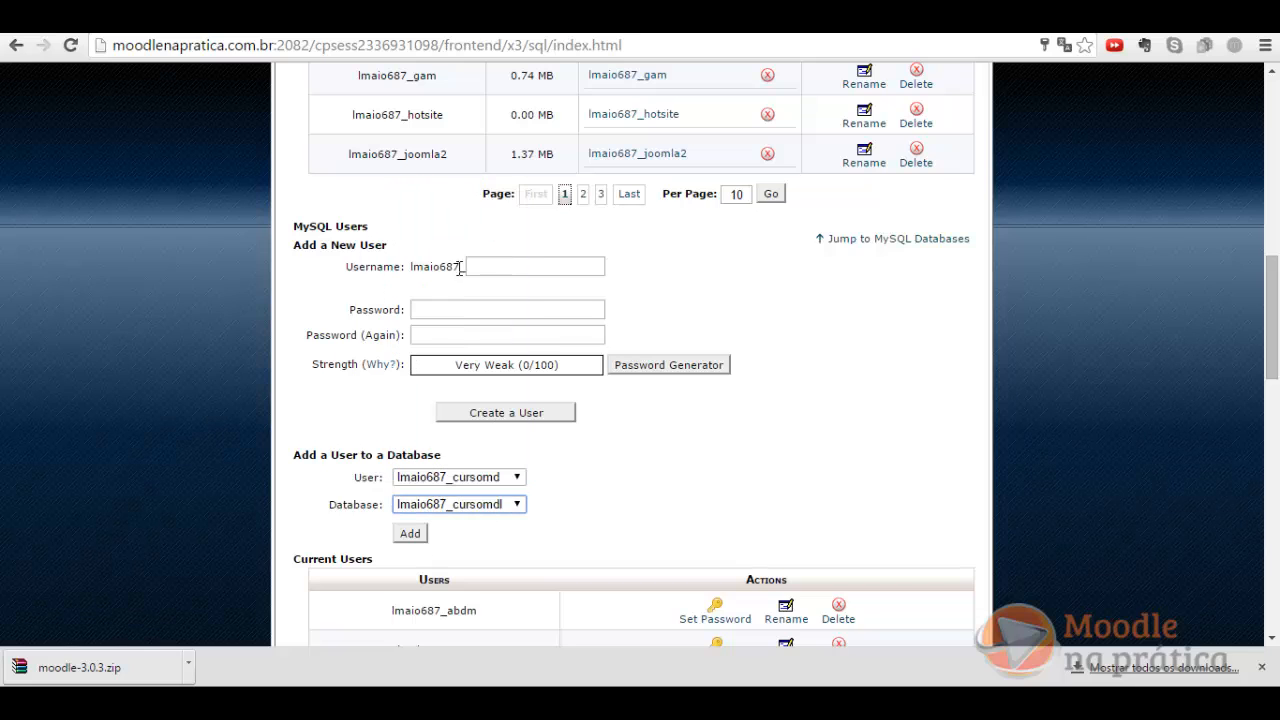
{"action": "scroll", "coordinate": [645, 432], "scroll_direction": "up", "scroll_amount": 3}
{"action": "scroll", "coordinate": [648, 436], "scroll_direction": "down", "scroll_amount": 9}
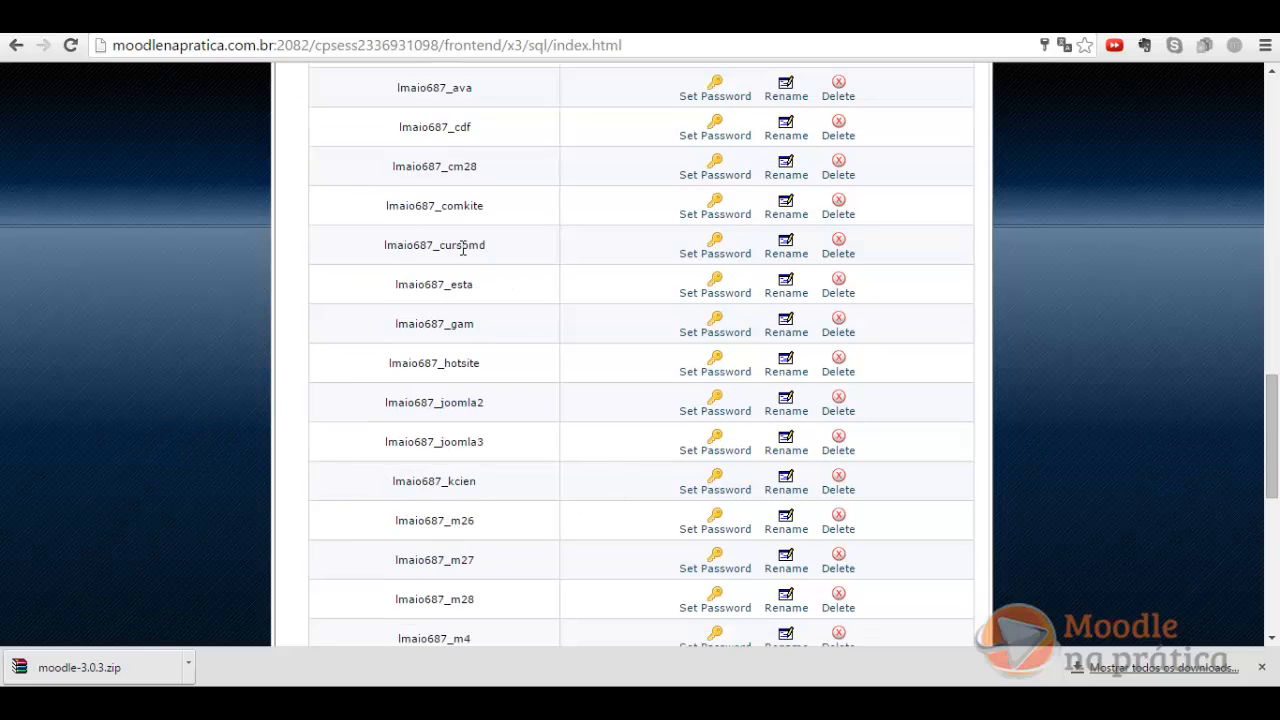
{"action": "scroll", "coordinate": [515, 400], "scroll_direction": "up", "scroll_amount": 6}
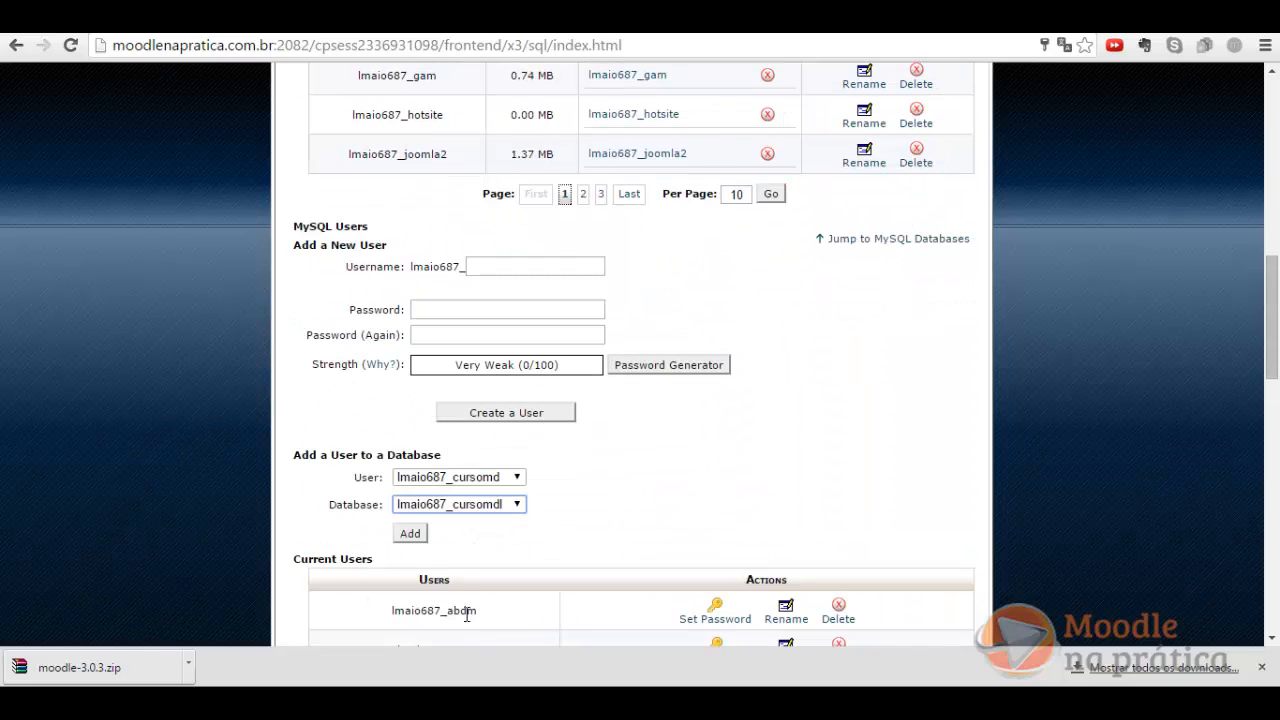
{"action": "key", "text": "alt+Tab"}
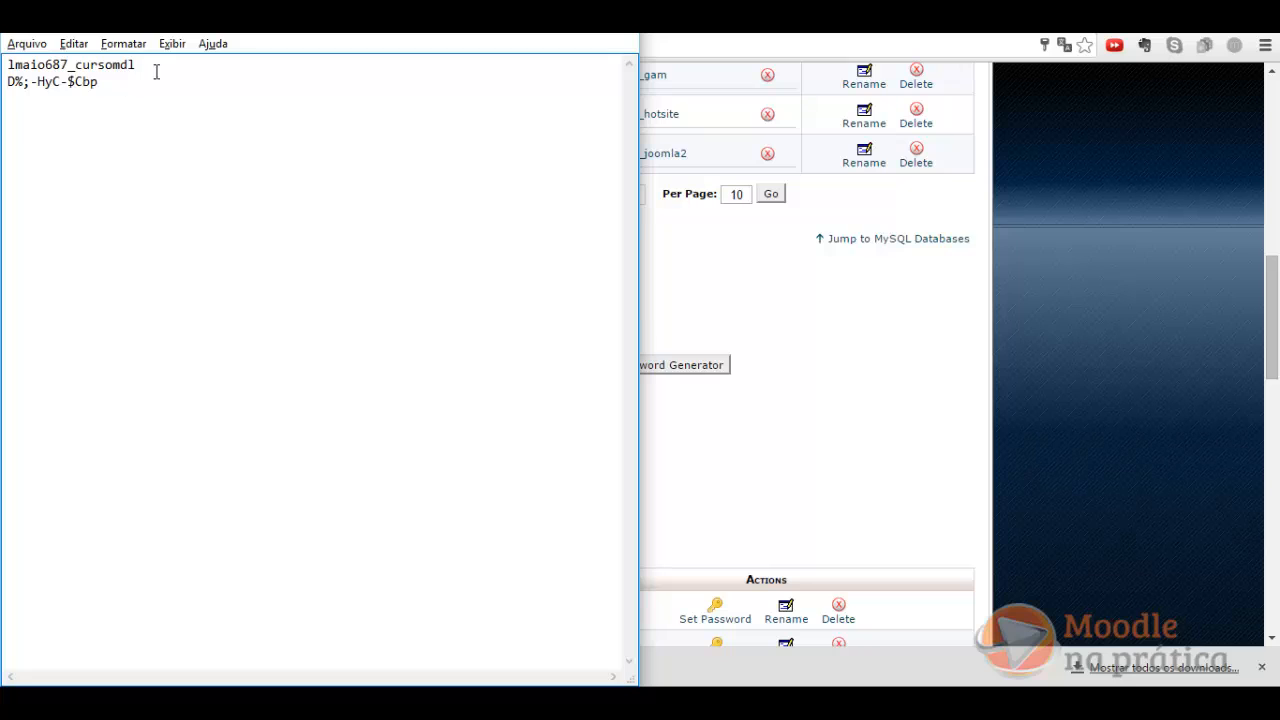
{"action": "left_click_drag", "start_coordinate": [157, 72], "coordinate": [4, 64]}
{"action": "key", "text": "ctrl+c"}
{"action": "left_click", "coordinate": [172, 70]}
{"action": "key", "text": "Return"}
{"action": "key", "text": "ctrl+v"}
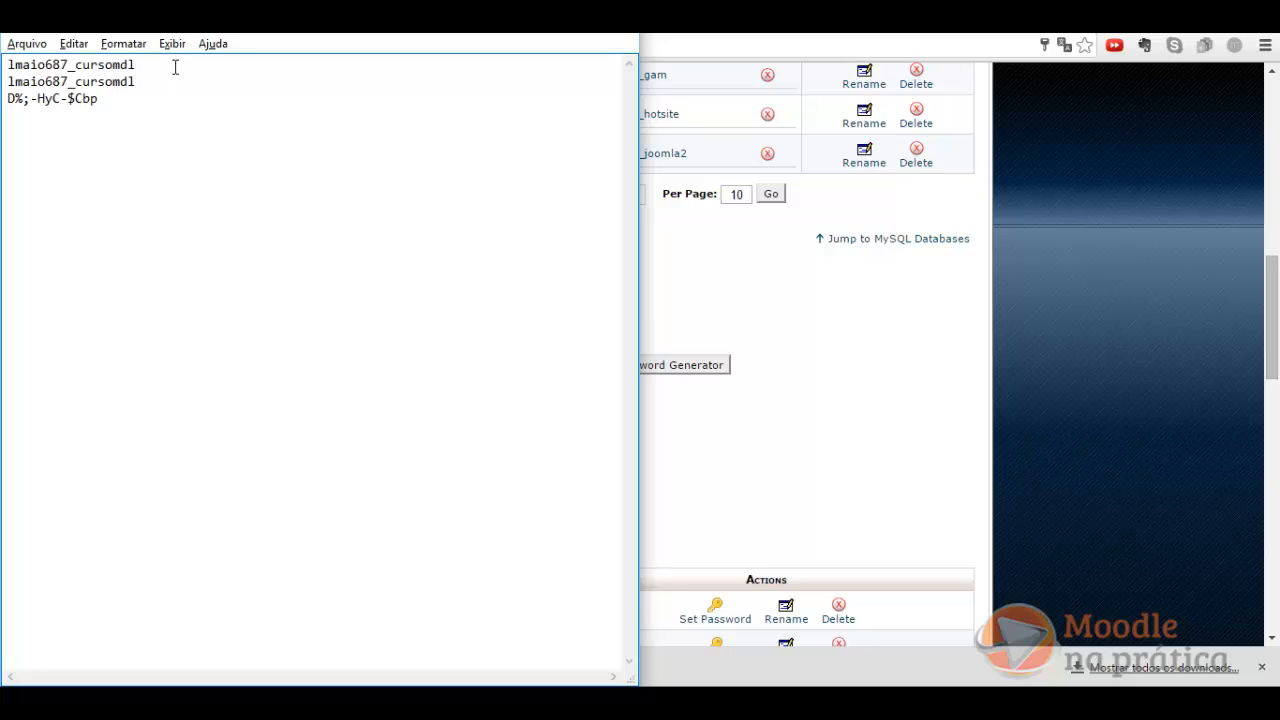
{"action": "key", "text": "BackSpace"}
{"action": "key", "text": "alt+Tab"}
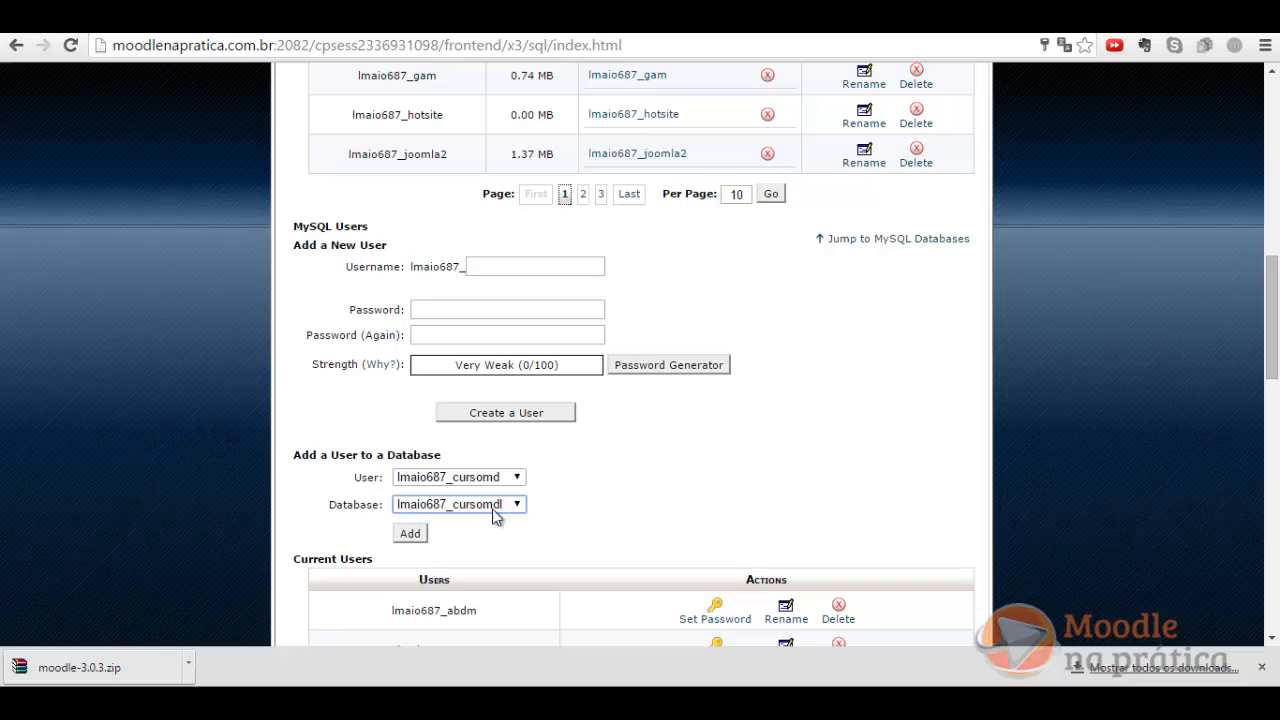
{"action": "left_click", "coordinate": [410, 533]}
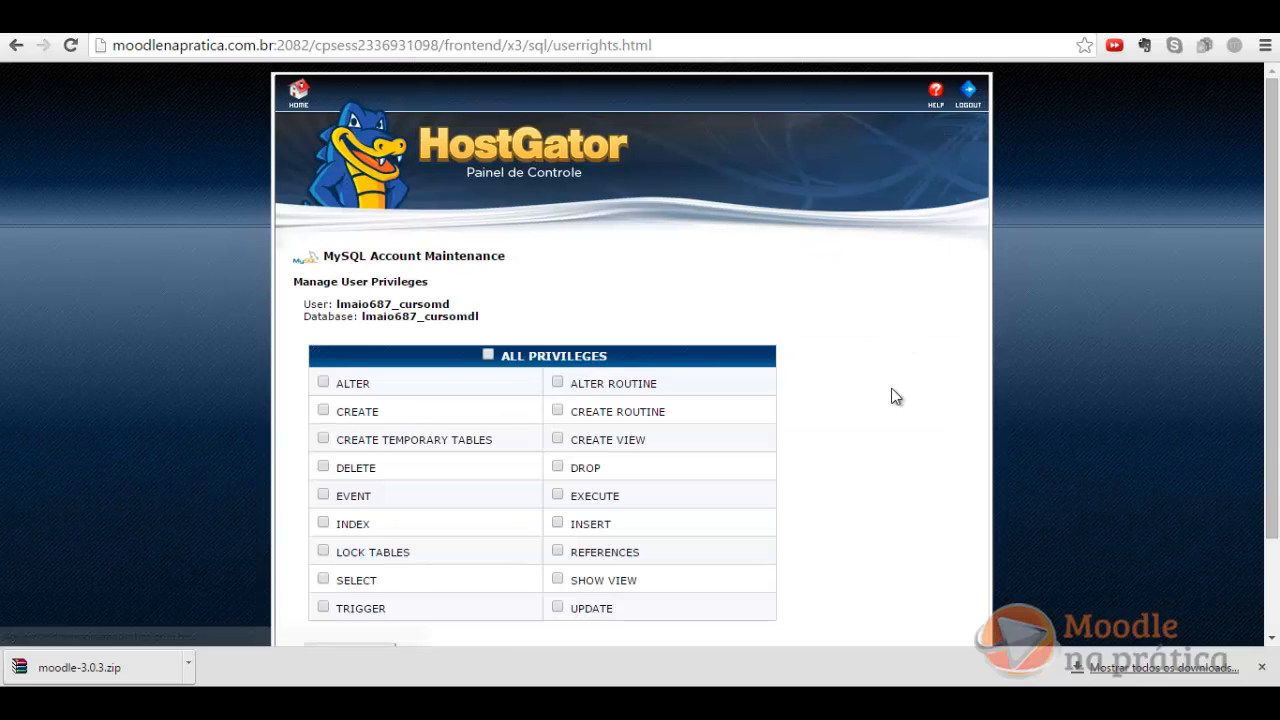
{"action": "left_click", "coordinate": [488, 355]}
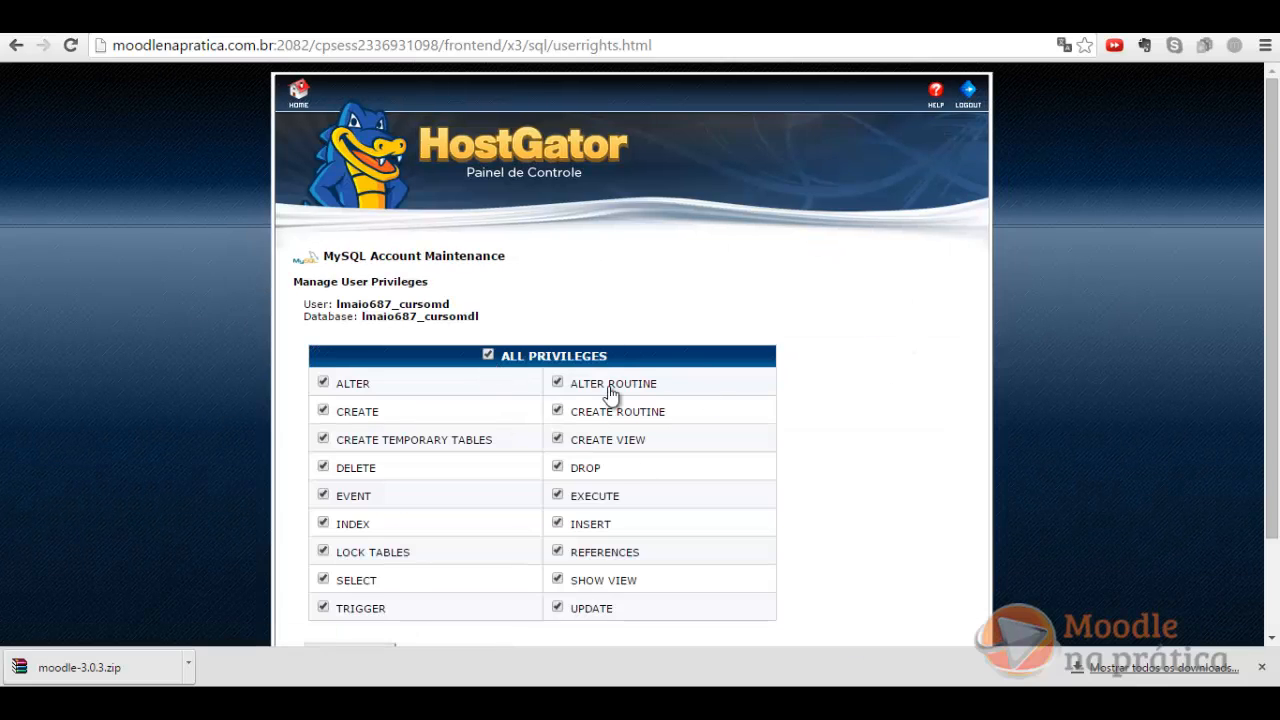
{"action": "scroll", "coordinate": [609, 388], "scroll_direction": "down", "scroll_amount": 2}
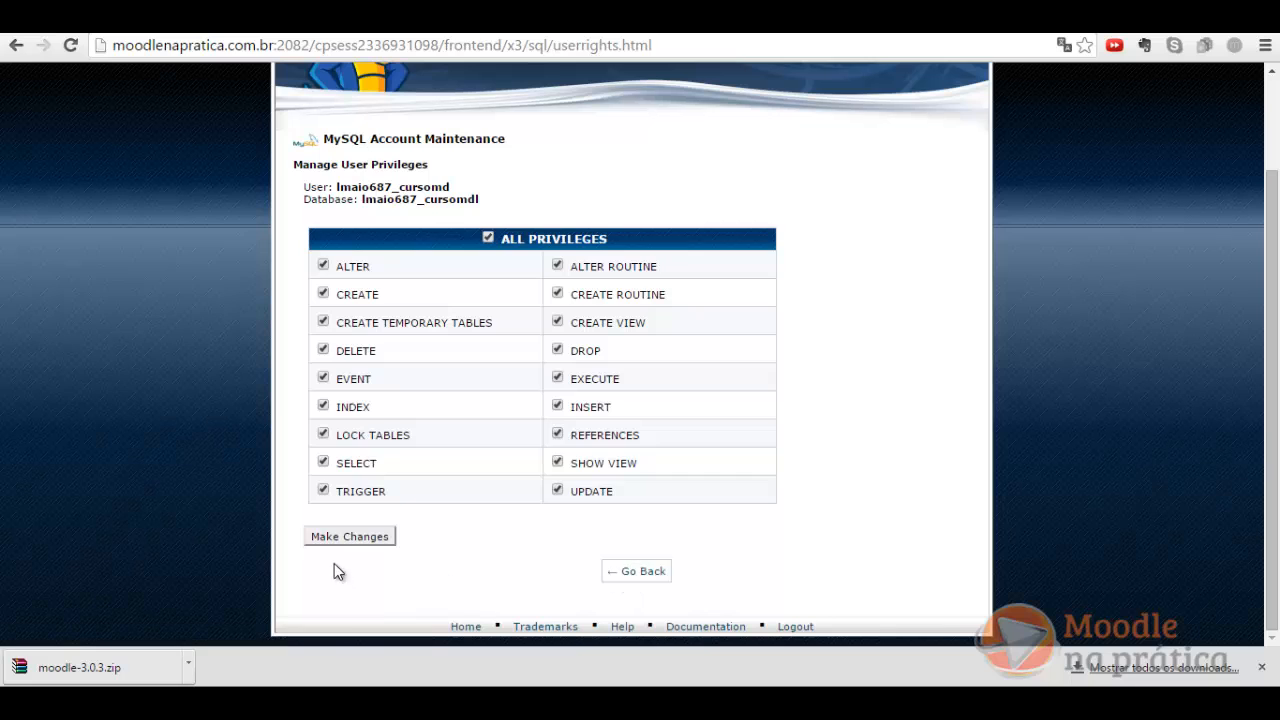
{"action": "left_click", "coordinate": [355, 538]}
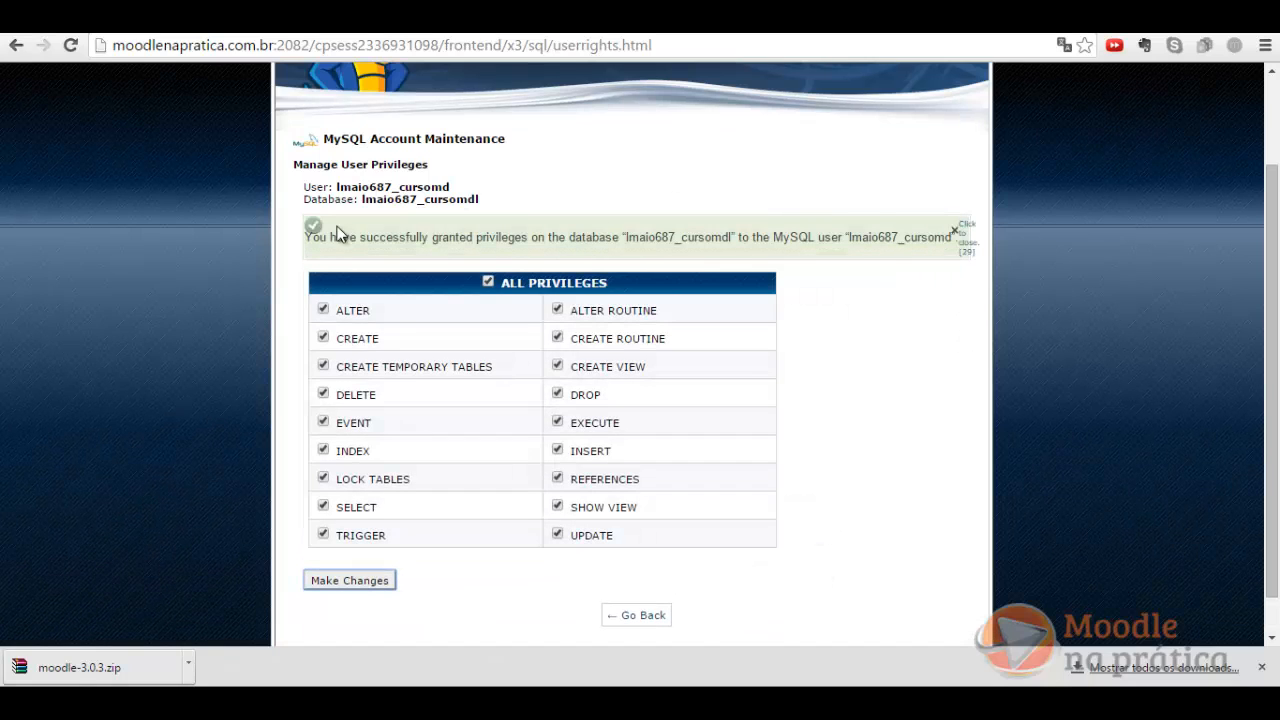
{"action": "left_click", "coordinate": [966, 255]}
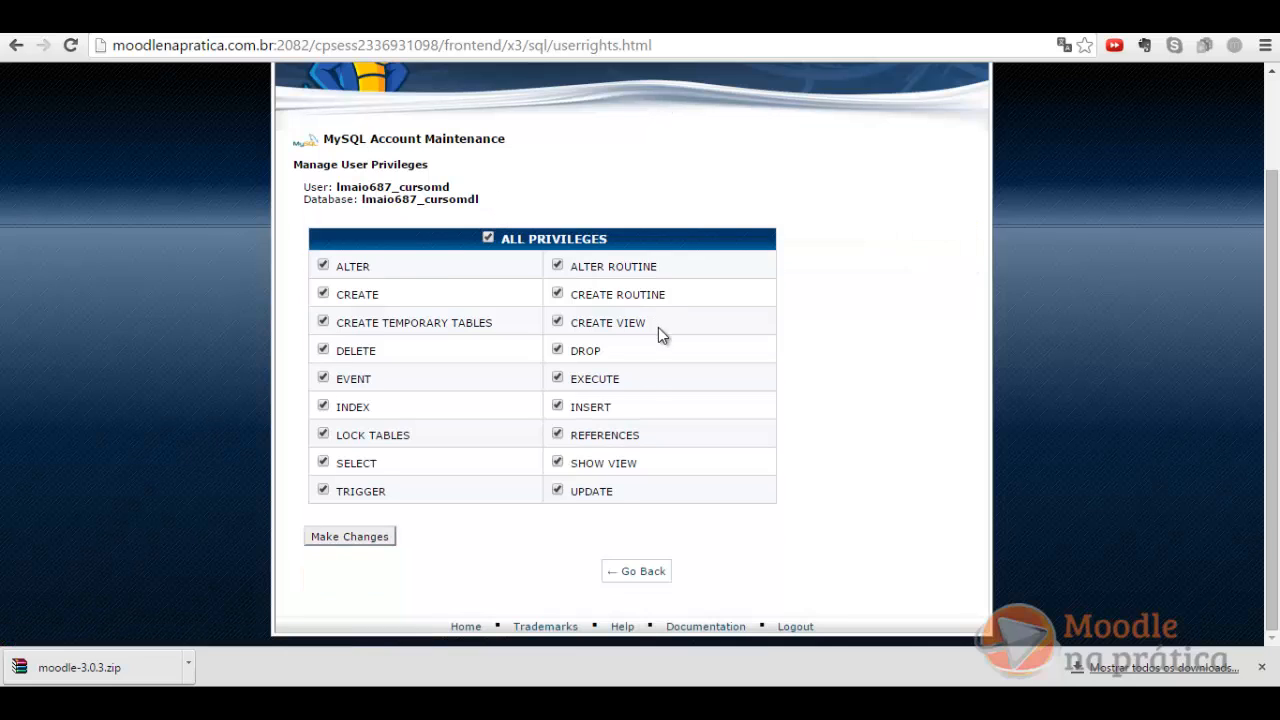
{"action": "scroll", "coordinate": [658, 327], "scroll_direction": "up", "scroll_amount": 2}
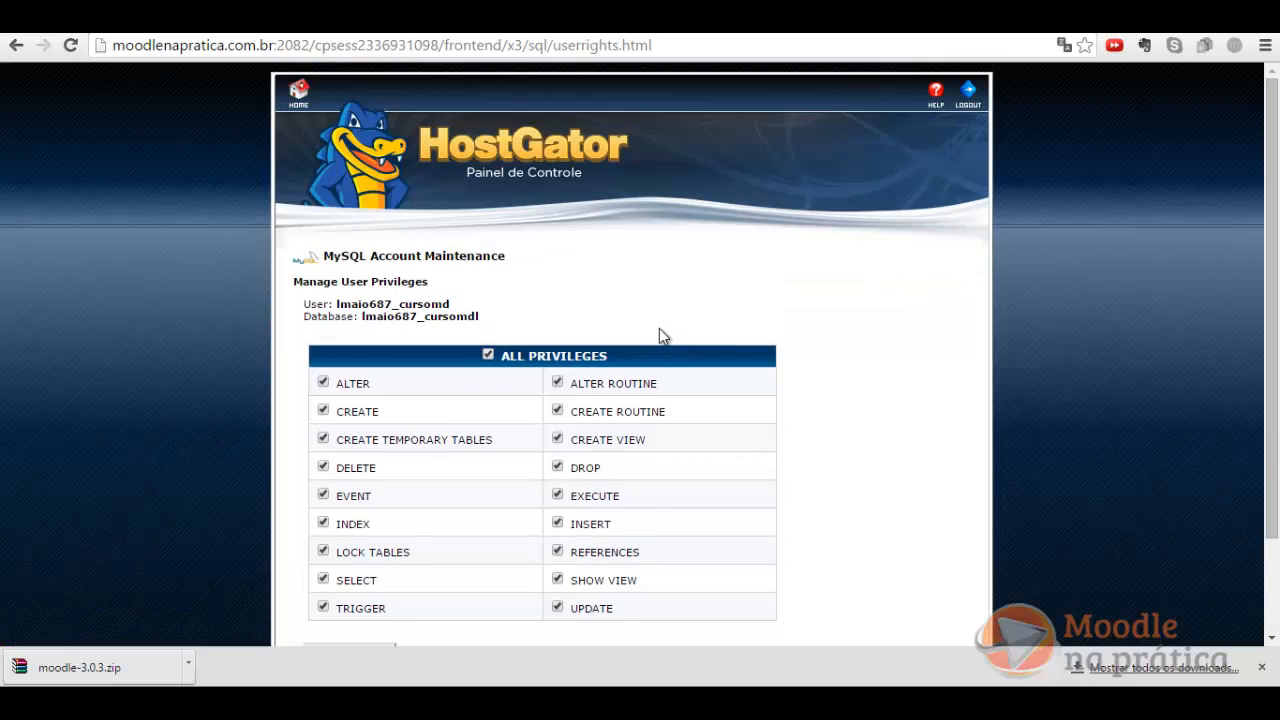
Step: From cPanel home, open File Manager at the moodlenapratica.com.br document root
{"action": "left_click", "coordinate": [299, 104]}
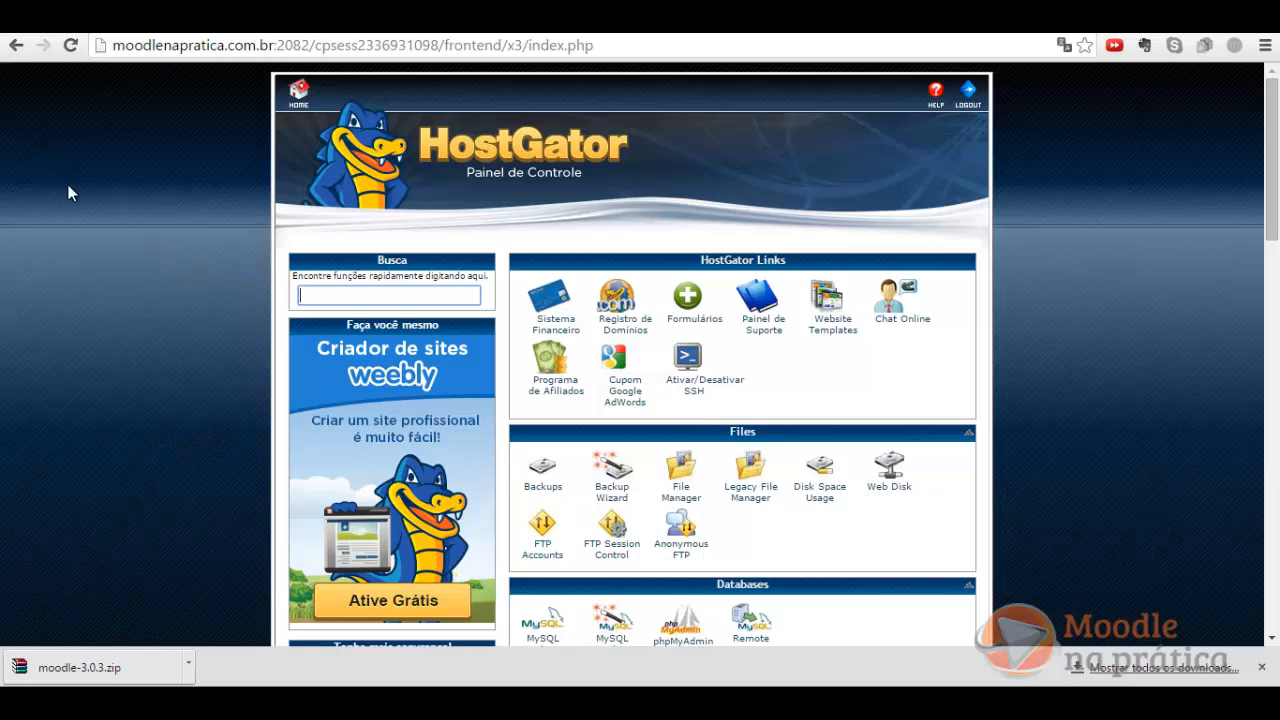
{"action": "scroll", "coordinate": [75, 200], "scroll_direction": "down", "scroll_amount": 2}
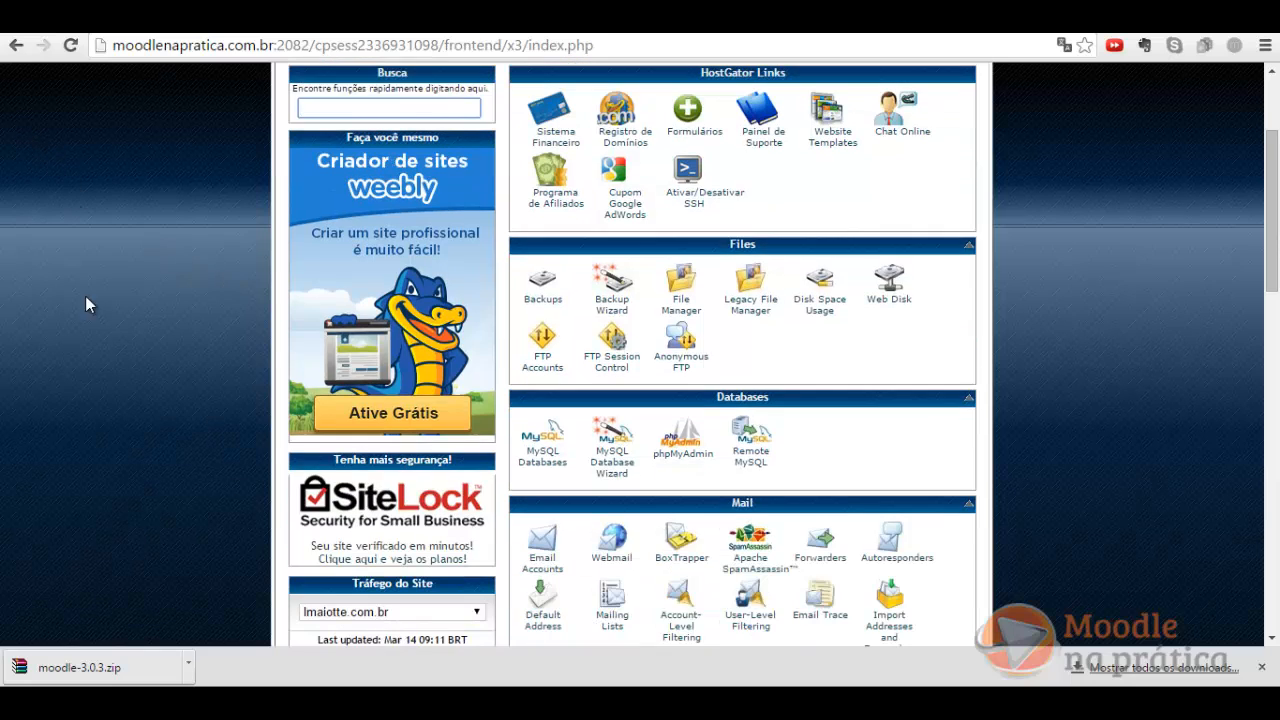
{"action": "left_click", "coordinate": [688, 311]}
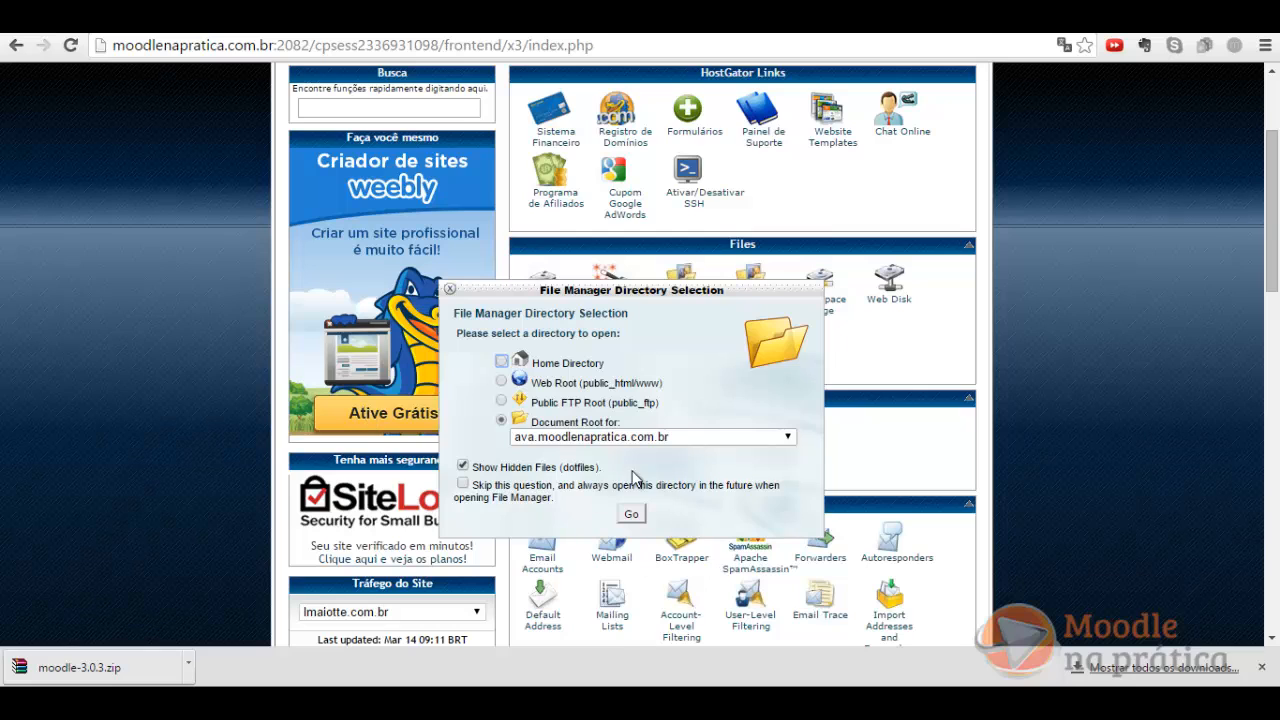
{"action": "left_click", "coordinate": [728, 436]}
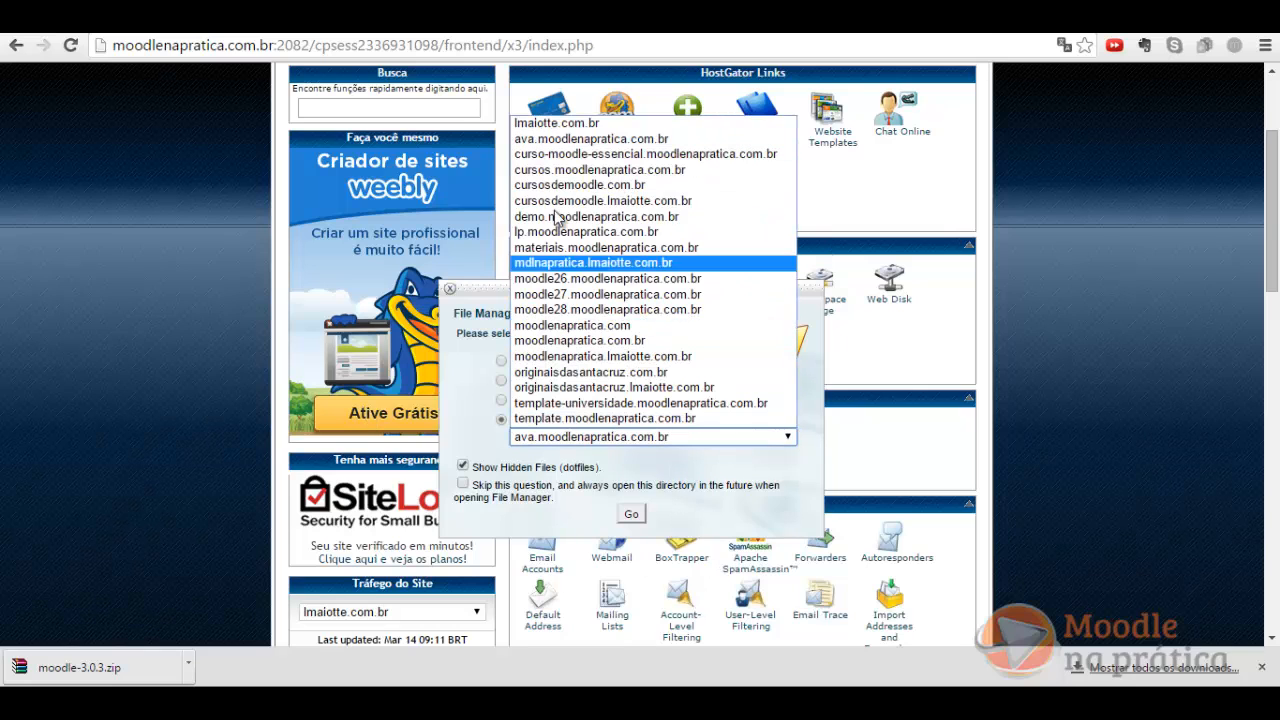
{"action": "left_click", "coordinate": [585, 341]}
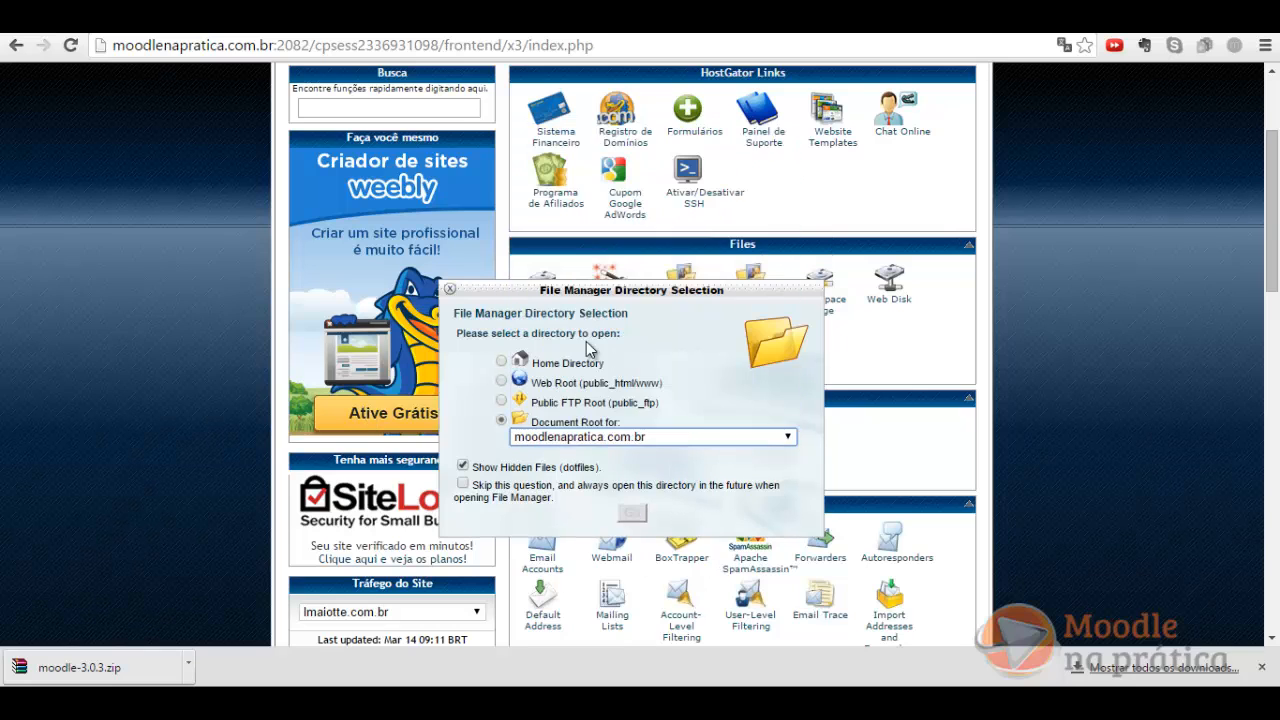
{"action": "left_click", "coordinate": [631, 514]}
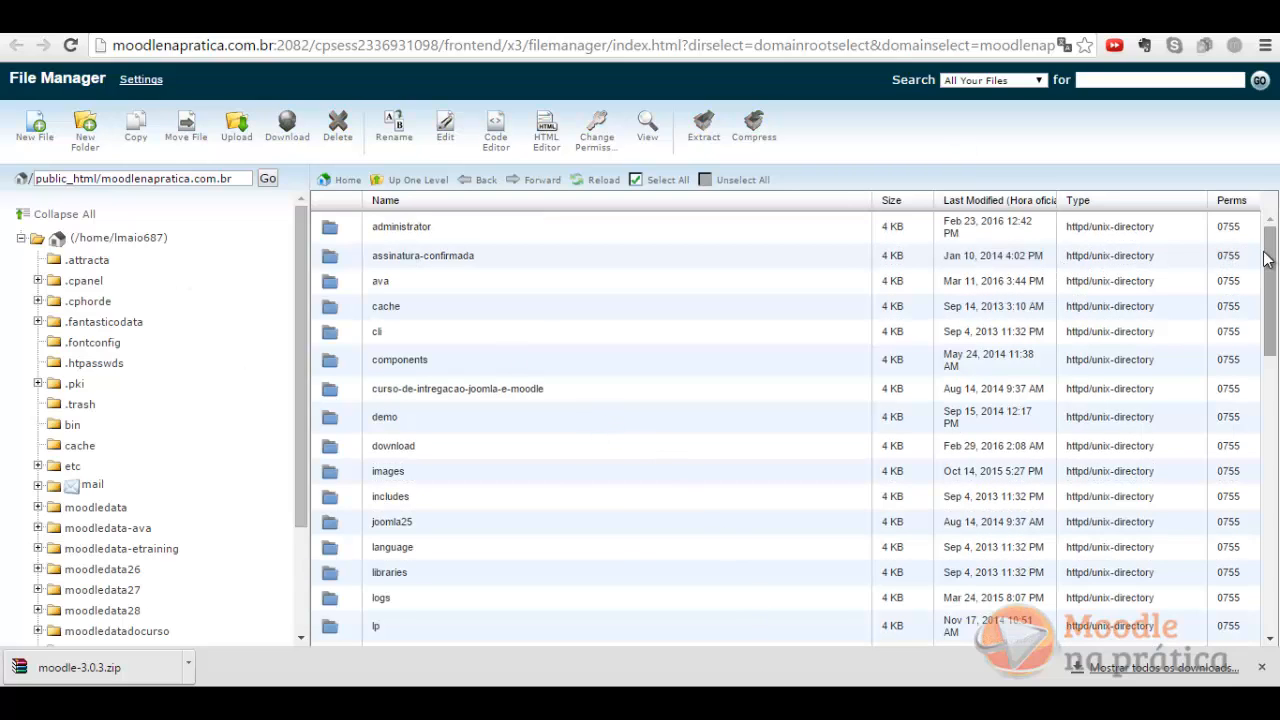
Step: Create a folder named cursodemoodle in public_html/moodlenapratica.com.br, correcting a typo in the name
{"action": "left_click_drag", "start_coordinate": [1270, 262], "coordinate": [1268, 324]}
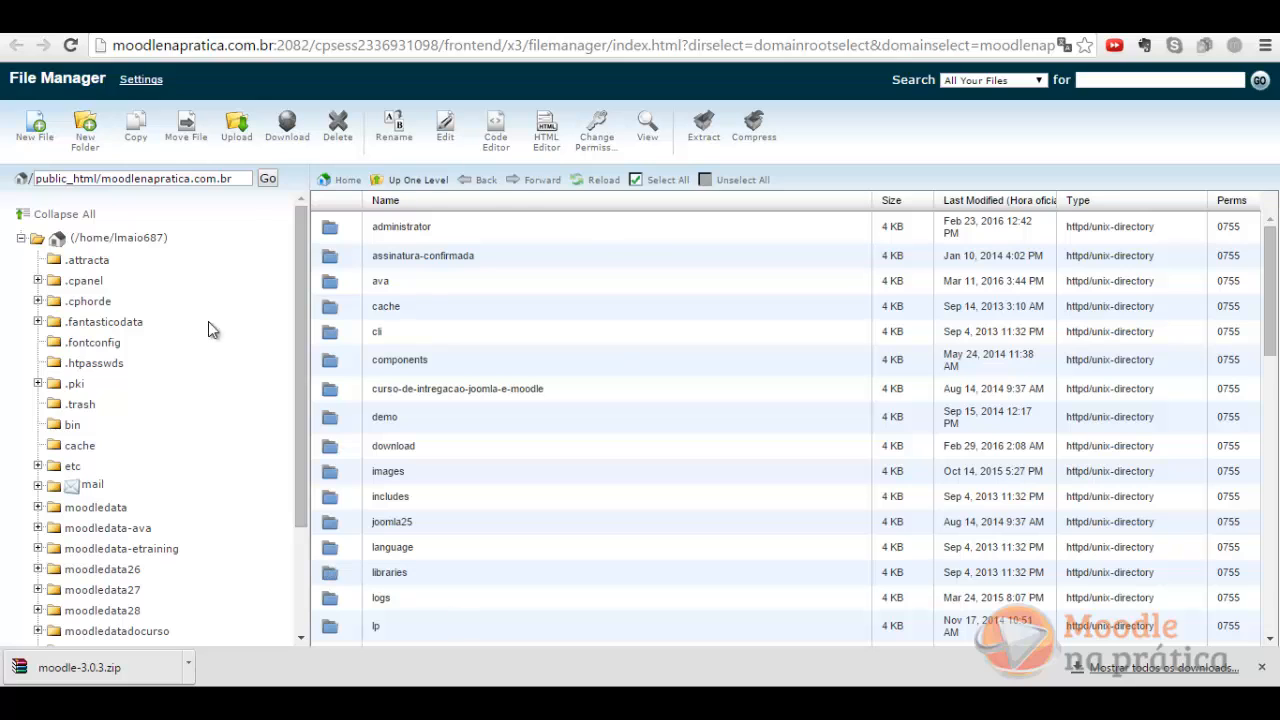
{"action": "left_click", "coordinate": [86, 145]}
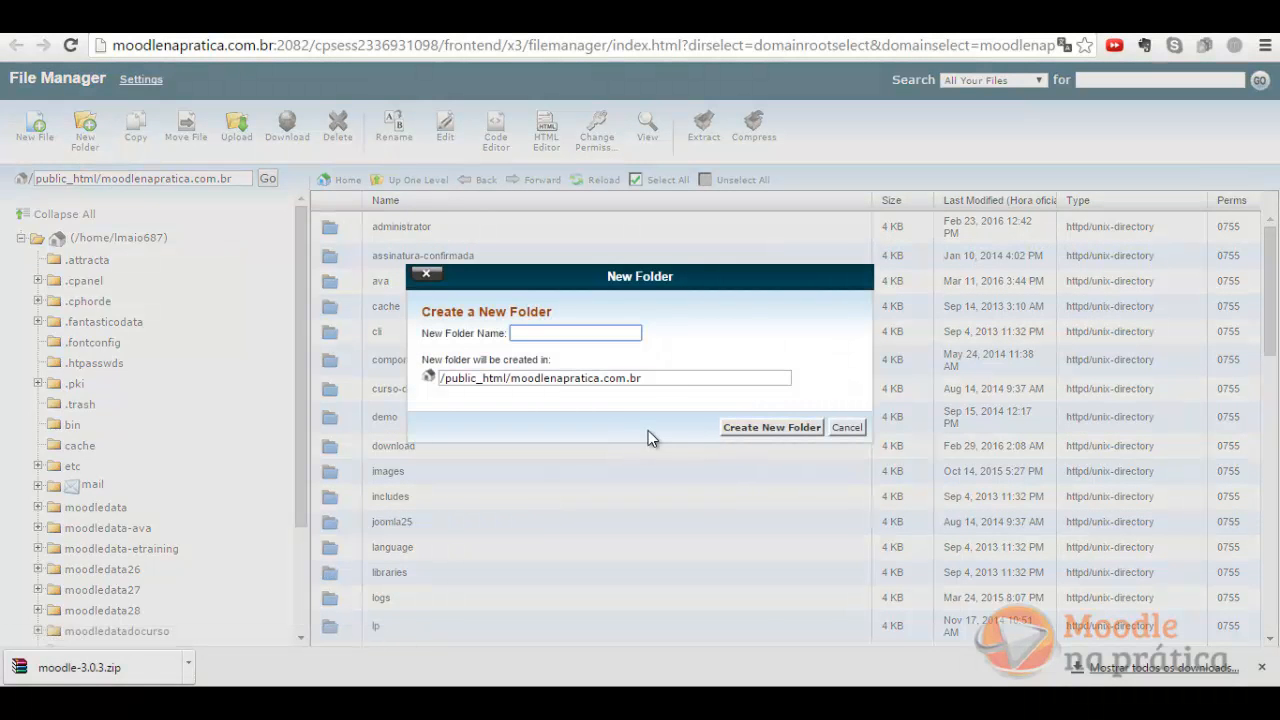
{"action": "type", "text": "curso"}
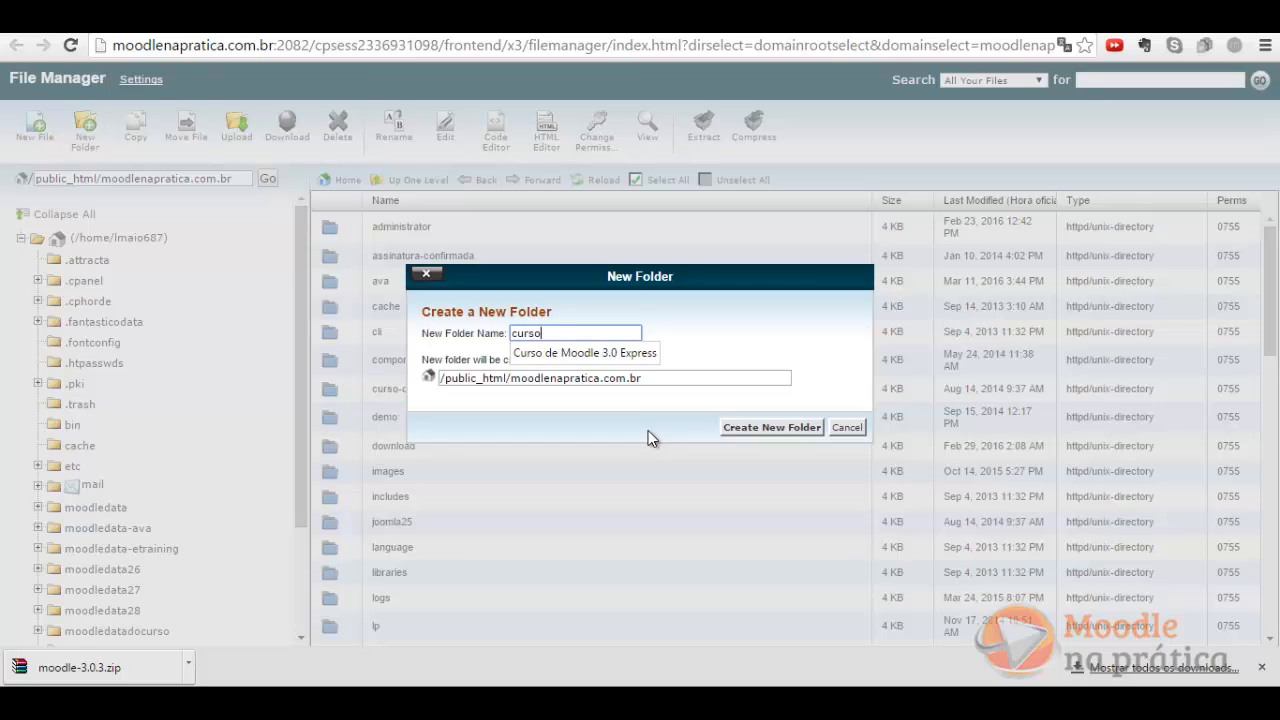
{"action": "type", "text": "demoodle"}
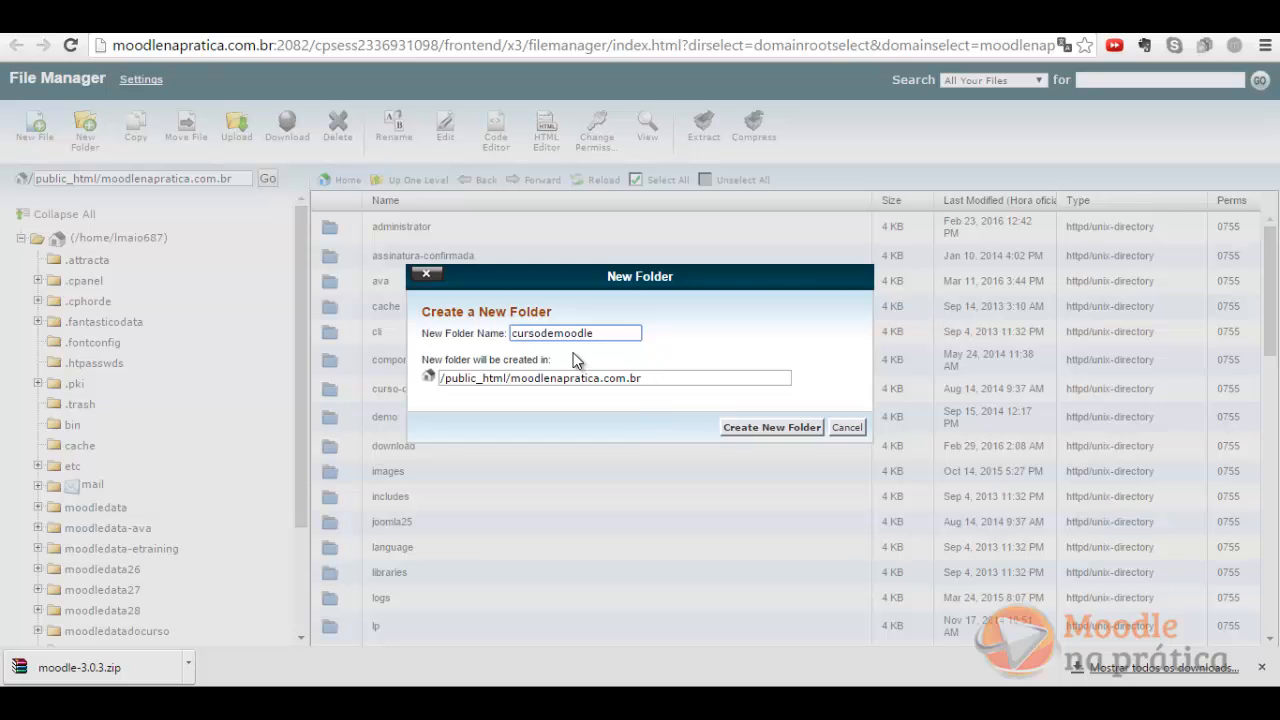
{"action": "left_click_drag", "start_coordinate": [617, 337], "coordinate": [446, 357]}
{"action": "type", "text": "co"}
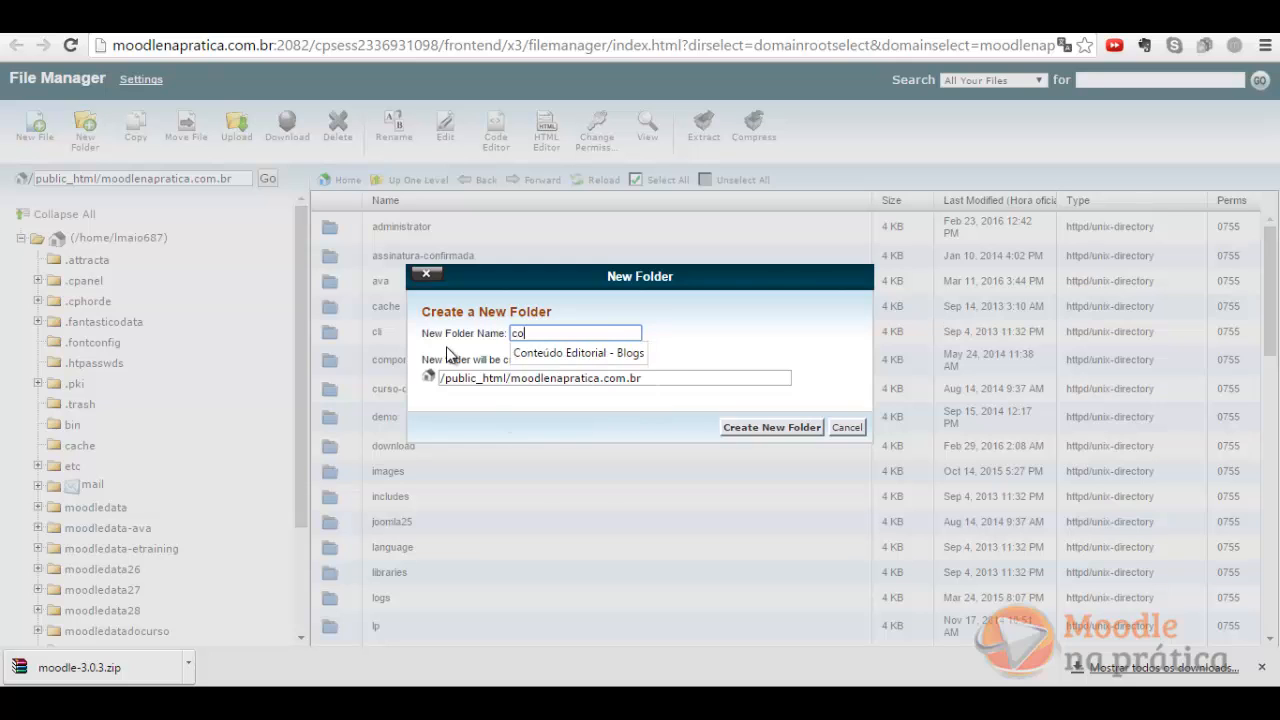
{"action": "key", "text": "BackSpace"}
{"action": "type", "text": "ursodemoodle"}
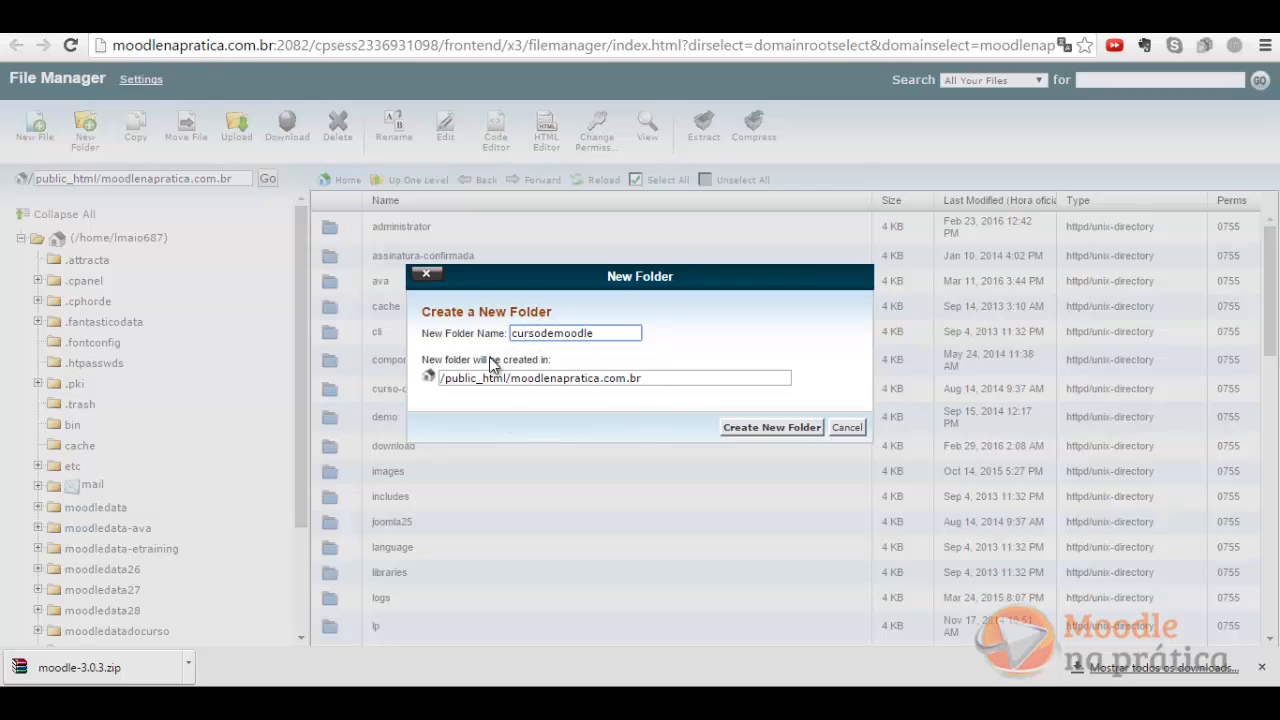
{"action": "left_click", "coordinate": [786, 432]}
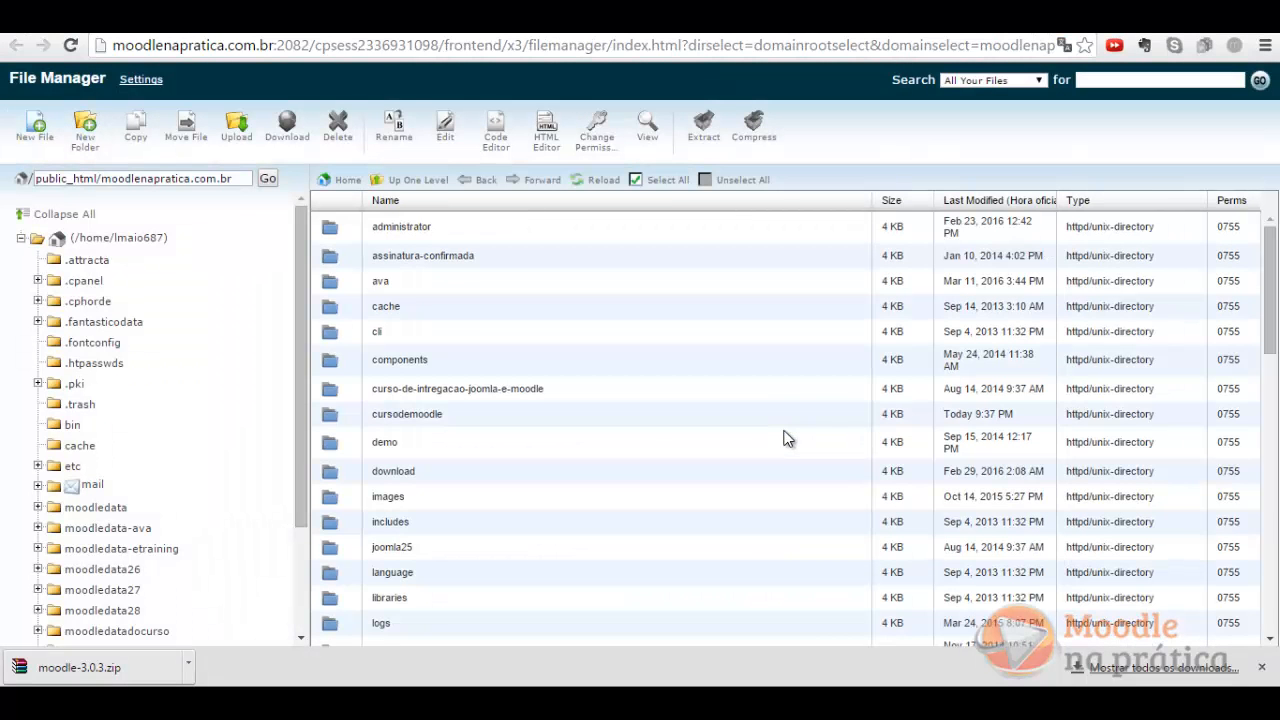
Step: Open cursodemoodle, upload moodle-3.0.3.zip from Downloads, and return to File Manager
{"action": "left_click", "coordinate": [372, 422]}
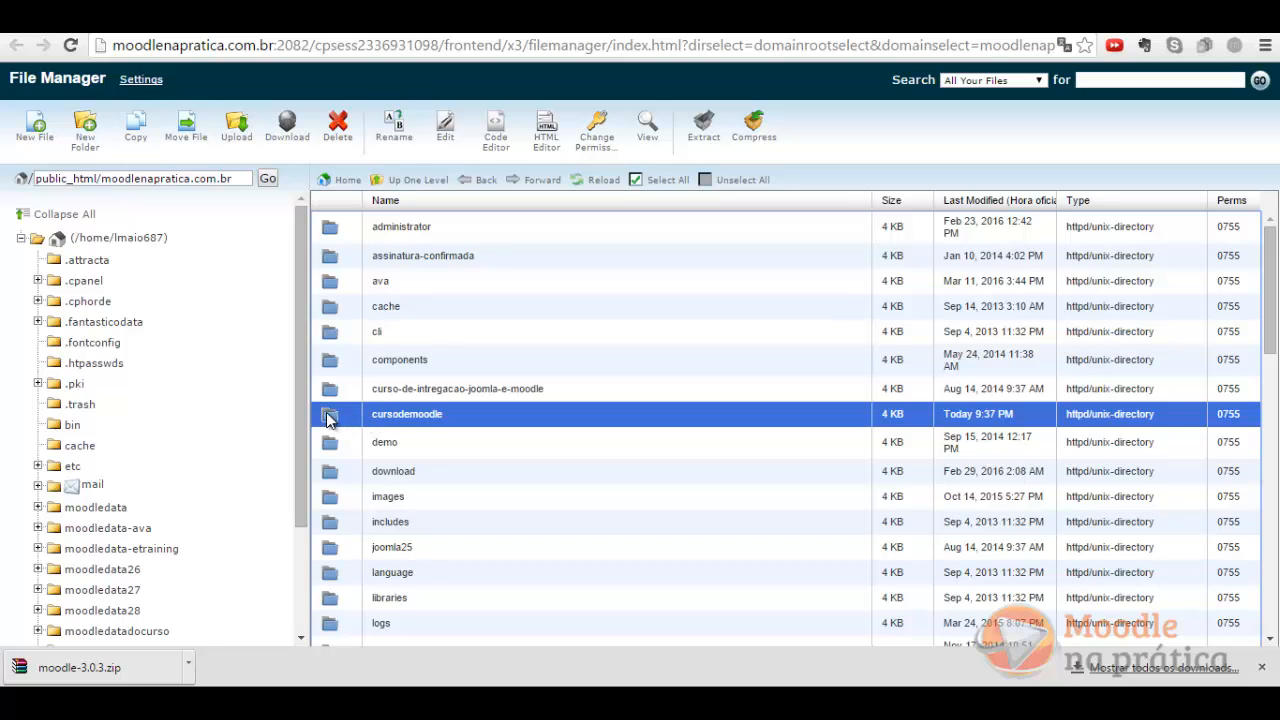
{"action": "double_click", "coordinate": [331, 418]}
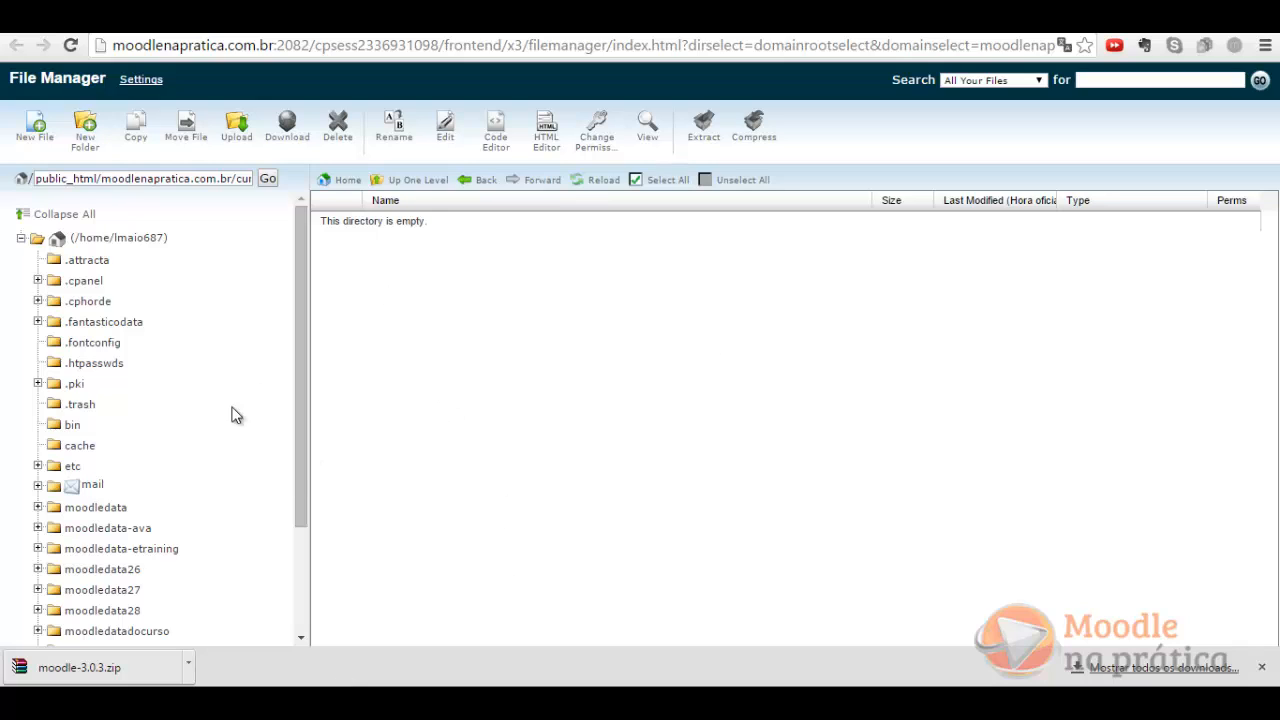
{"action": "left_click", "coordinate": [240, 130]}
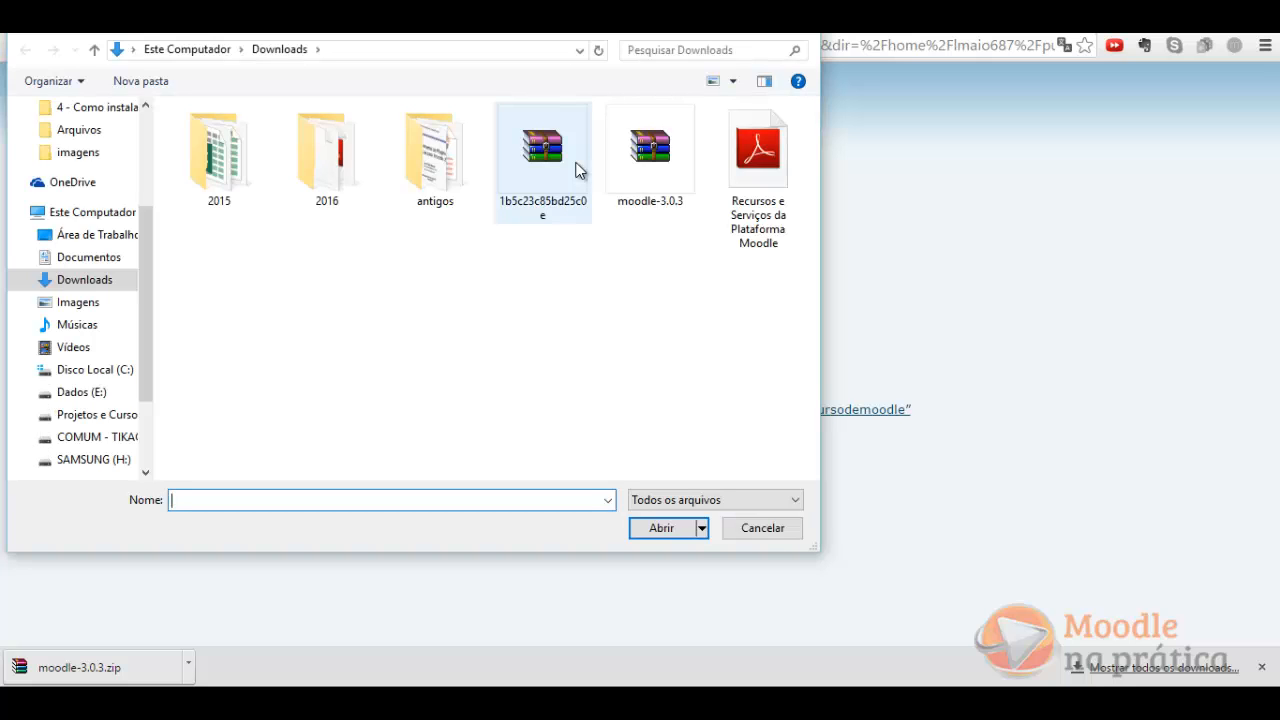
{"action": "left_click", "coordinate": [653, 156]}
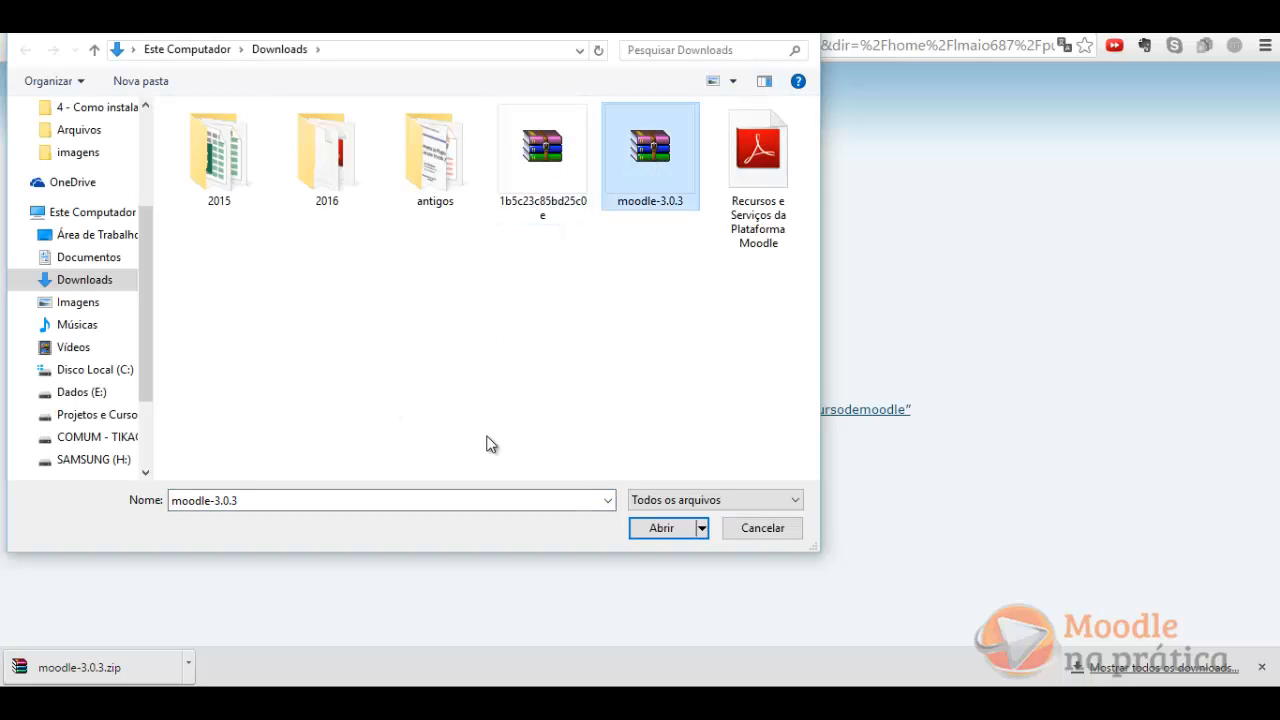
{"action": "left_click", "coordinate": [641, 528]}
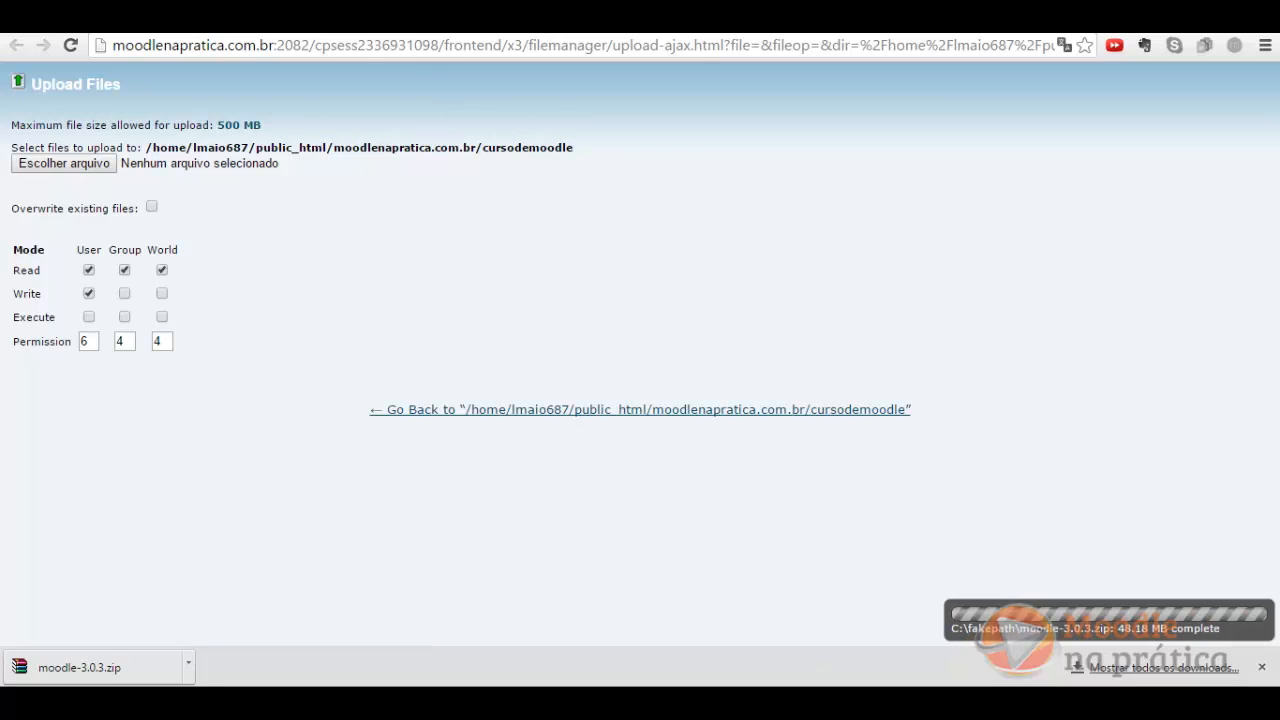
{"action": "key", "text": "ctrl+Tab"}
{"action": "key", "text": "ctrl+Tab"}
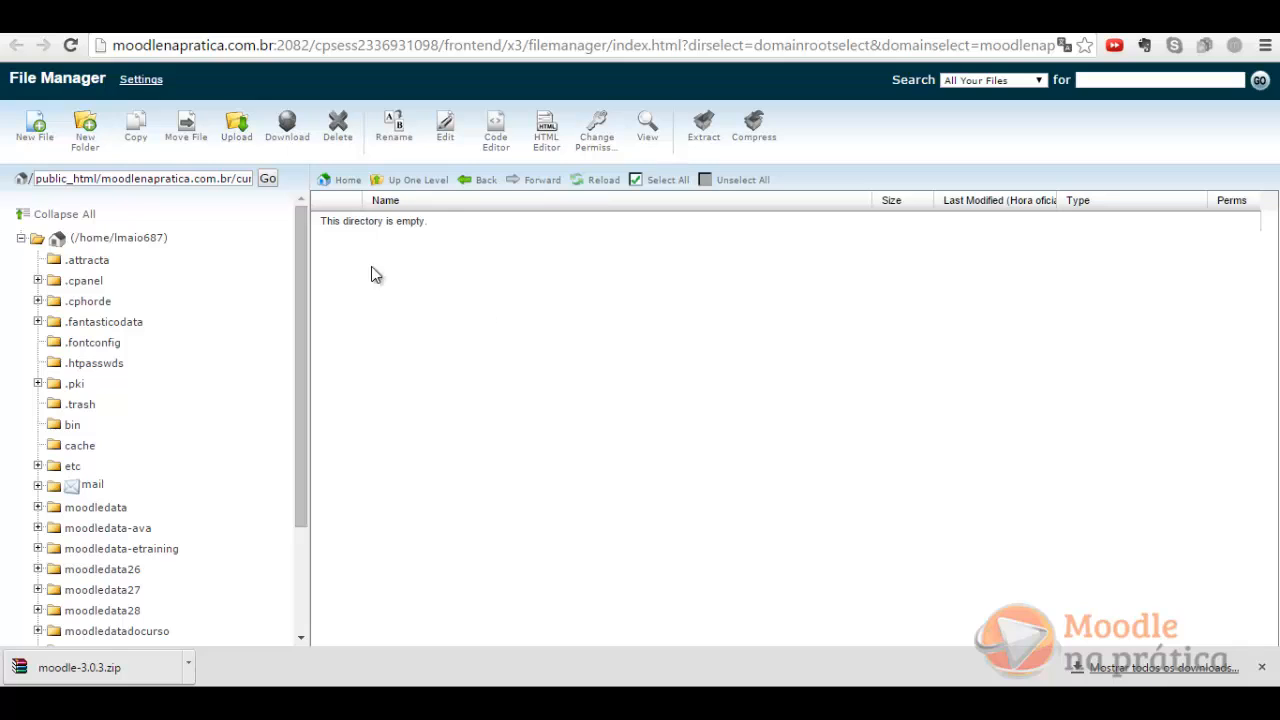
Step: Extract moodle-3.0.3.zip into the cursodemoodle folder
{"action": "left_click", "coordinate": [603, 180]}
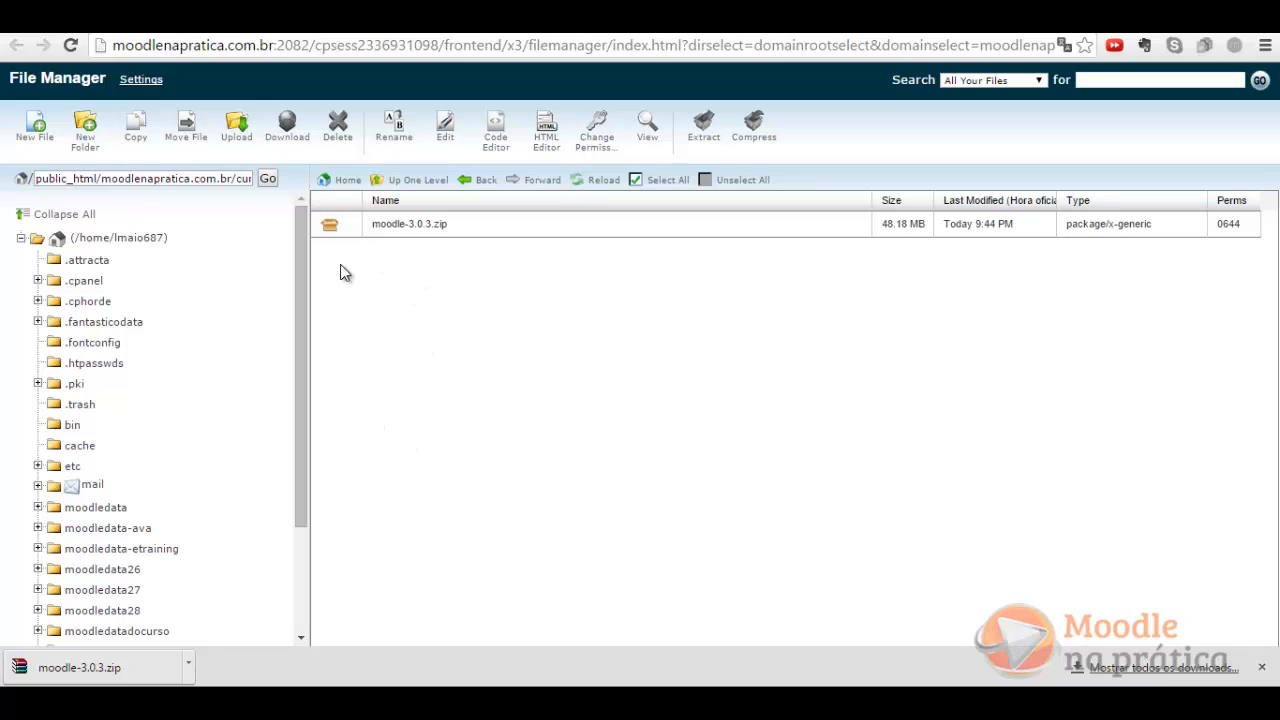
{"action": "left_click", "coordinate": [329, 226]}
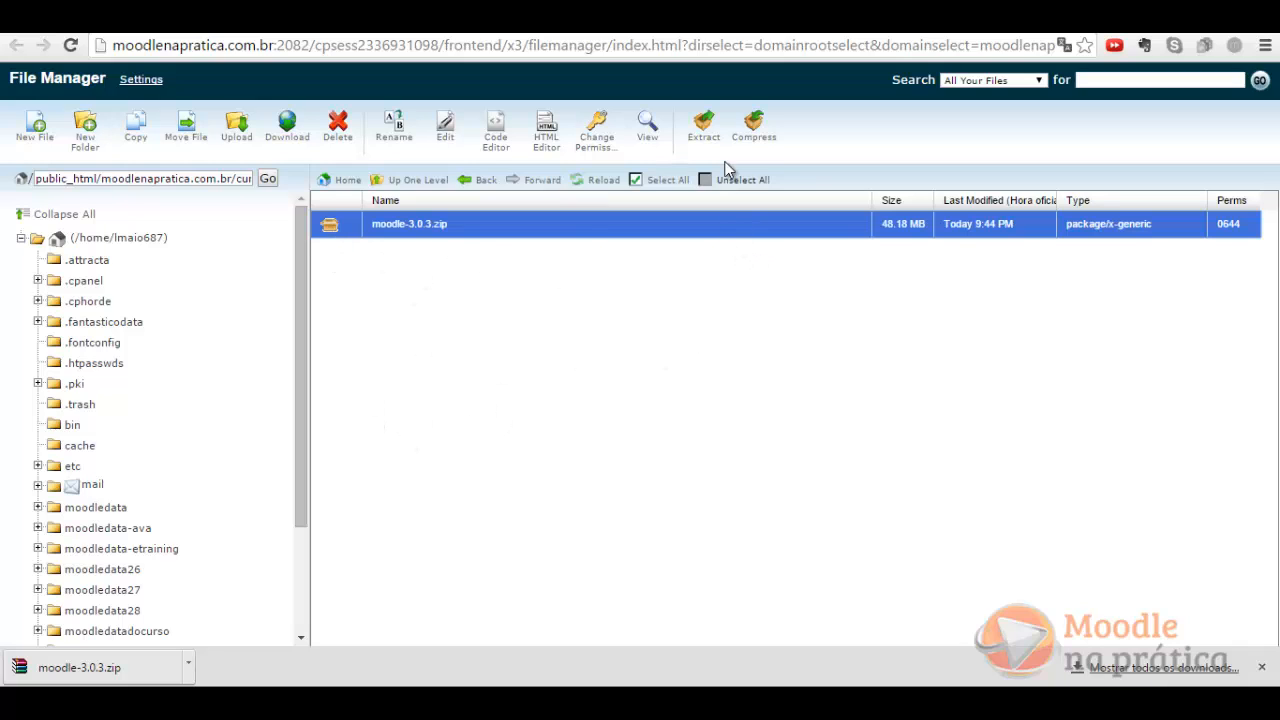
{"action": "left_click", "coordinate": [705, 140]}
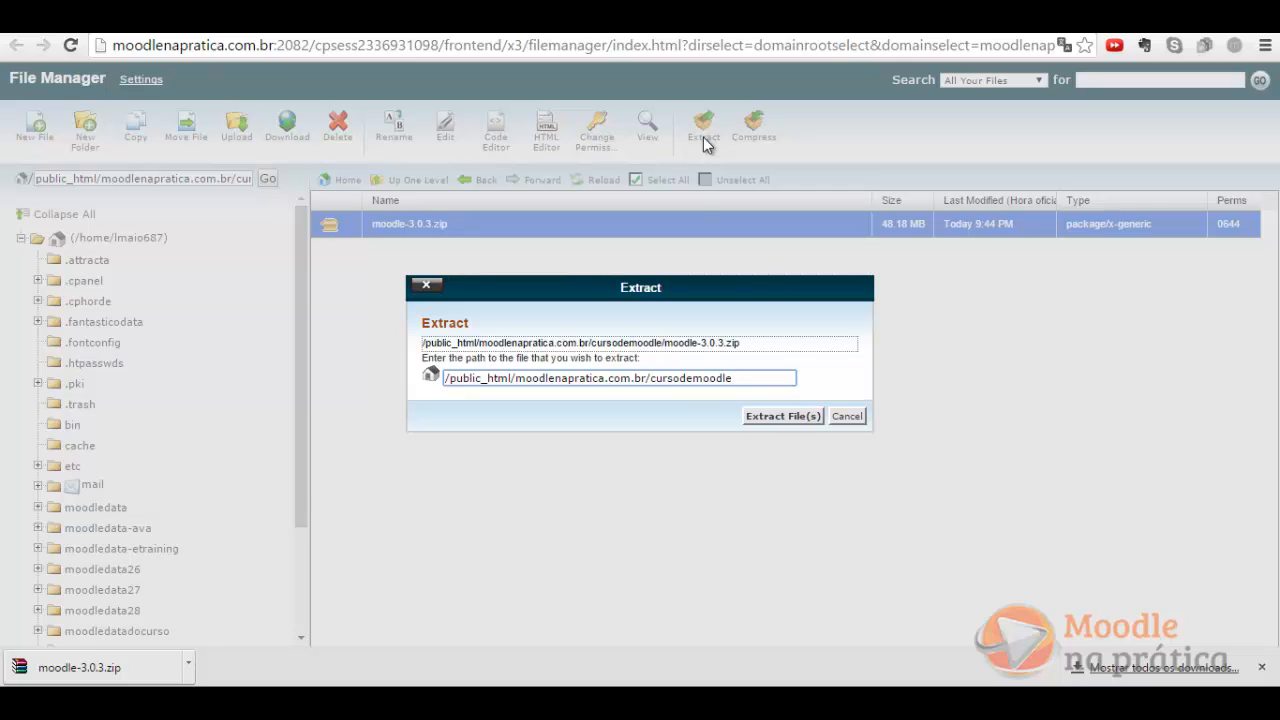
{"action": "left_click", "coordinate": [784, 417]}
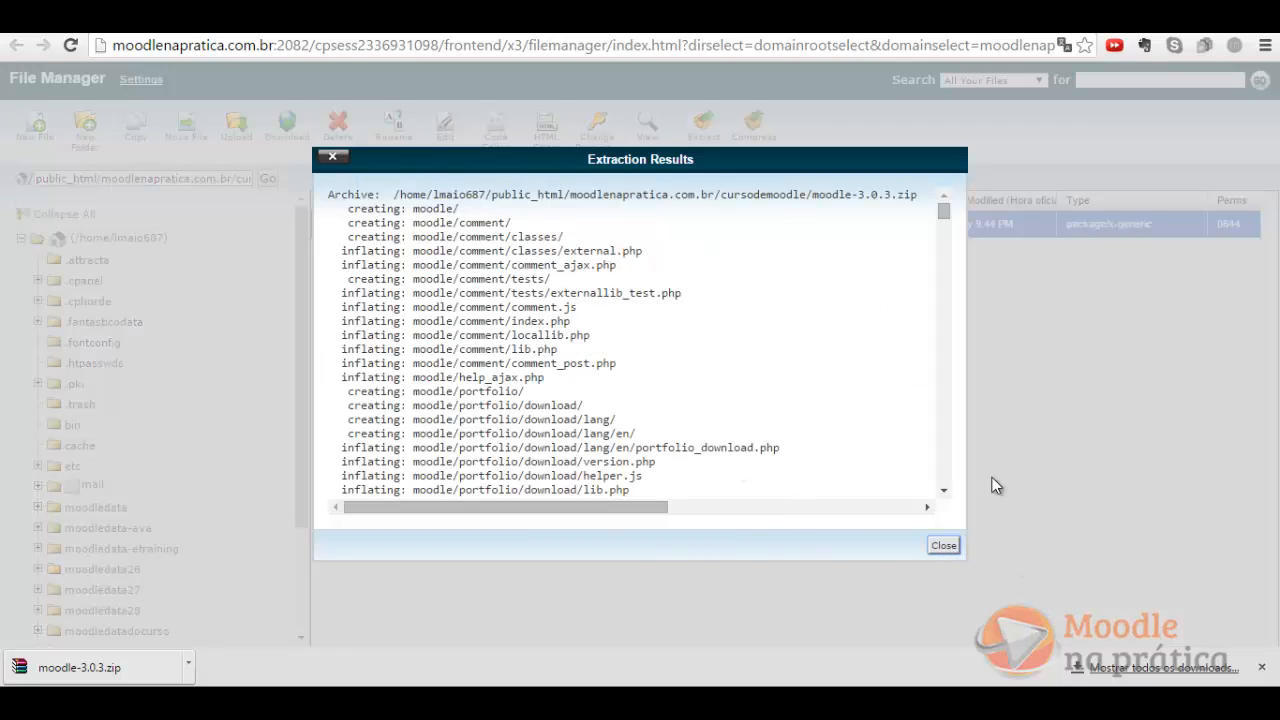
{"action": "left_click", "coordinate": [944, 546]}
Step: Delete moodle-3.0.3.zip and open the extracted moodle folder
{"action": "left_click", "coordinate": [598, 186]}
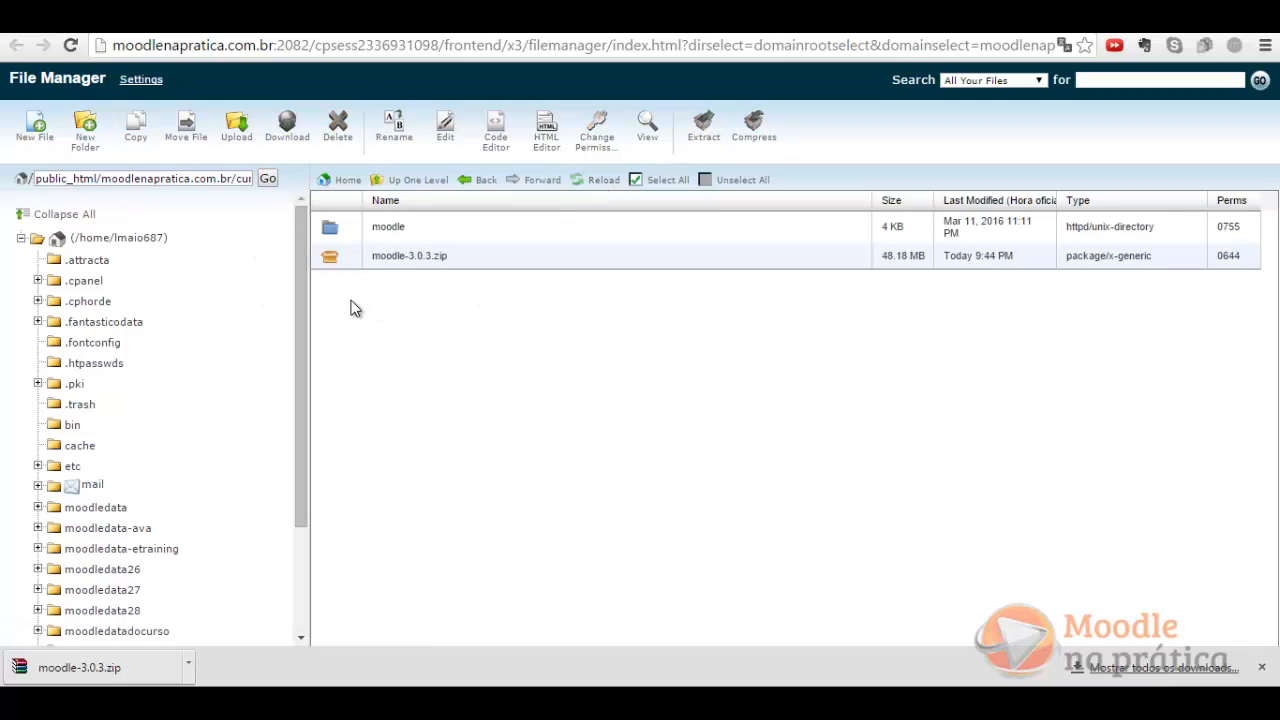
{"action": "left_click", "coordinate": [335, 259]}
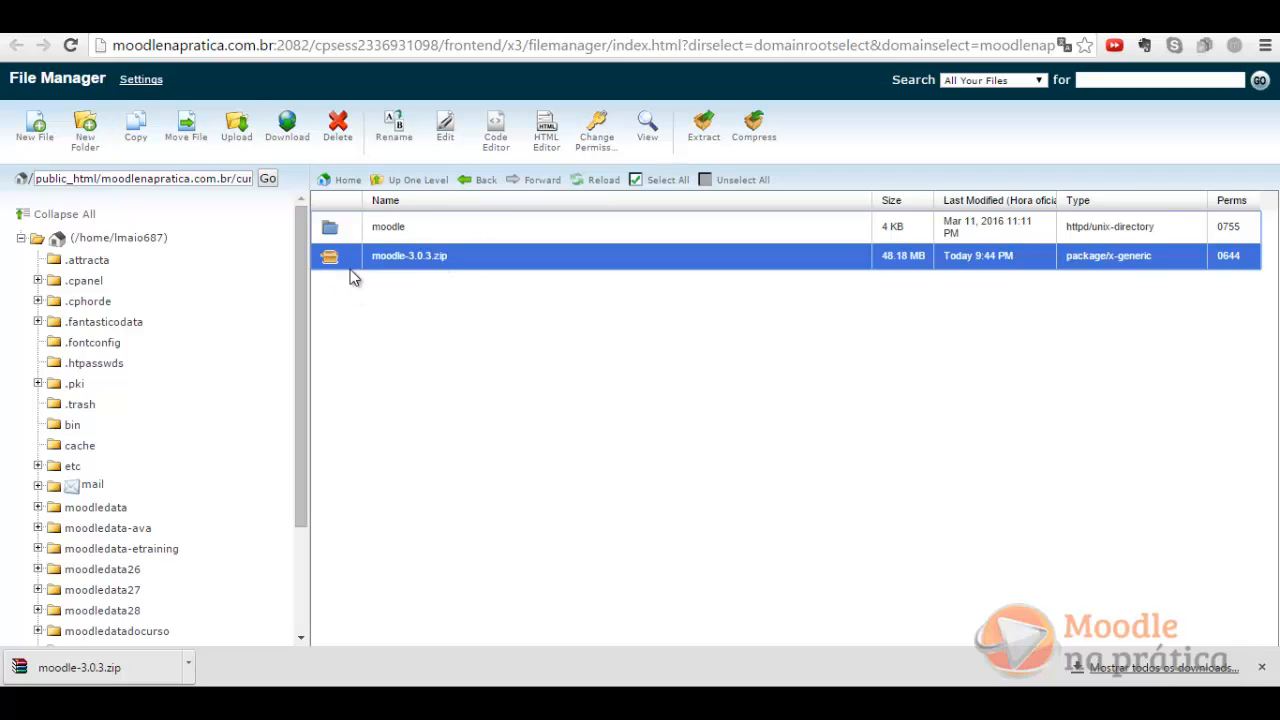
{"action": "left_click", "coordinate": [338, 148]}
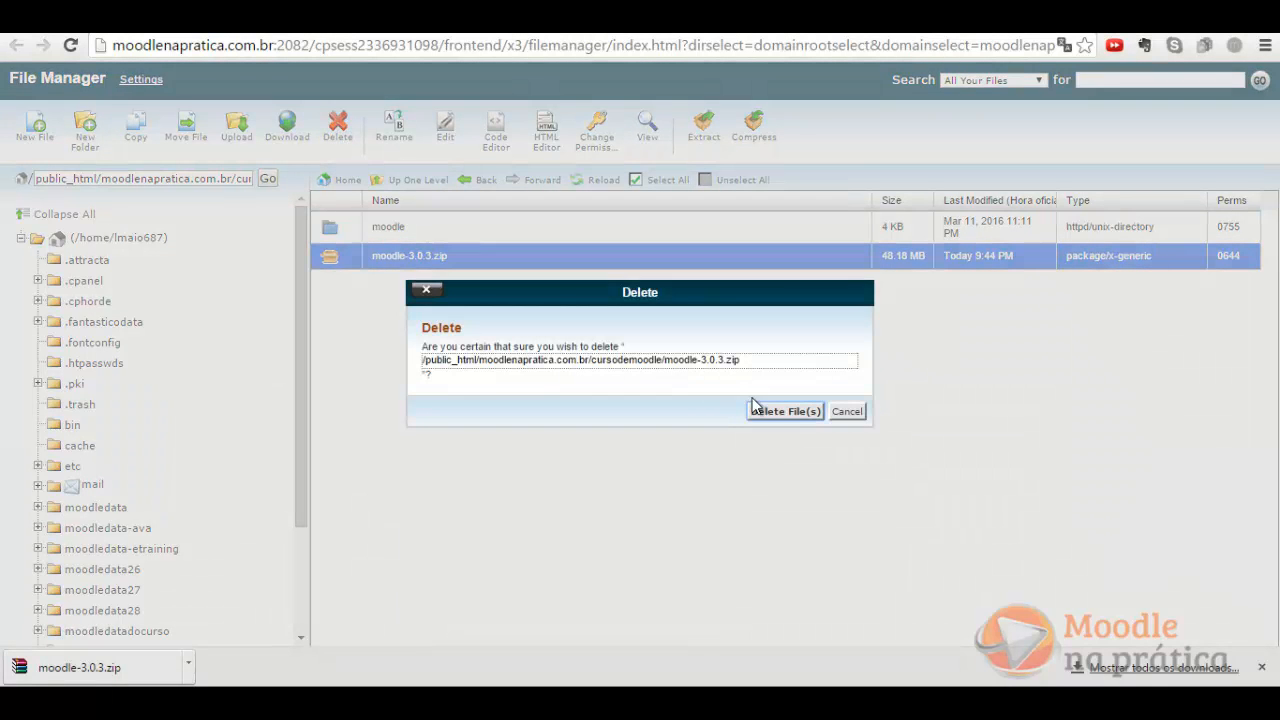
{"action": "left_click", "coordinate": [772, 414]}
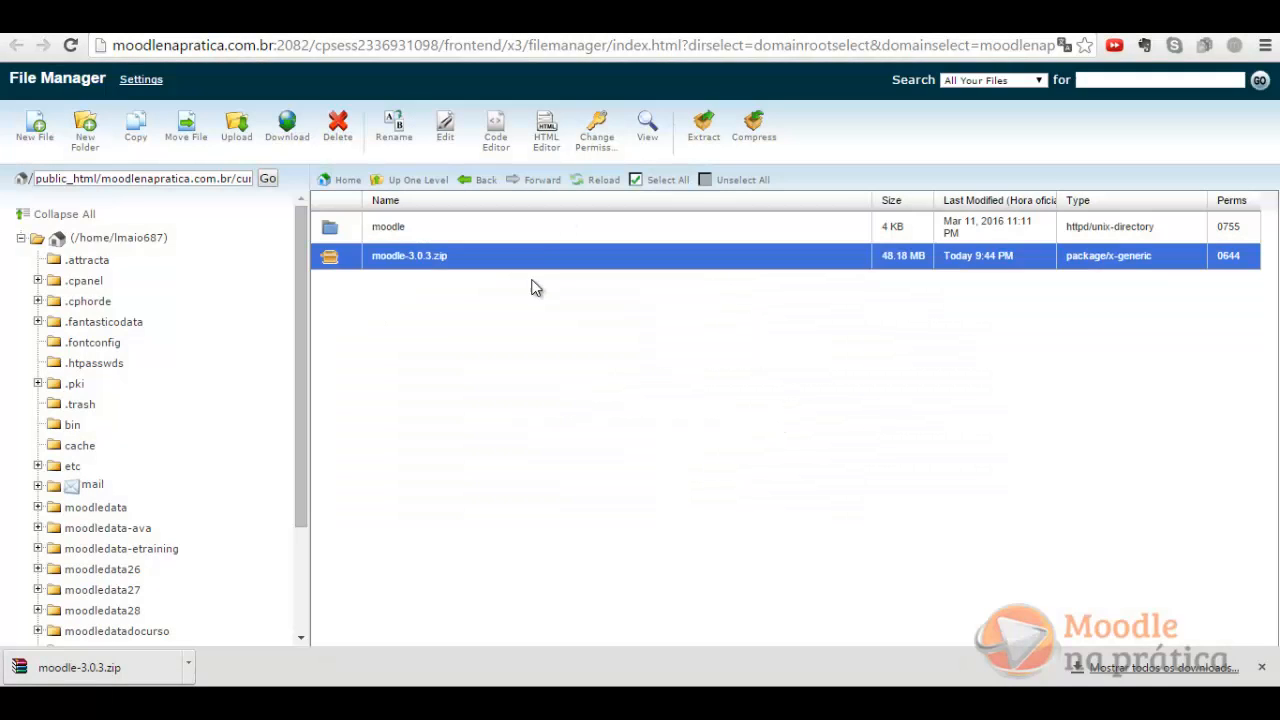
{"action": "double_click", "coordinate": [330, 233]}
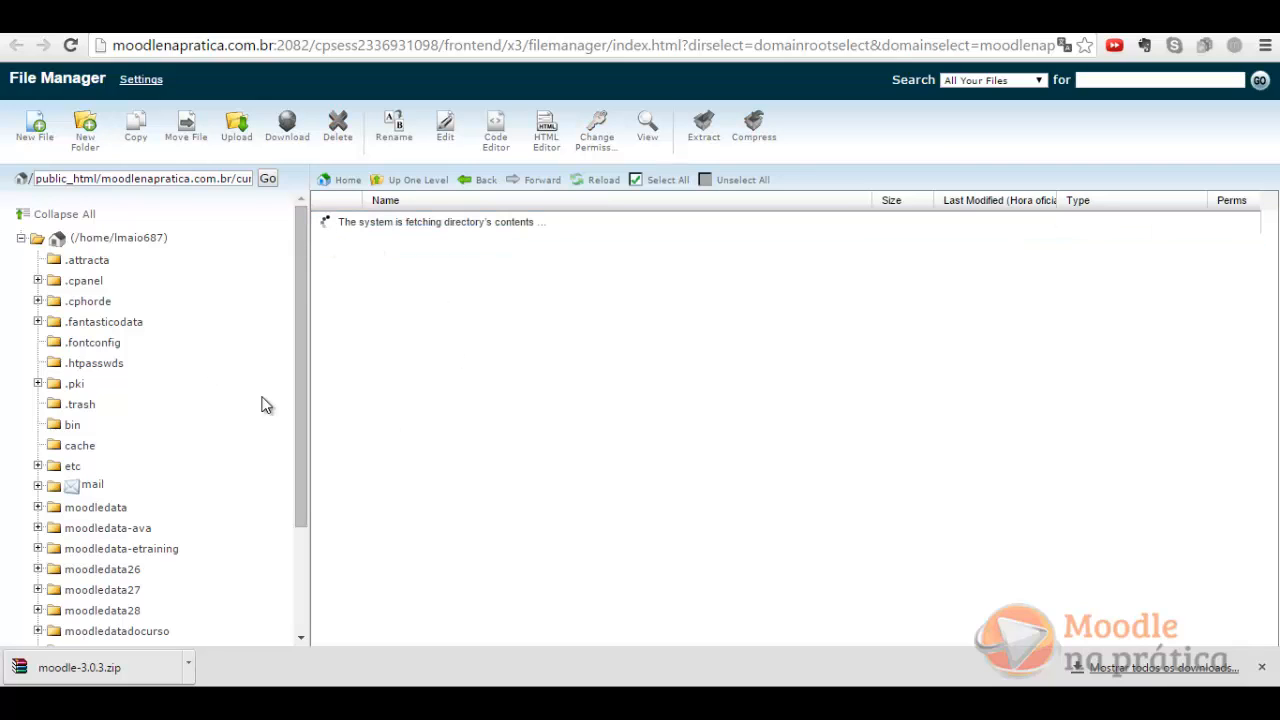
Step: Move every item from admin to version.php up from moodle into cursodemoodle
{"action": "left_click", "coordinate": [318, 230]}
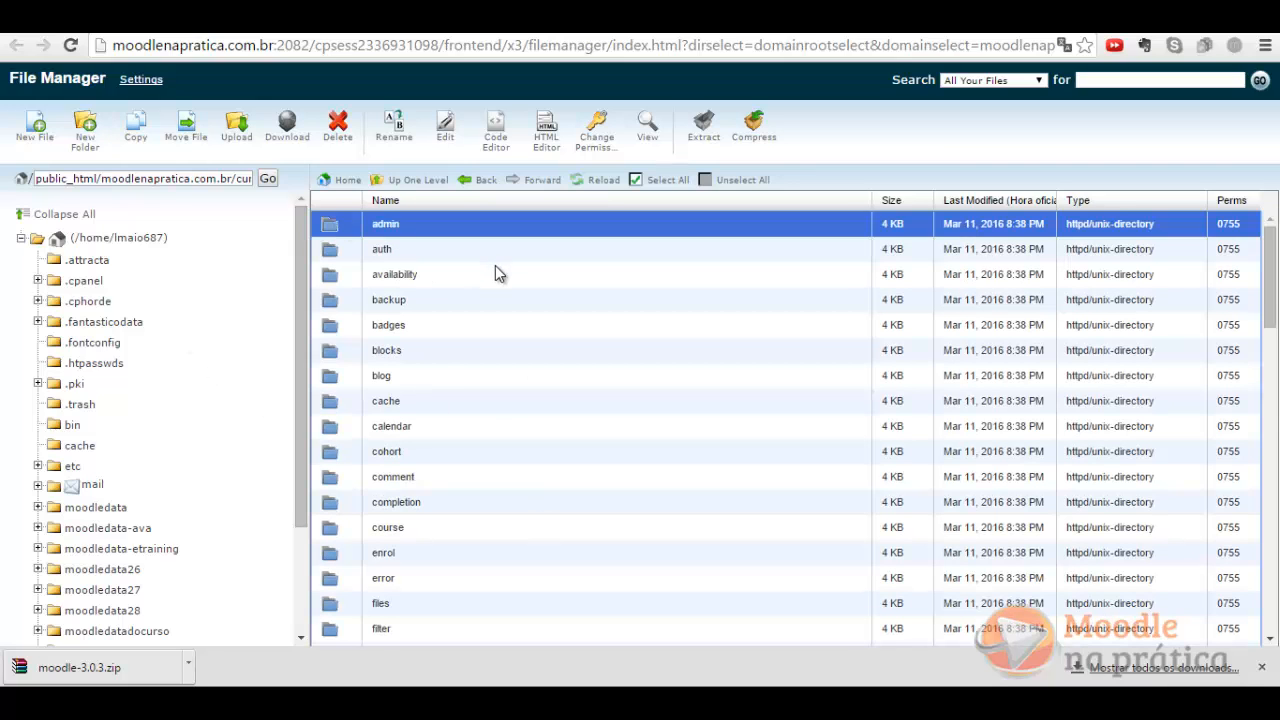
{"action": "scroll", "coordinate": [495, 268], "scroll_direction": "down", "scroll_amount": 8}
{"action": "scroll", "coordinate": [512, 278], "scroll_direction": "down", "scroll_amount": 5}
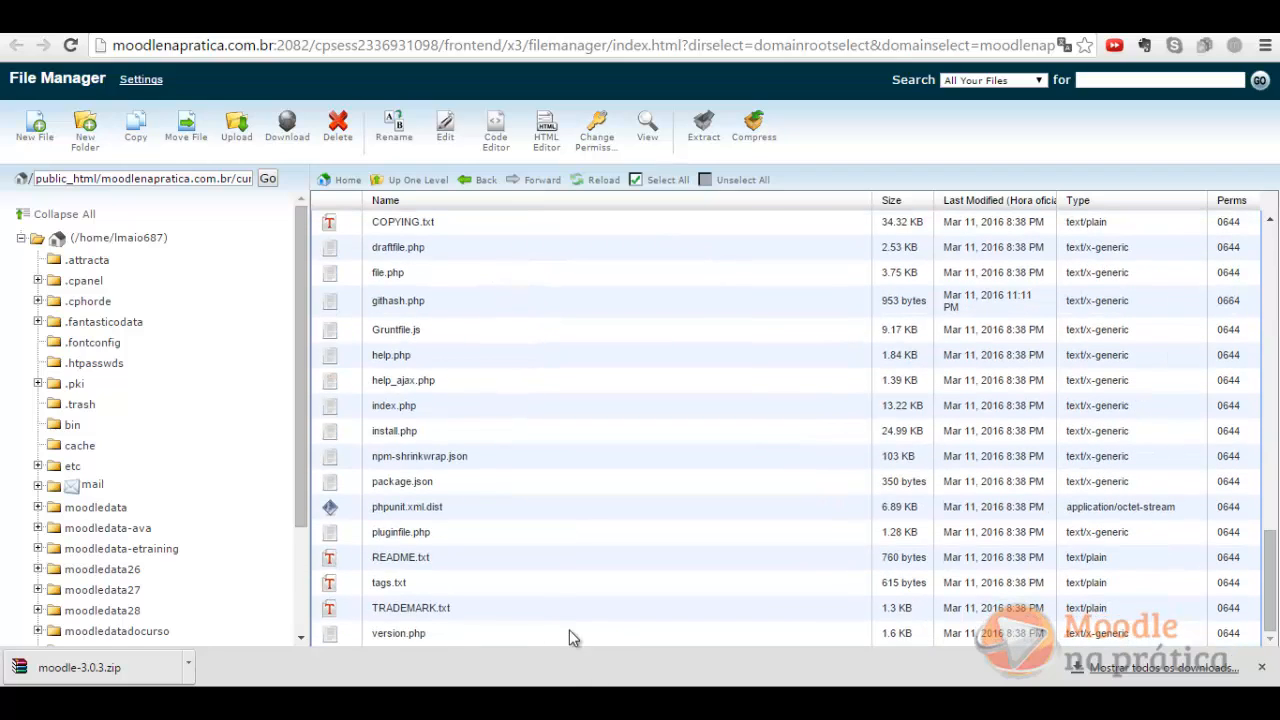
{"action": "left_click", "coordinate": [330, 634], "text": "shift"}
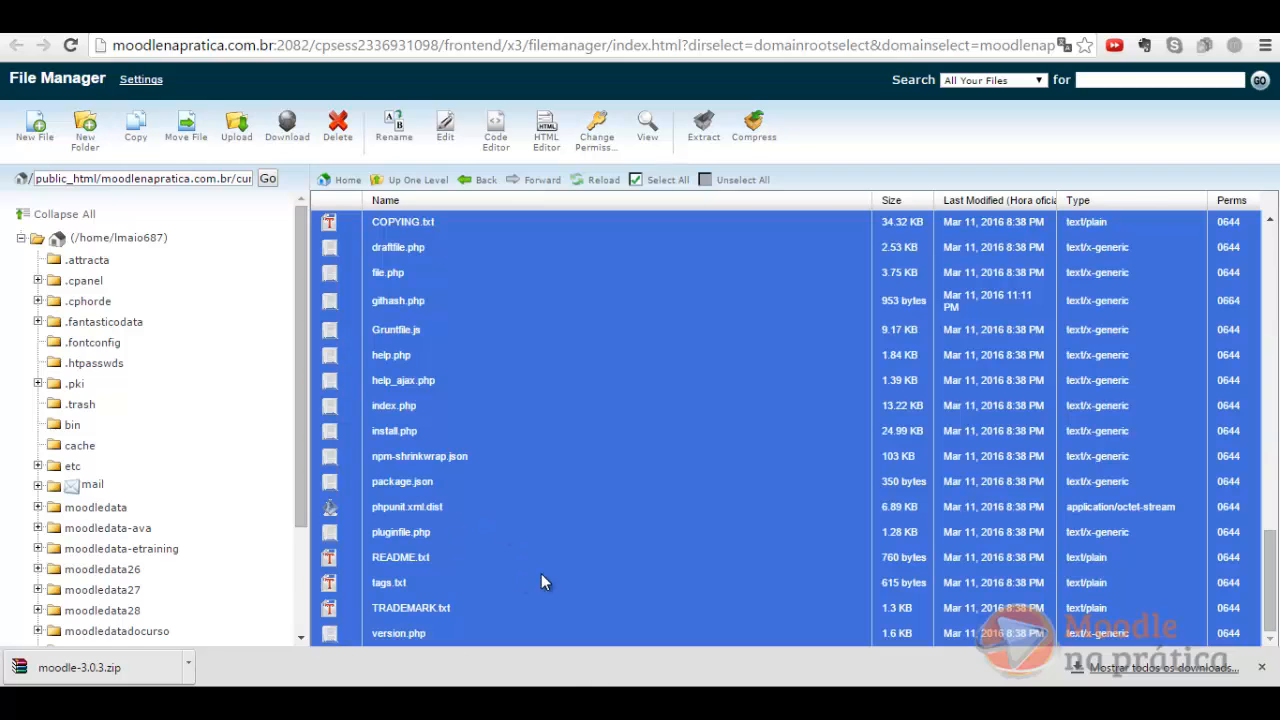
{"action": "left_click", "coordinate": [185, 140]}
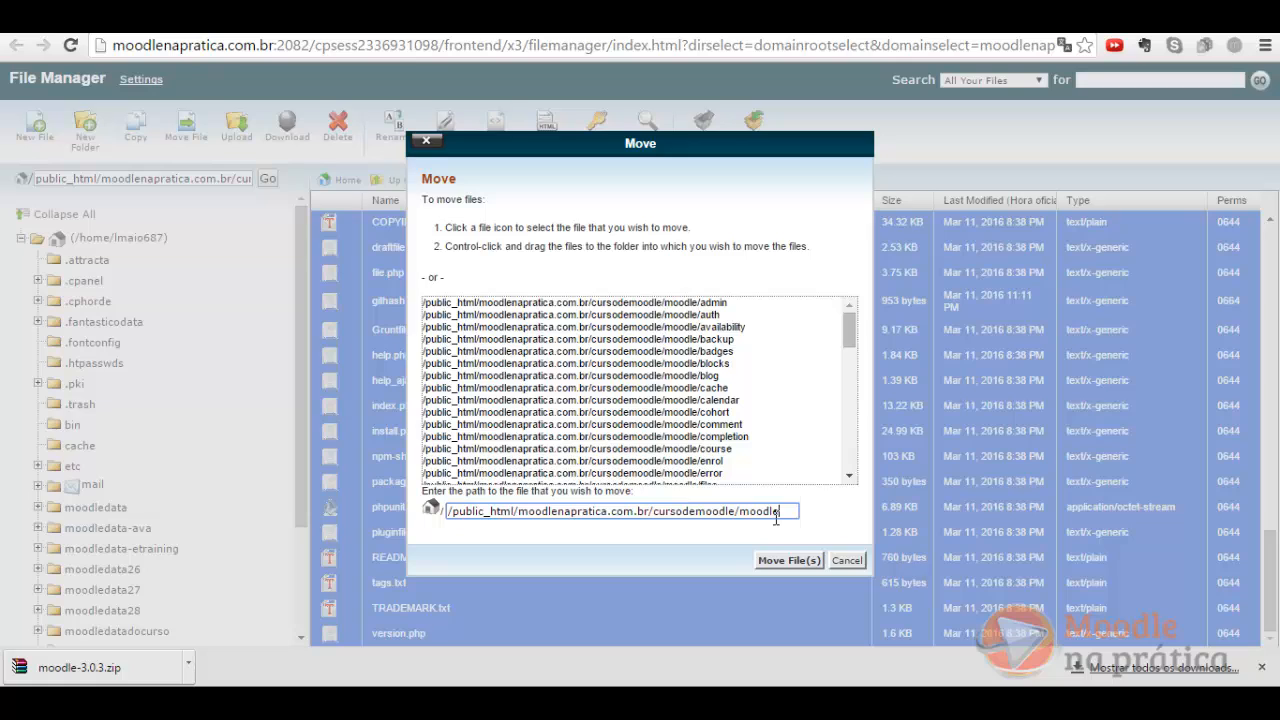
{"action": "key", "text": "BackSpace"}
{"action": "key", "text": "BackSpace"}
{"action": "key", "text": "BackSpace"}
{"action": "key", "text": "BackSpace"}
{"action": "key", "text": "BackSpace"}
{"action": "key", "text": "BackSpace"}
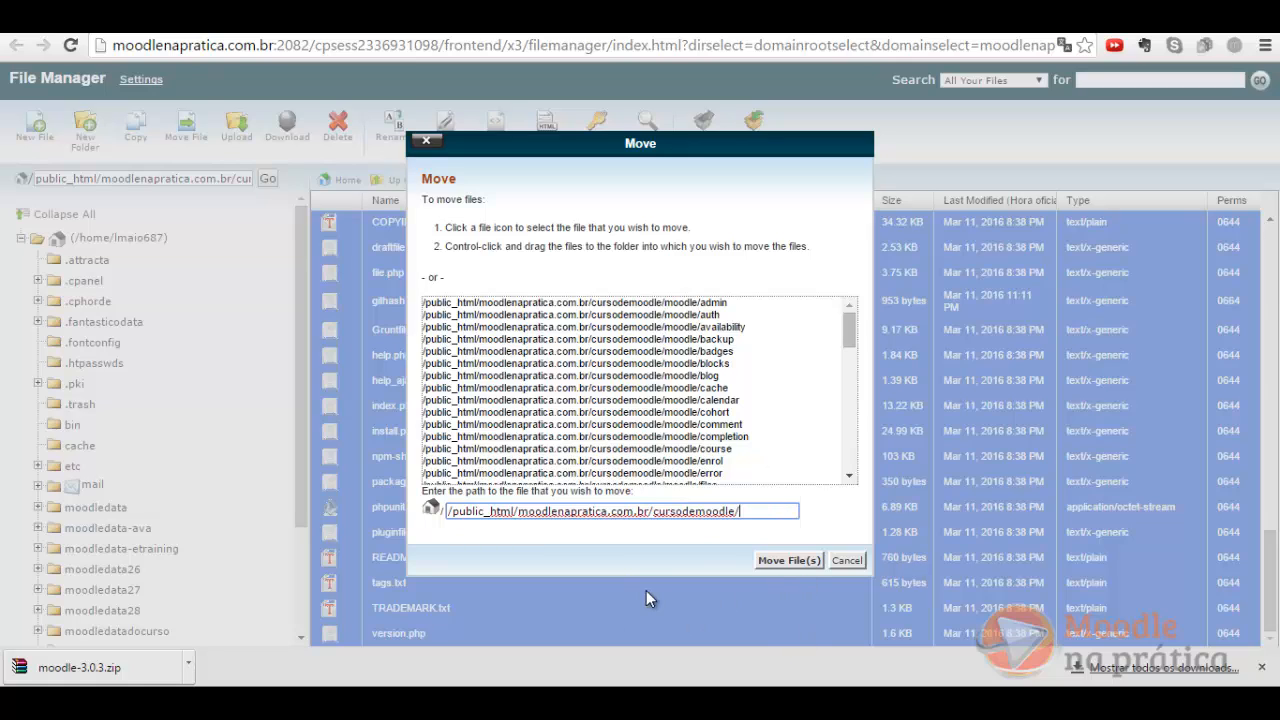
{"action": "left_click", "coordinate": [782, 560]}
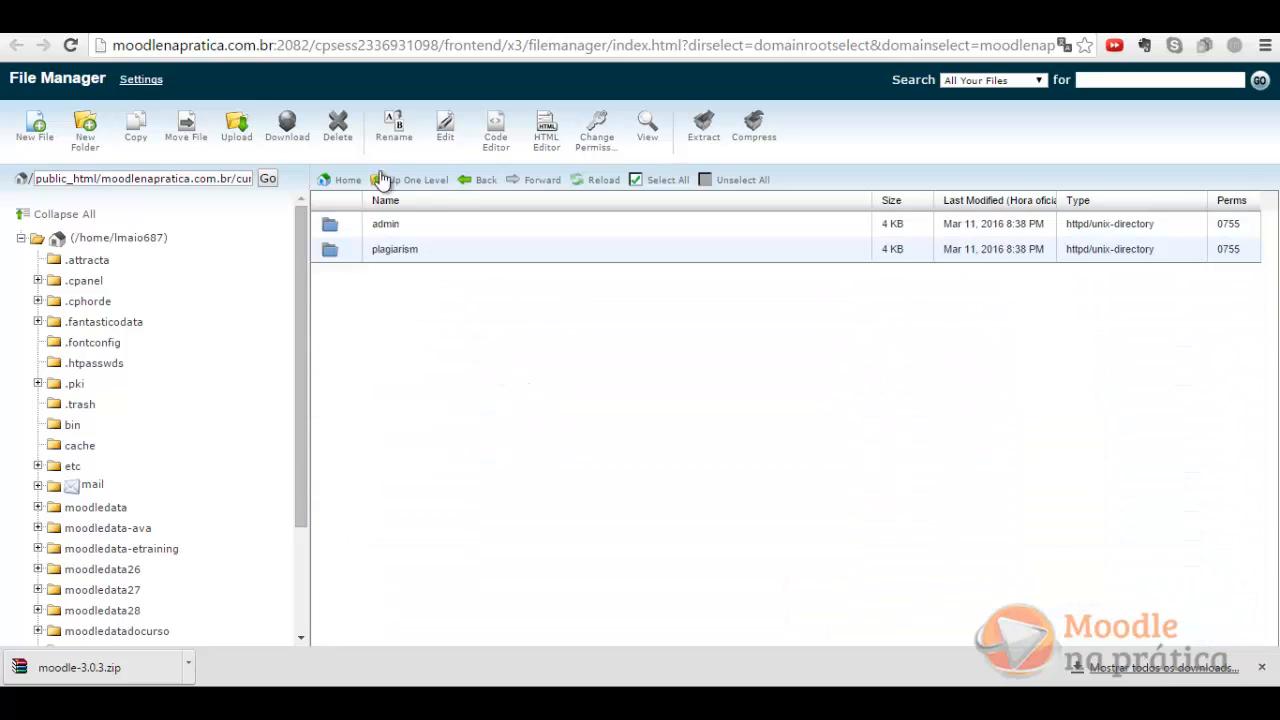
Step: Go up to cursodemoodle and delete the now-empty moodle folder
{"action": "left_click", "coordinate": [412, 181]}
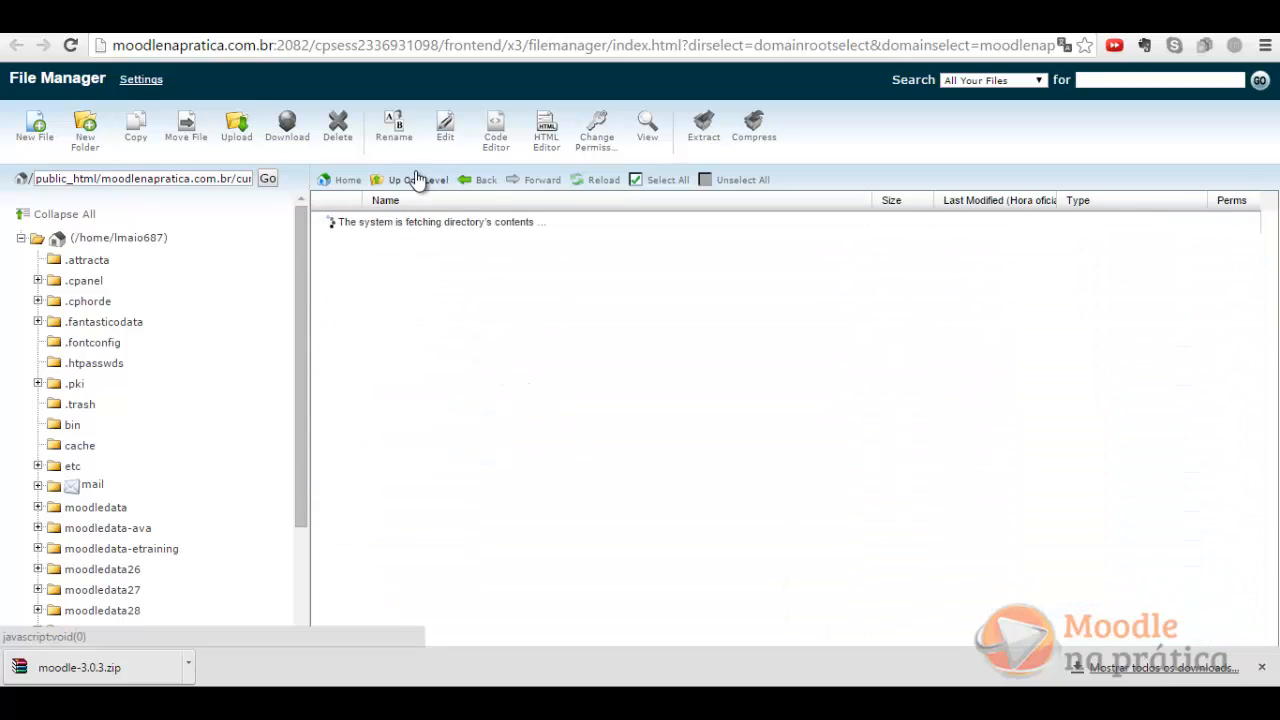
{"action": "scroll", "coordinate": [380, 515], "scroll_direction": "down", "scroll_amount": 5}
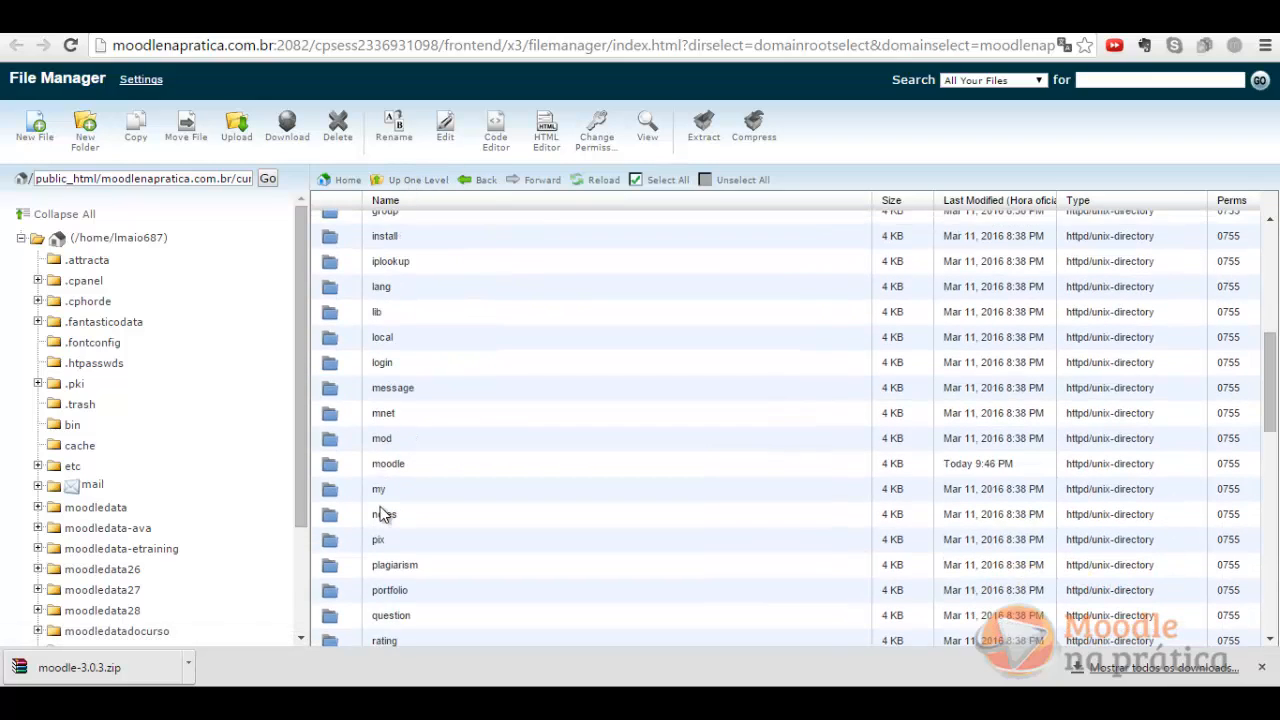
{"action": "left_click", "coordinate": [340, 372]}
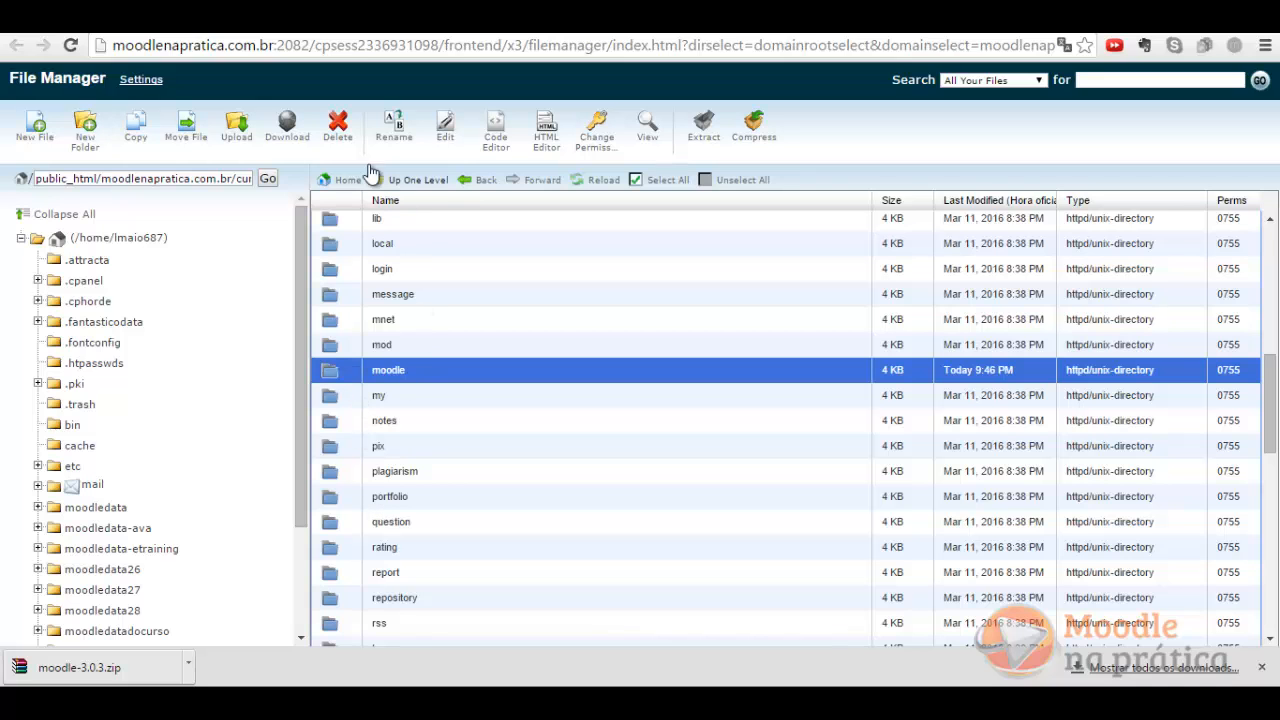
{"action": "left_click", "coordinate": [337, 138]}
{"action": "left_click", "coordinate": [773, 410]}
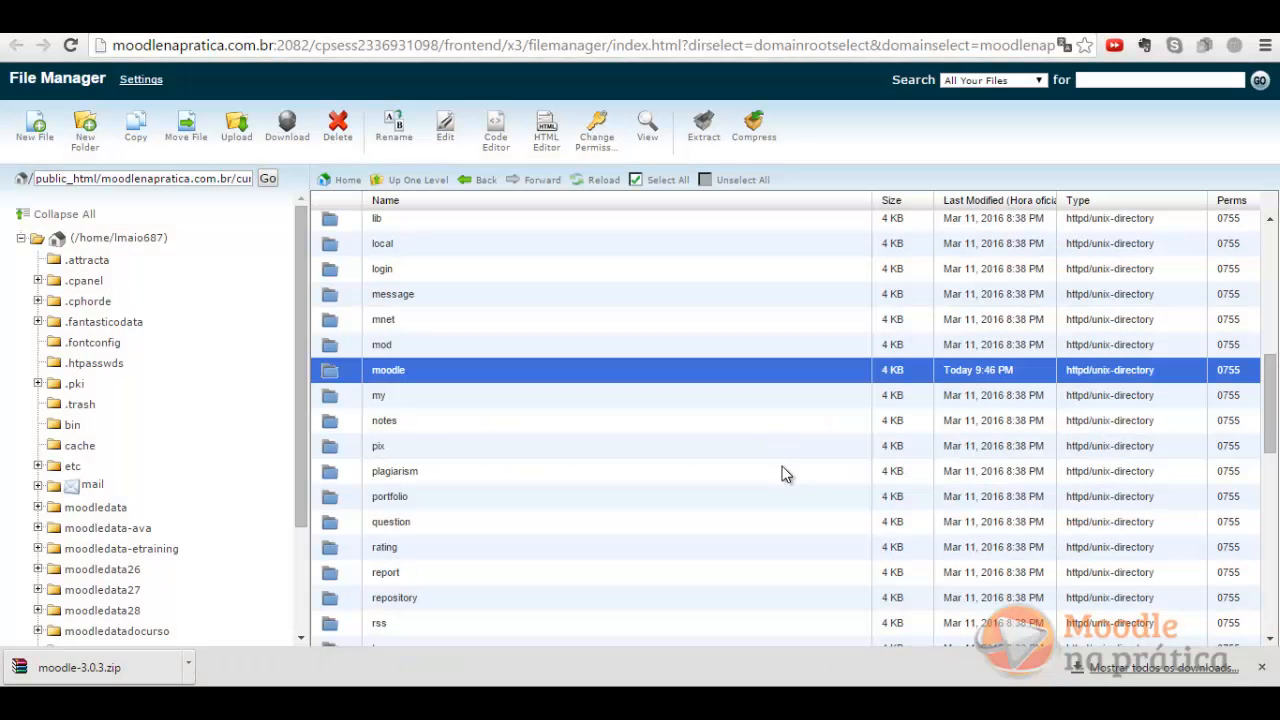
{"action": "scroll", "coordinate": [780, 460], "scroll_direction": "down", "scroll_amount": 5}
{"action": "scroll", "coordinate": [765, 461], "scroll_direction": "up", "scroll_amount": 20}
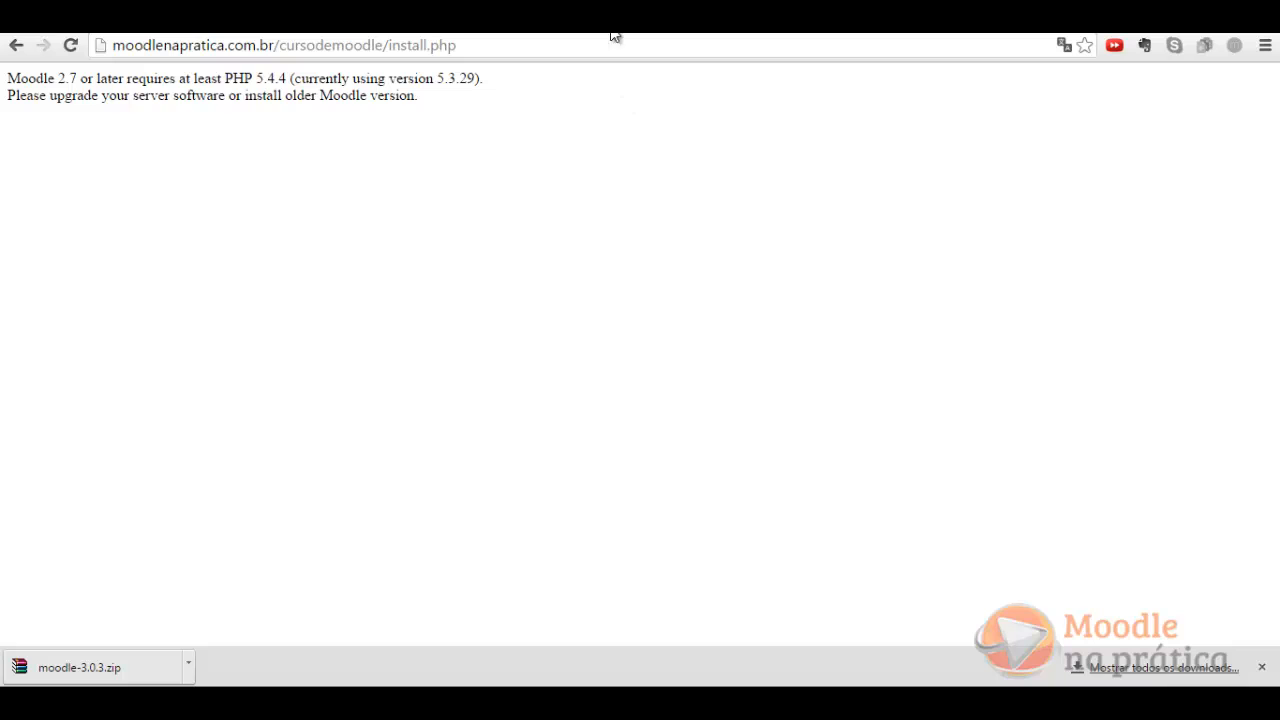
{"action": "left_click_drag", "start_coordinate": [463, 100], "coordinate": [5, 78]}
{"action": "left_click", "coordinate": [334, 256]}
{"action": "left_click_drag", "start_coordinate": [420, 98], "coordinate": [5, 78]}
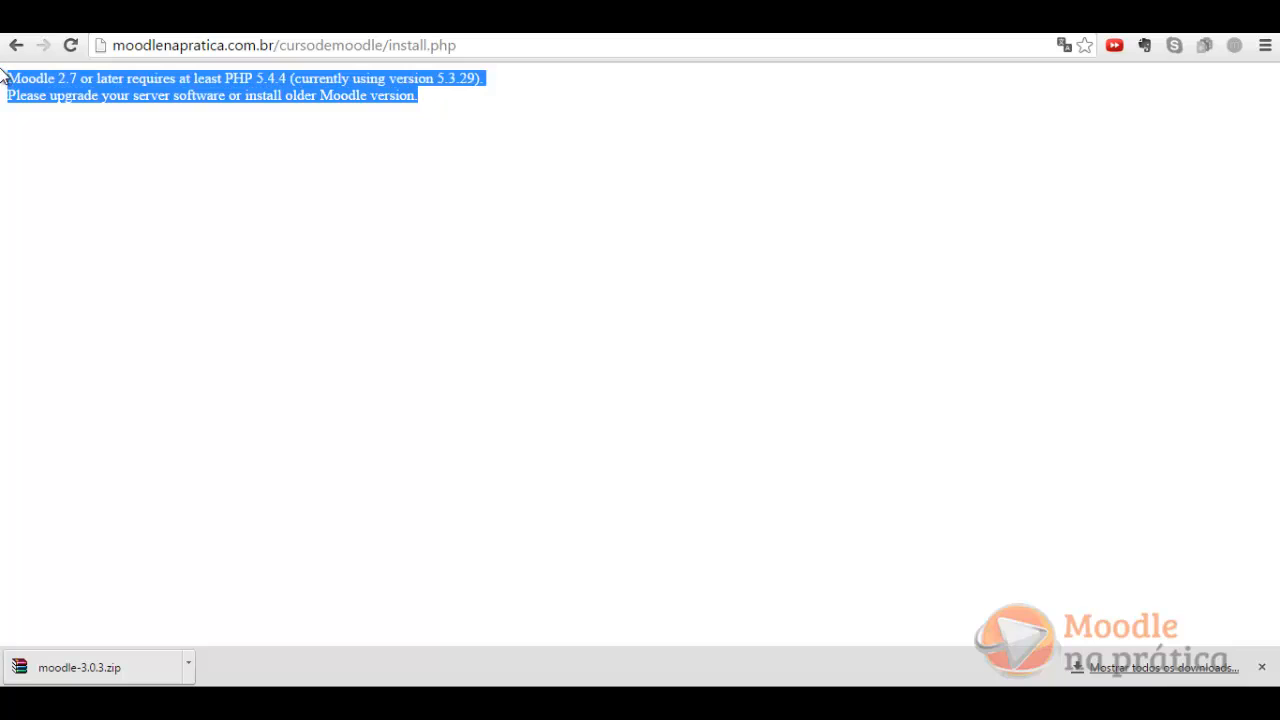
{"action": "left_click", "coordinate": [80, 162]}
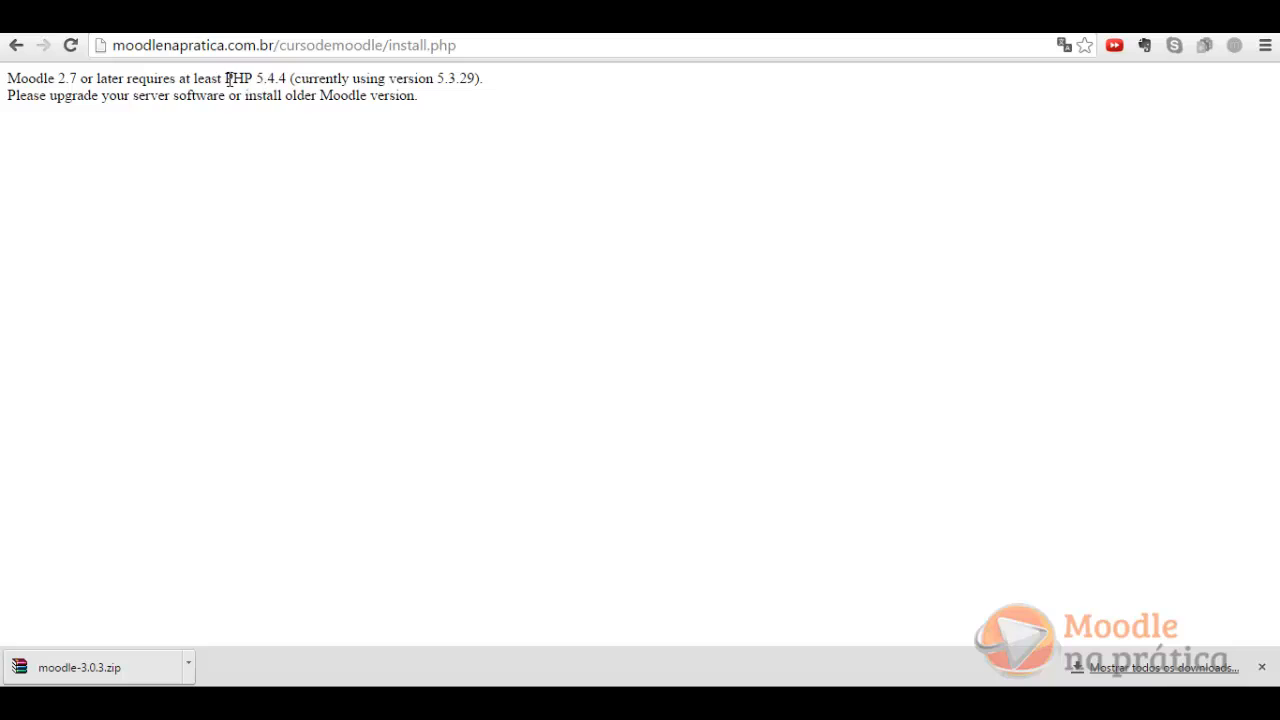
{"action": "left_click_drag", "start_coordinate": [225, 80], "coordinate": [288, 78]}
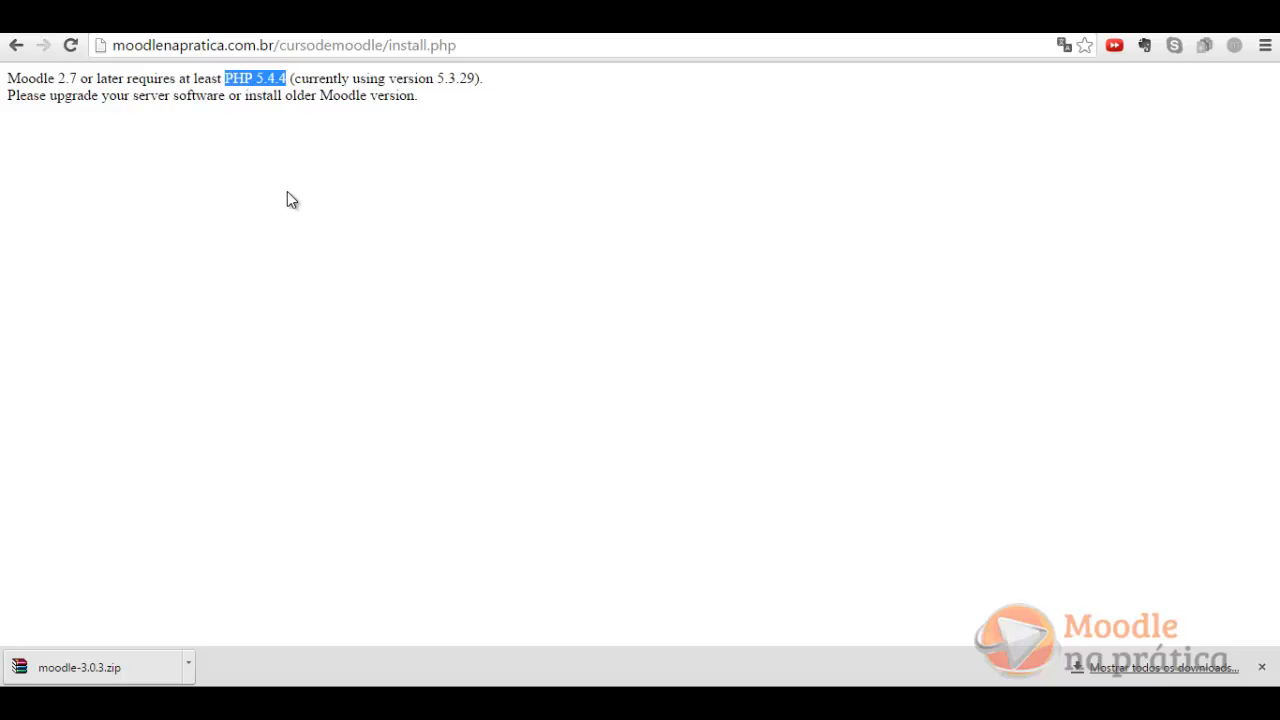
{"action": "left_click_drag", "start_coordinate": [294, 80], "coordinate": [476, 80]}
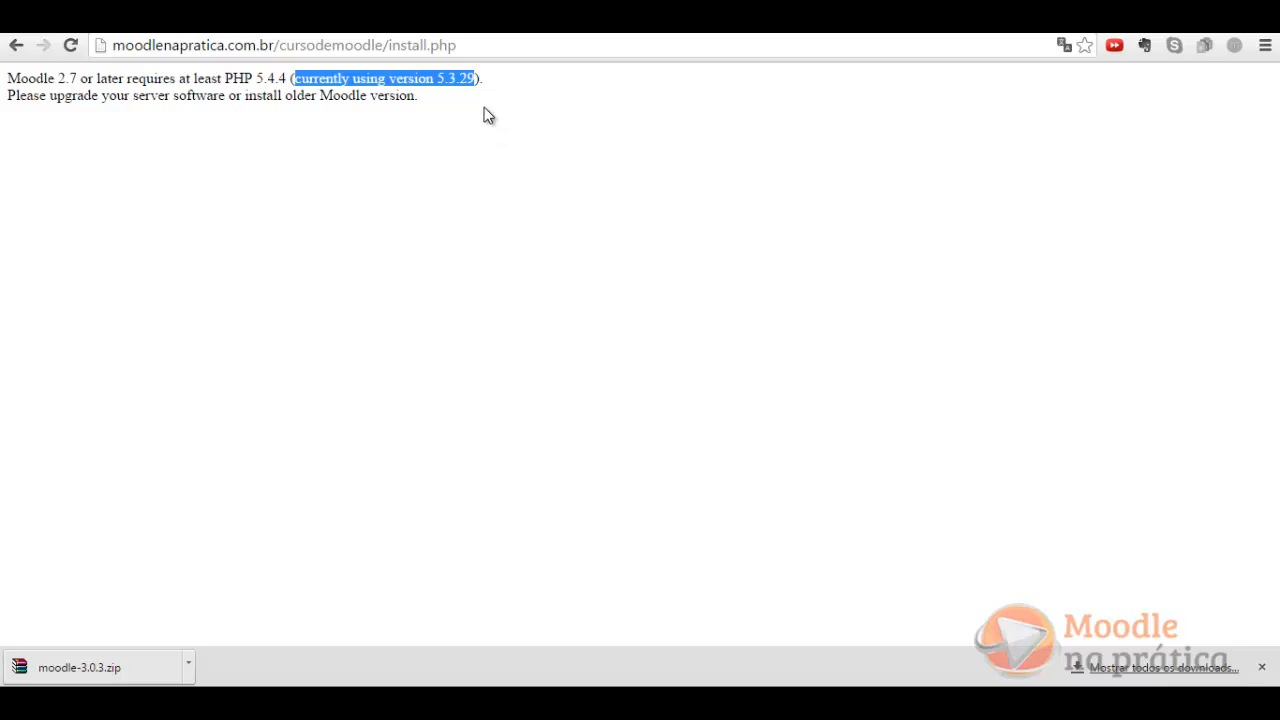
{"action": "left_click_drag", "start_coordinate": [486, 112], "coordinate": [4, 80]}
{"action": "left_click", "coordinate": [73, 189]}
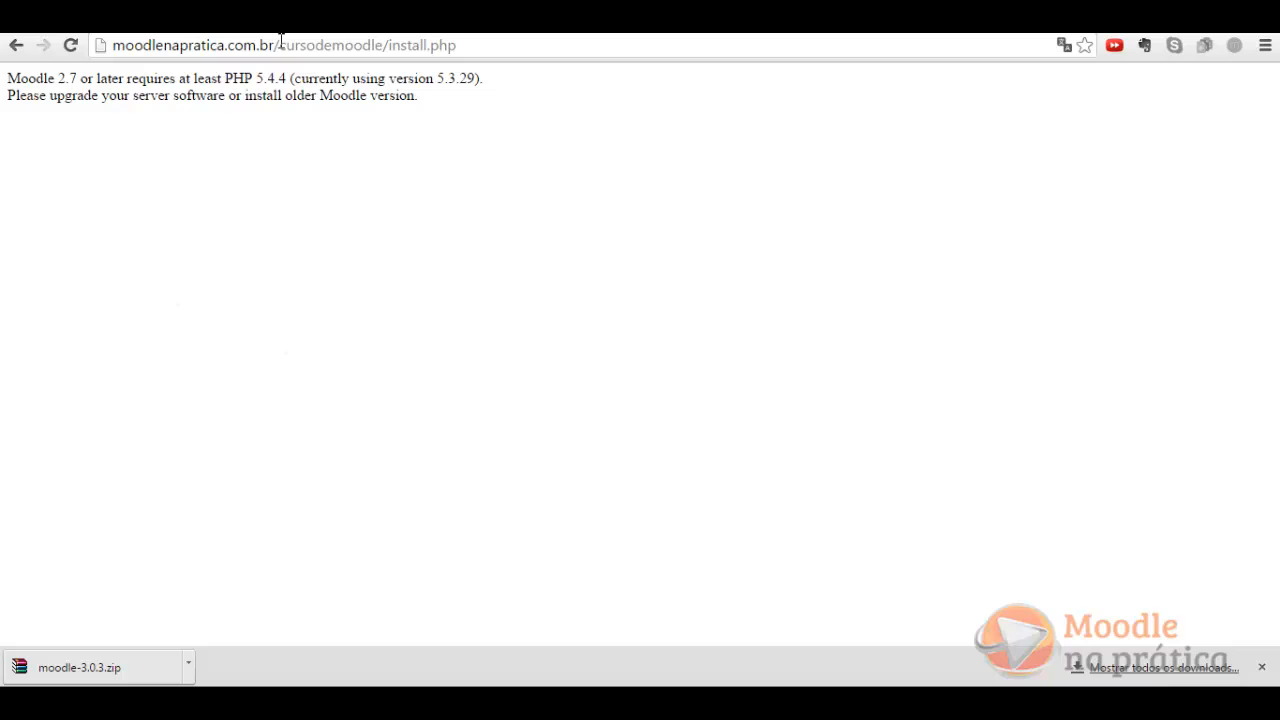
{"action": "left_click_drag", "start_coordinate": [455, 100], "coordinate": [5, 80]}
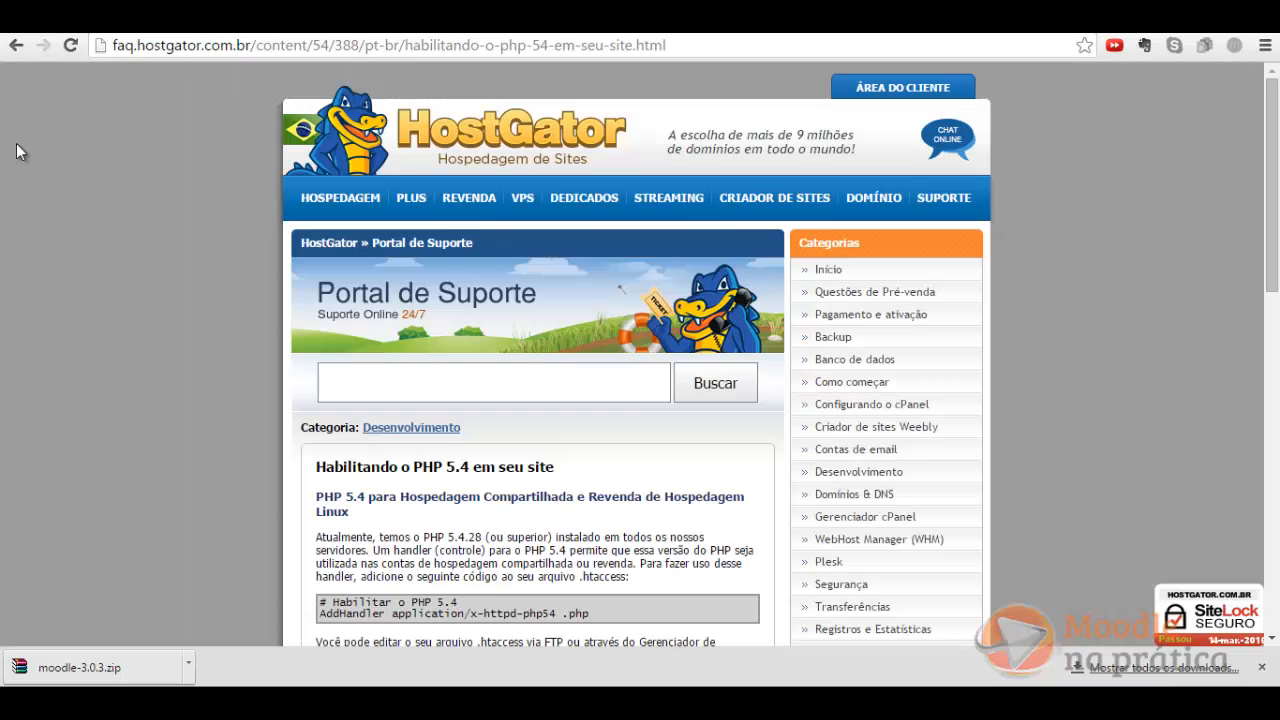
Step: Select the two-line AddHandler snippet in the 'Habilitando o PHP 5.4' article
{"action": "scroll", "coordinate": [28, 132], "scroll_direction": "down", "scroll_amount": 3}
{"action": "scroll", "coordinate": [321, 346], "scroll_direction": "up", "scroll_amount": 2}
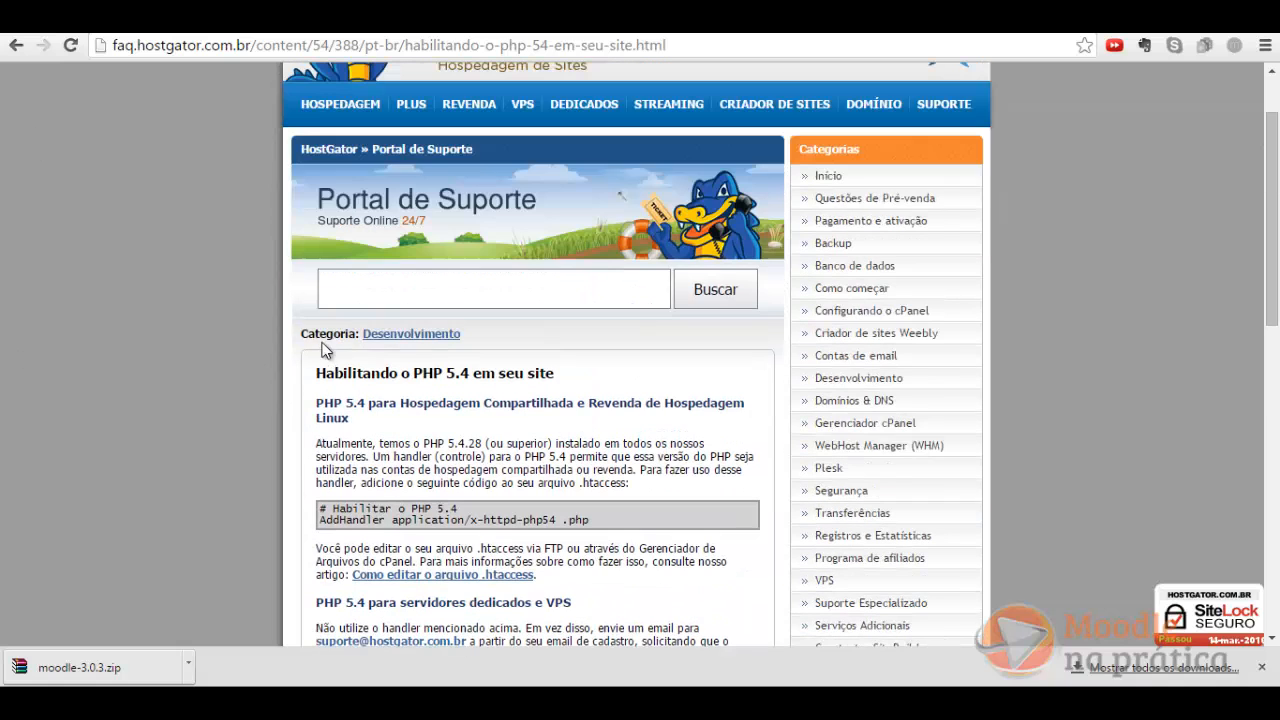
{"action": "scroll", "coordinate": [358, 348], "scroll_direction": "down", "scroll_amount": 2}
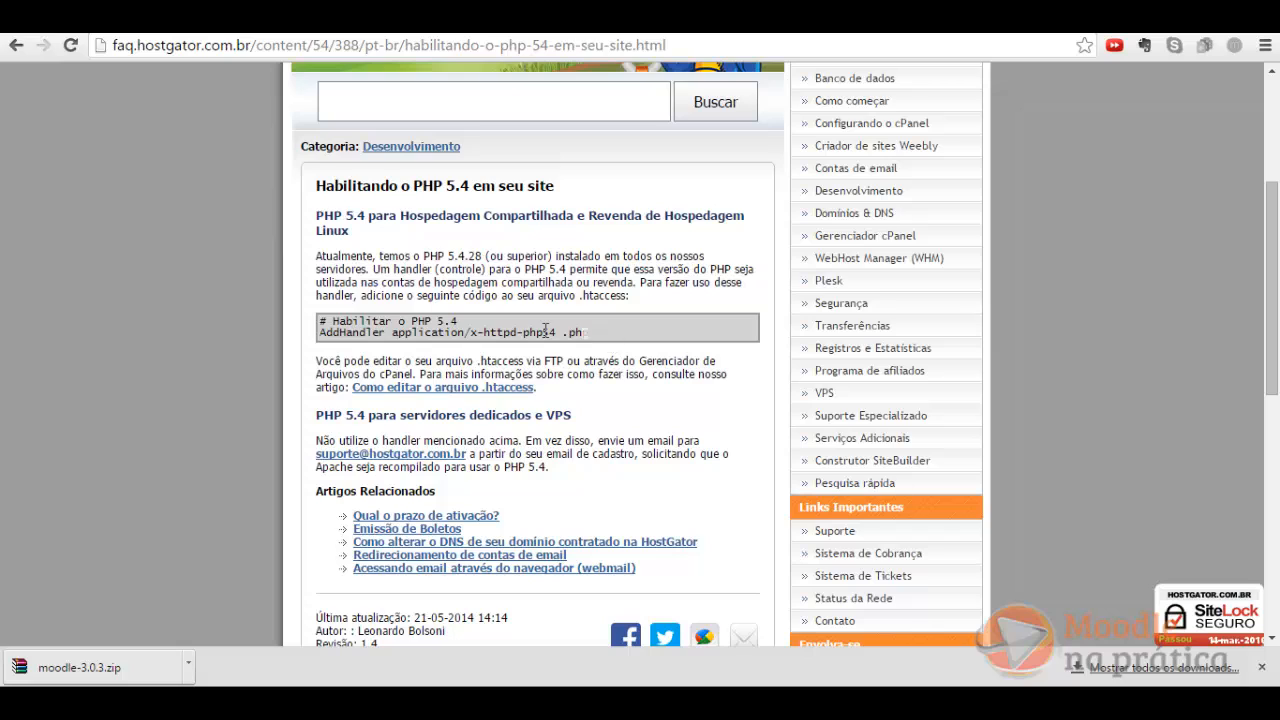
{"action": "left_click_drag", "start_coordinate": [590, 333], "coordinate": [318, 321]}
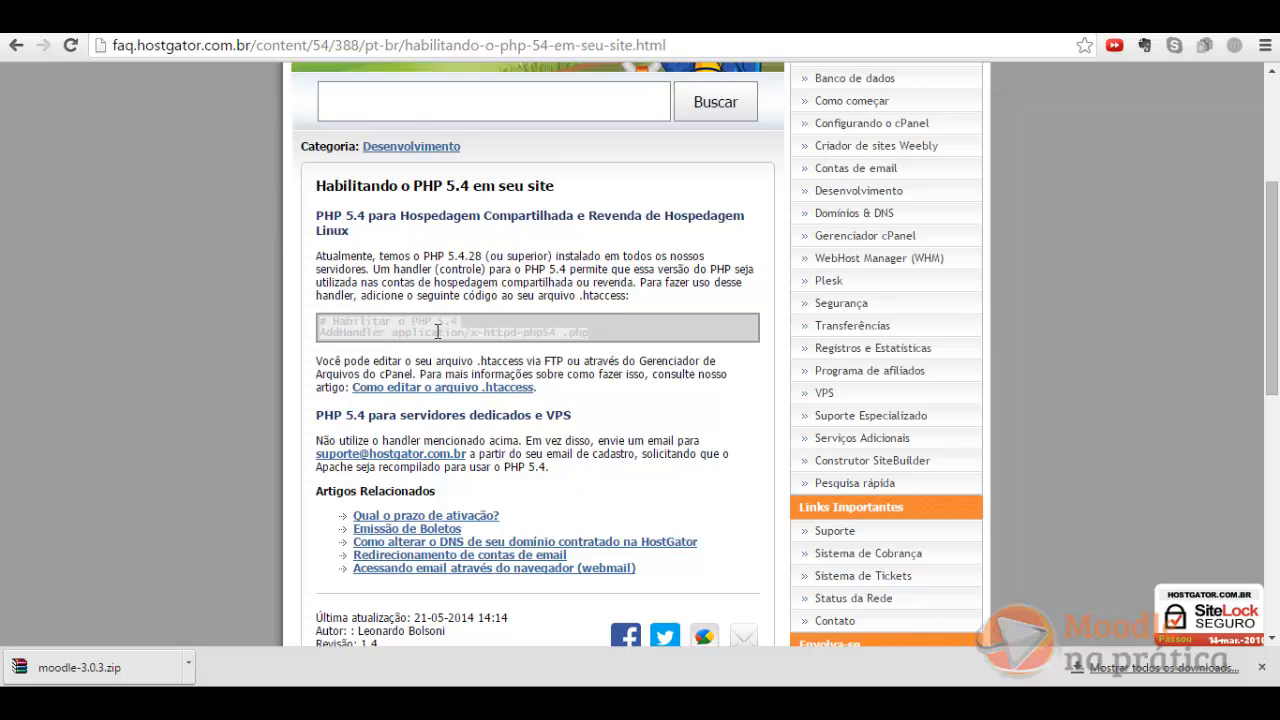
{"action": "left_click", "coordinate": [547, 320]}
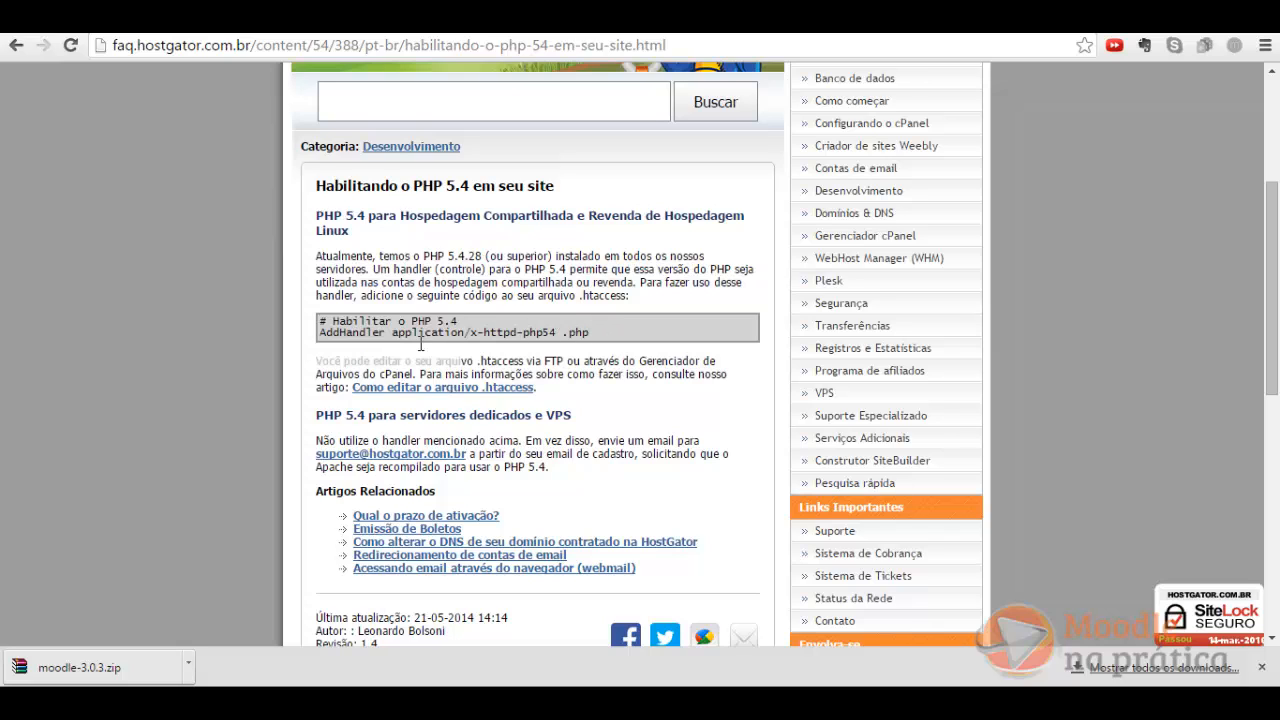
{"action": "left_click_drag", "start_coordinate": [590, 333], "coordinate": [318, 322]}
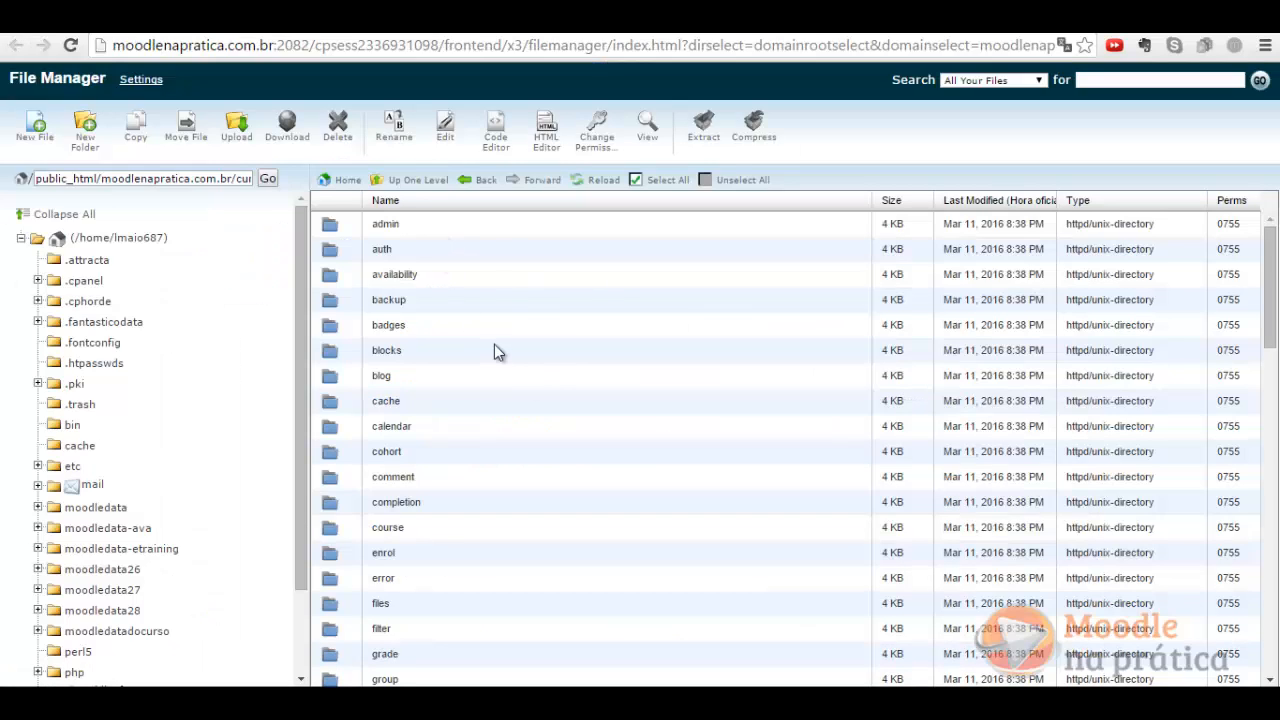
Step: Create a new empty file named .htaccess in the cursodemoodle folder
{"action": "scroll", "coordinate": [493, 336], "scroll_direction": "down", "scroll_amount": 15}
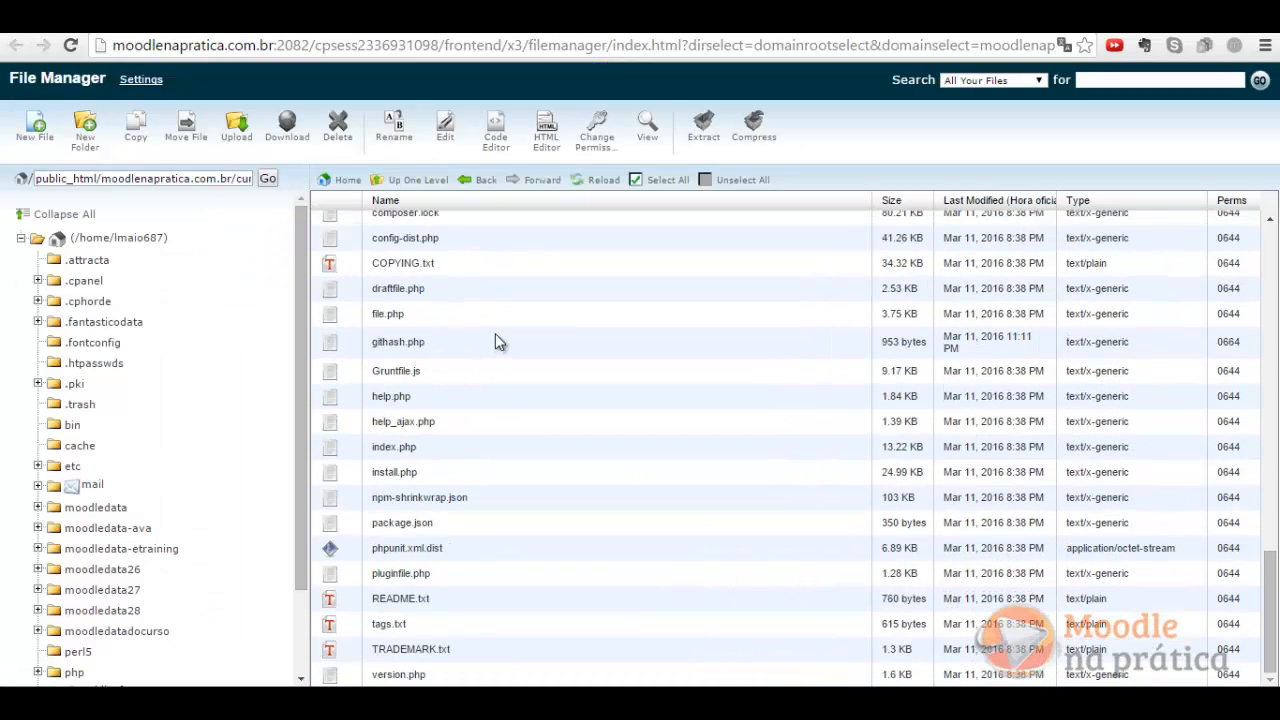
{"action": "scroll", "coordinate": [430, 618], "scroll_direction": "up", "scroll_amount": 5}
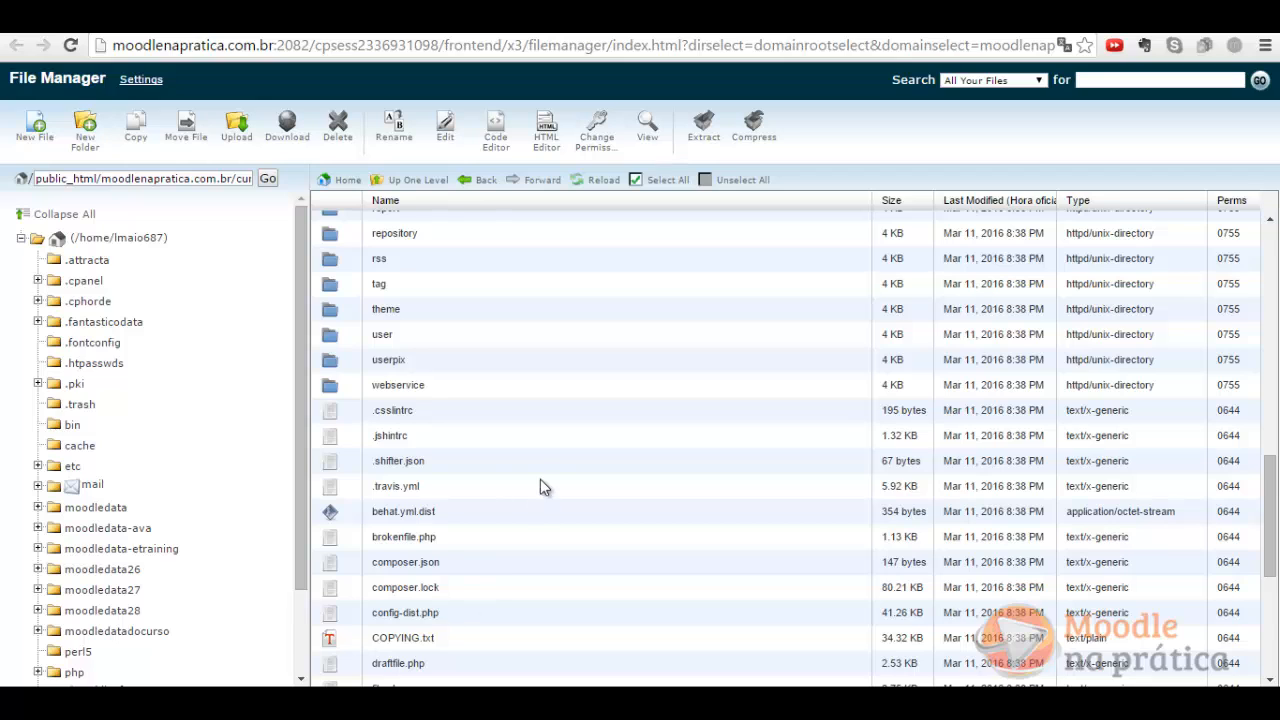
{"action": "scroll", "coordinate": [540, 486], "scroll_direction": "down", "scroll_amount": 6}
{"action": "scroll", "coordinate": [534, 509], "scroll_direction": "up", "scroll_amount": 6}
{"action": "scroll", "coordinate": [538, 557], "scroll_direction": "up", "scroll_amount": 5}
{"action": "scroll", "coordinate": [447, 453], "scroll_direction": "up", "scroll_amount": 5}
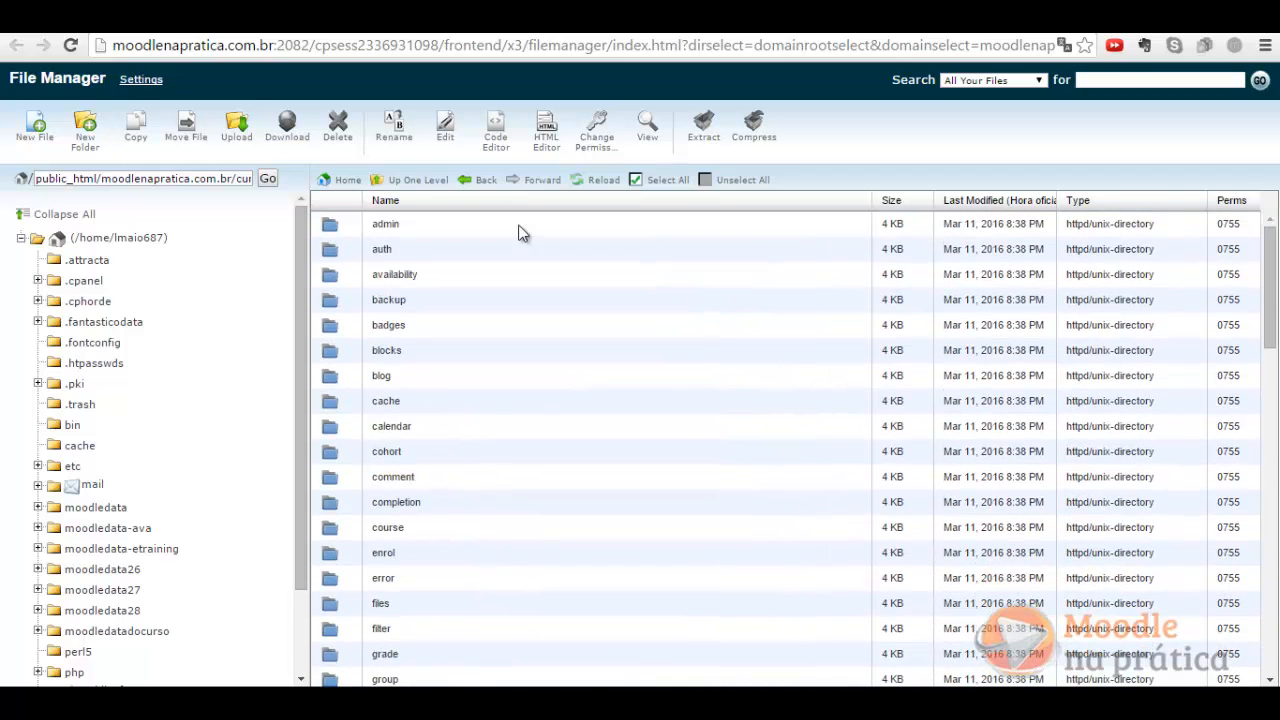
{"action": "left_click", "coordinate": [38, 130]}
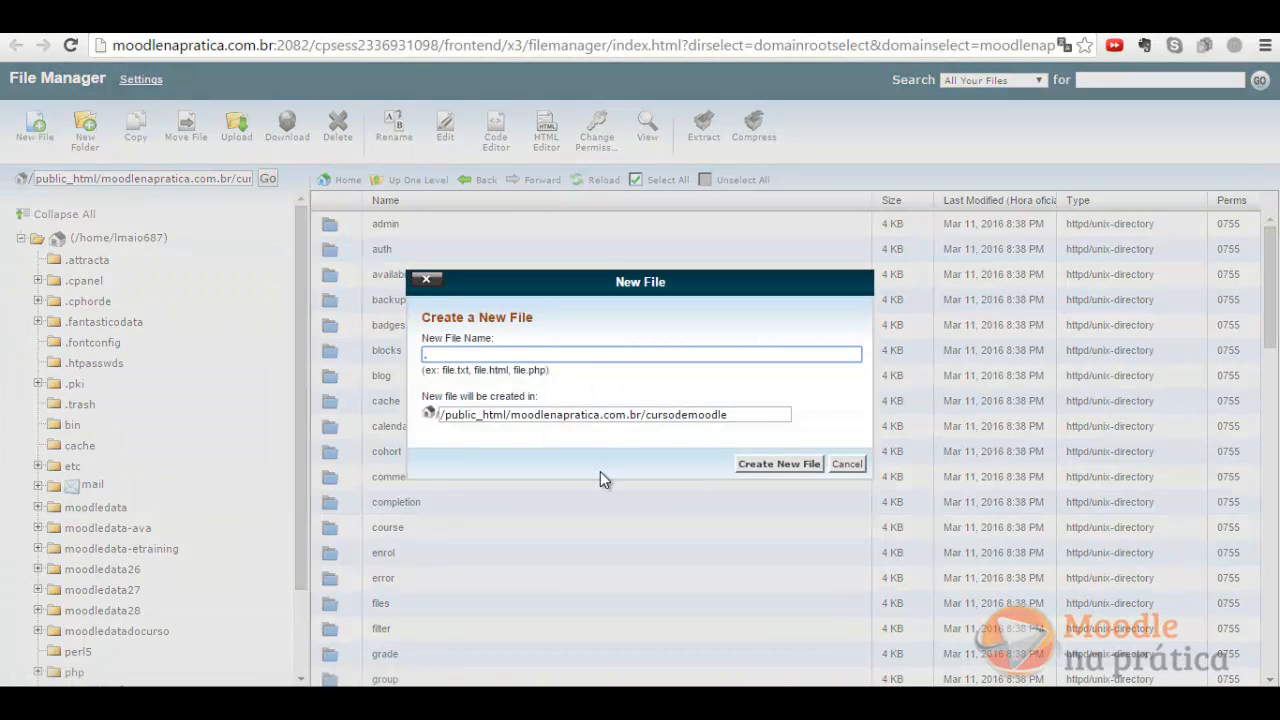
{"action": "type", "text": ".htaccess"}
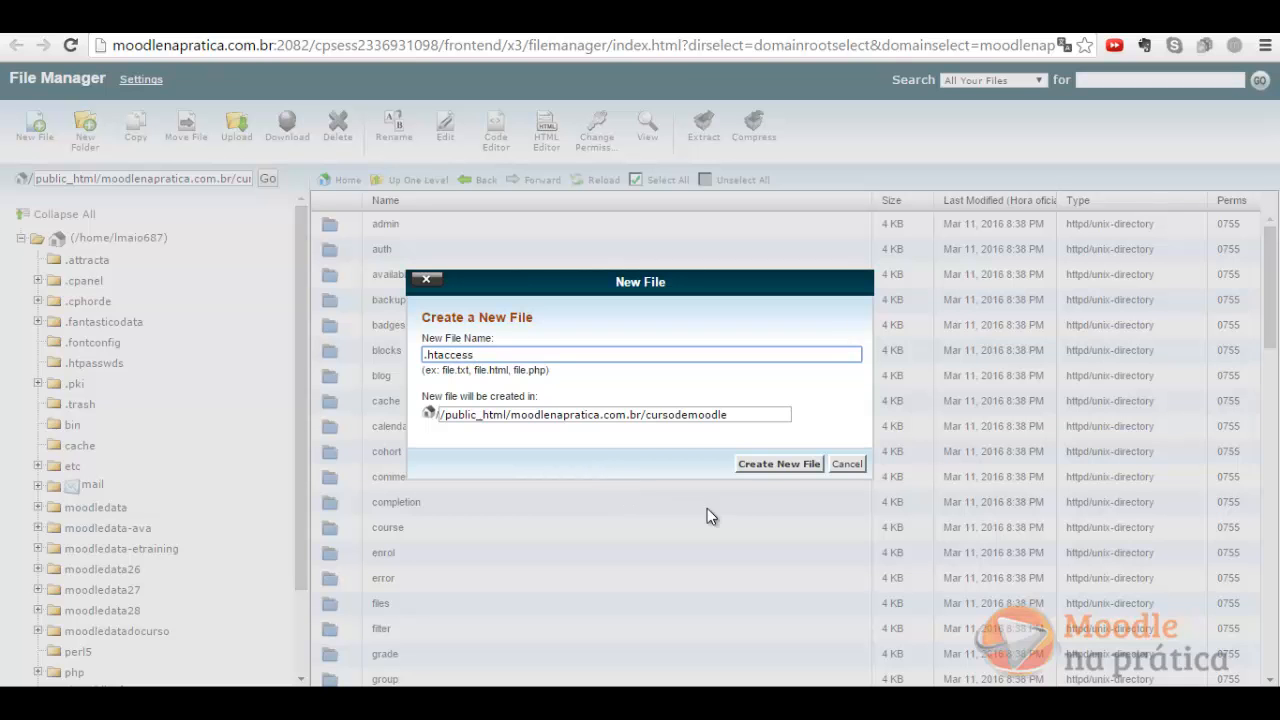
{"action": "left_click", "coordinate": [779, 463]}
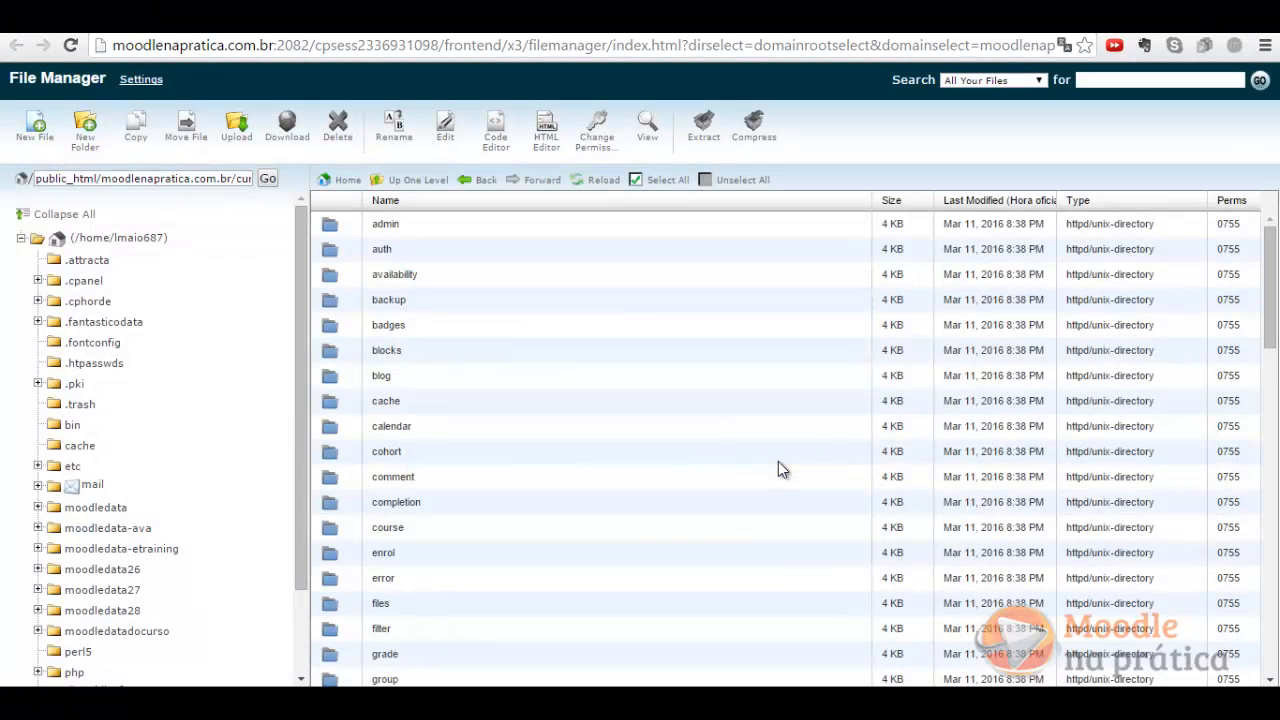
{"action": "scroll", "coordinate": [542, 360], "scroll_direction": "down", "scroll_amount": 8}
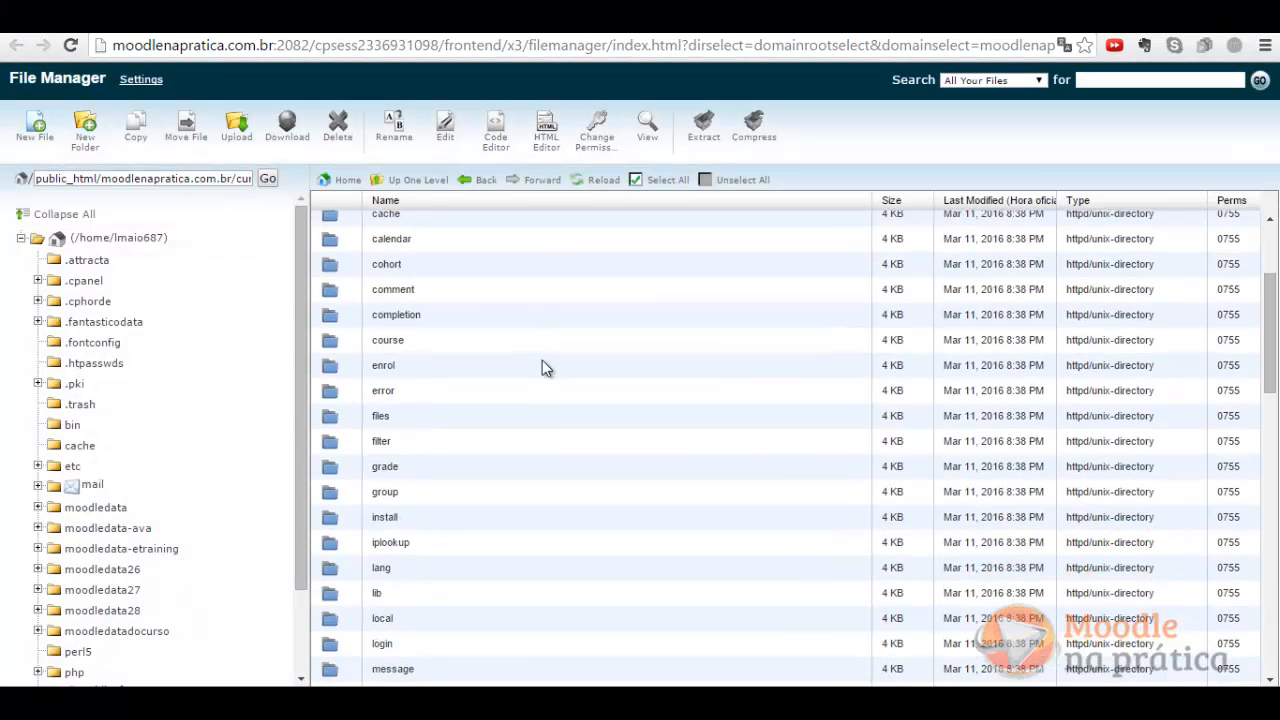
Step: Open the new .htaccess file in cPanel's Code Editor
{"action": "scroll", "coordinate": [542, 367], "scroll_direction": "down", "scroll_amount": 3}
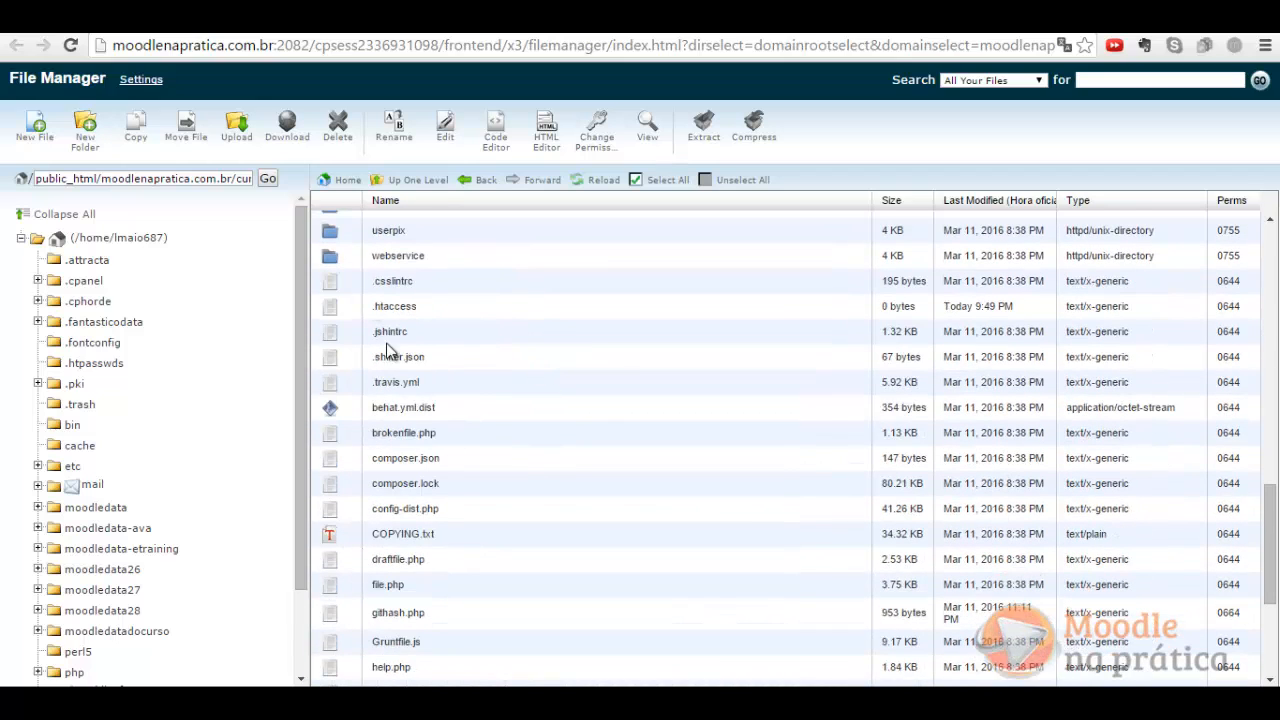
{"action": "left_click", "coordinate": [371, 313]}
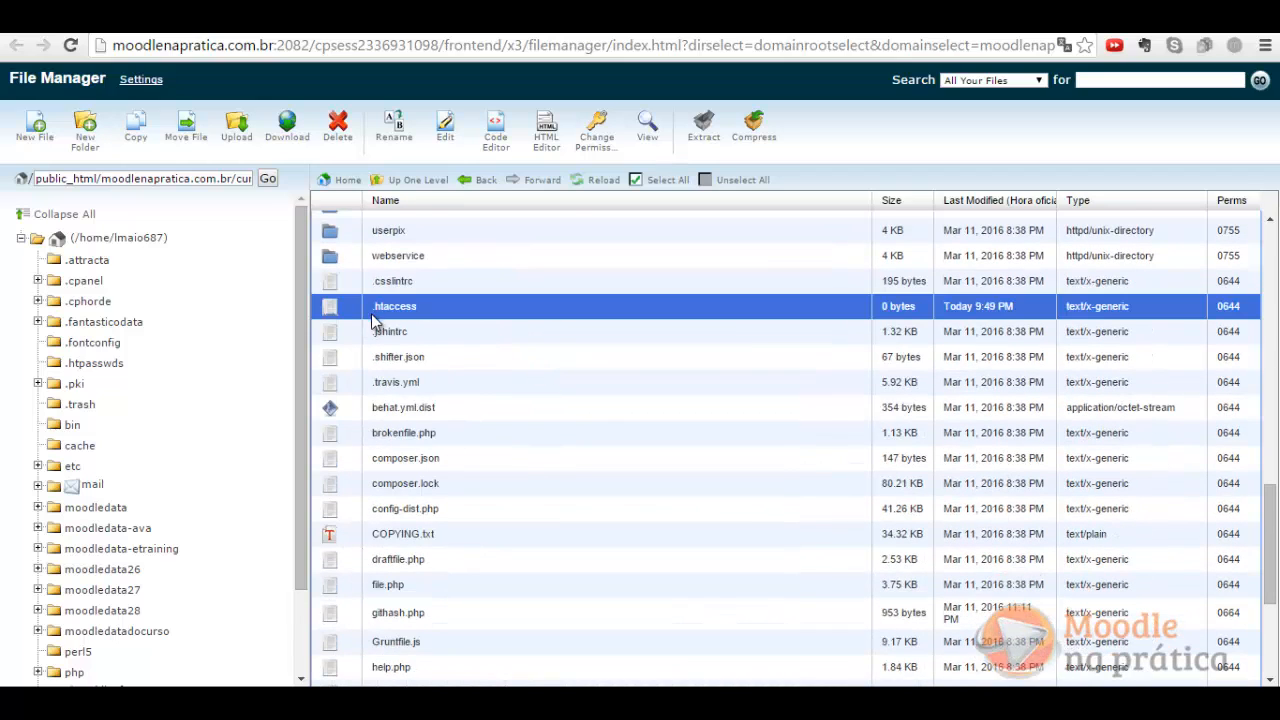
{"action": "left_click", "coordinate": [493, 138]}
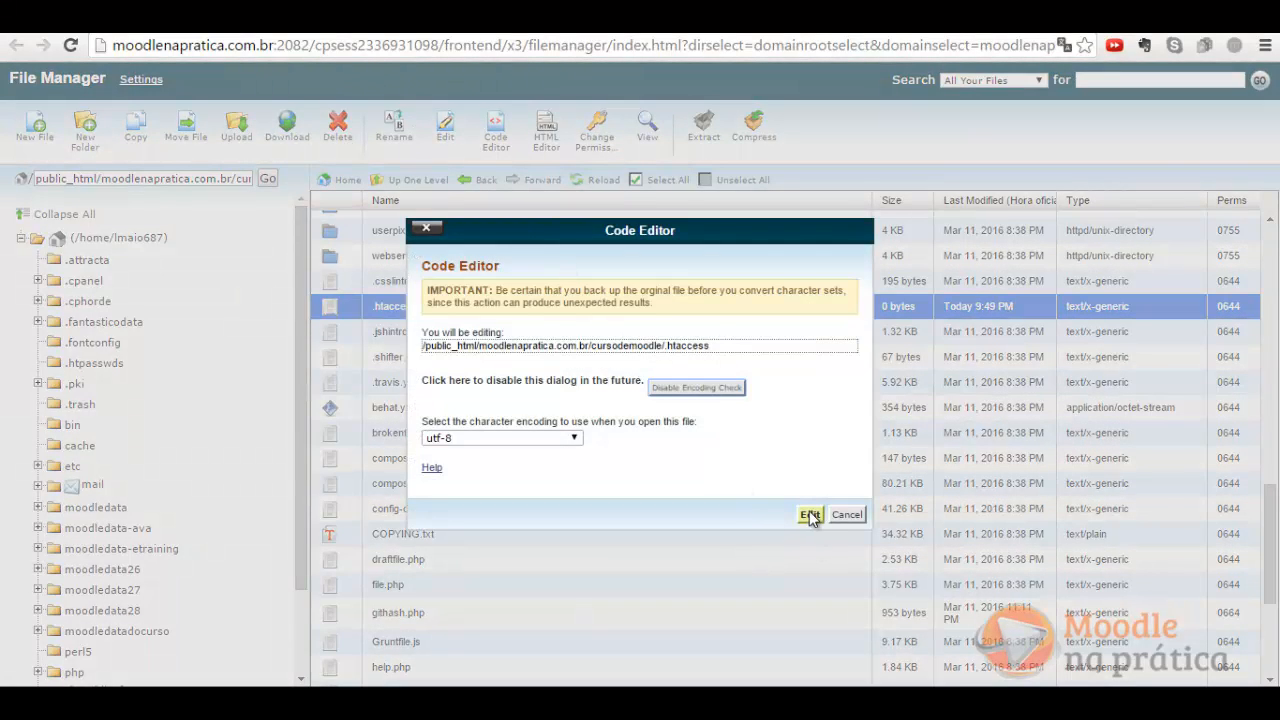
{"action": "left_click", "coordinate": [809, 515]}
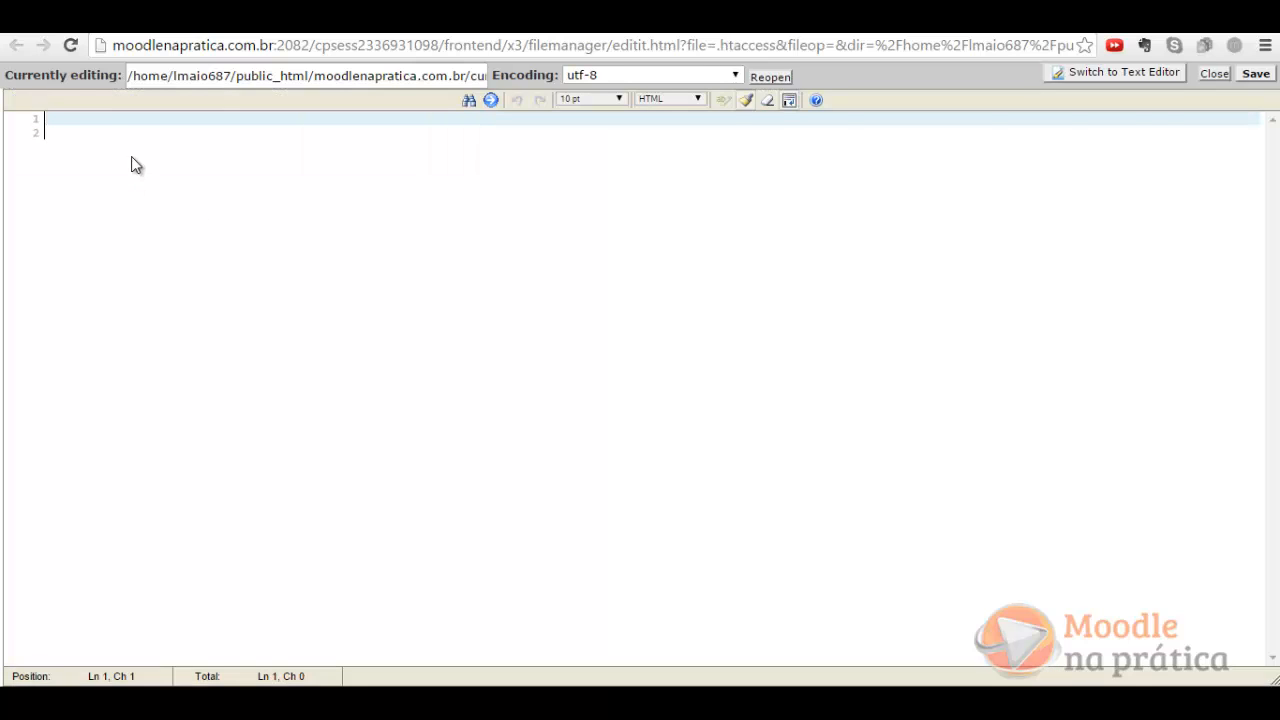
Step: Paste the PHP 5.4 handler lines, strip the 'See more at' text, then save and close
{"action": "type", "text": "# Habilitar o PHP 5.4 AddHandler application/x-httpd-php54 .php - See more at: http://faq.hostgator.com.br/content/54/388/pt-br/habilitando-o-php-54-em-seu-site.html#sthash.eIA02CuE.dpuf"}
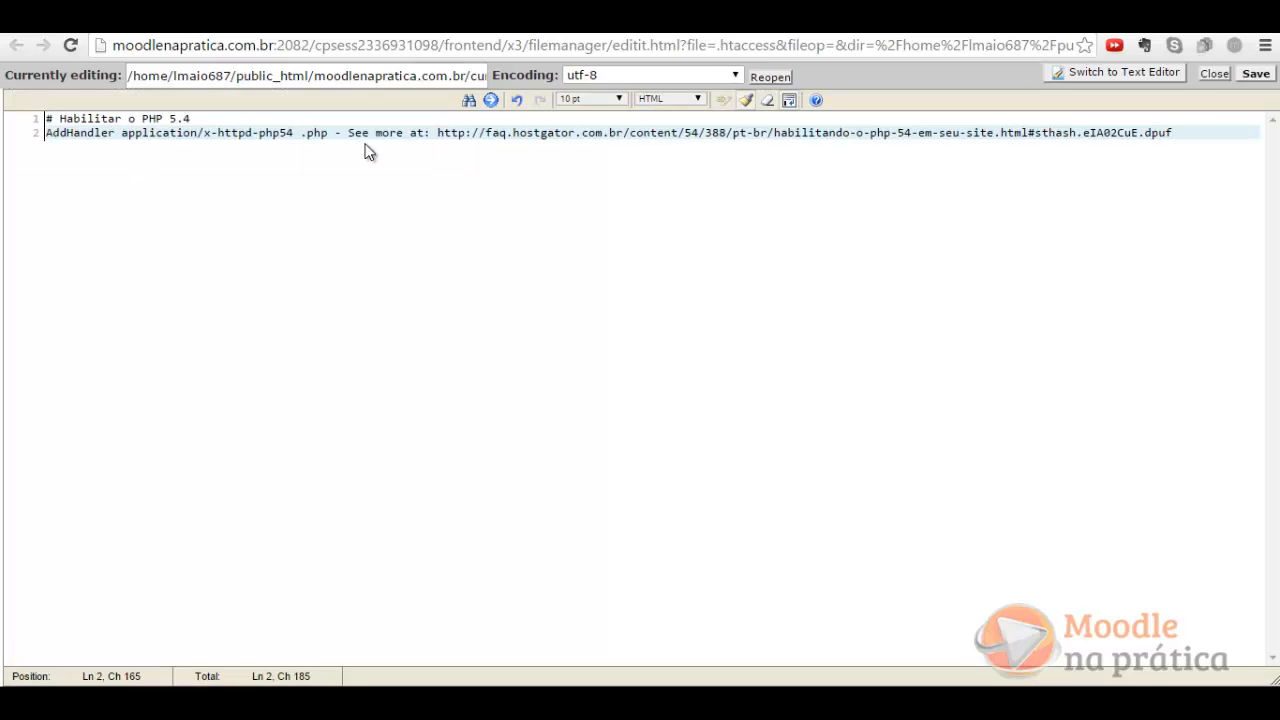
{"action": "key", "text": "ctrl+Tab"}
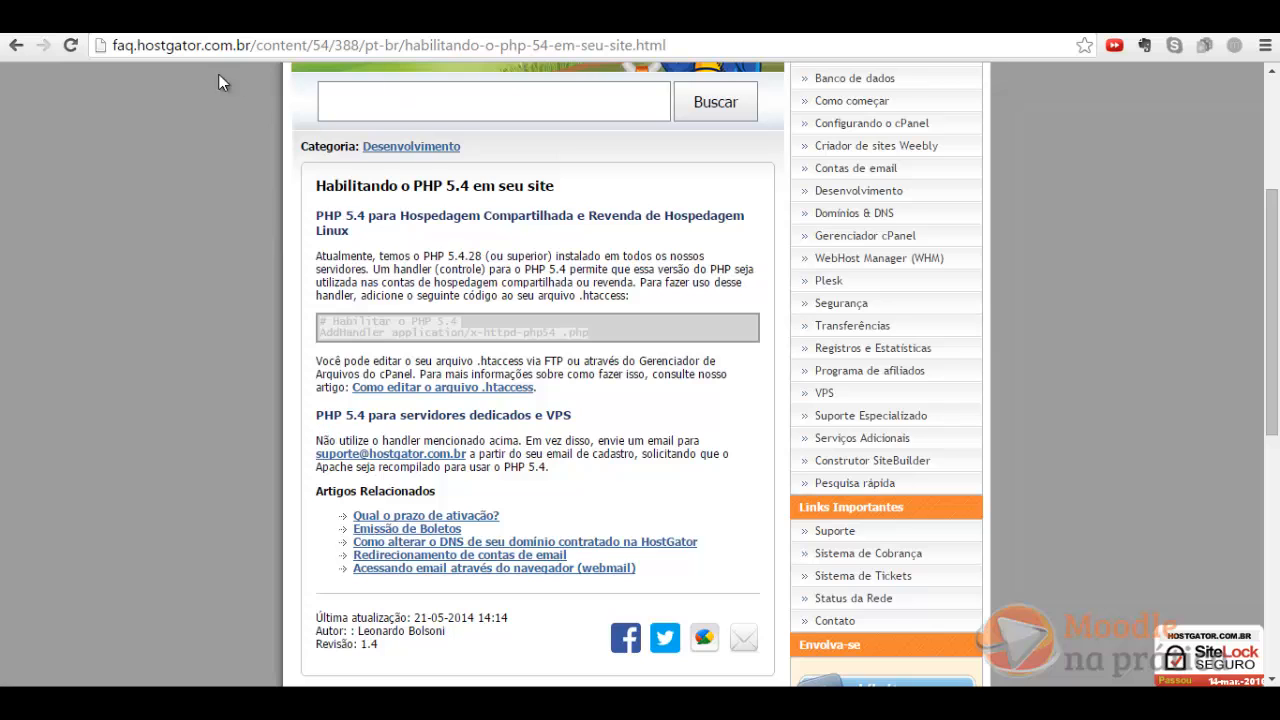
{"action": "key", "text": "ctrl+Tab"}
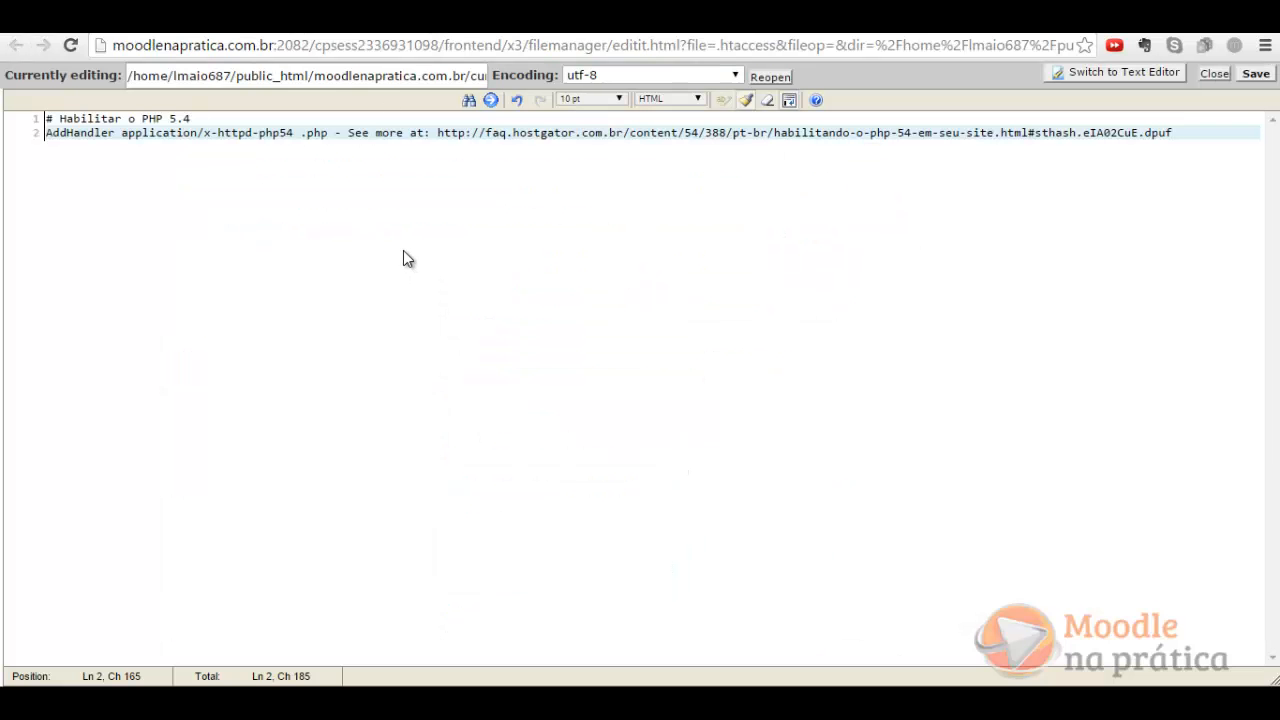
{"action": "key", "text": "ctrl+Tab"}
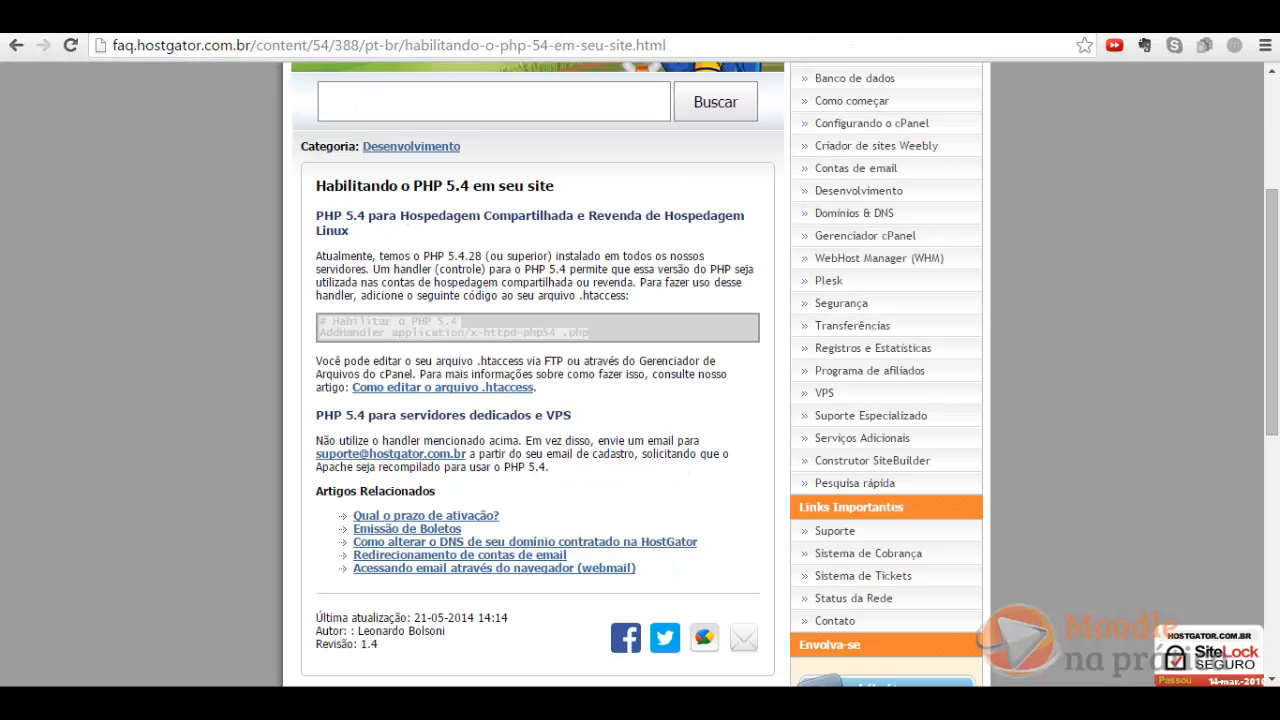
{"action": "left_click", "coordinate": [440, 24]}
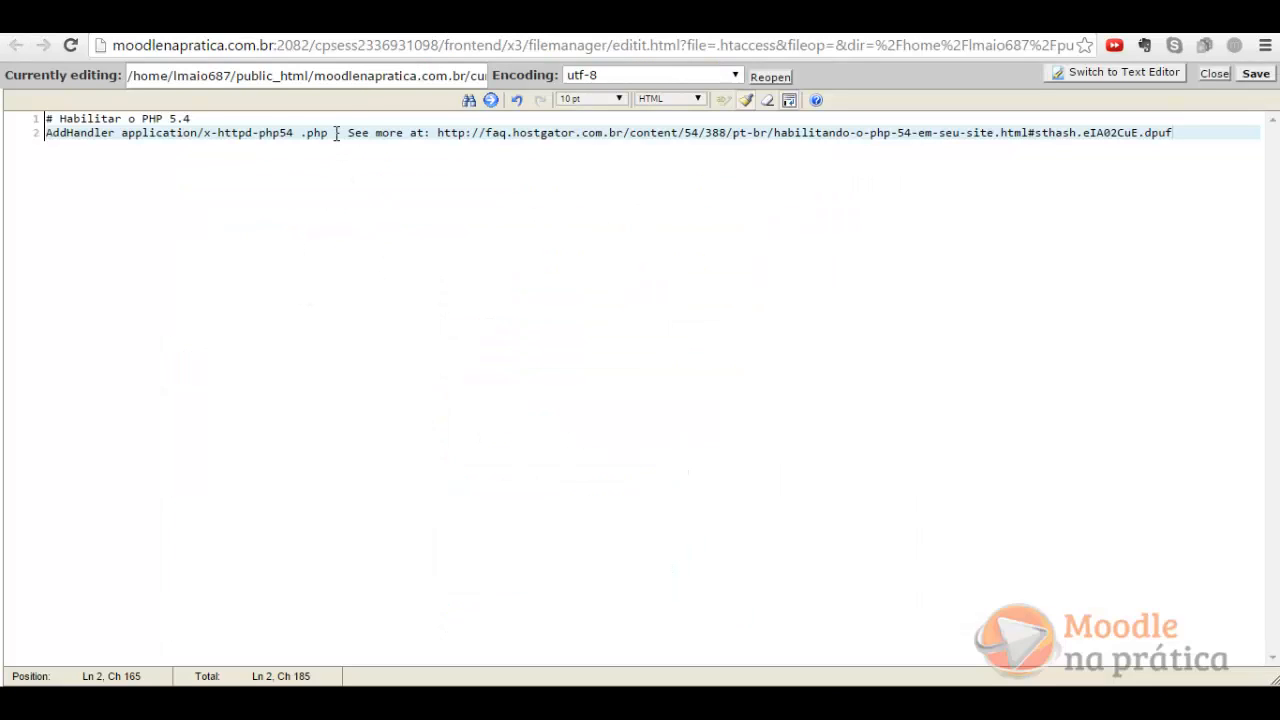
{"action": "double_click", "coordinate": [336, 133]}
{"action": "key", "text": "shift+End"}
{"action": "key", "text": "Delete"}
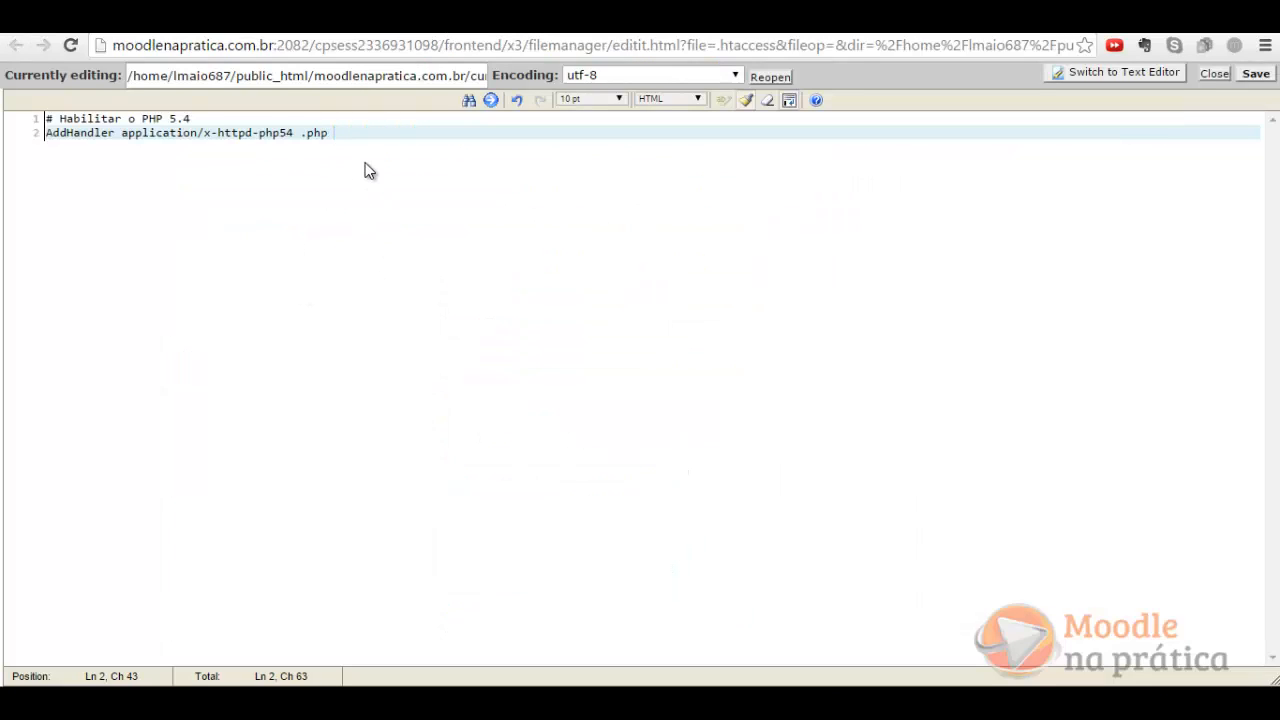
{"action": "left_click", "coordinate": [1255, 74]}
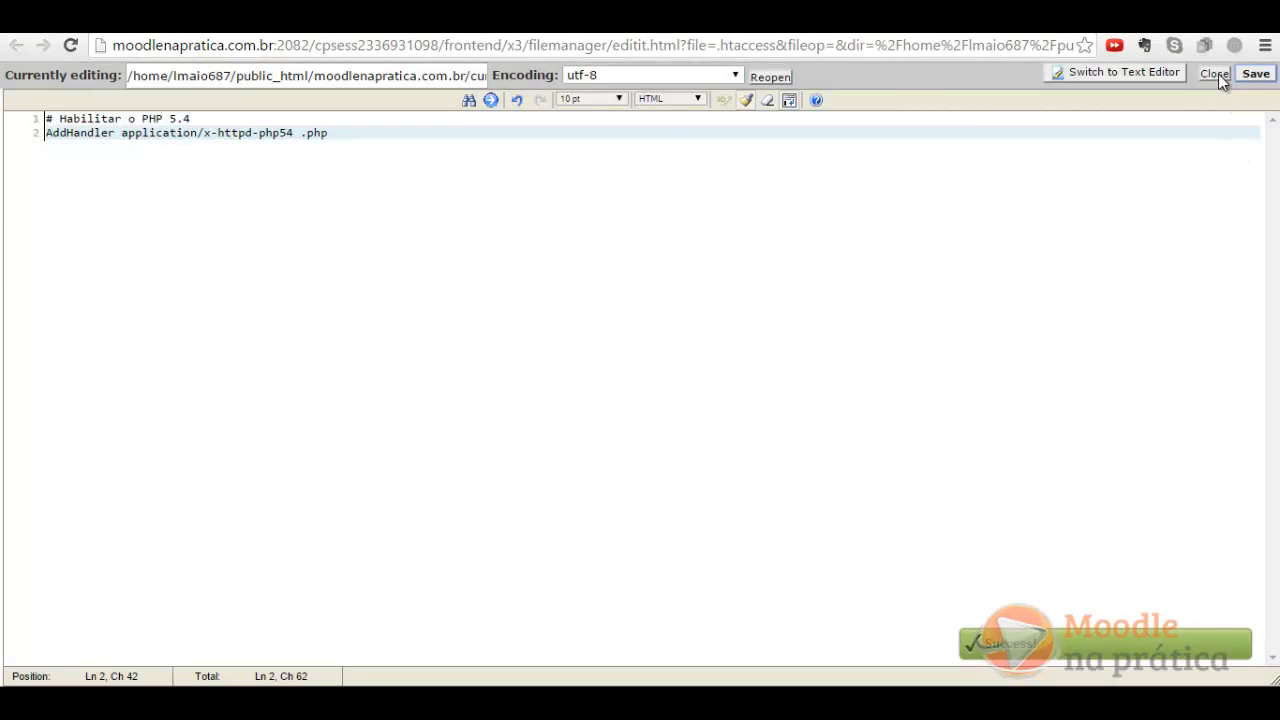
{"action": "left_click", "coordinate": [1218, 75]}
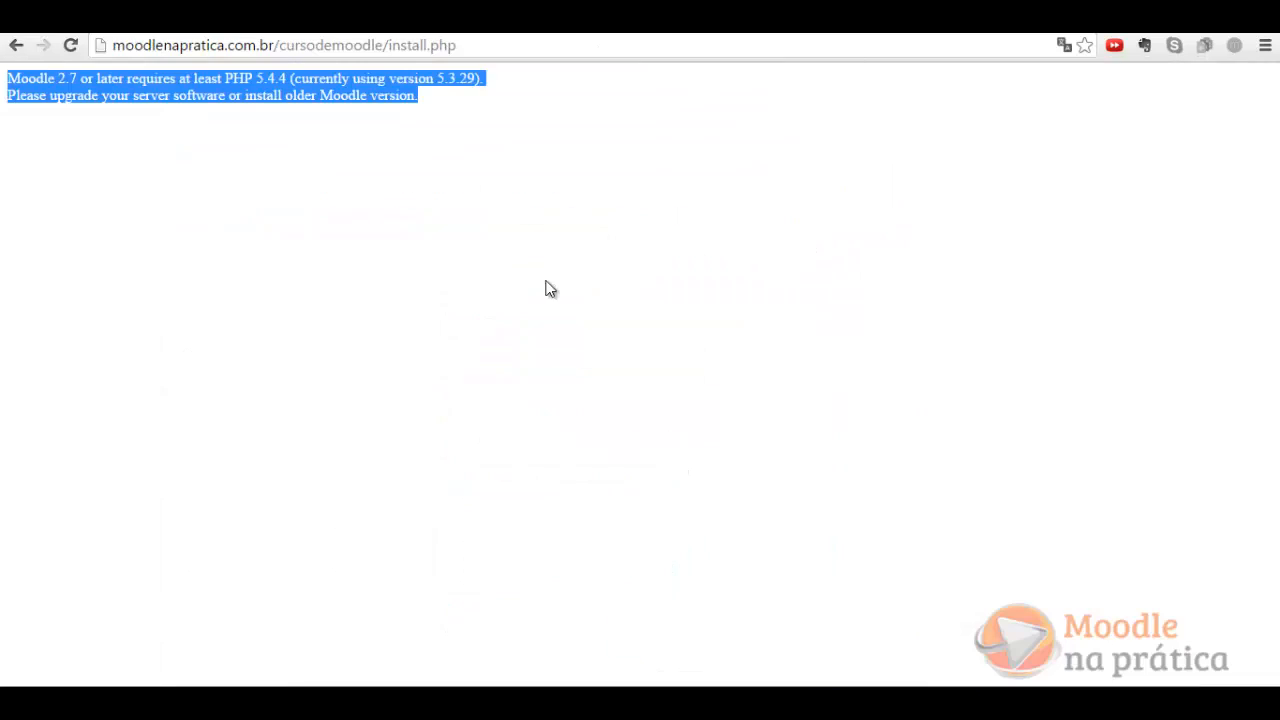
{"action": "left_click", "coordinate": [564, 46]}
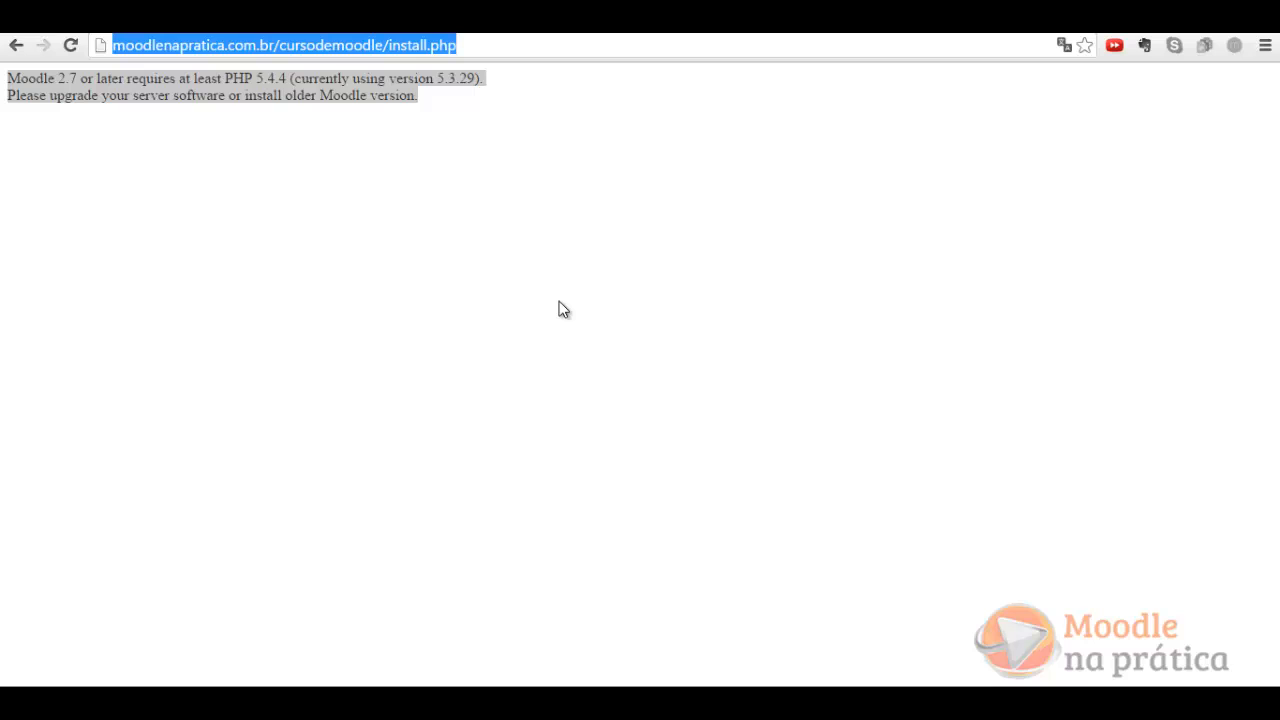
Step: Reload the Moodle installer so it shows the Installation language page
{"action": "key", "text": "Return"}
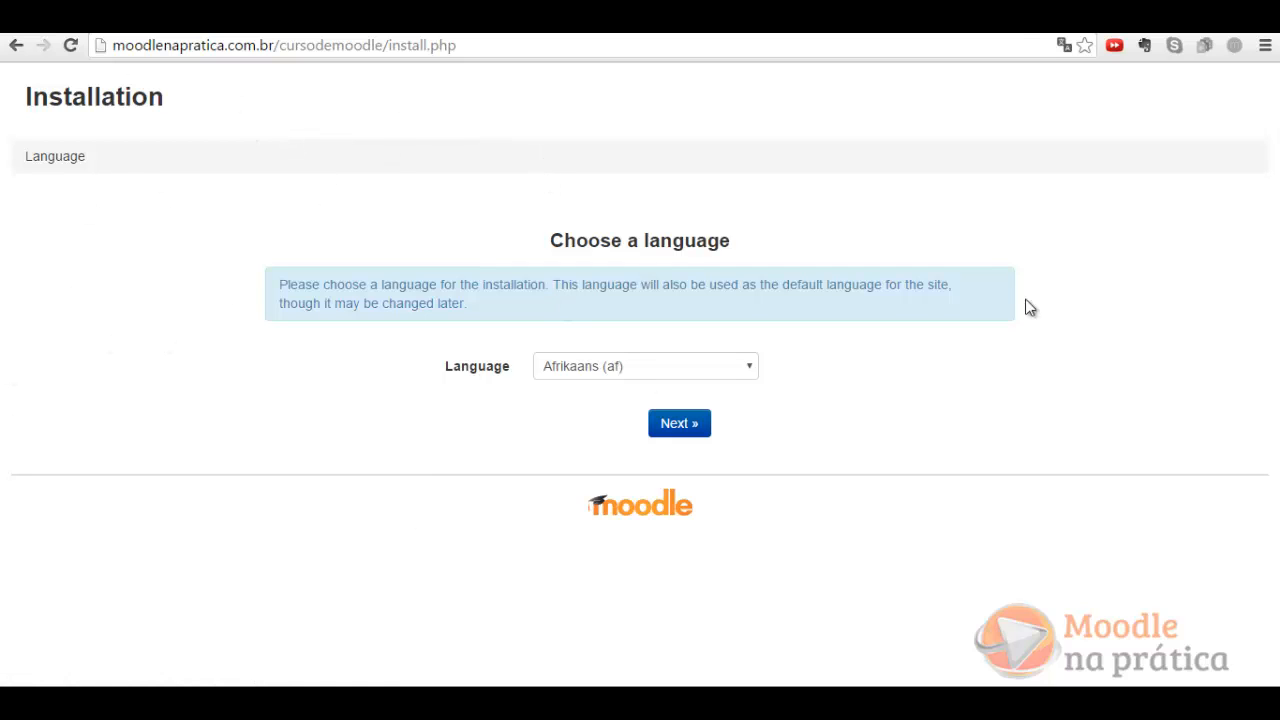
{"action": "left_click_drag", "start_coordinate": [24, 88], "coordinate": [165, 96]}
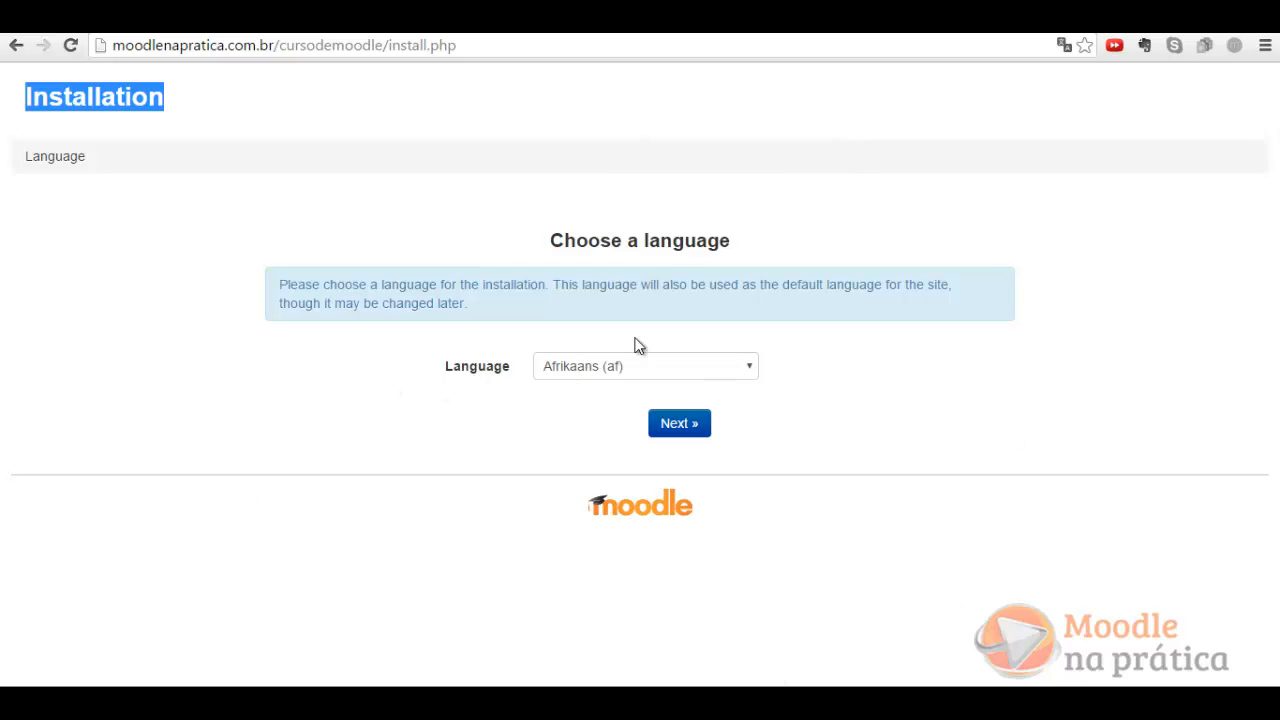
{"action": "left_click_drag", "start_coordinate": [438, 366], "coordinate": [517, 371]}
{"action": "left_click", "coordinate": [574, 438]}
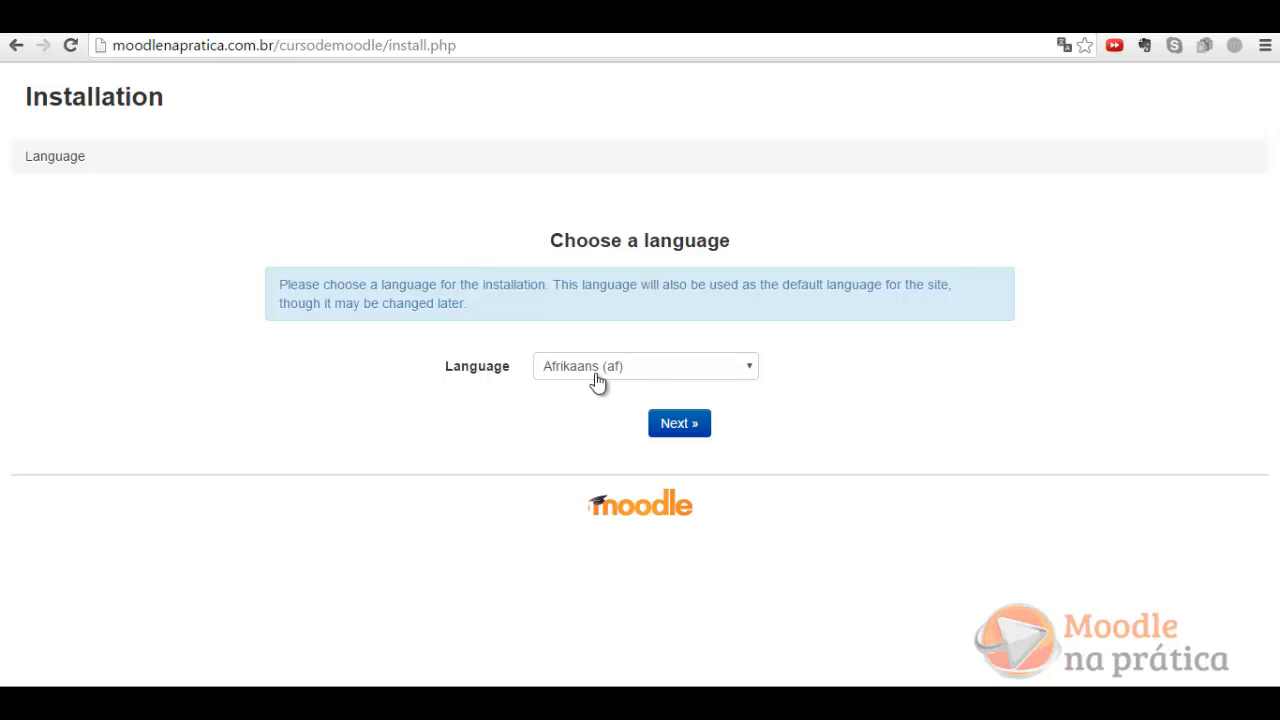
Step: Set the installation language to Português - Brasil (pt_br)
{"action": "left_click", "coordinate": [629, 372]}
{"action": "left_click", "coordinate": [657, 197]}
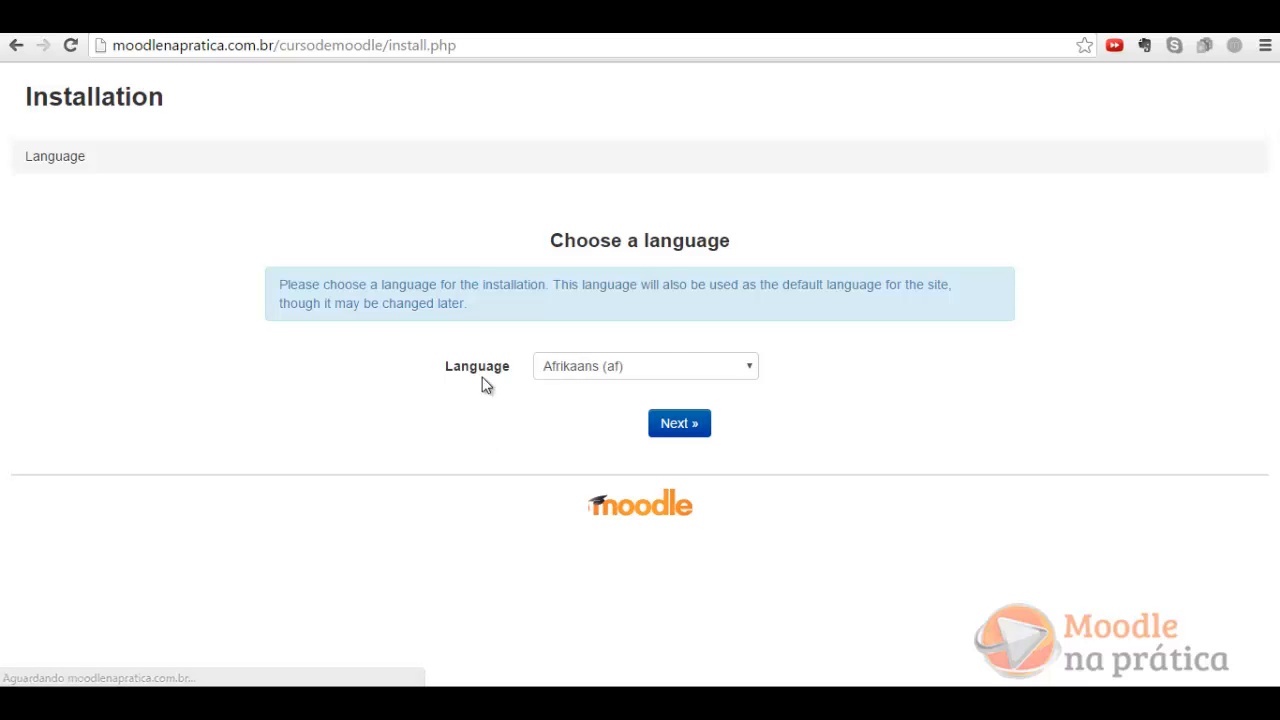
{"action": "left_click", "coordinate": [602, 372]}
{"action": "scroll", "coordinate": [638, 262], "scroll_direction": "down", "scroll_amount": 8}
{"action": "scroll", "coordinate": [645, 258], "scroll_direction": "down", "scroll_amount": 10}
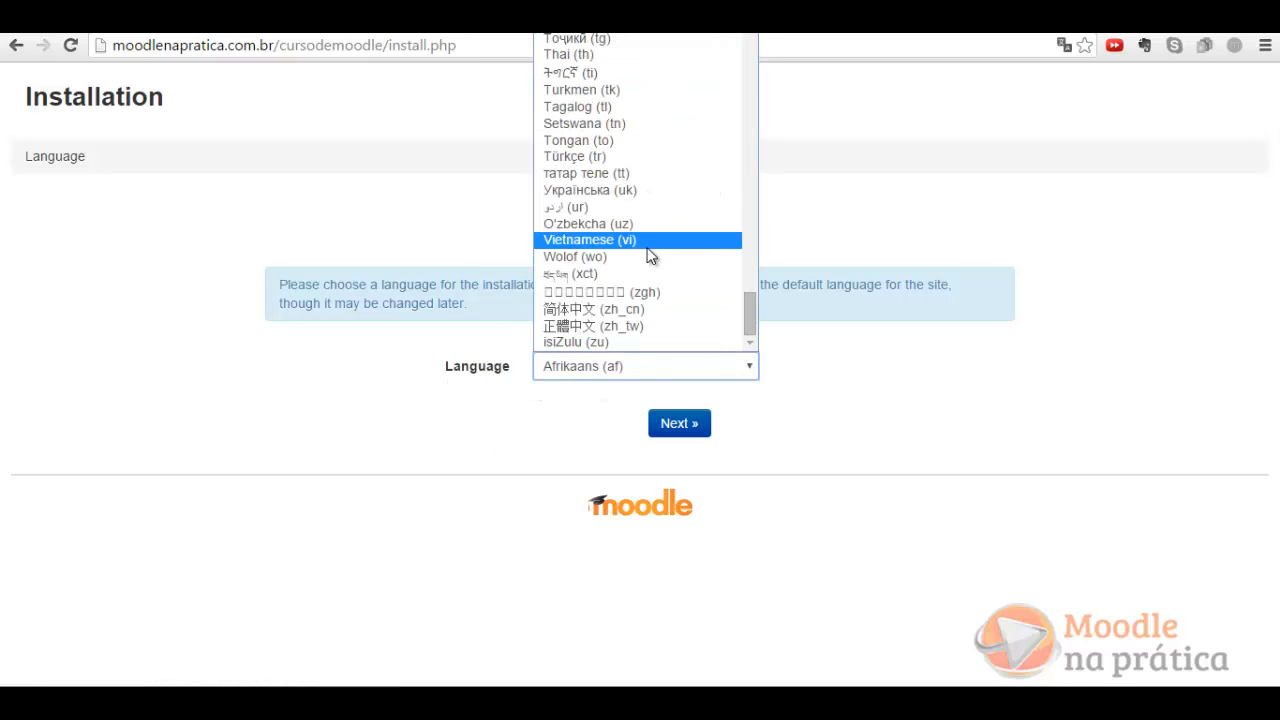
{"action": "scroll", "coordinate": [648, 270], "scroll_direction": "up", "scroll_amount": 8}
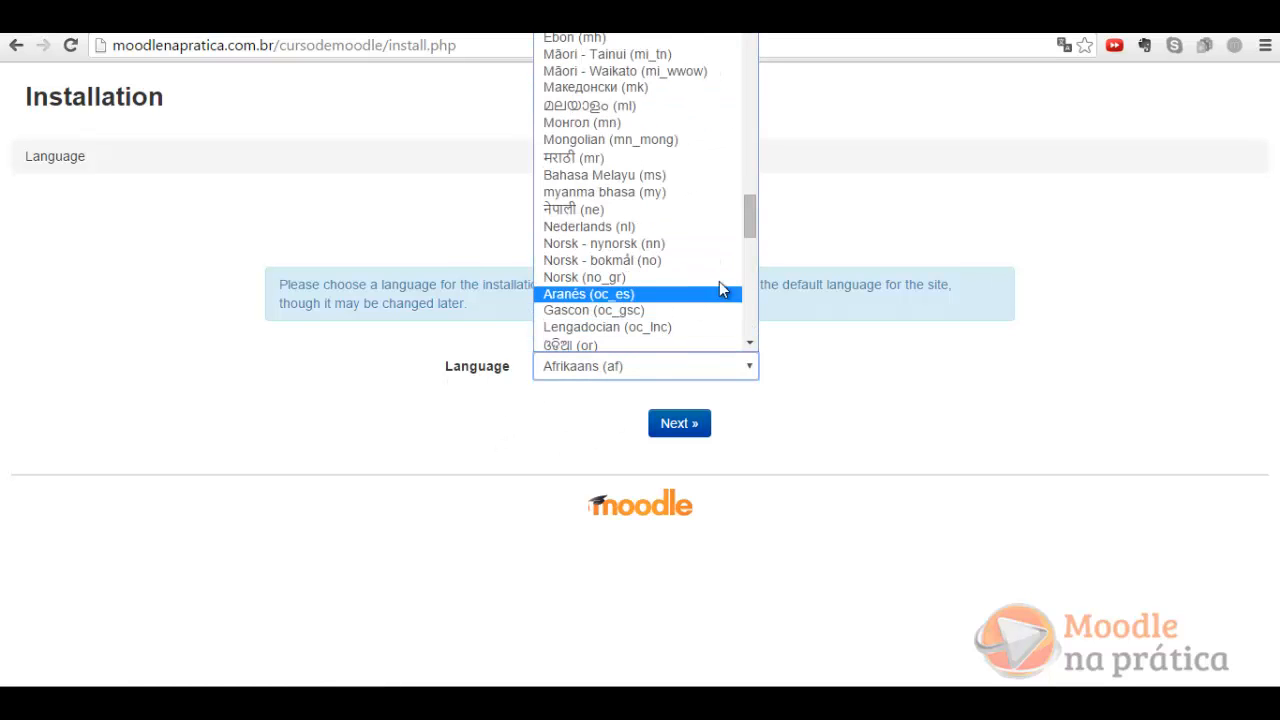
{"action": "left_click_drag", "start_coordinate": [750, 214], "coordinate": [756, 252]}
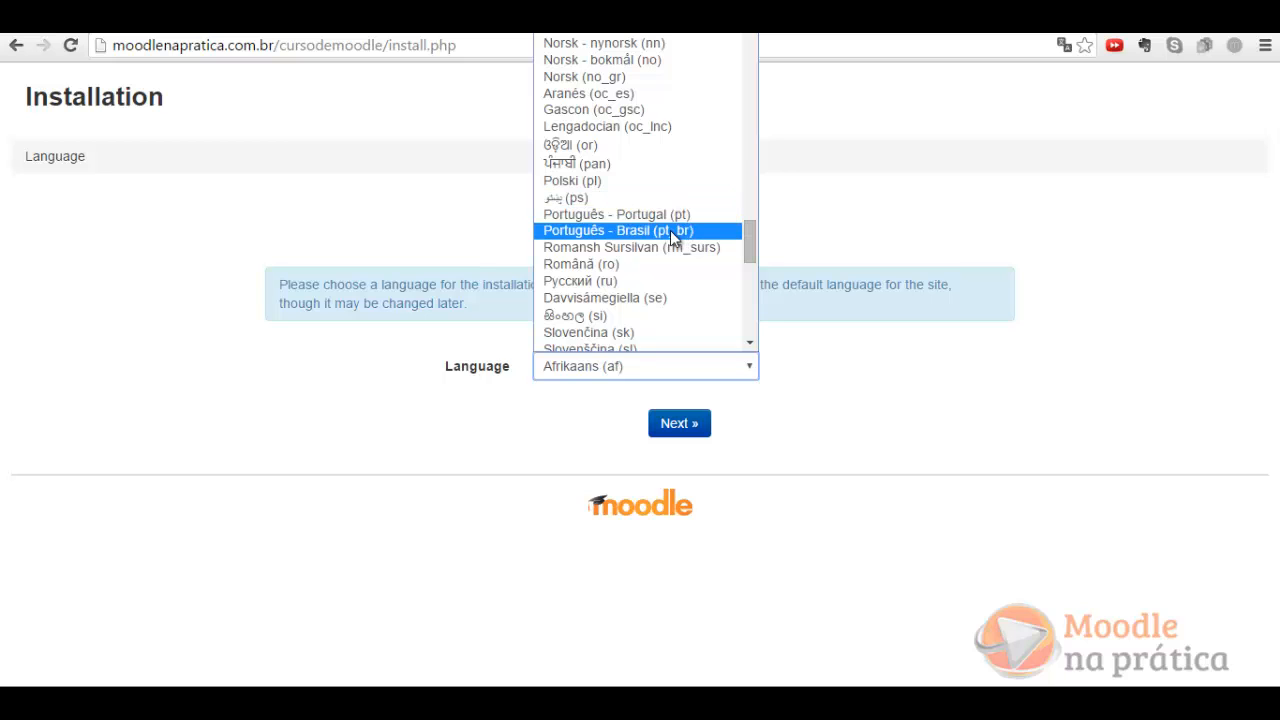
{"action": "left_click", "coordinate": [667, 230]}
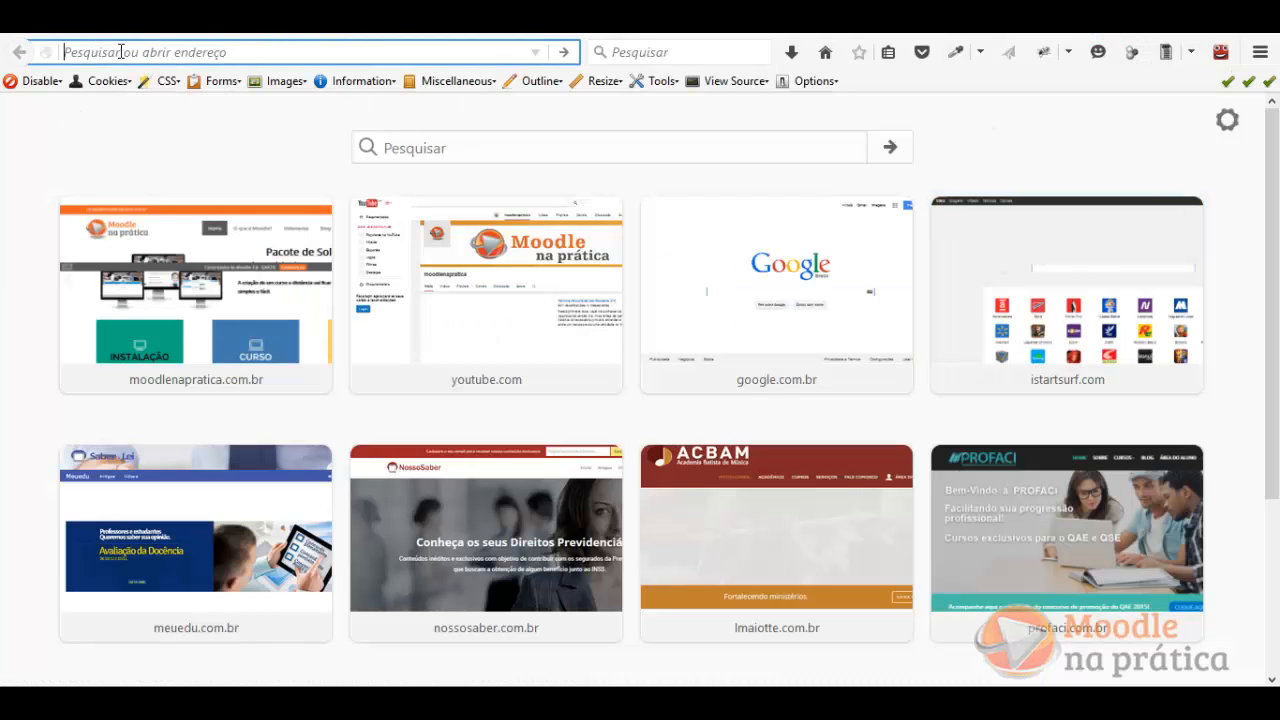
Step: Load moodlenapratica.com.br/cursodemoodle in the browser to start the installer
{"action": "type", "text": "http://moodlenapratica.com.br/cursodemoodle/"}
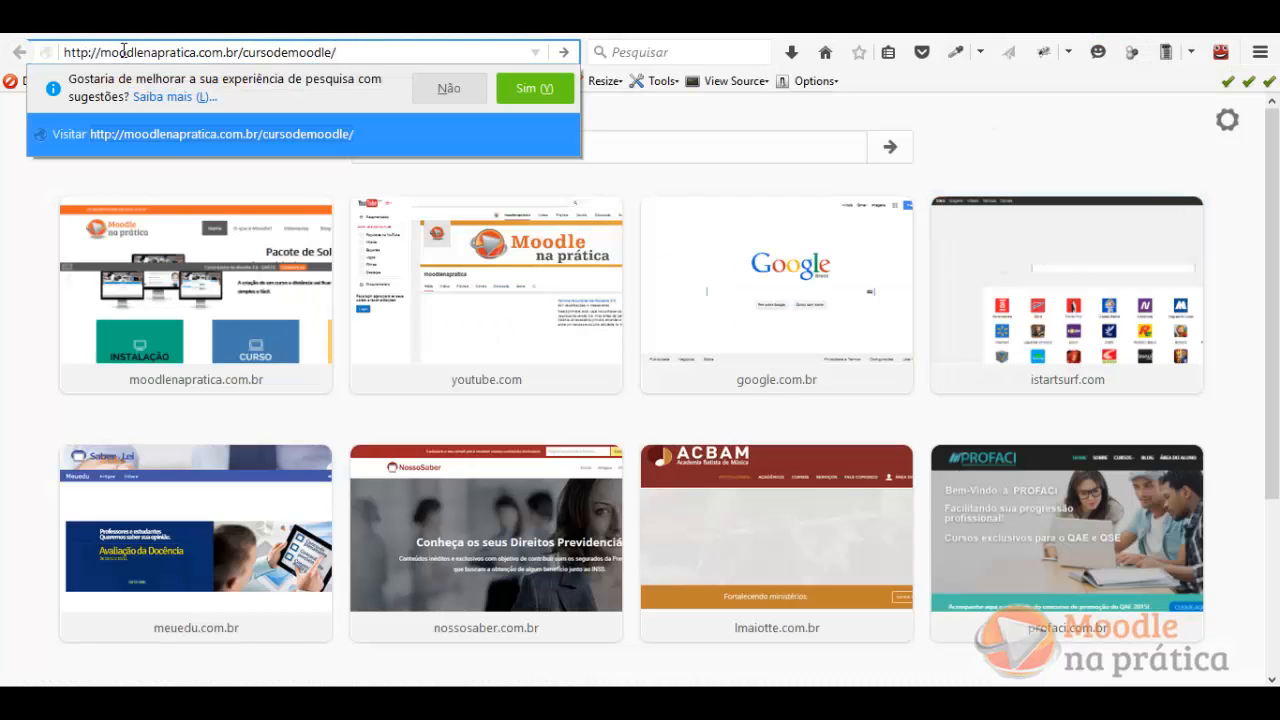
{"action": "key", "text": "Return"}
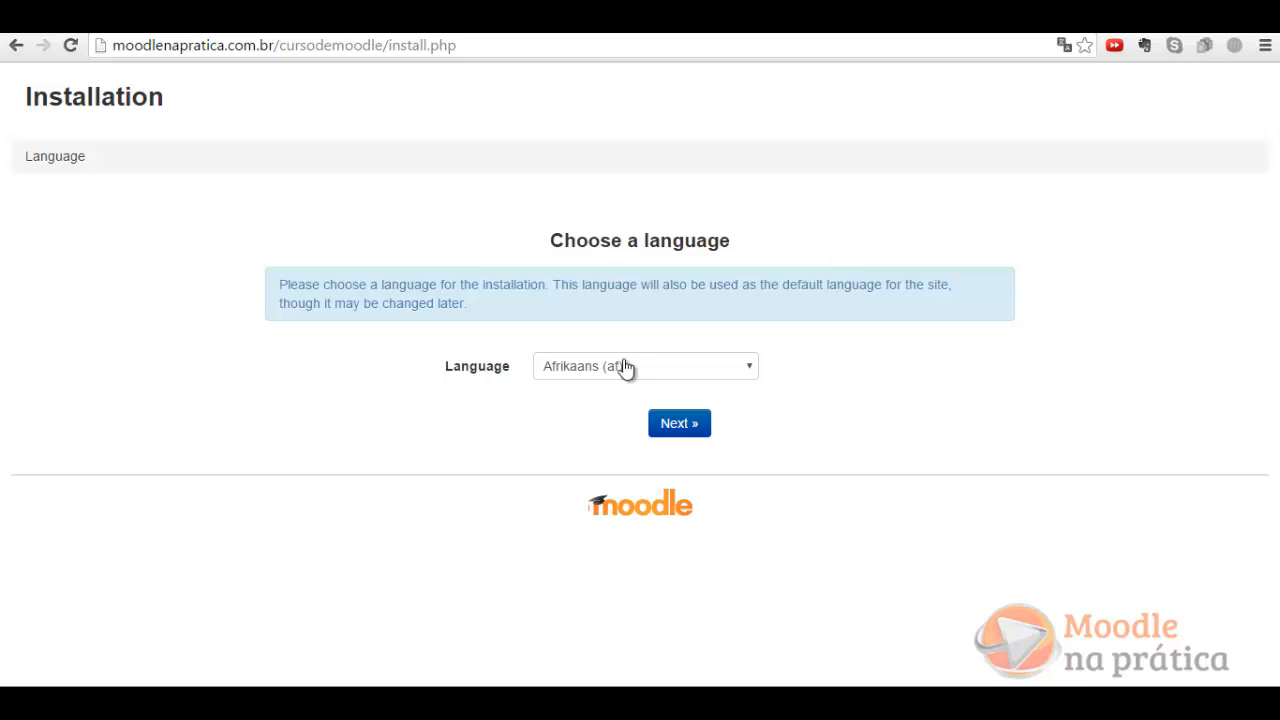
{"action": "left_click", "coordinate": [630, 370]}
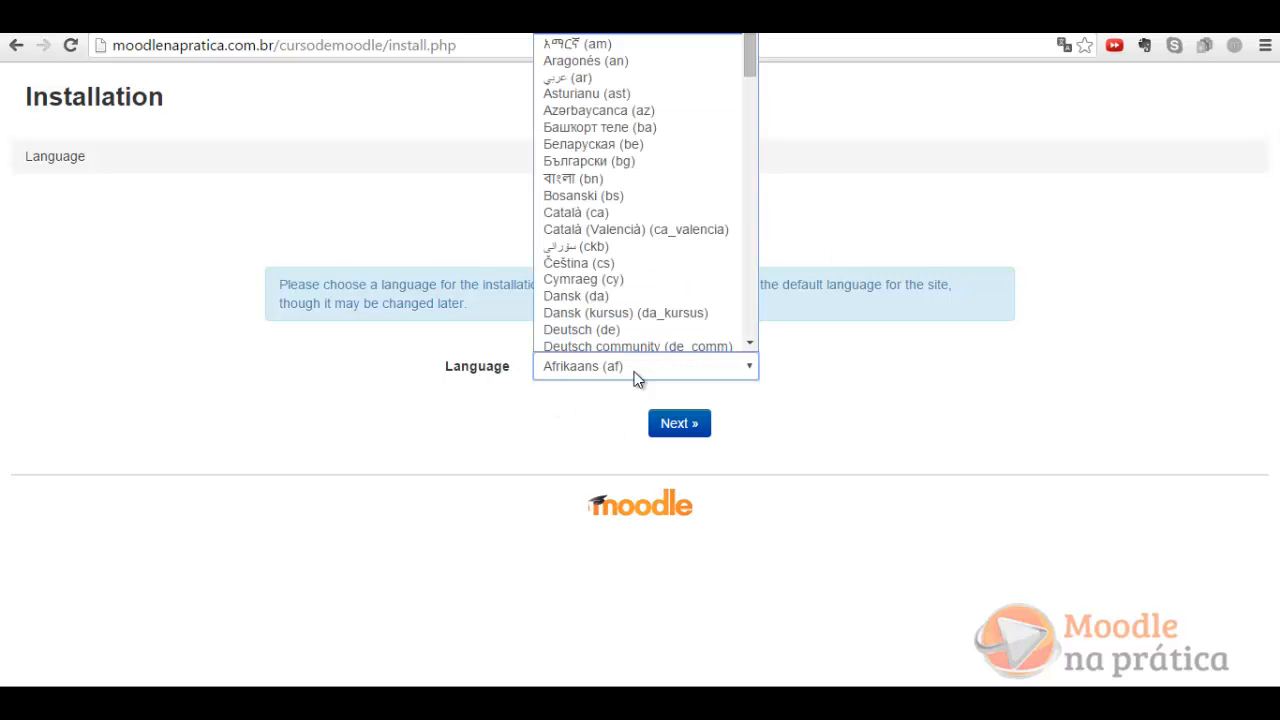
{"action": "left_click", "coordinate": [285, 430]}
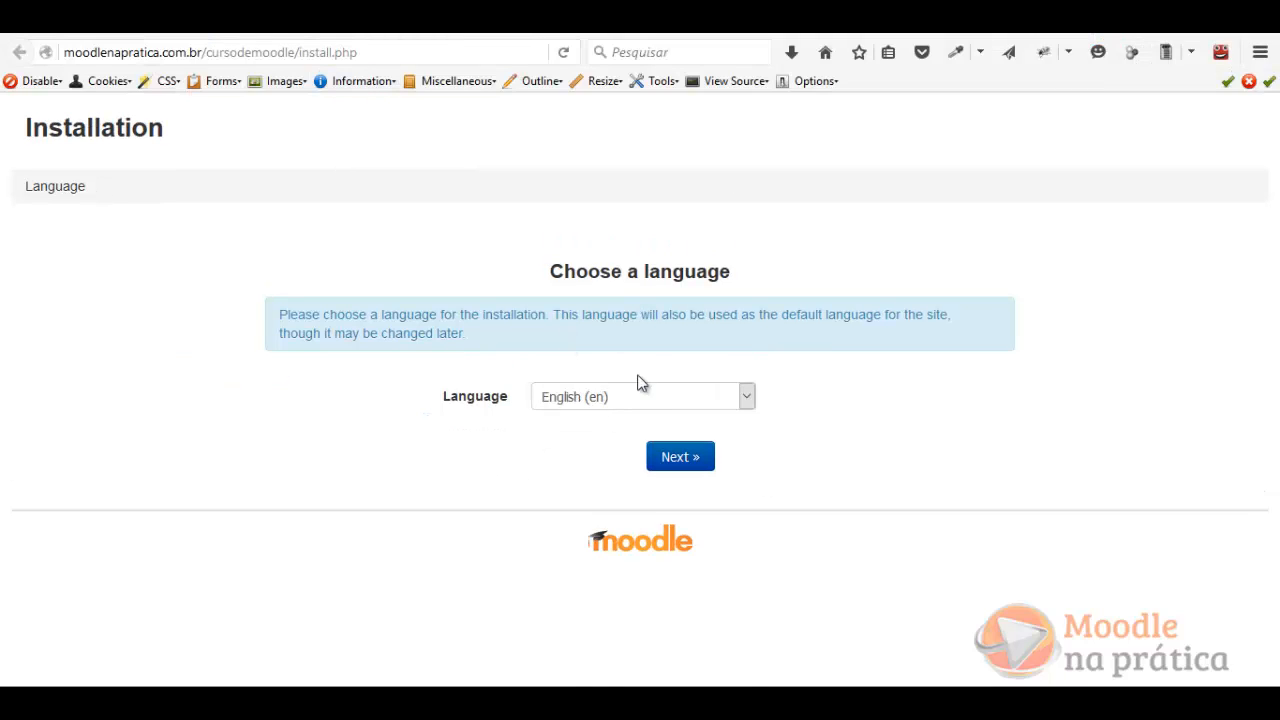
Step: Choose Português - Brasil (pt_br) as the language and continue with Próximo
{"action": "left_click", "coordinate": [644, 400]}
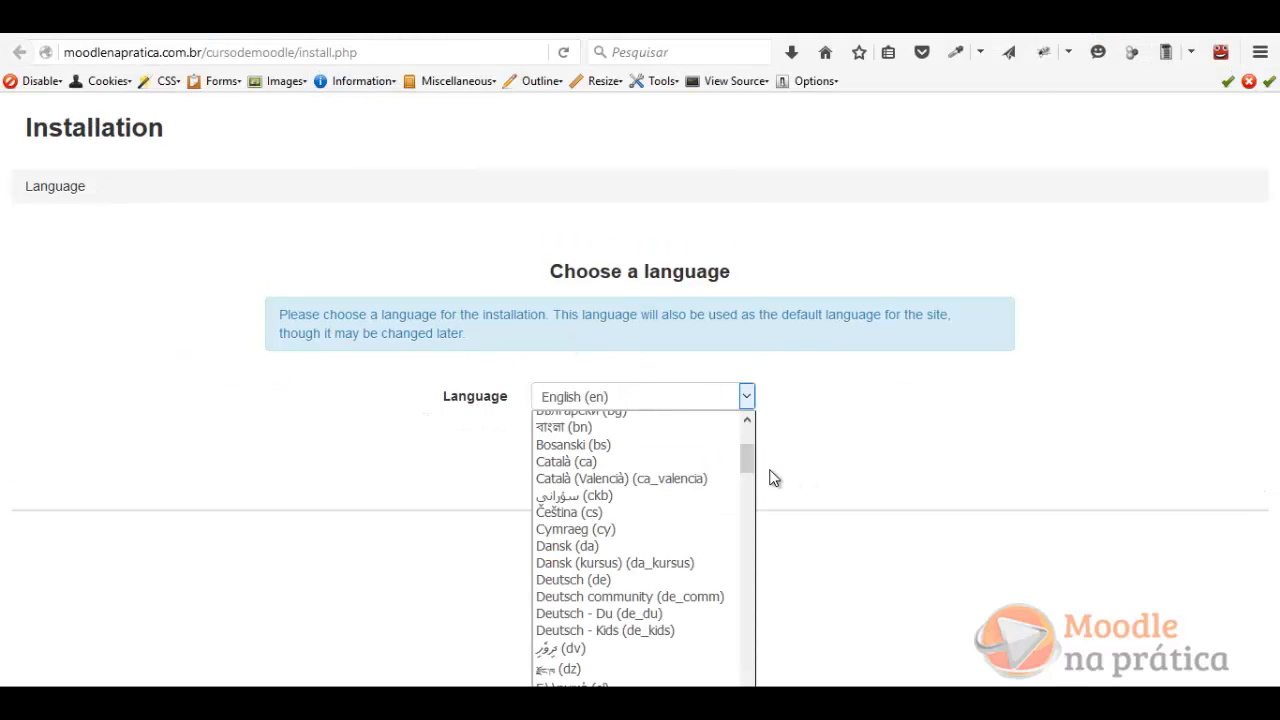
{"action": "left_click_drag", "start_coordinate": [750, 459], "coordinate": [752, 578]}
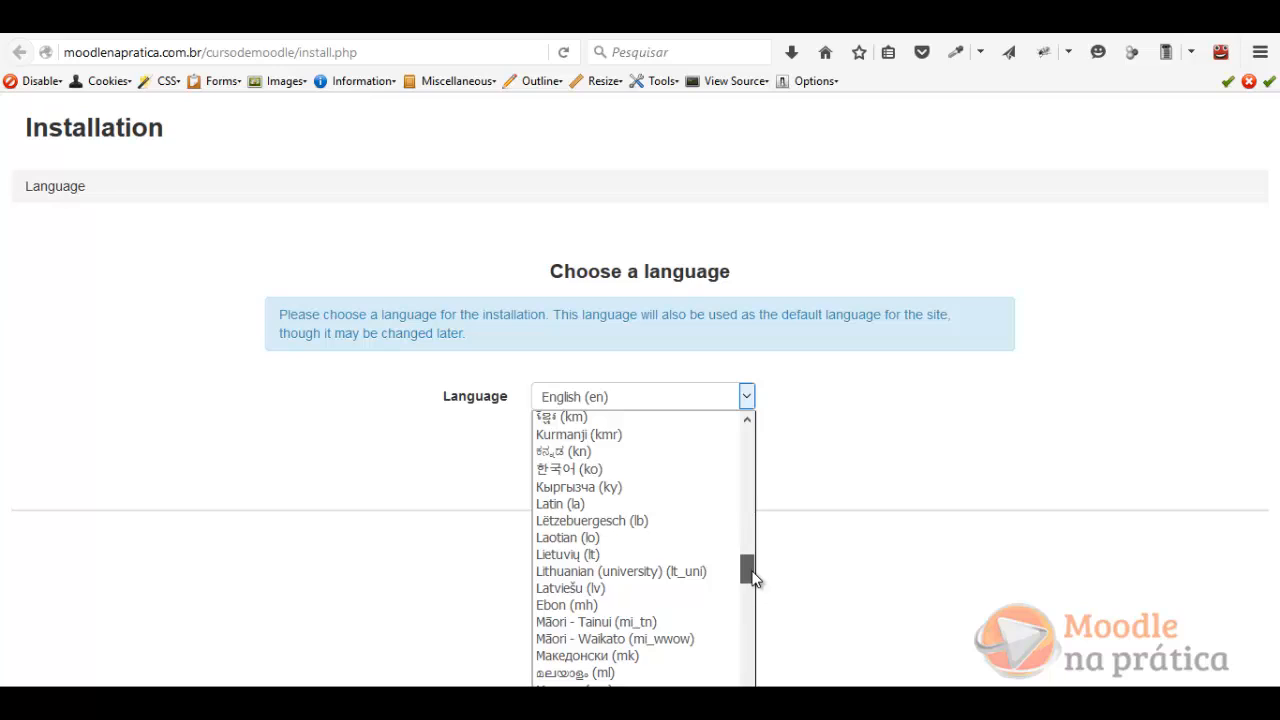
{"action": "left_click_drag", "start_coordinate": [753, 577], "coordinate": [753, 585]}
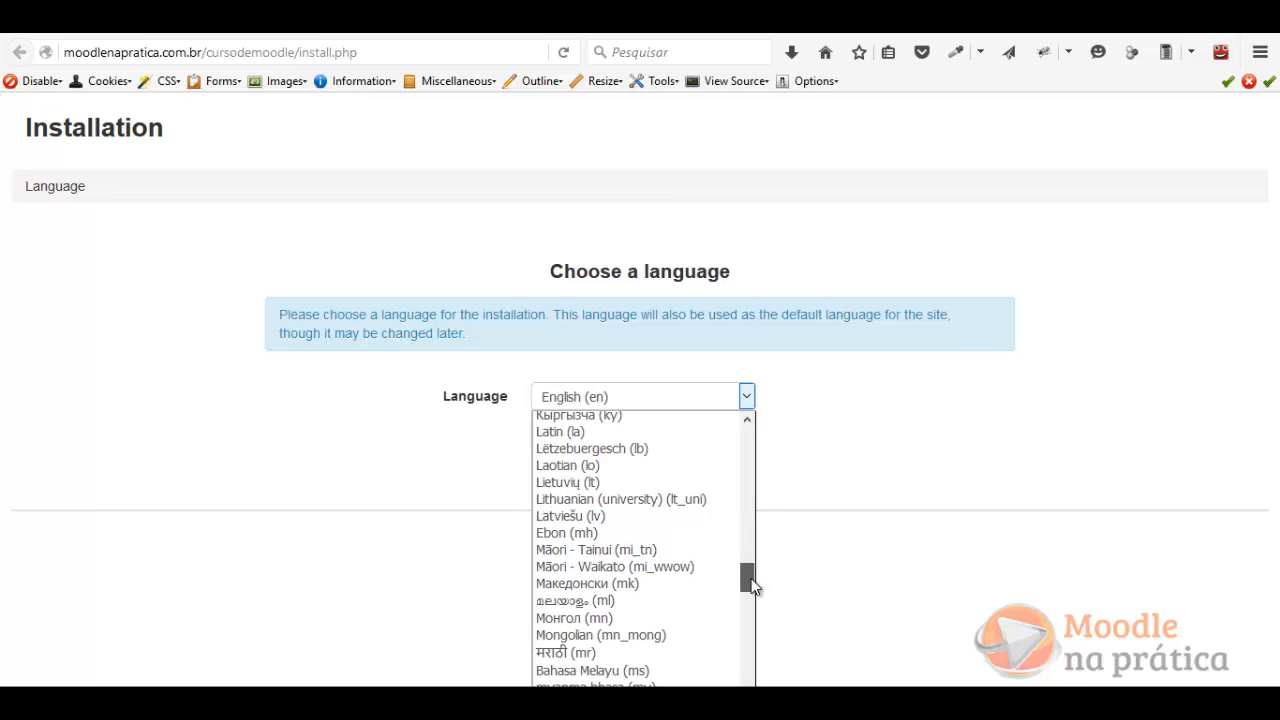
{"action": "left_click_drag", "start_coordinate": [753, 586], "coordinate": [748, 624]}
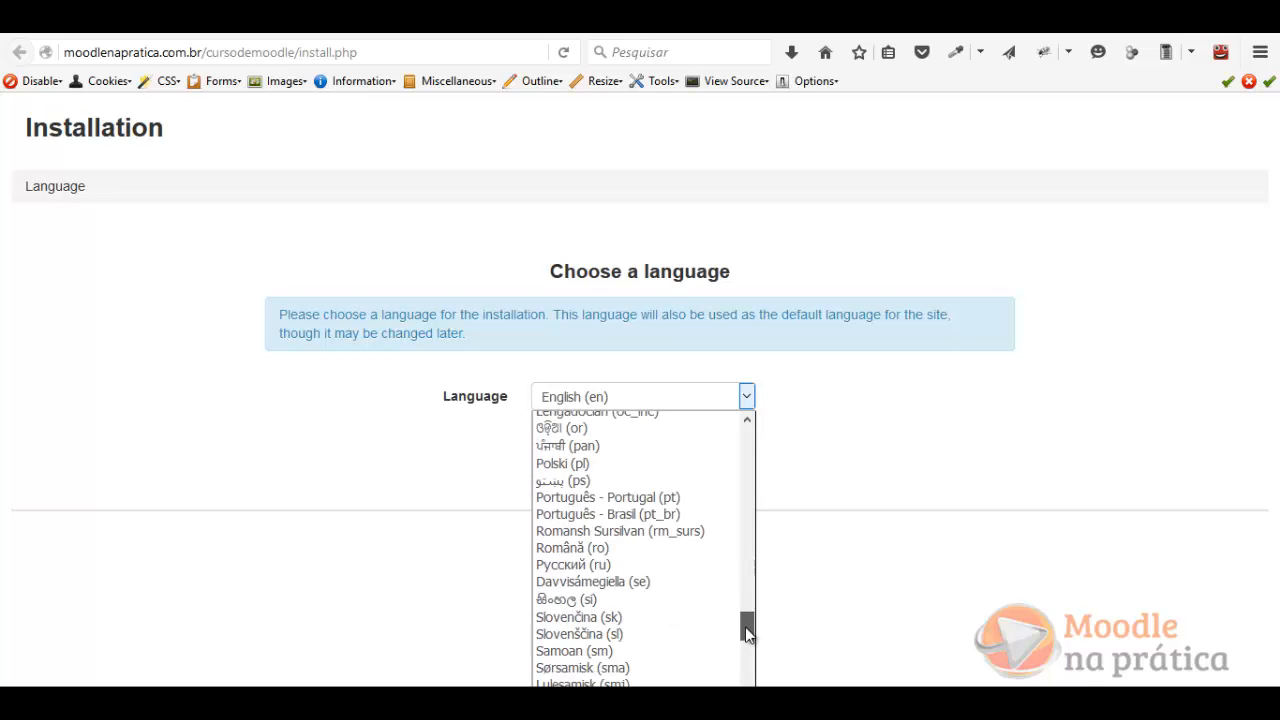
{"action": "left_click", "coordinate": [632, 515]}
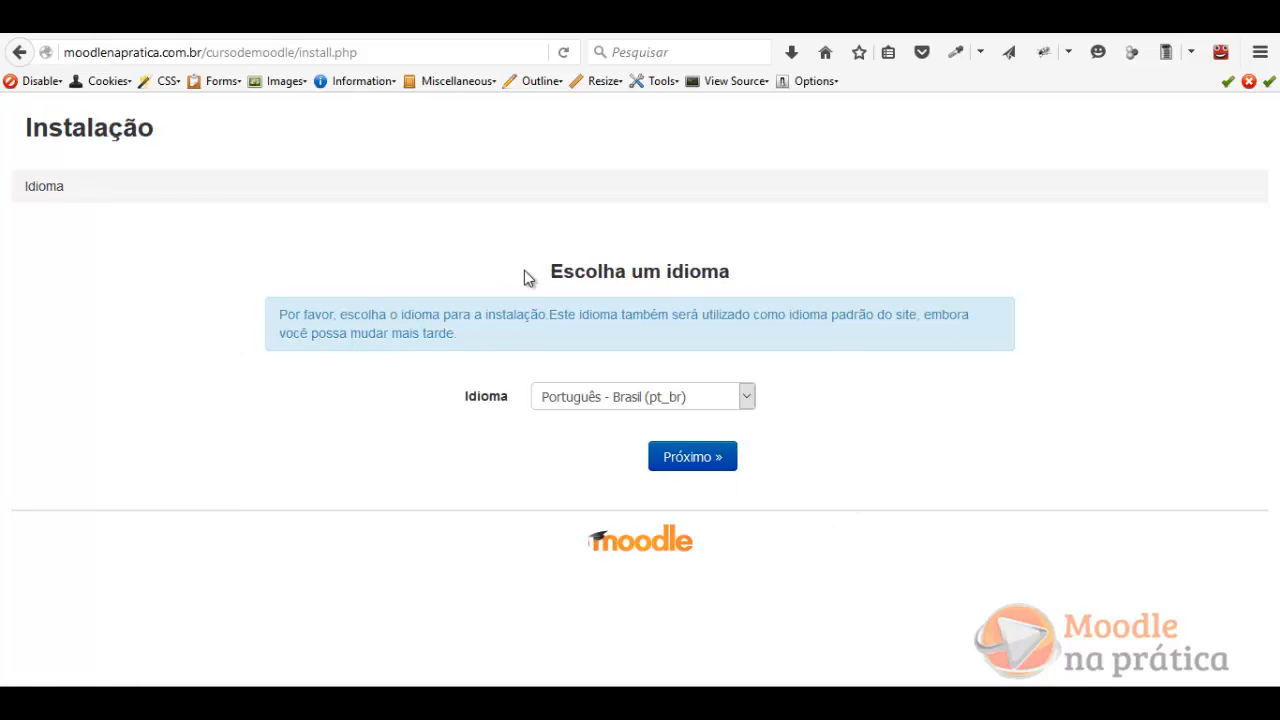
{"action": "left_click_drag", "start_coordinate": [524, 270], "coordinate": [791, 270]}
{"action": "left_click", "coordinate": [693, 456]}
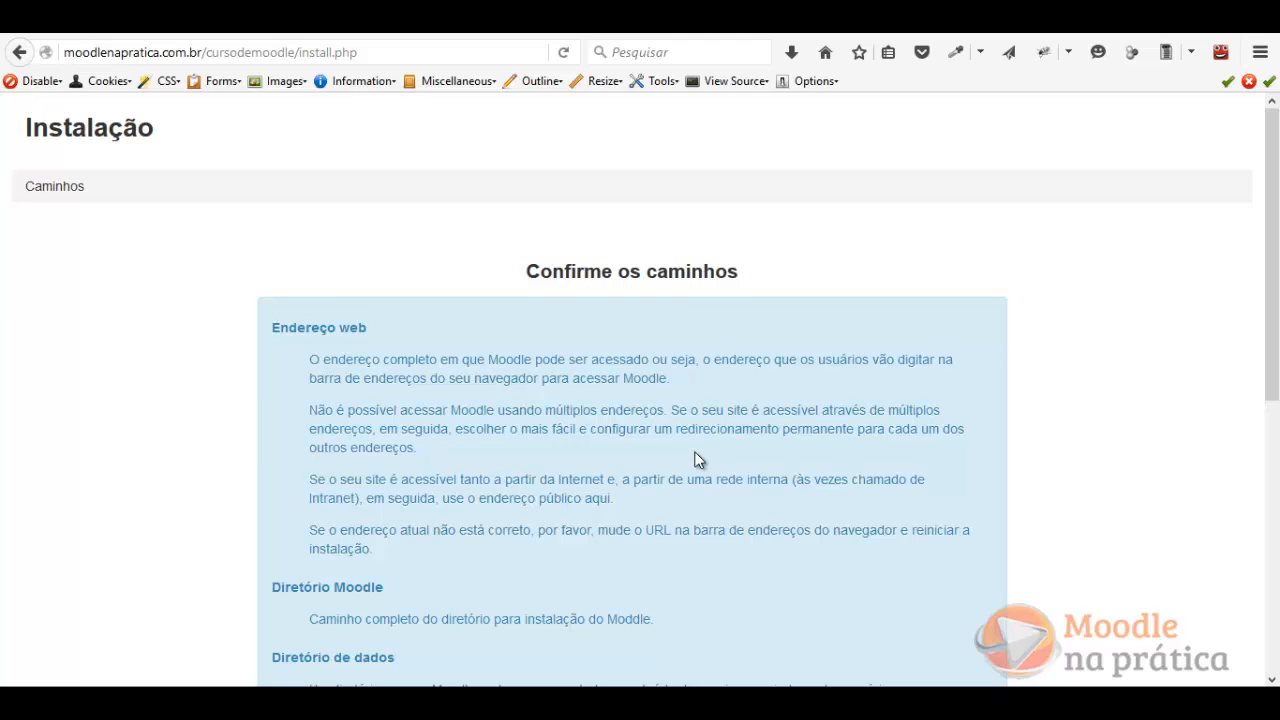
Step: Scroll the Confirme os caminhos page to review the web address and data directory
{"action": "scroll", "coordinate": [690, 455], "scroll_direction": "down", "scroll_amount": 4}
{"action": "scroll", "coordinate": [445, 550], "scroll_direction": "up", "scroll_amount": 3}
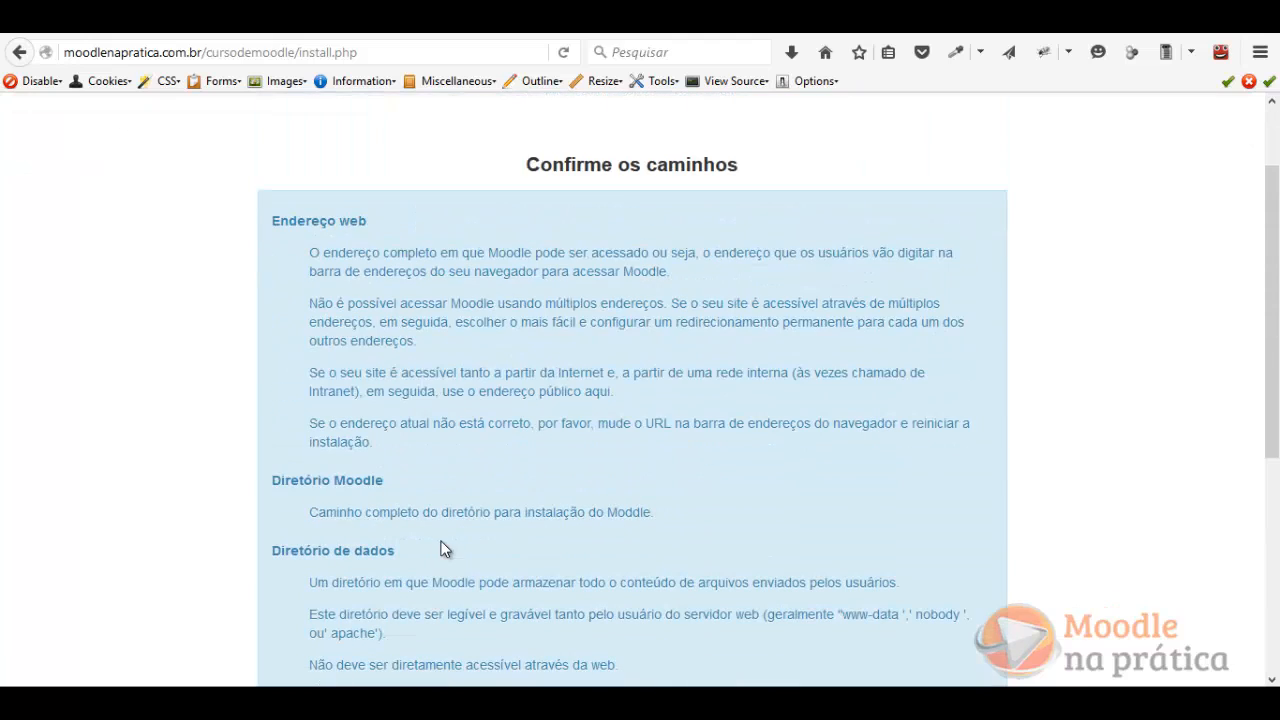
{"action": "scroll", "coordinate": [445, 550], "scroll_direction": "up", "scroll_amount": 1}
{"action": "scroll", "coordinate": [443, 545], "scroll_direction": "down", "scroll_amount": 5}
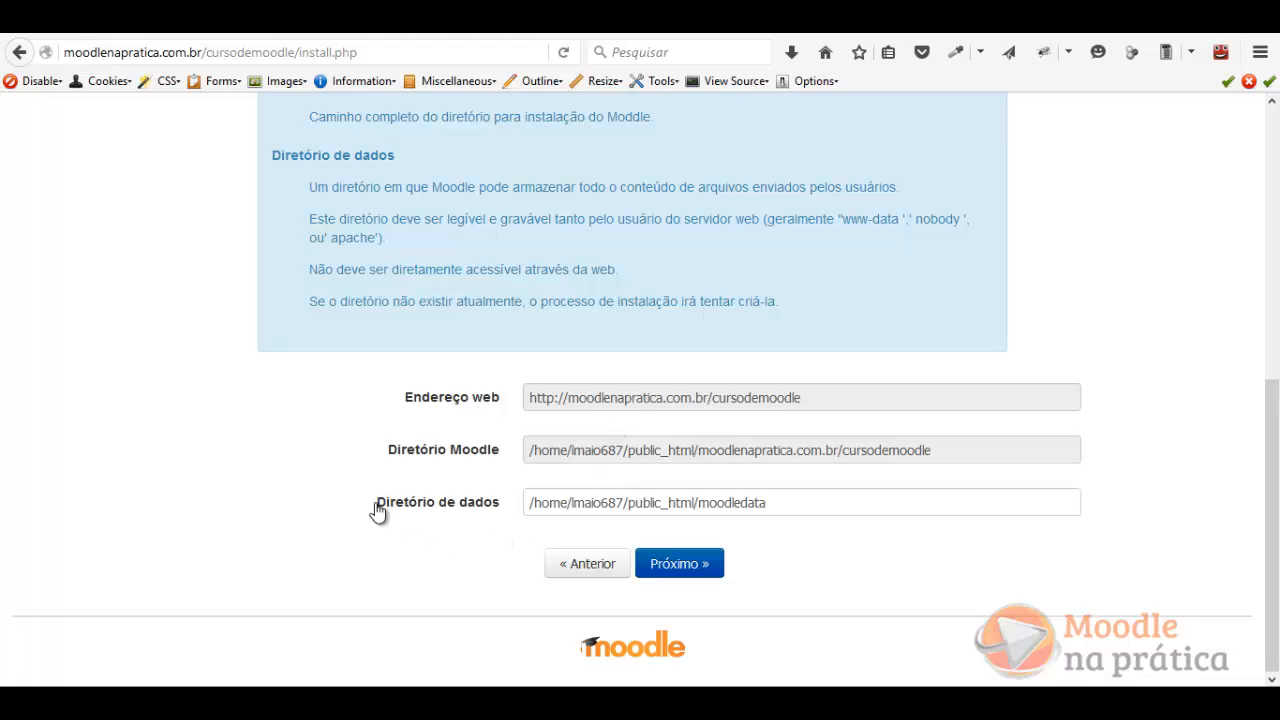
Step: Point out the Diretório de dados field and the public_html/ part of its path
{"action": "left_click_drag", "start_coordinate": [376, 504], "coordinate": [500, 513]}
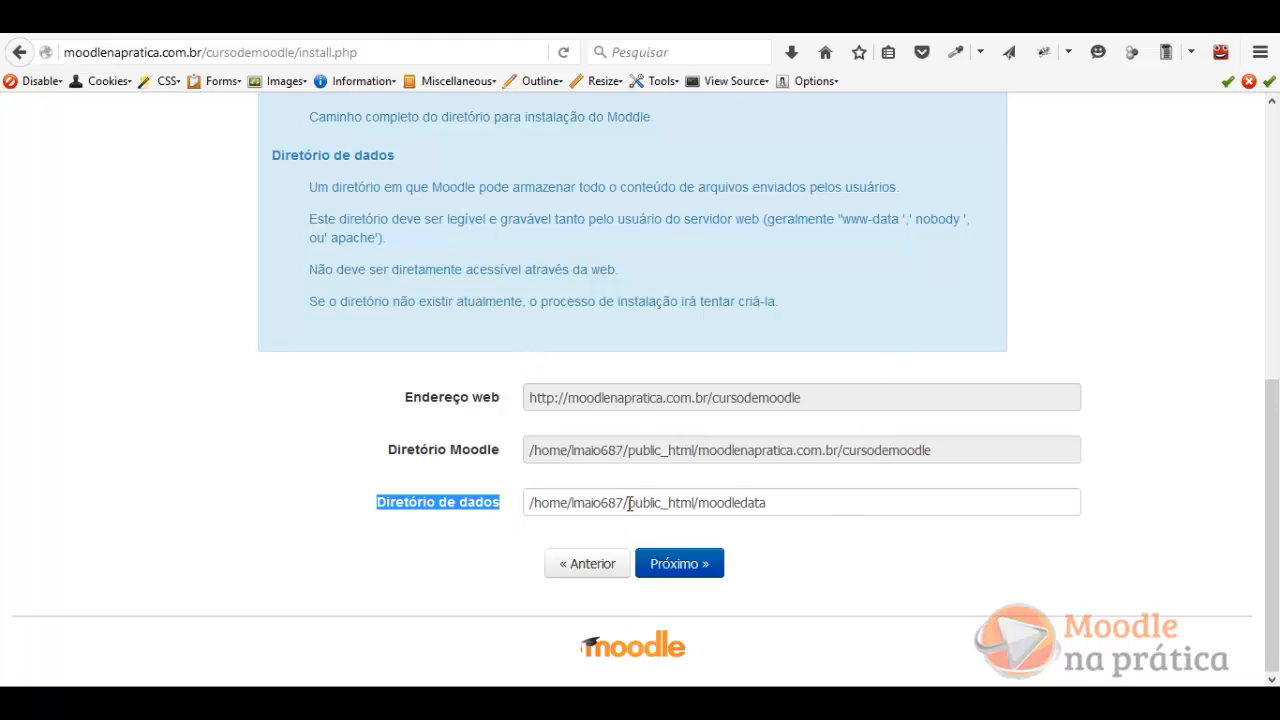
{"action": "left_click_drag", "start_coordinate": [628, 503], "coordinate": [698, 497]}
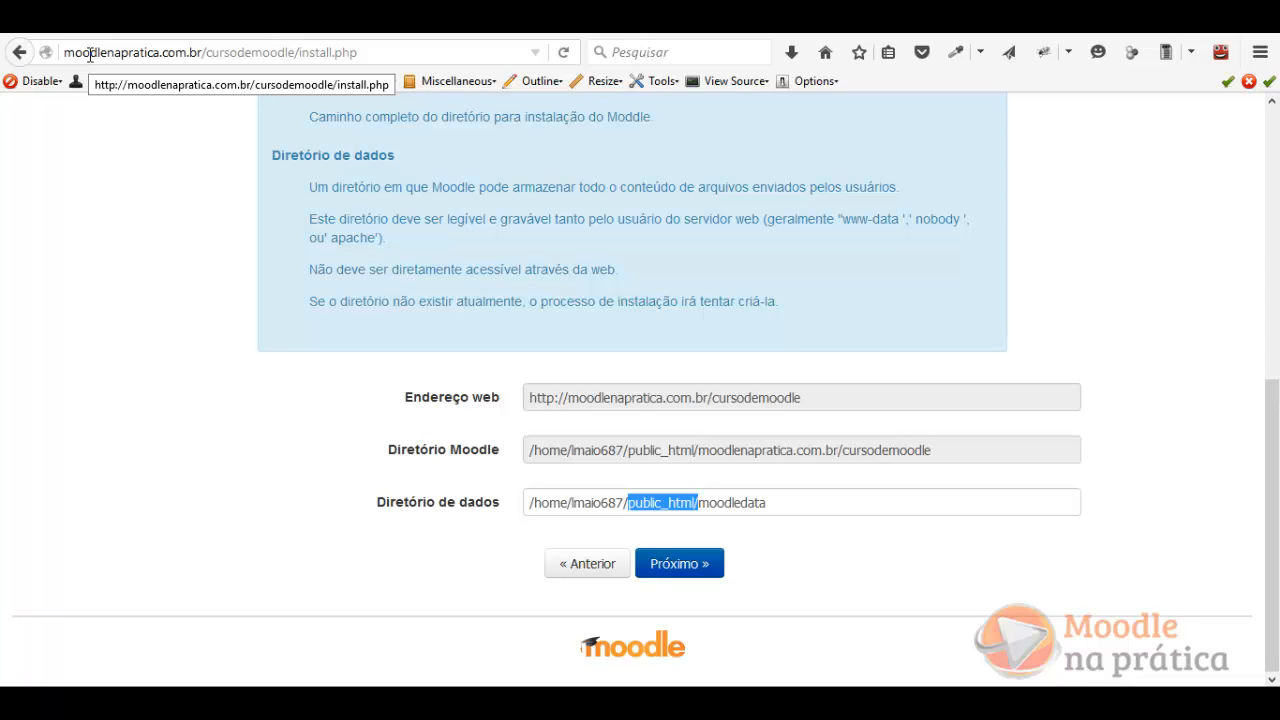
{"action": "left_click_drag", "start_coordinate": [628, 450], "coordinate": [645, 455]}
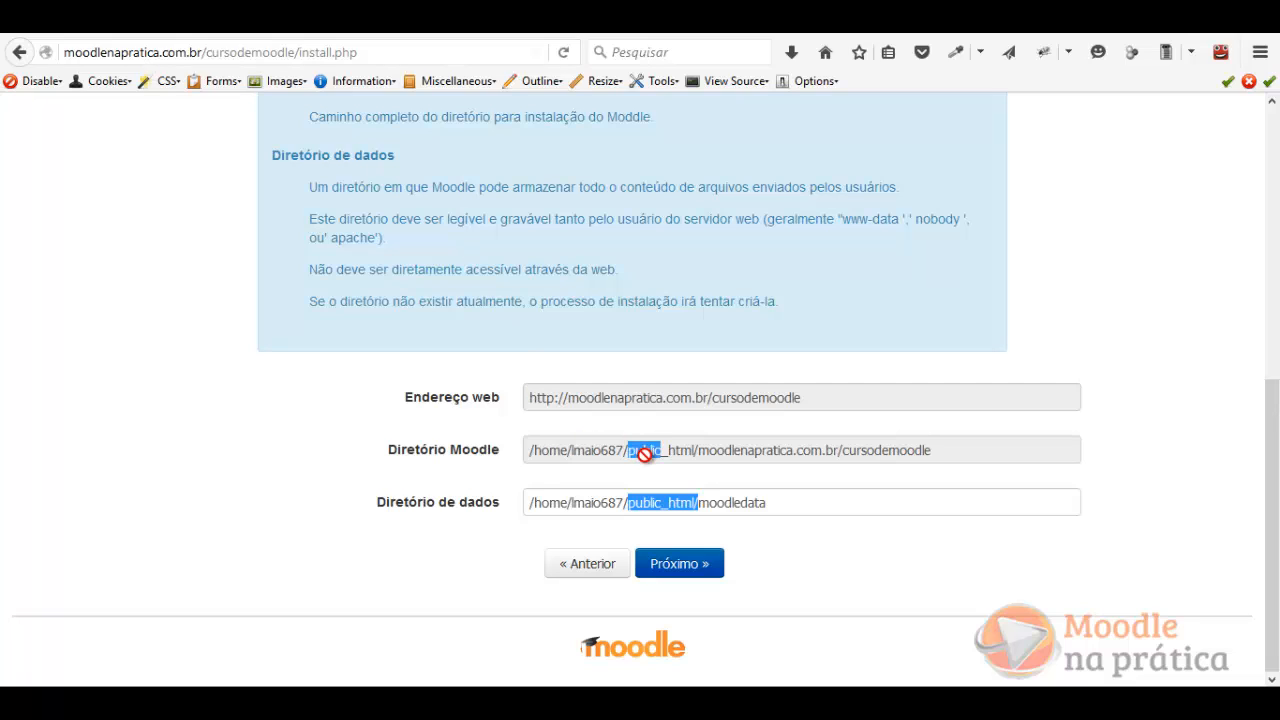
{"action": "triple_click", "coordinate": [645, 455]}
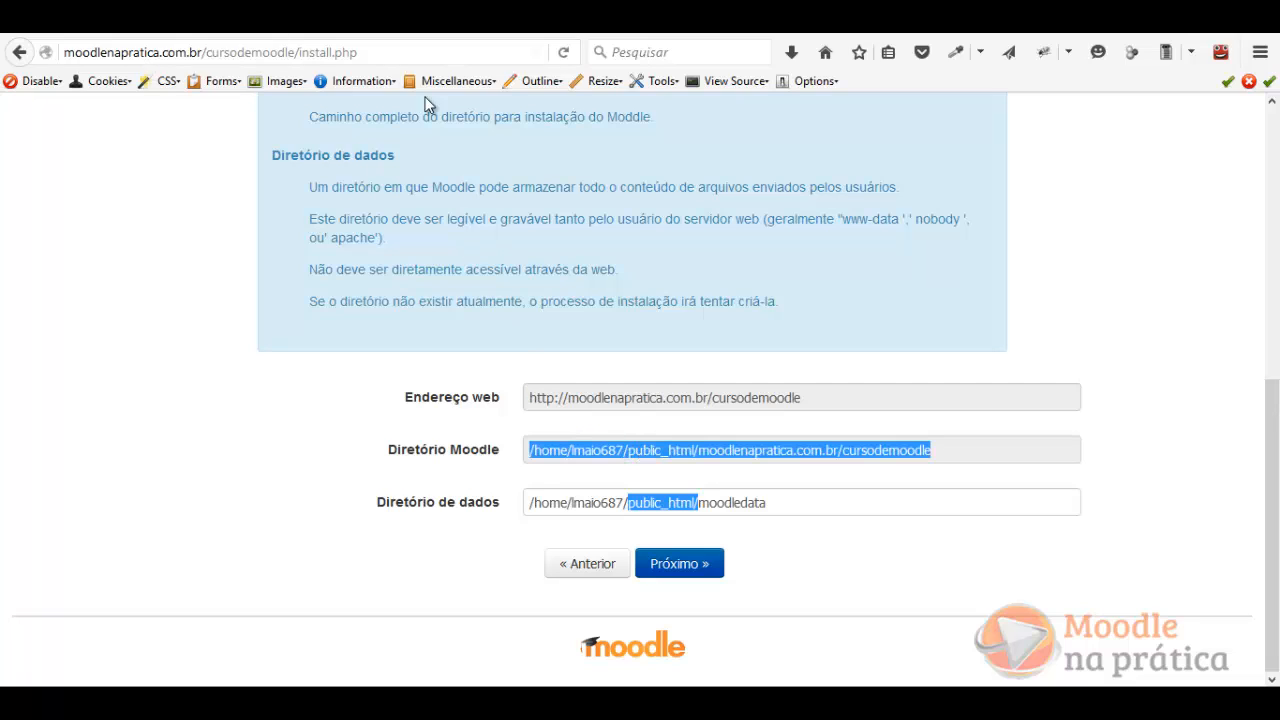
{"action": "left_click", "coordinate": [737, 504]}
{"action": "left_click_drag", "start_coordinate": [363, 509], "coordinate": [494, 514]}
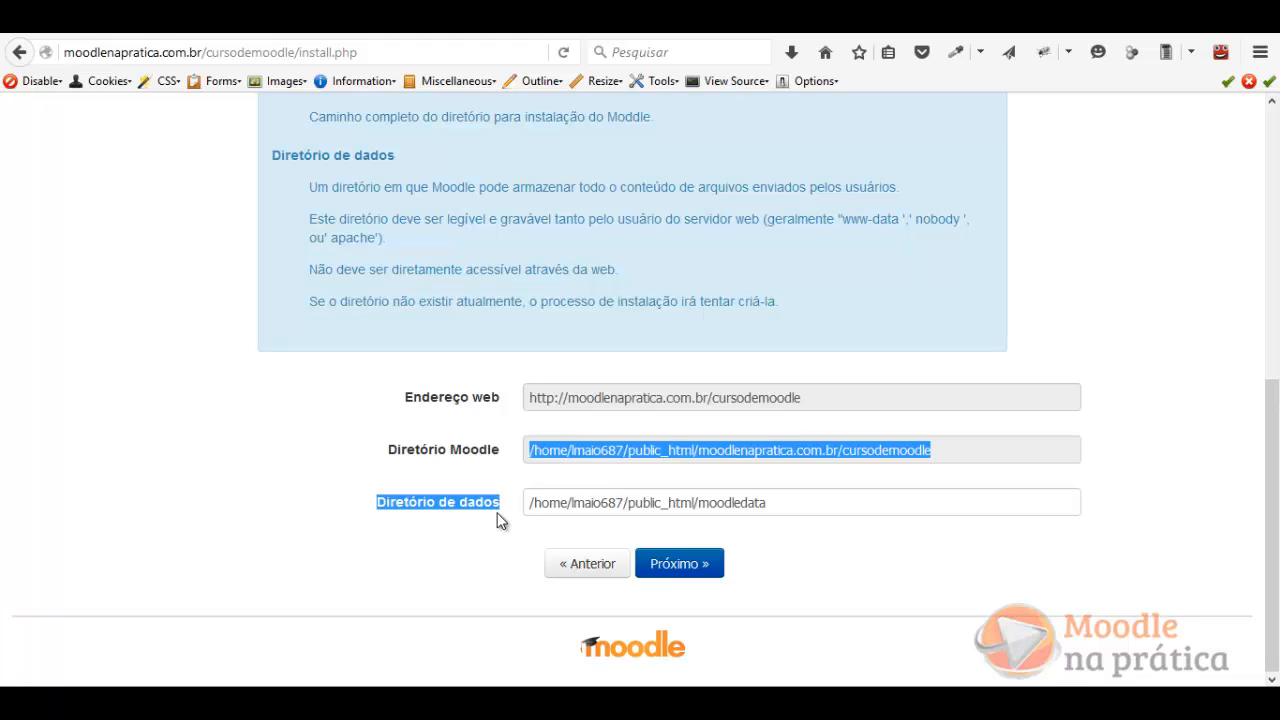
{"action": "double_click", "coordinate": [722, 503]}
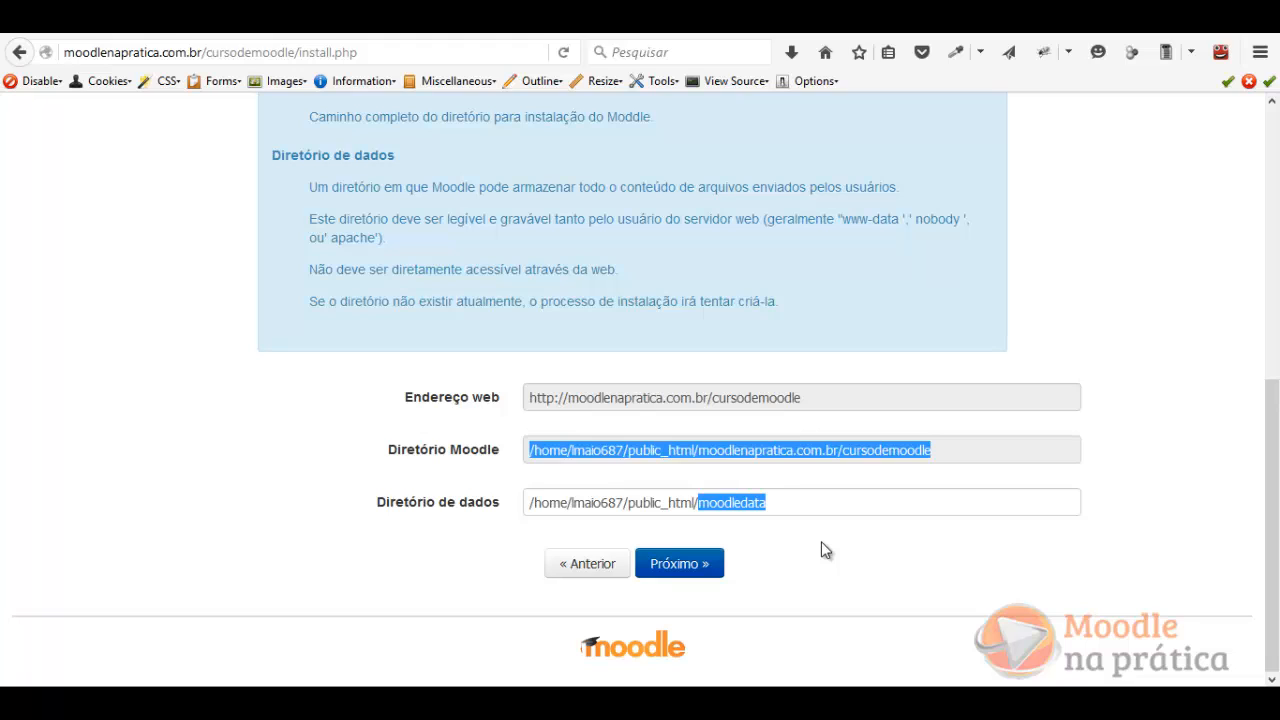
Step: Remove 'public_html/' from the data path and append '-cursomdl/' to moodledata
{"action": "key", "text": "Left"}
{"action": "key", "text": "BackSpace"}
{"action": "key", "text": "BackSpace"}
{"action": "key", "text": "BackSpace"}
{"action": "key", "text": "BackSpace"}
{"action": "key", "text": "BackSpace"}
{"action": "key", "text": "BackSpace"}
{"action": "key", "text": "BackSpace"}
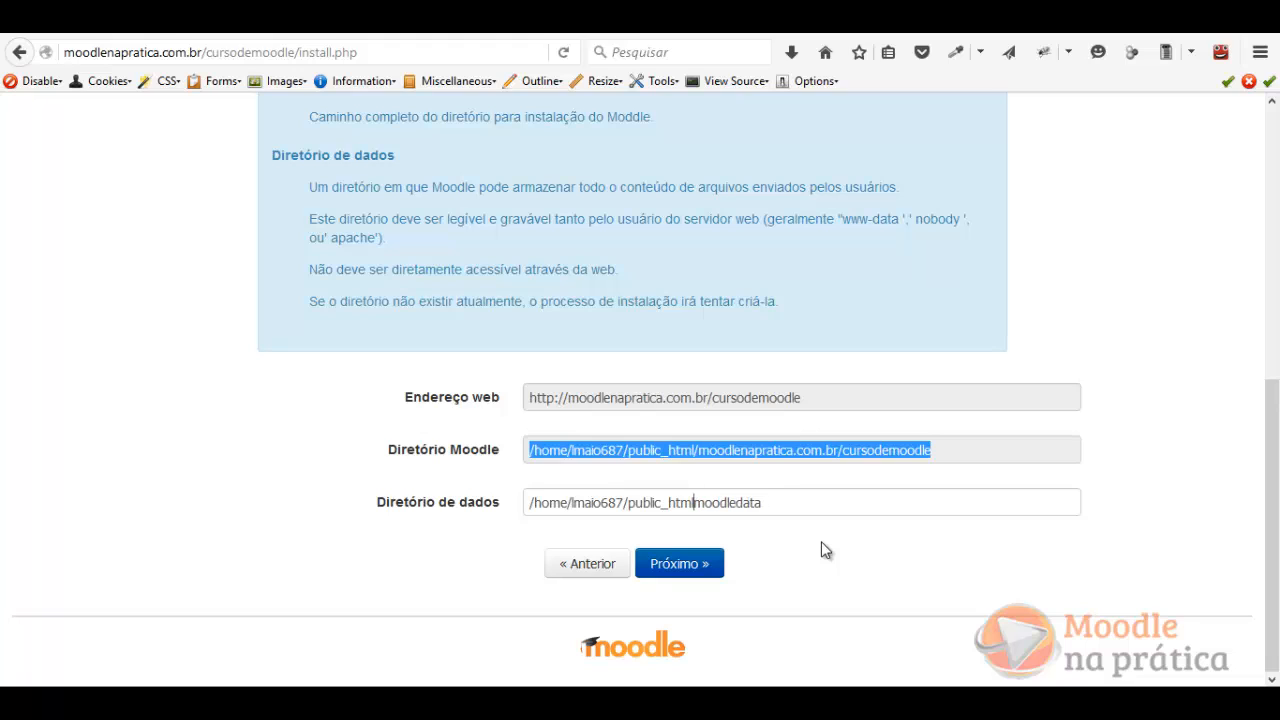
{"action": "key", "text": "BackSpace"}
{"action": "key", "text": "BackSpace"}
{"action": "key", "text": "BackSpace"}
{"action": "key", "text": "BackSpace"}
{"action": "key", "text": "BackSpace"}
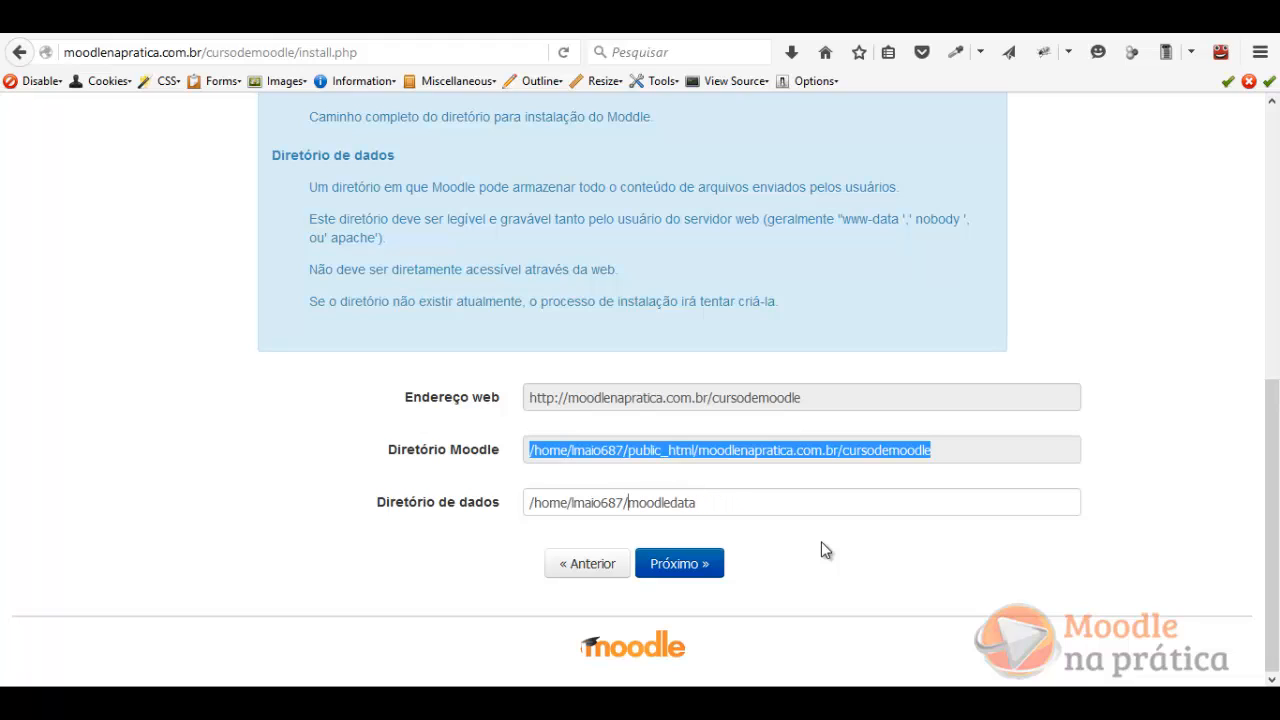
{"action": "key", "text": "BackSpace"}
{"action": "key", "text": "End"}
{"action": "type", "text": "-cursomdl"}
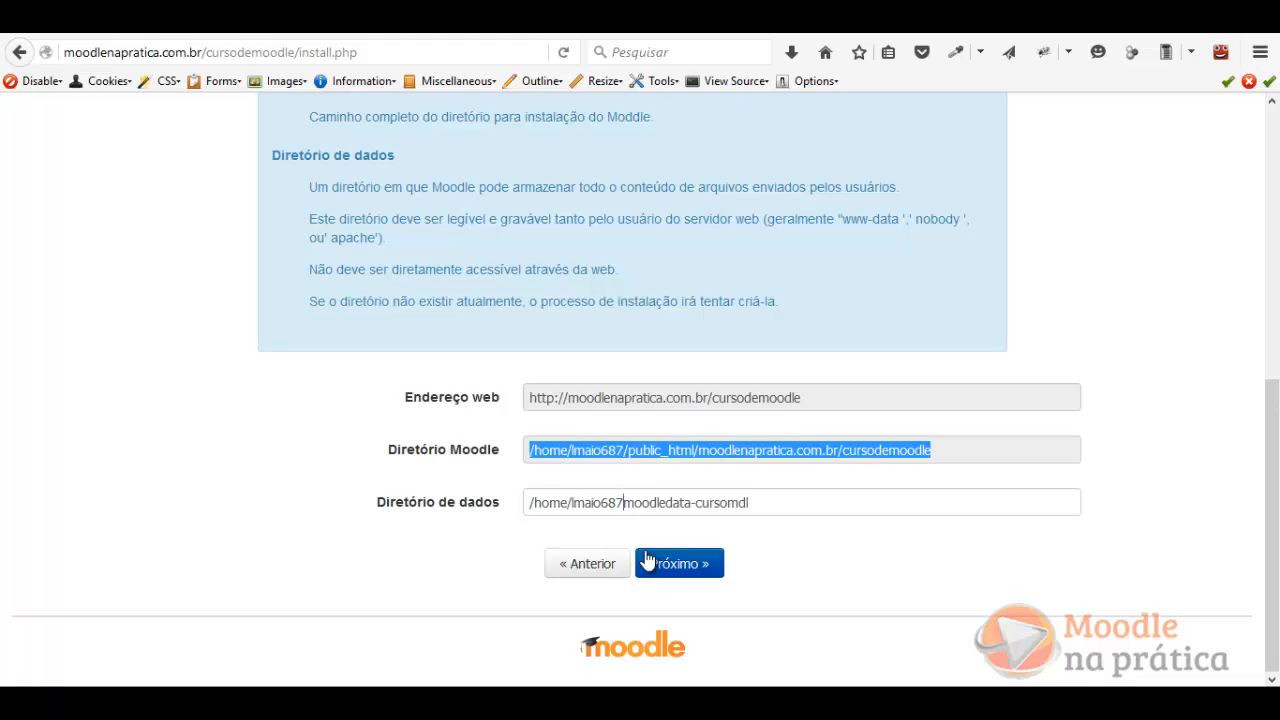
{"action": "type", "text": "/"}
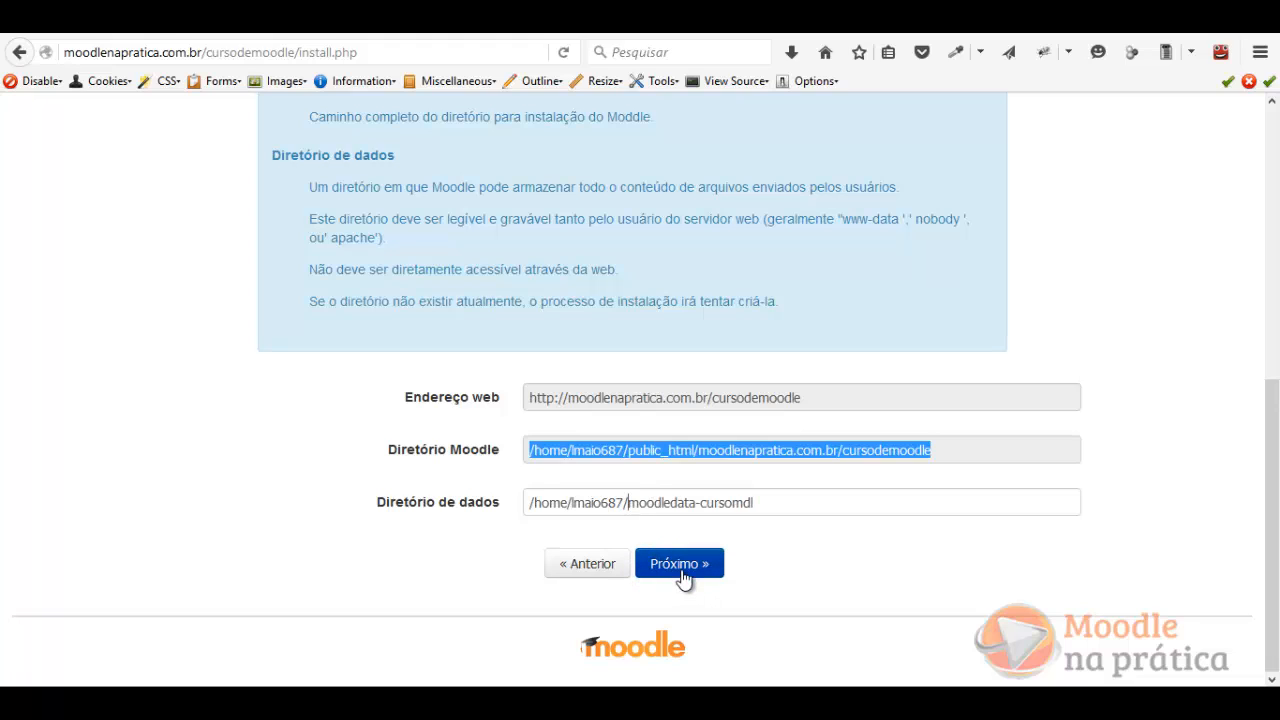
Step: Submit the paths and accept the Improved MySQL driver to reach the database settings
{"action": "left_click", "coordinate": [682, 577]}
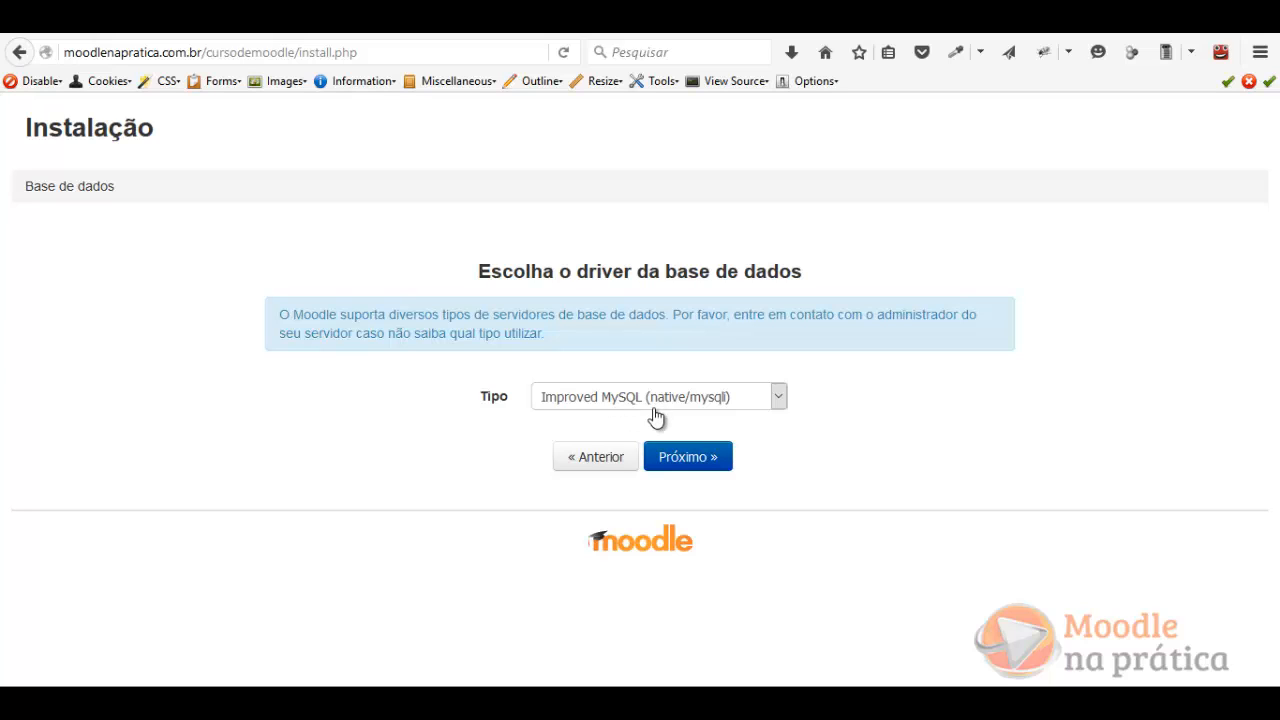
{"action": "left_click", "coordinate": [695, 468]}
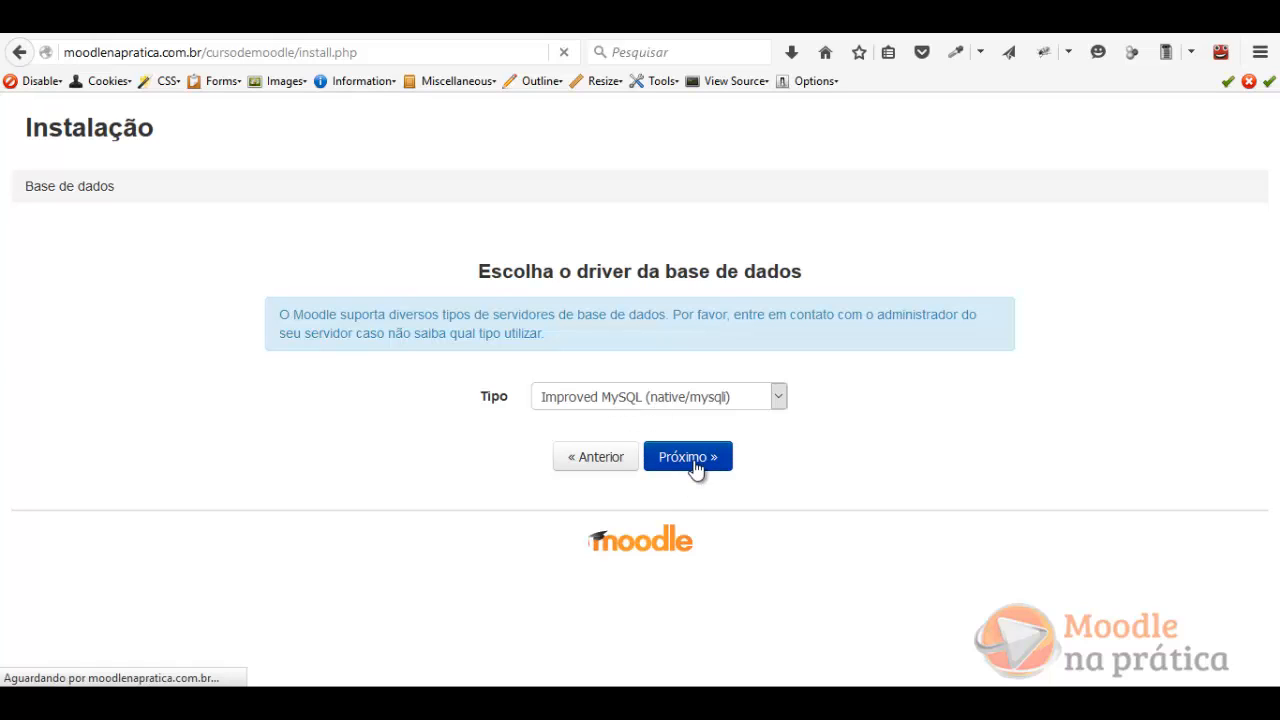
{"action": "scroll", "coordinate": [686, 451], "scroll_direction": "down", "scroll_amount": 1}
{"action": "scroll", "coordinate": [600, 465], "scroll_direction": "down", "scroll_amount": 2}
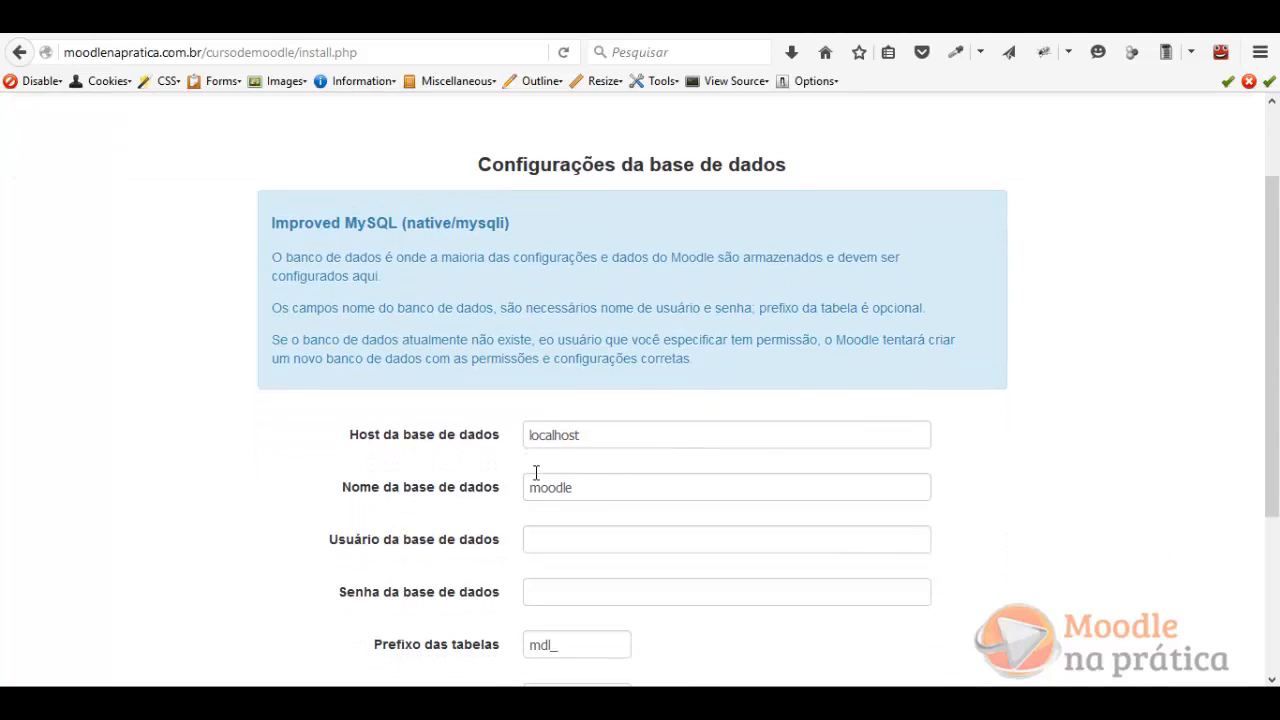
{"action": "scroll", "coordinate": [491, 502], "scroll_direction": "down", "scroll_amount": 3}
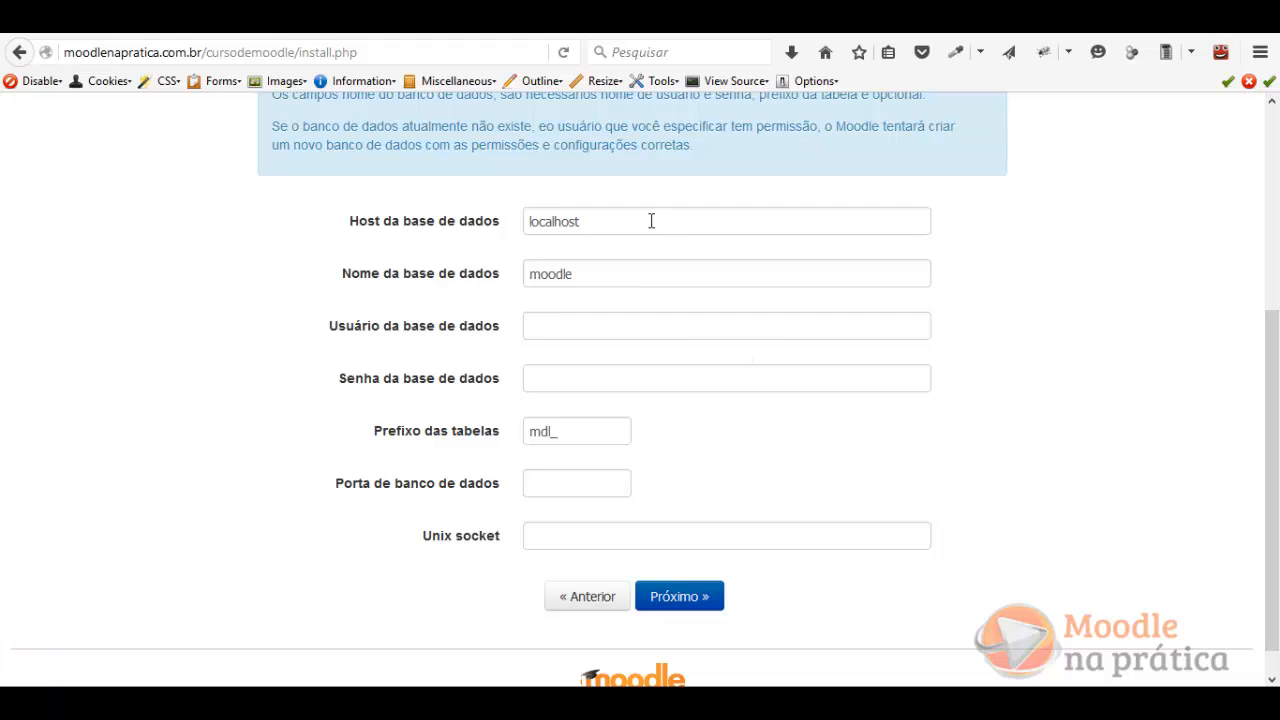
Step: Highlight localhost as the database host value
{"action": "left_click_drag", "start_coordinate": [651, 218], "coordinate": [327, 222]}
{"action": "left_click", "coordinate": [591, 217]}
{"action": "left_click", "coordinate": [434, 213]}
{"action": "key", "text": "alt+Tab"}
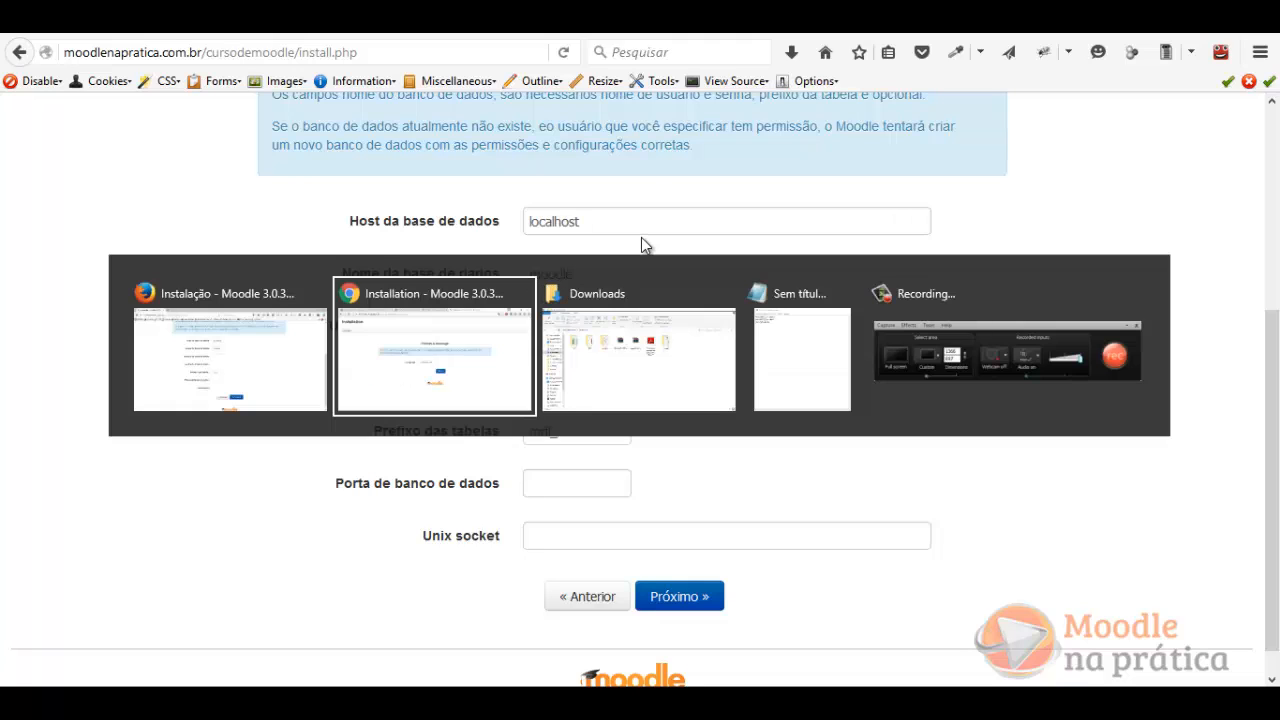
Step: Replace the default database name 'moodle' with the saved database name from the notes
{"action": "key", "text": "alt+Tab"}
{"action": "key", "text": "alt+Tab"}
{"action": "left_click", "coordinate": [67, 98]}
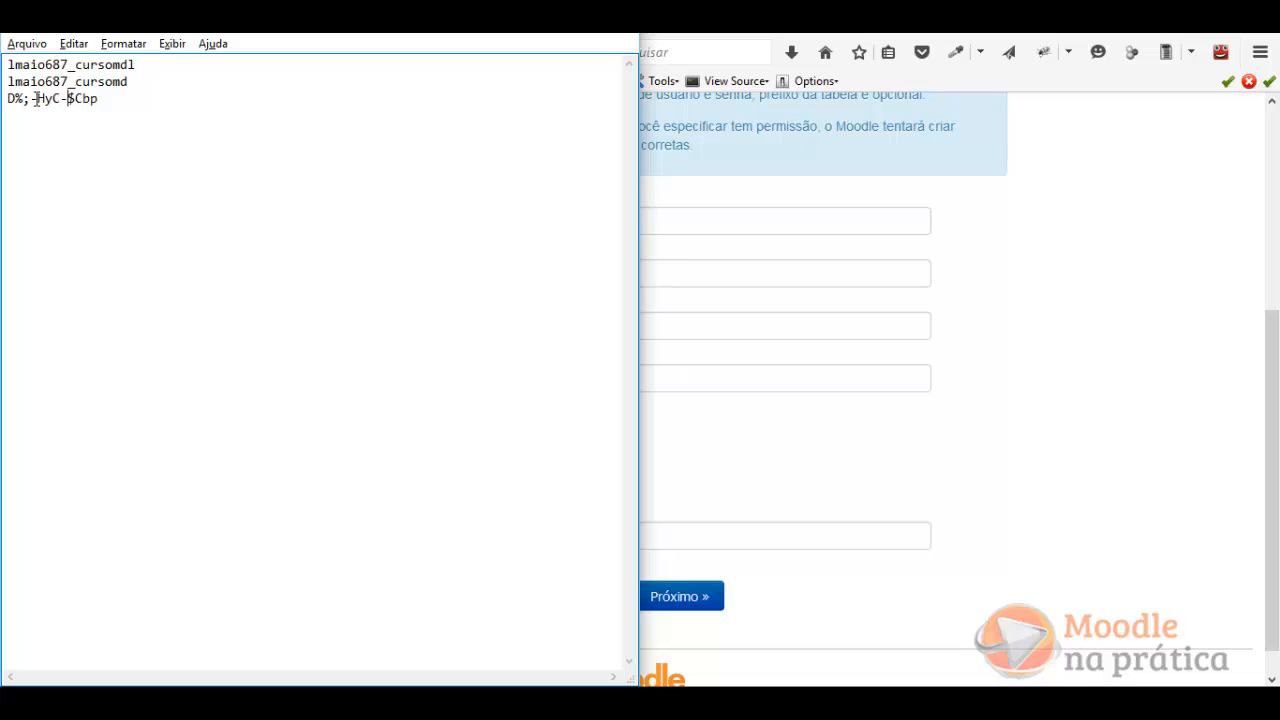
{"action": "left_click_drag", "start_coordinate": [155, 66], "coordinate": [4, 66]}
{"action": "key", "text": "ctrl+c"}
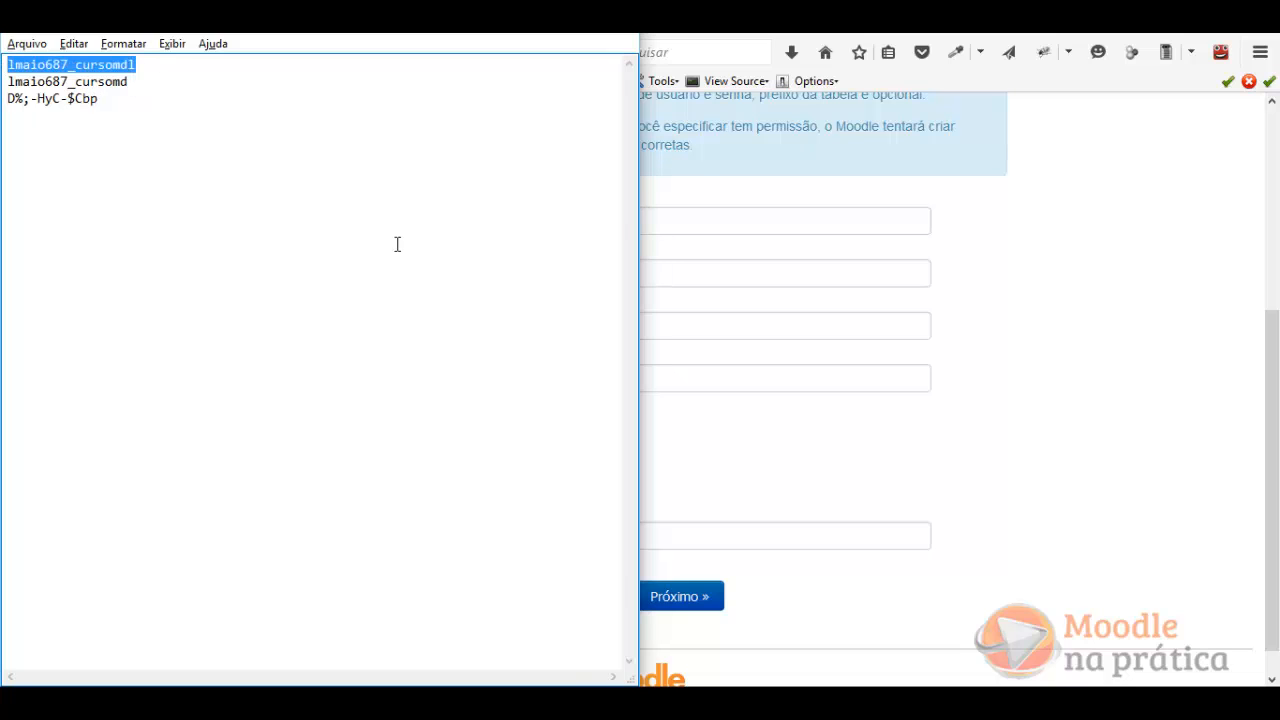
{"action": "left_click", "coordinate": [709, 222]}
{"action": "left_click_drag", "start_coordinate": [610, 274], "coordinate": [317, 260]}
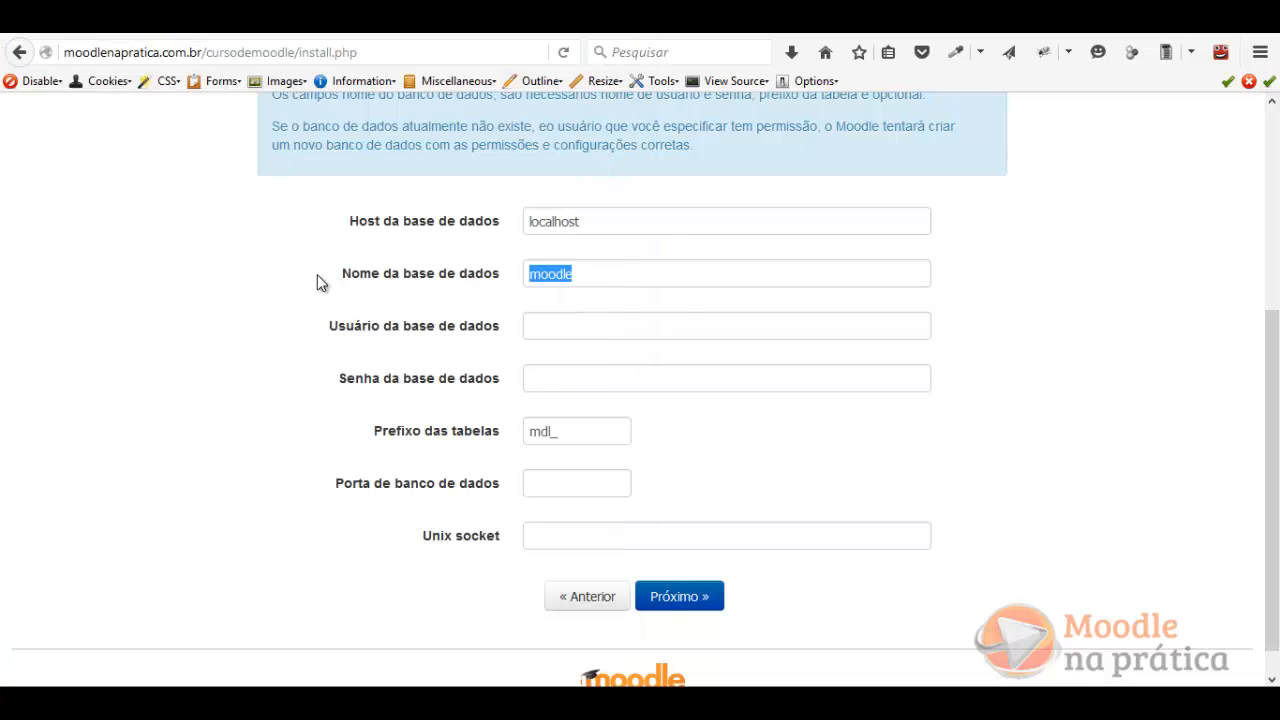
{"action": "key", "text": "ctrl+v"}
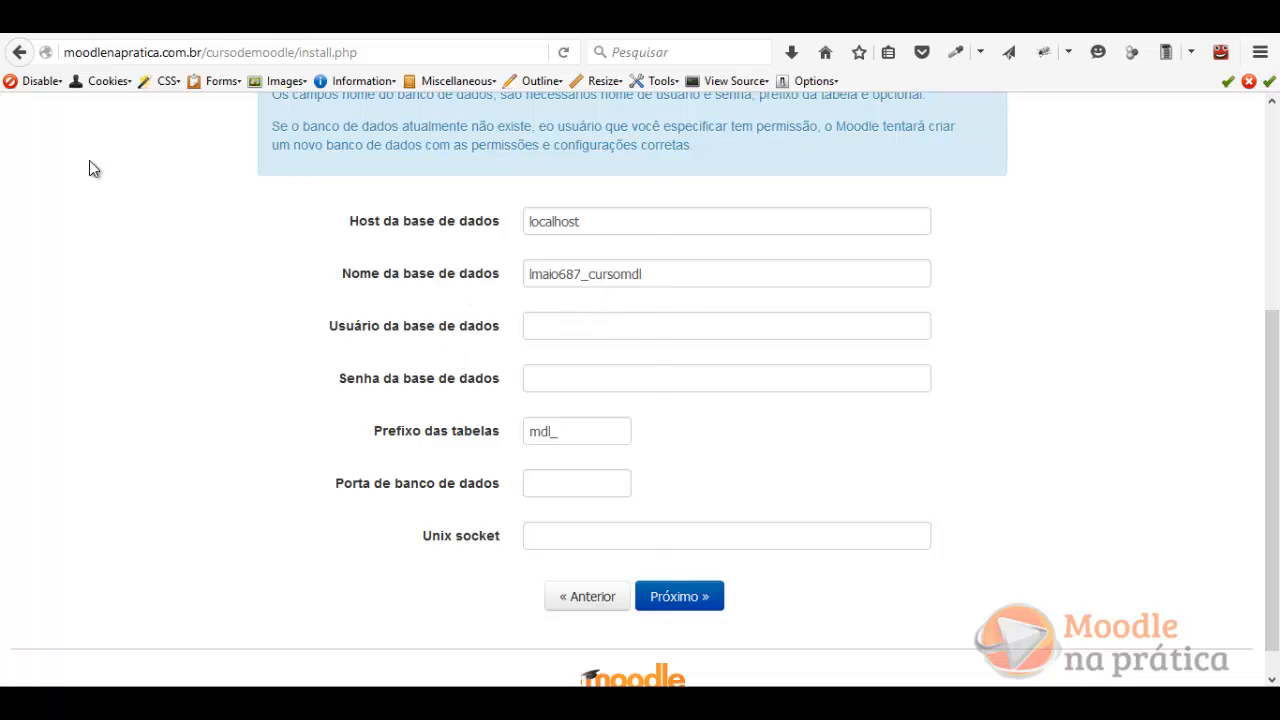
Step: Copy the saved database user name into the database user field
{"action": "key", "text": "alt+Tab"}
{"action": "left_click_drag", "start_coordinate": [138, 81], "coordinate": [8, 82]}
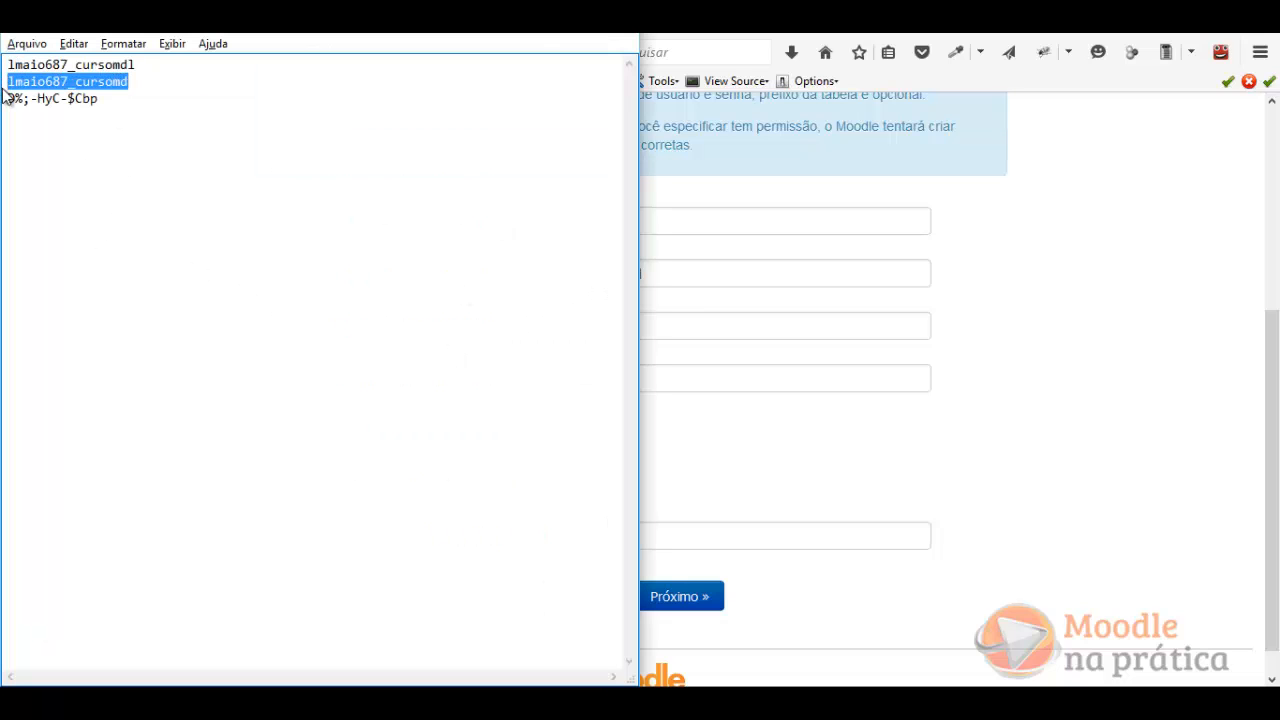
{"action": "key", "text": "ctrl+c"}
{"action": "key", "text": "alt+Tab"}
{"action": "left_click", "coordinate": [534, 323]}
{"action": "key", "text": "ctrl+v"}
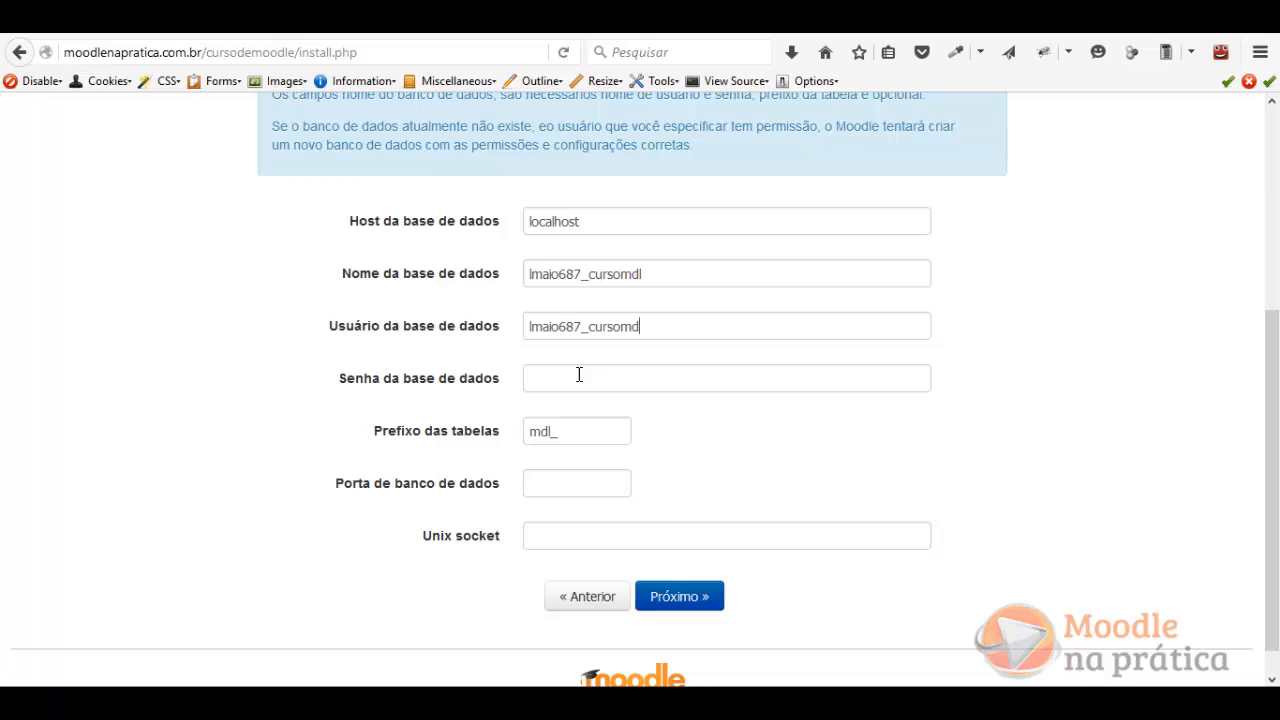
Step: Copy the saved database password and place the caret in the password field
{"action": "key", "text": "alt+Tab"}
{"action": "left_click_drag", "start_coordinate": [104, 100], "coordinate": [5, 98]}
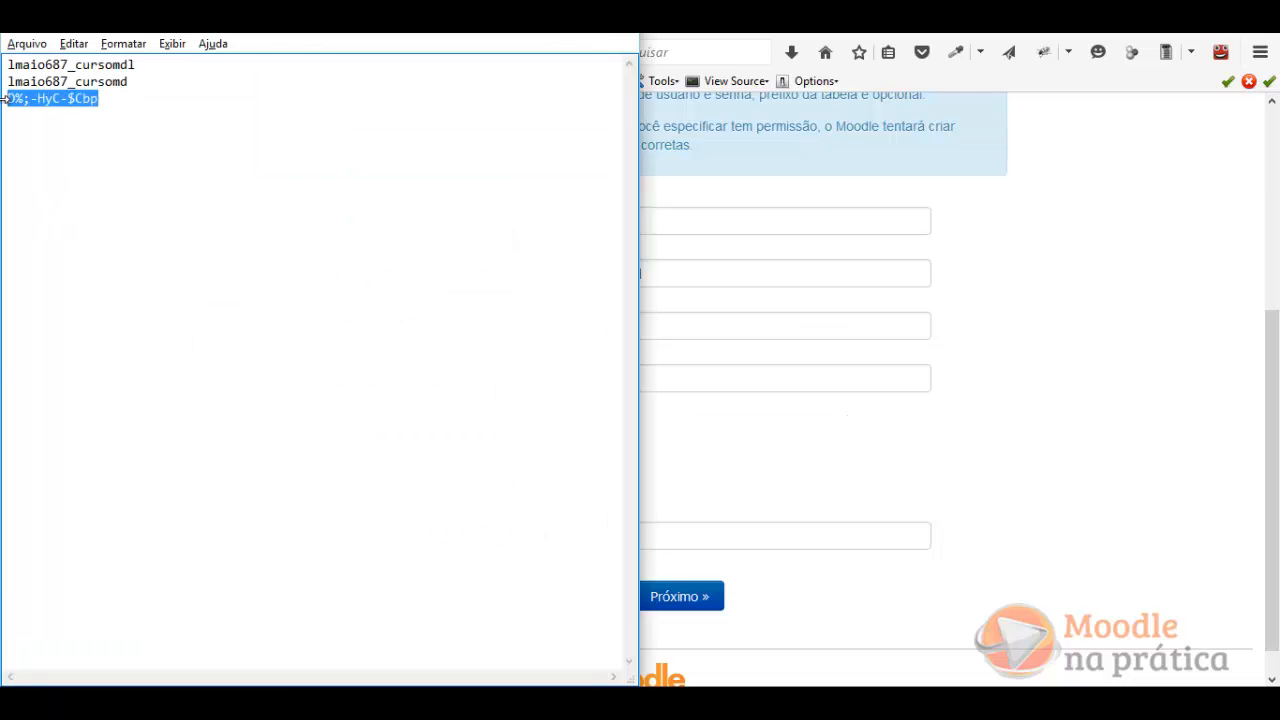
{"action": "key", "text": "ctrl+c"}
{"action": "key", "text": "alt+Tab"}
{"action": "left_click", "coordinate": [601, 375]}
Step: Paste the database password, change the table prefix to mnp_, and submit the settings
{"action": "key", "text": "ctrl+v"}
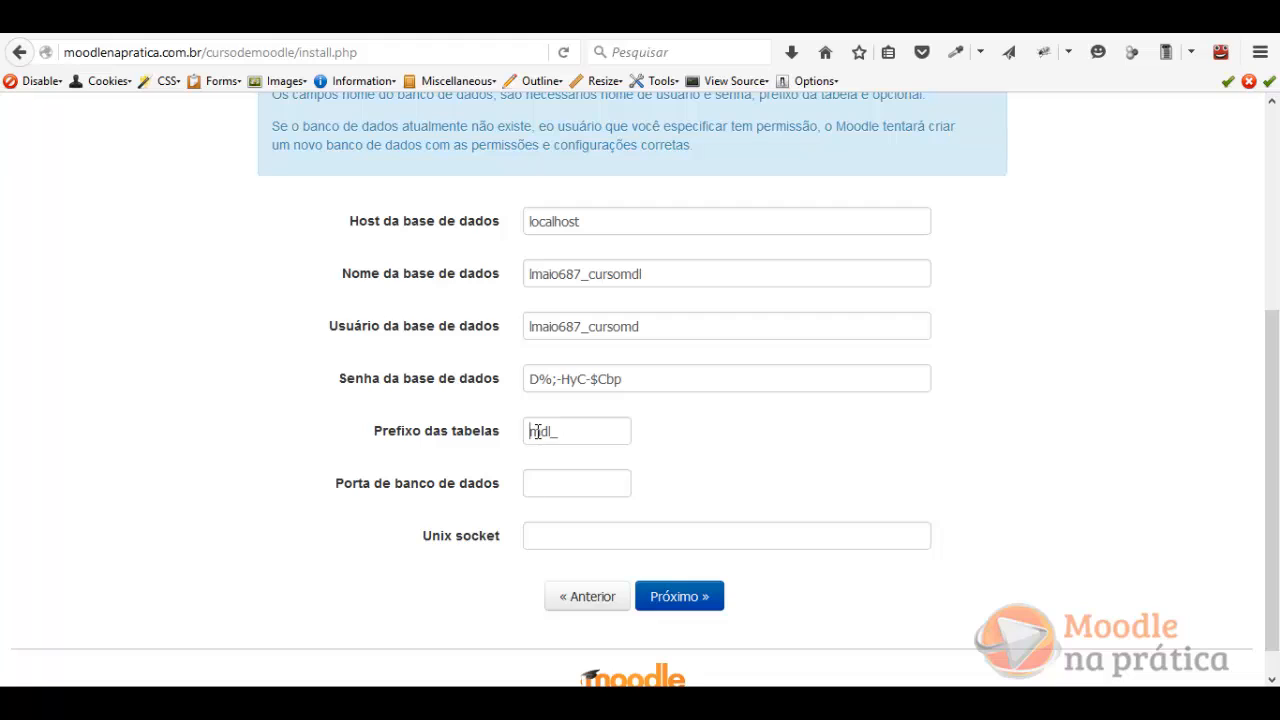
{"action": "left_click_drag", "start_coordinate": [532, 430], "coordinate": [554, 431]}
{"action": "type", "text": "np"}
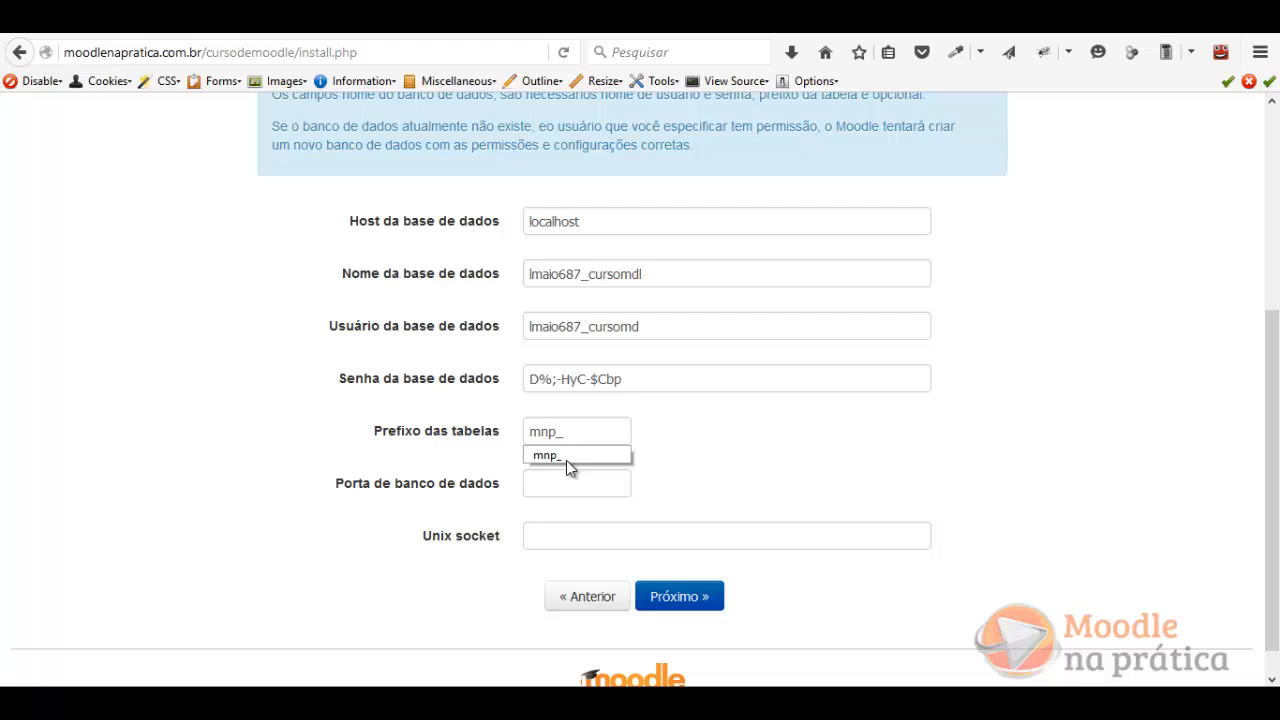
{"action": "left_click", "coordinate": [814, 435]}
{"action": "left_click", "coordinate": [684, 603]}
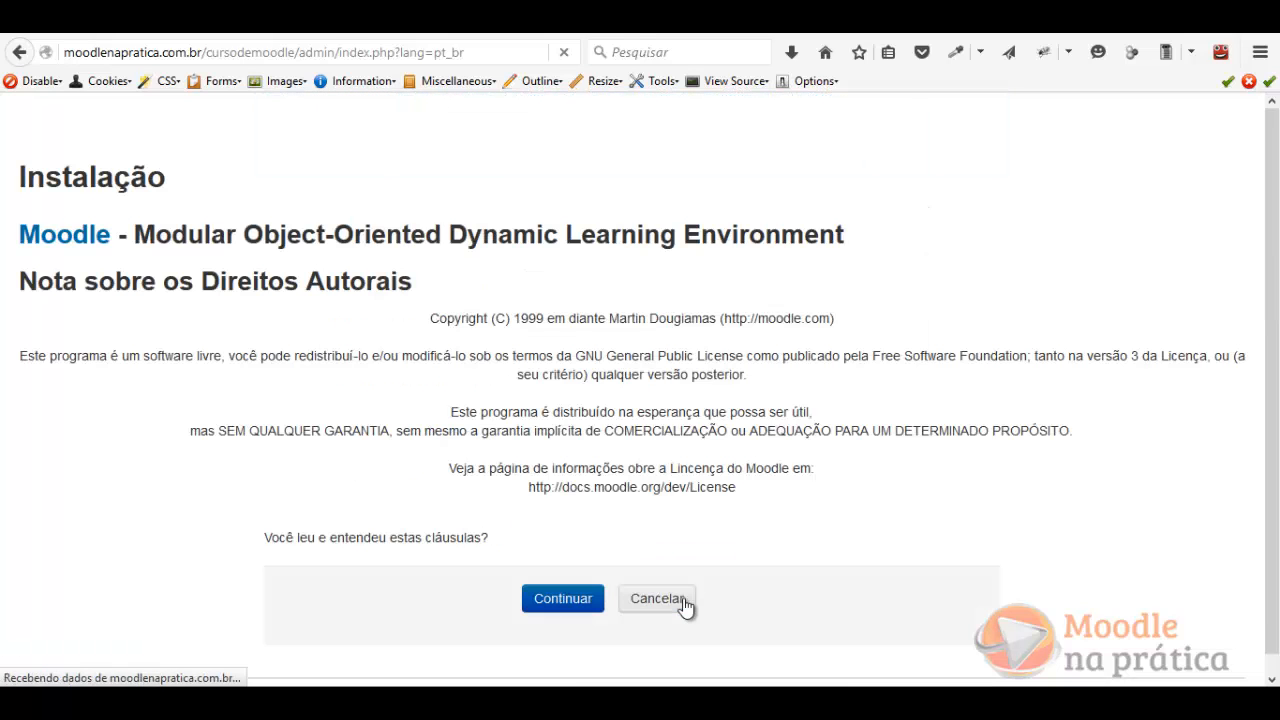
Step: Accept the copyright notice with Continuar
{"action": "left_click", "coordinate": [568, 600]}
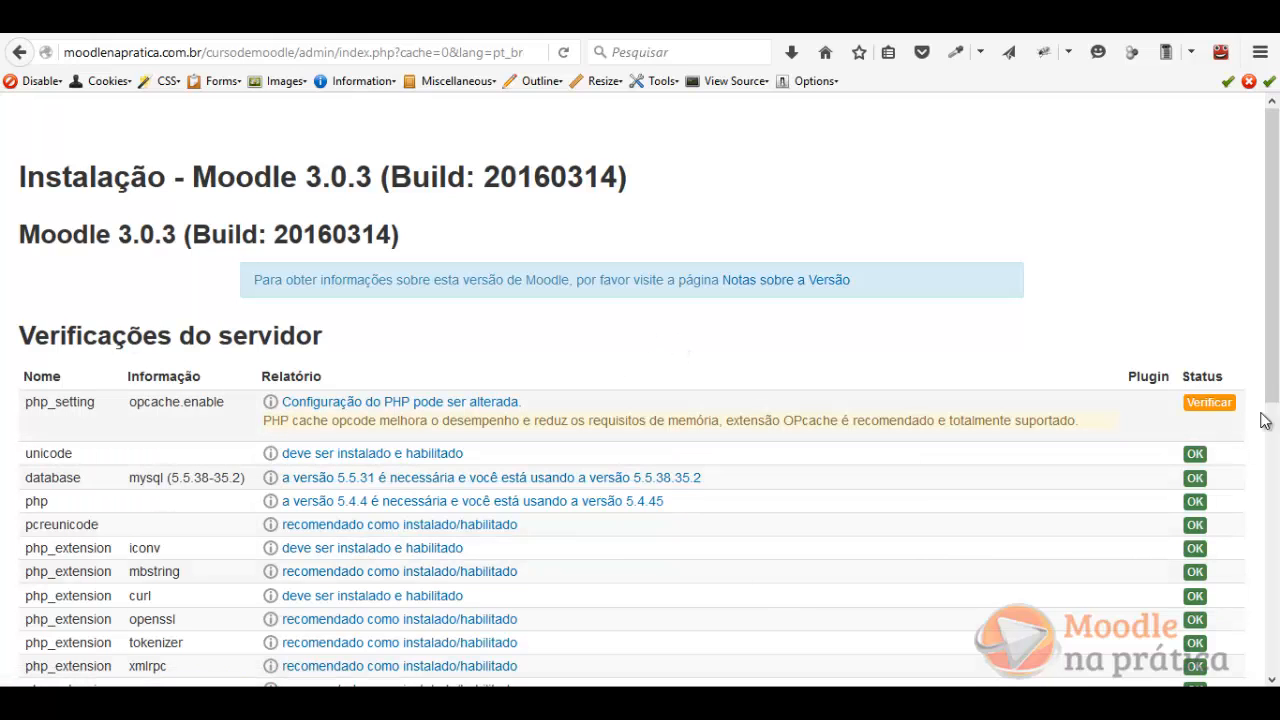
Step: Inspect the server checks table, examining the opcache.enable warning
{"action": "left_click_drag", "start_coordinate": [1272, 297], "coordinate": [1170, 430]}
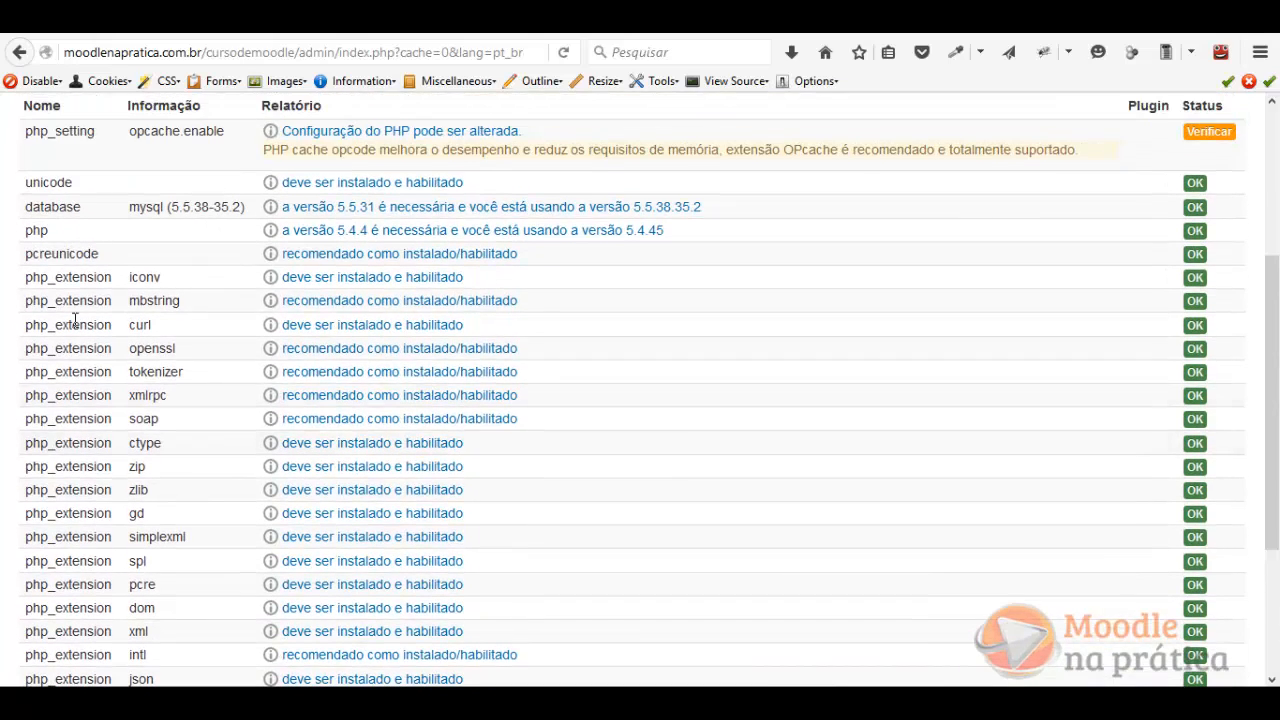
{"action": "scroll", "coordinate": [60, 560], "scroll_direction": "up", "scroll_amount": 5}
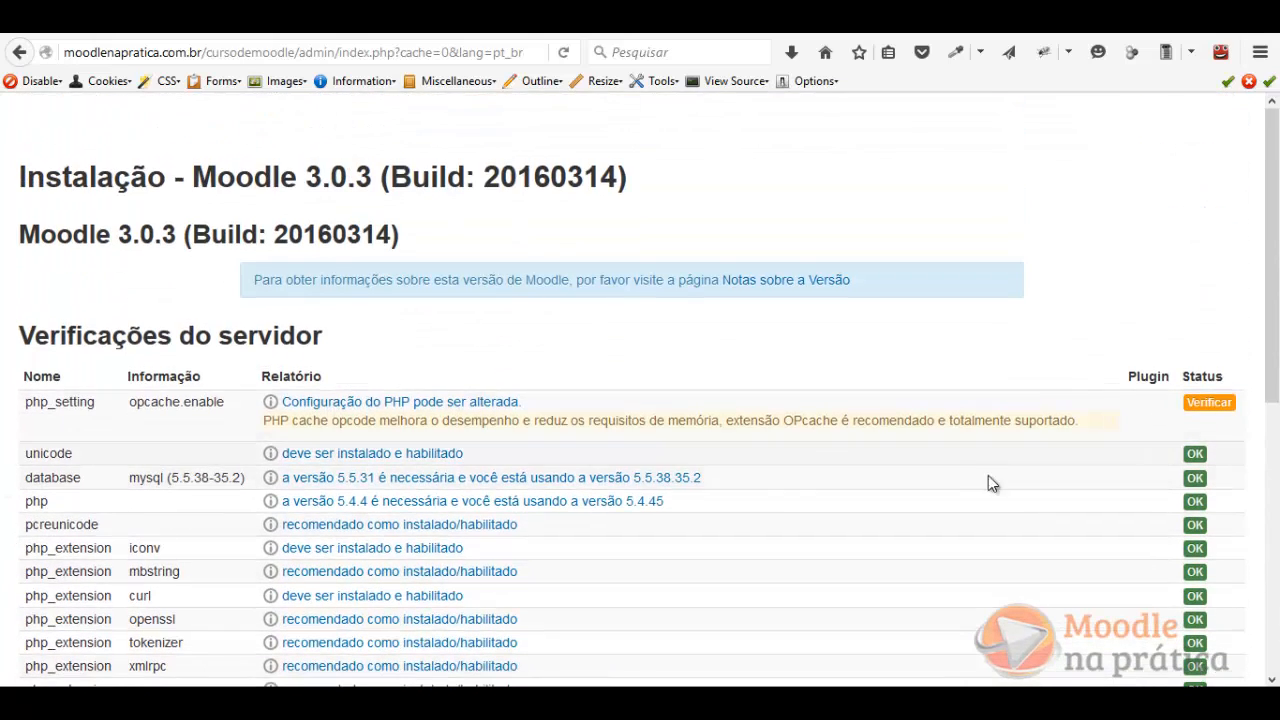
{"action": "scroll", "coordinate": [1100, 500], "scroll_direction": "down", "scroll_amount": 7}
{"action": "scroll", "coordinate": [1103, 505], "scroll_direction": "down", "scroll_amount": 2}
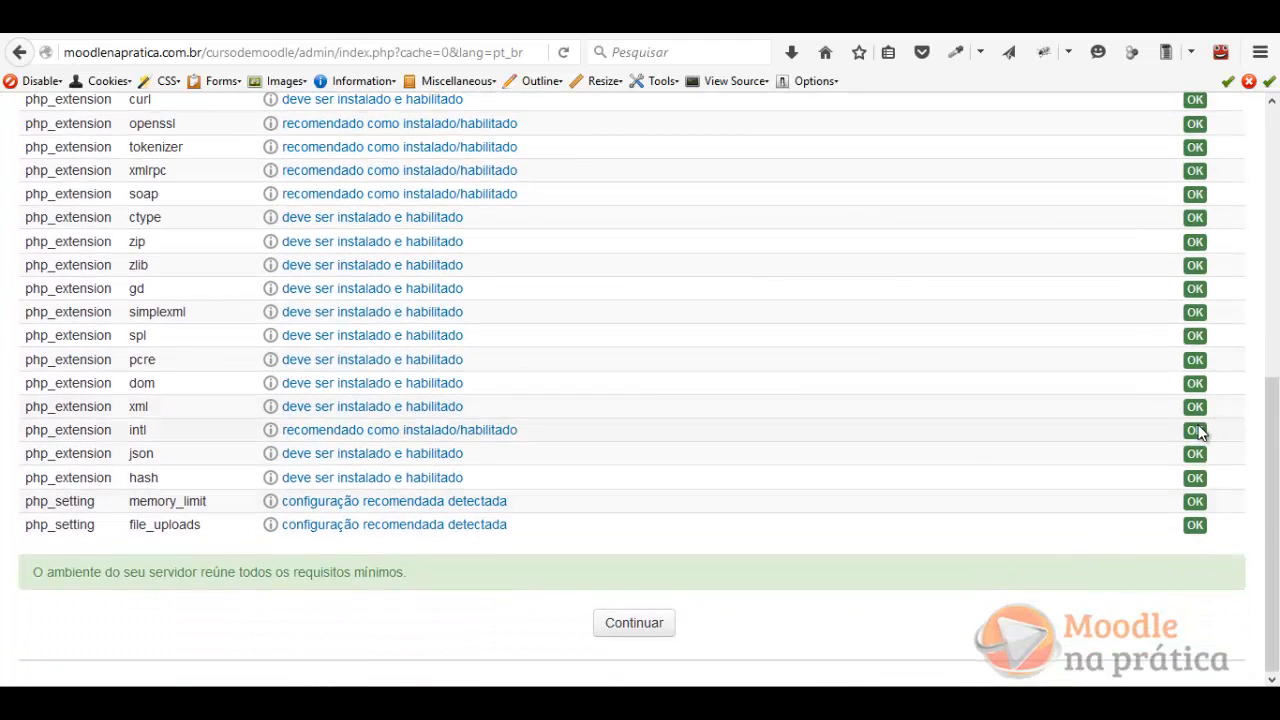
{"action": "double_click", "coordinate": [1196, 383]}
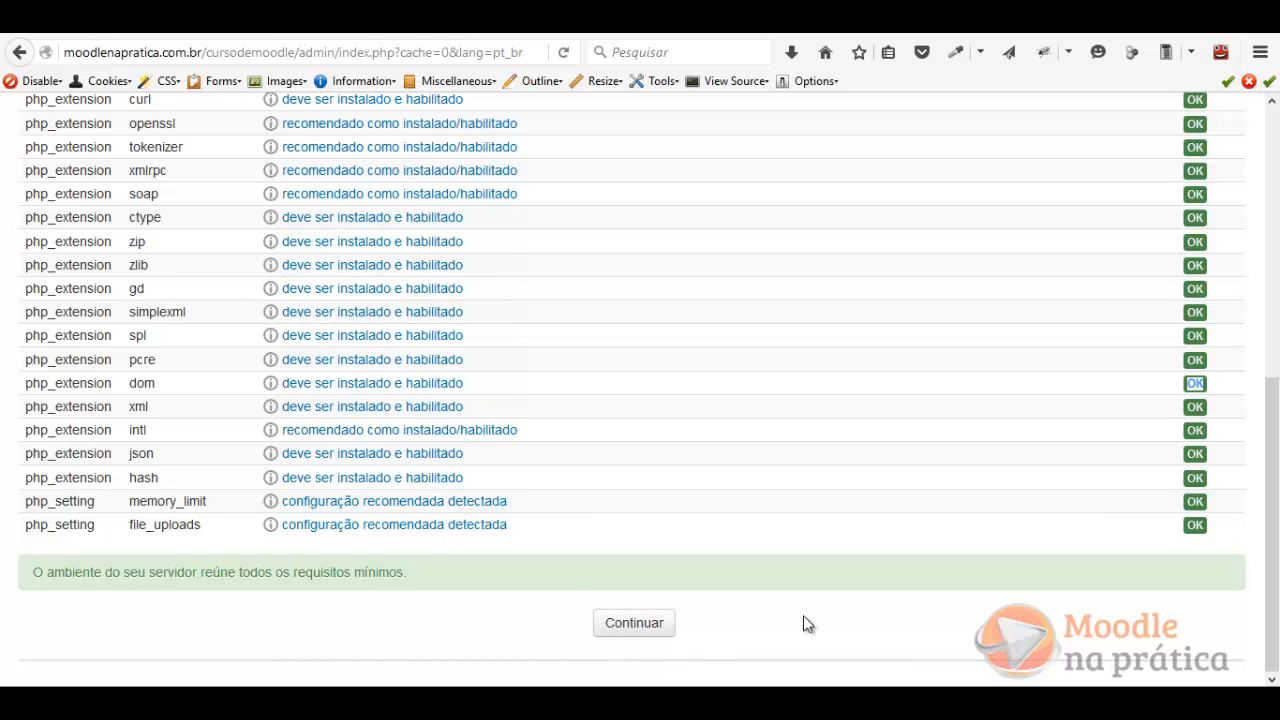
{"action": "scroll", "coordinate": [920, 594], "scroll_direction": "up", "scroll_amount": 4}
{"action": "scroll", "coordinate": [920, 594], "scroll_direction": "up", "scroll_amount": 1}
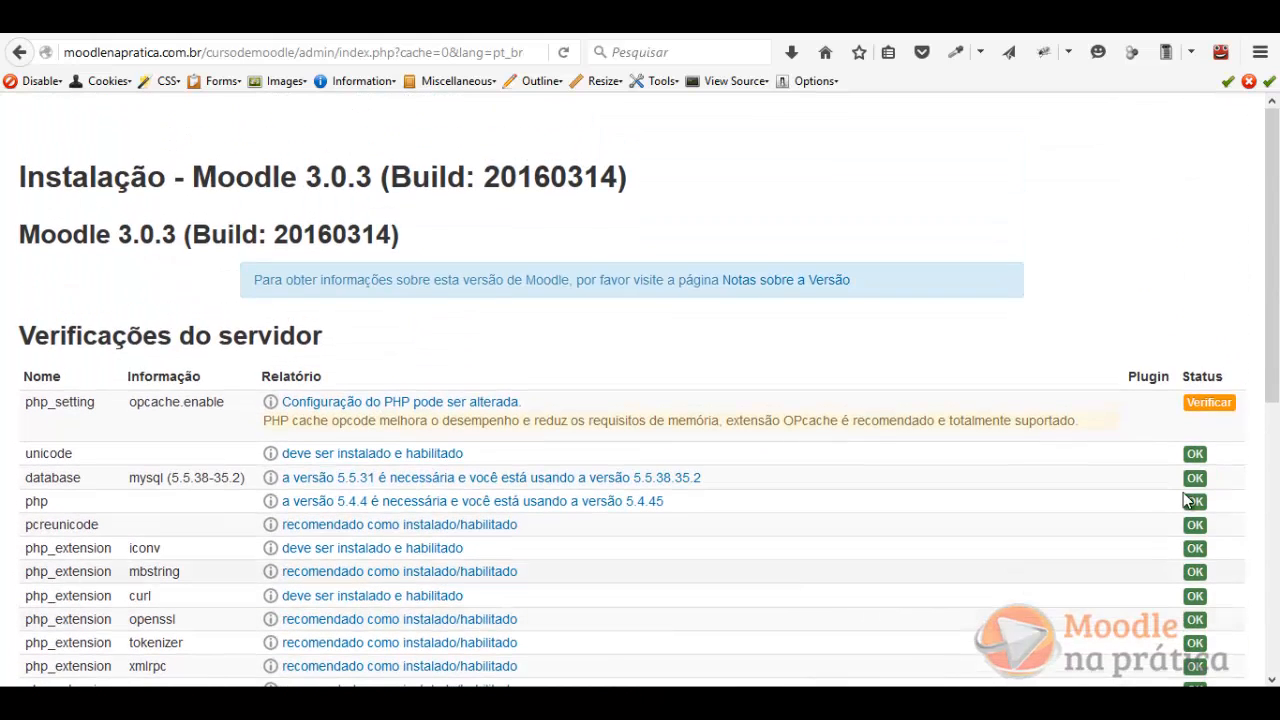
{"action": "left_click_drag", "start_coordinate": [13, 406], "coordinate": [91, 401]}
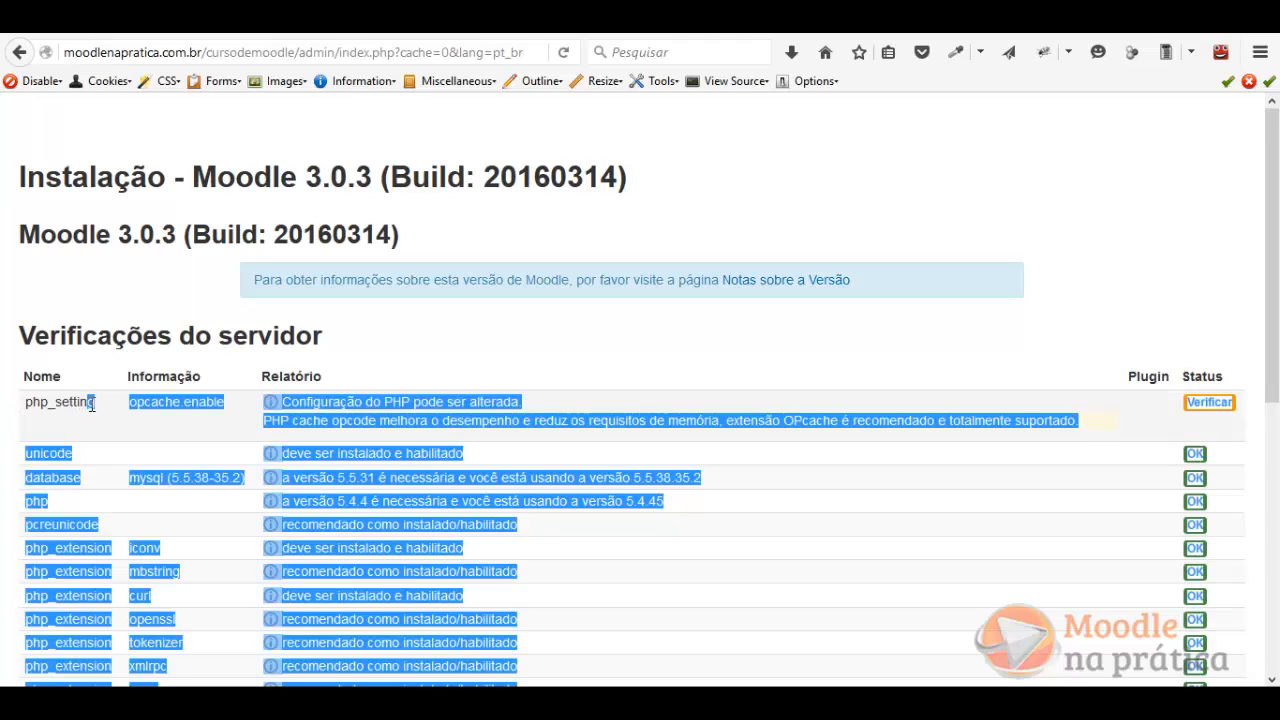
{"action": "left_click", "coordinate": [1138, 394]}
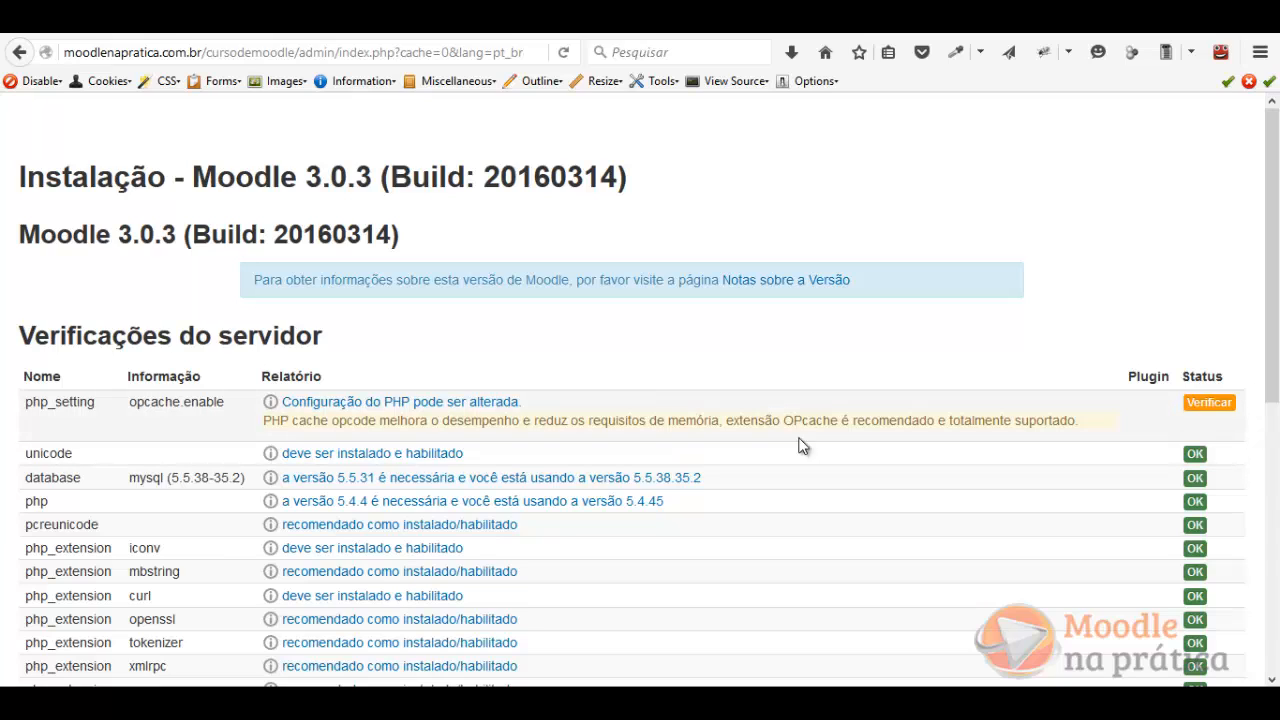
{"action": "left_click_drag", "start_coordinate": [129, 402], "coordinate": [220, 406]}
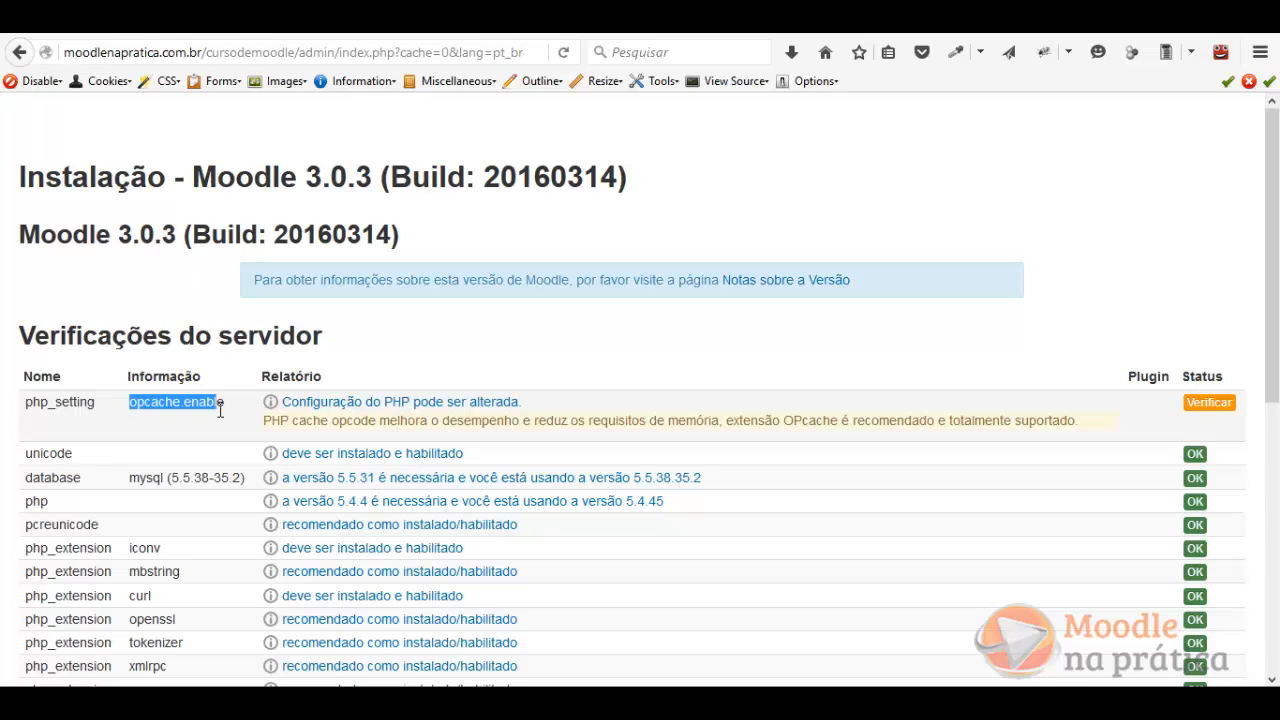
{"action": "left_click", "coordinate": [1198, 405]}
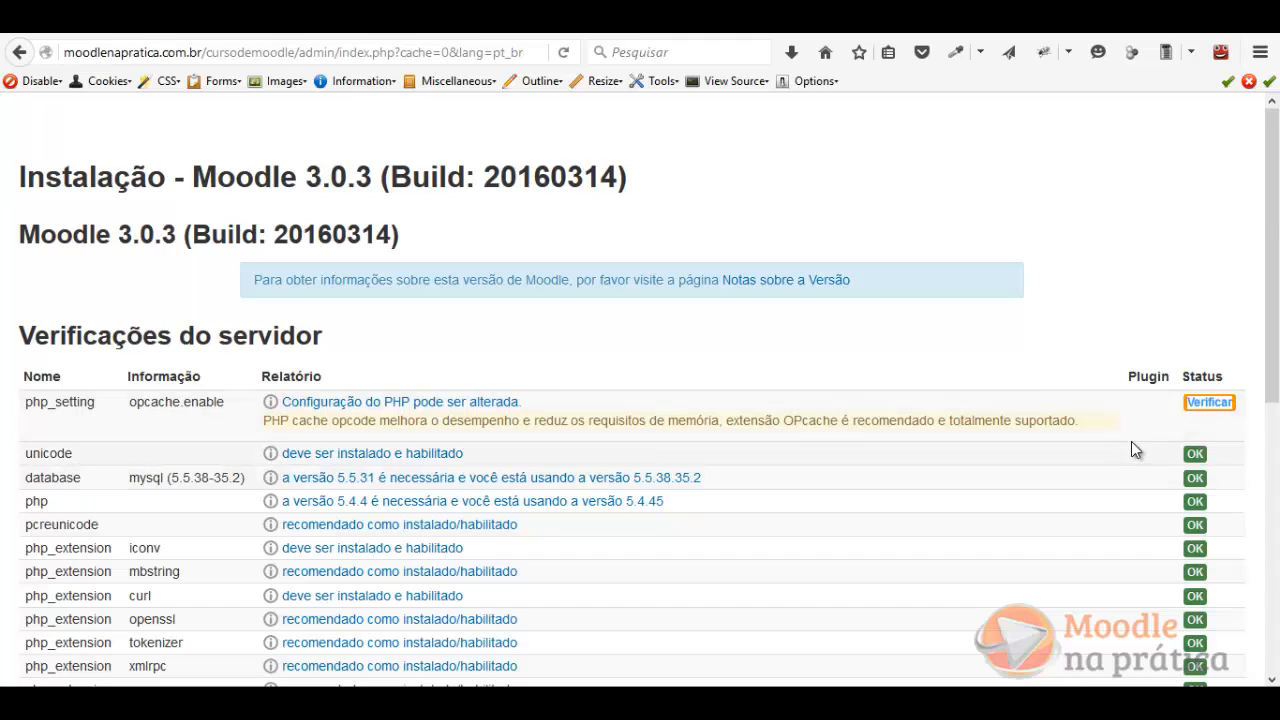
Step: Review the remaining checks such as iconv and continue to plugin installation
{"action": "scroll", "coordinate": [1131, 441], "scroll_direction": "down", "scroll_amount": 3}
{"action": "scroll", "coordinate": [1063, 391], "scroll_direction": "down", "scroll_amount": 4}
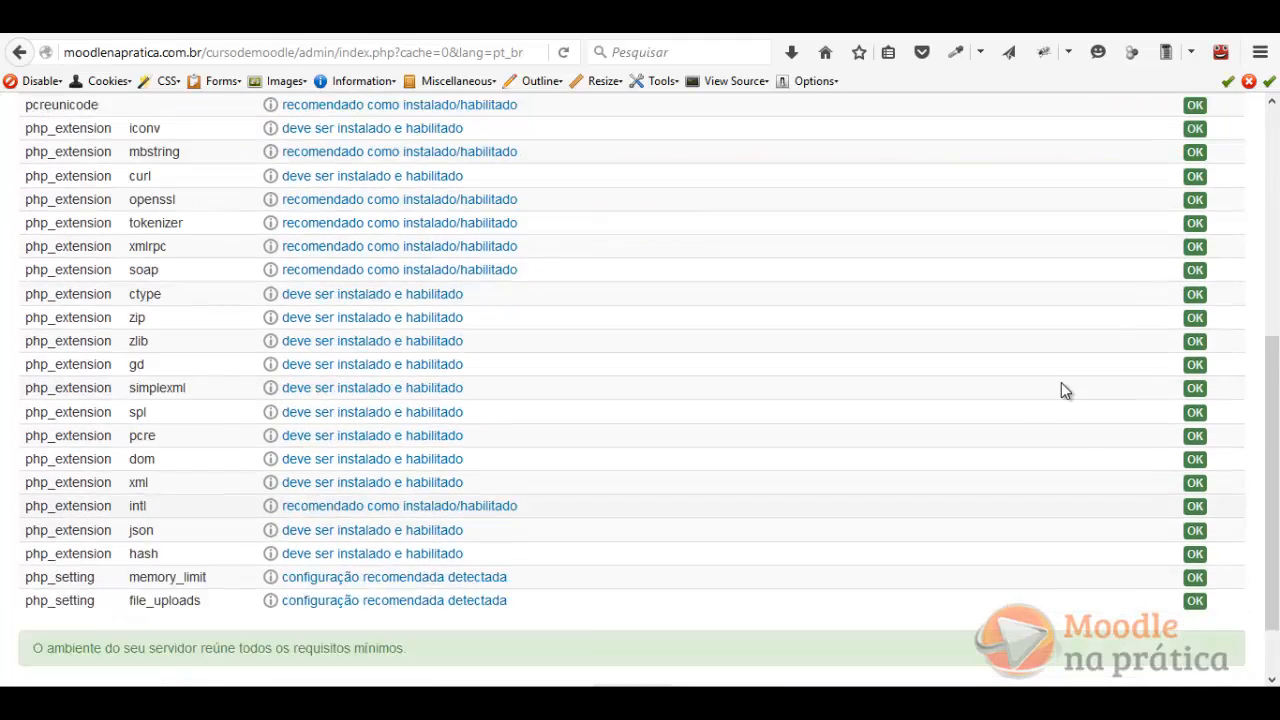
{"action": "scroll", "coordinate": [1150, 337], "scroll_direction": "up", "scroll_amount": 5}
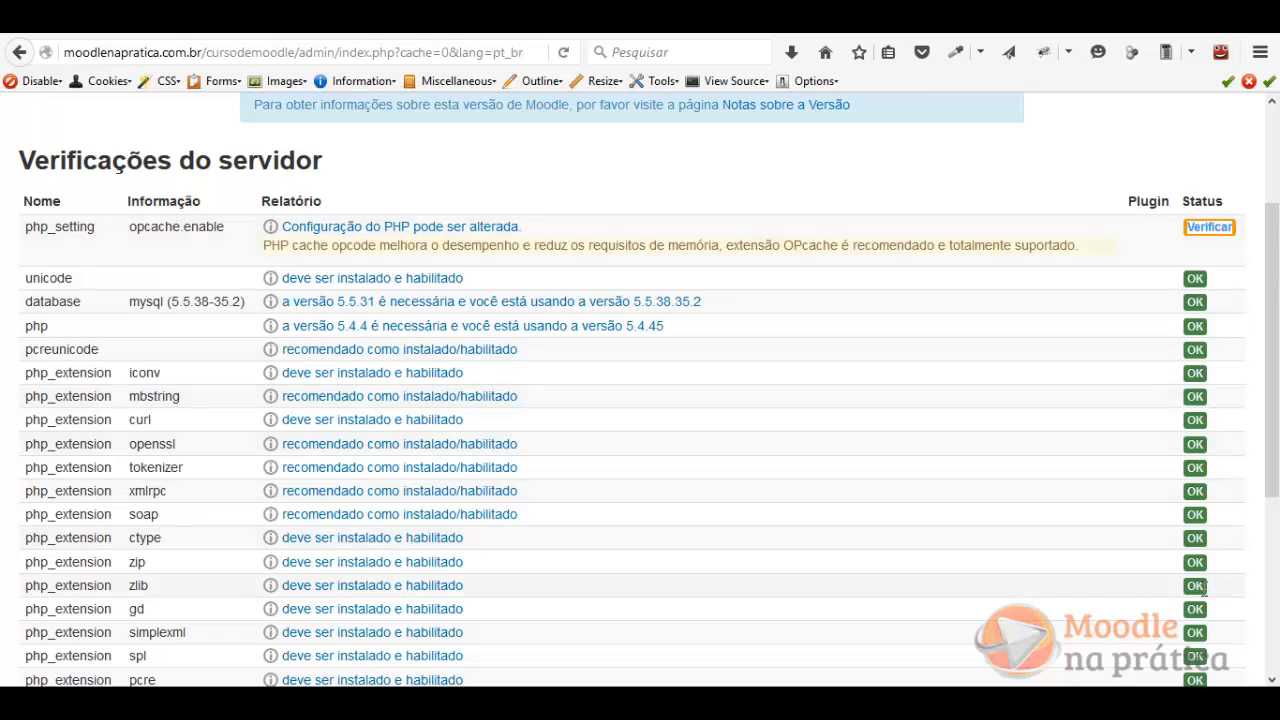
{"action": "scroll", "coordinate": [1197, 650], "scroll_direction": "down", "scroll_amount": 5}
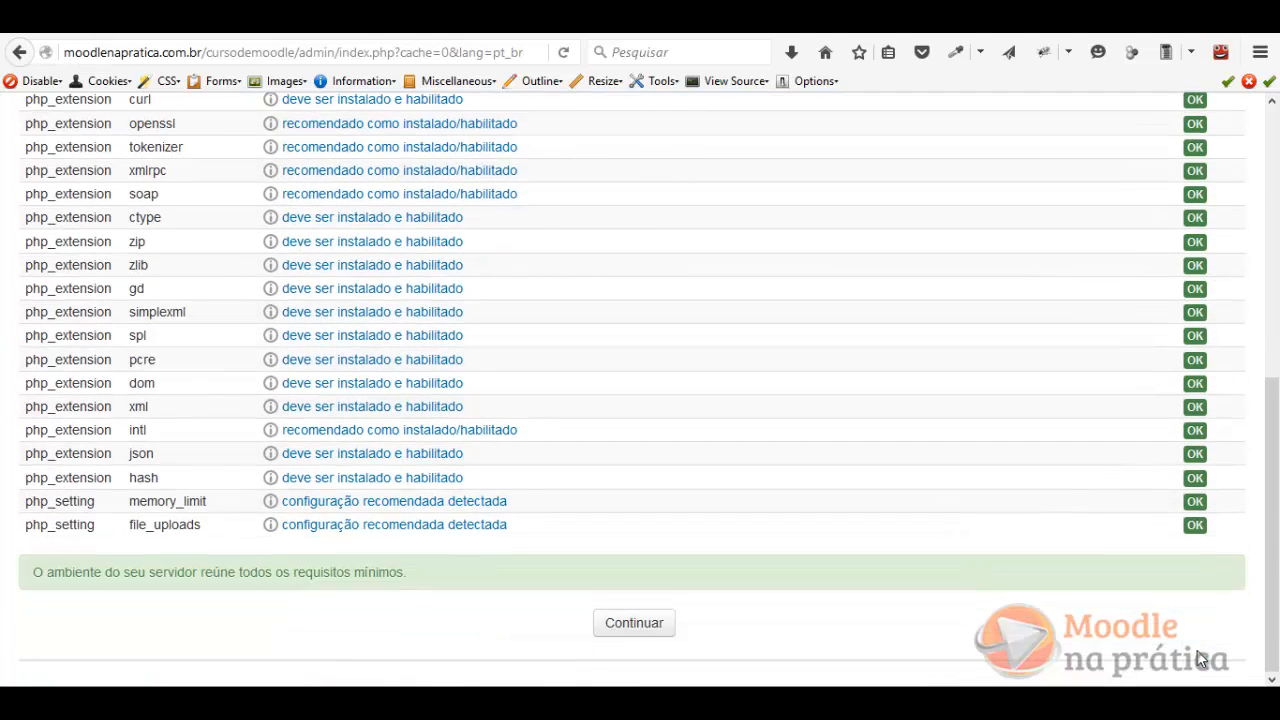
{"action": "scroll", "coordinate": [1214, 540], "scroll_direction": "up", "scroll_amount": 6}
{"action": "scroll", "coordinate": [741, 307], "scroll_direction": "down", "scroll_amount": 2}
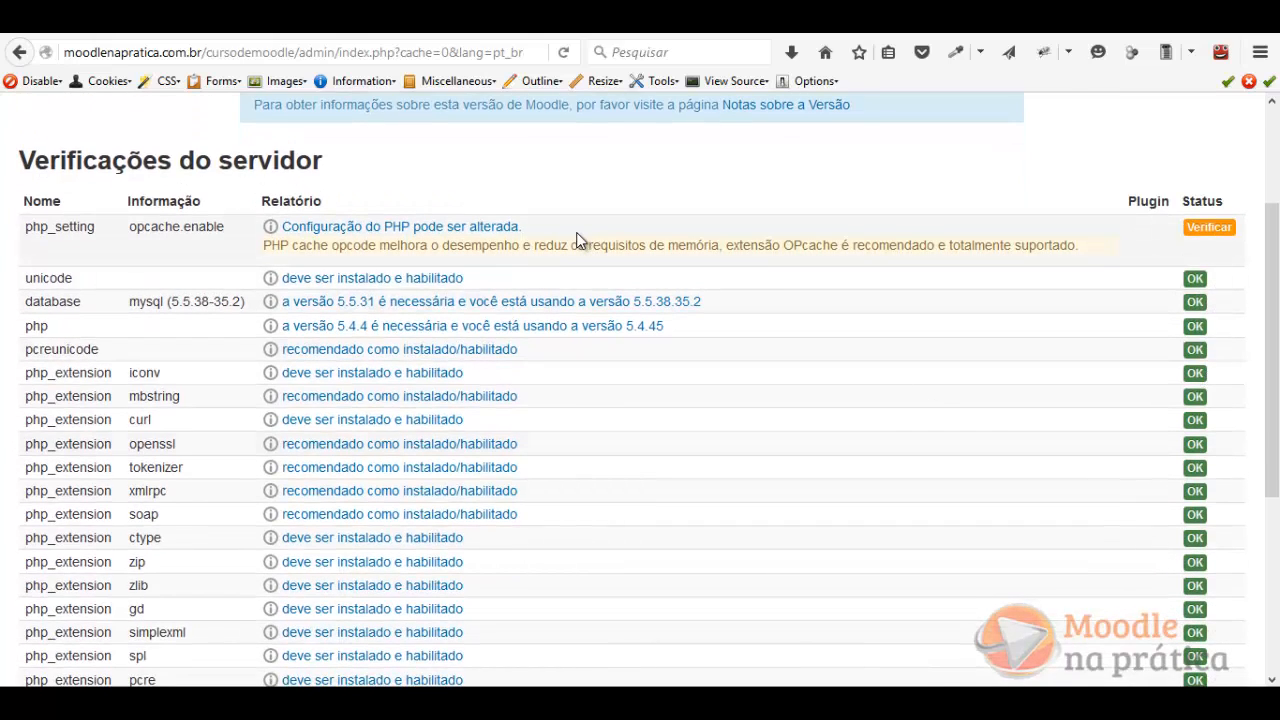
{"action": "scroll", "coordinate": [628, 214], "scroll_direction": "down", "scroll_amount": 6}
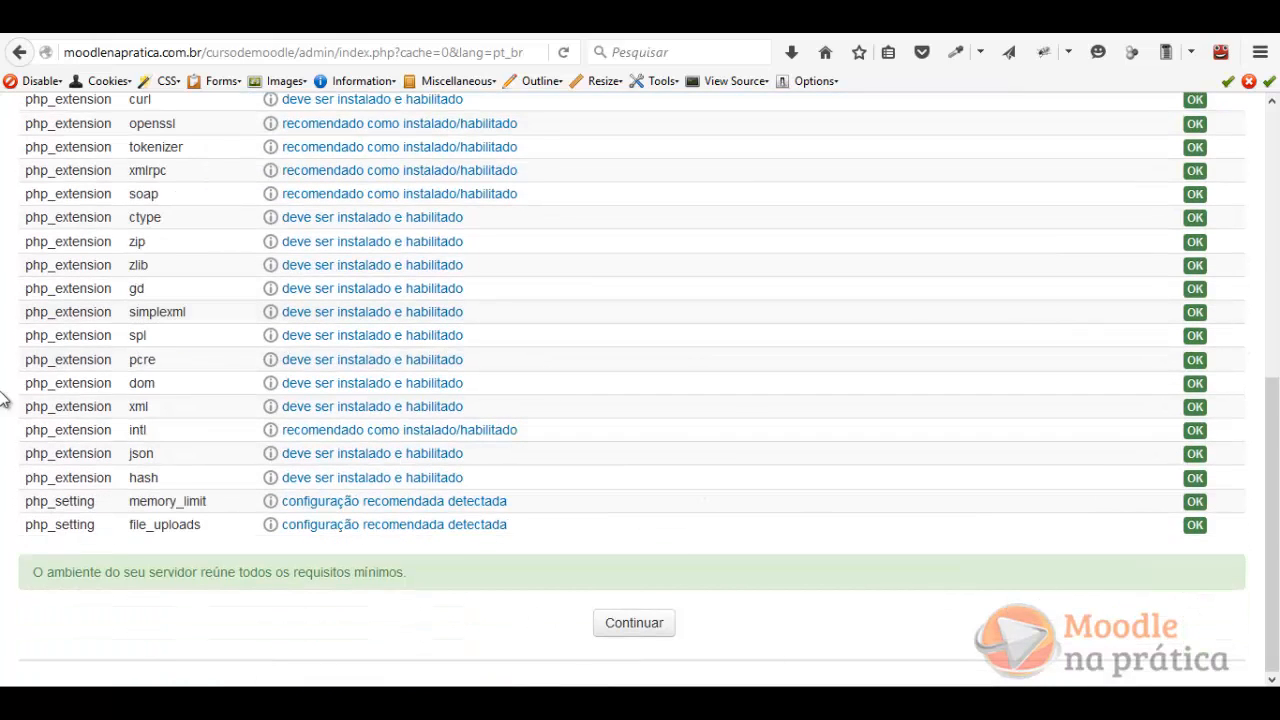
{"action": "scroll", "coordinate": [574, 405], "scroll_direction": "up", "scroll_amount": 5}
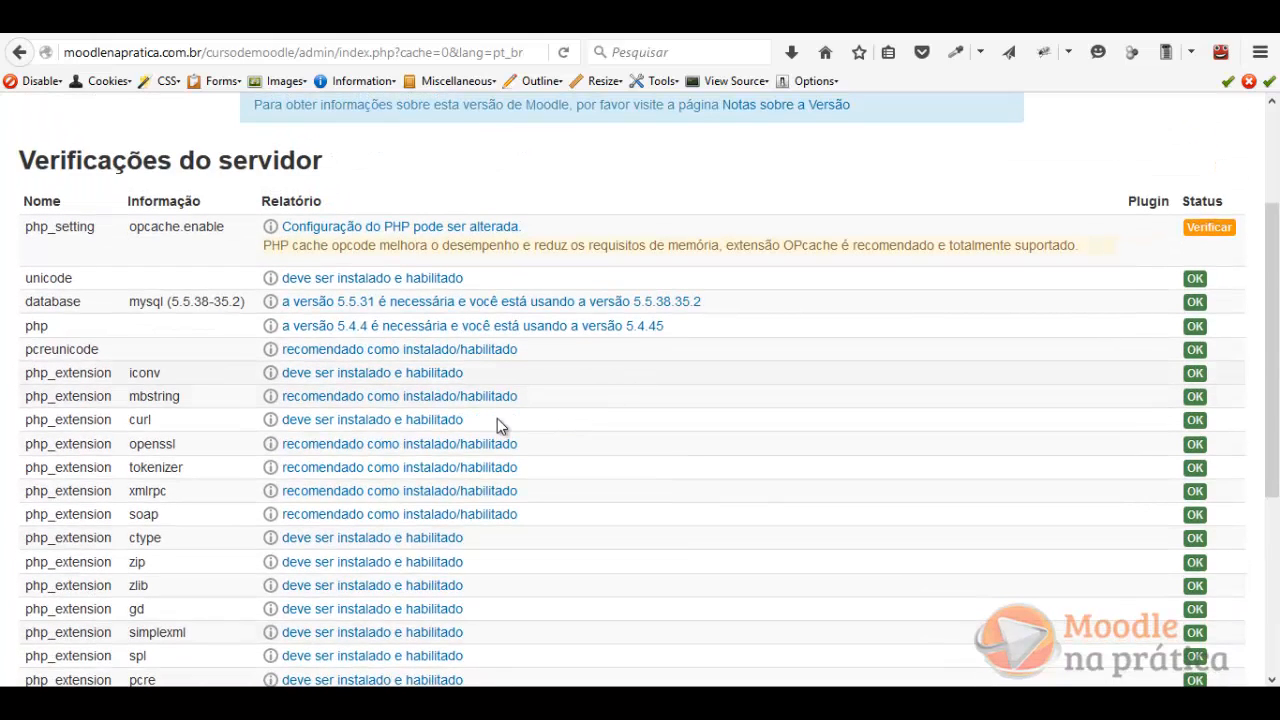
{"action": "left_click_drag", "start_coordinate": [24, 372], "coordinate": [145, 368]}
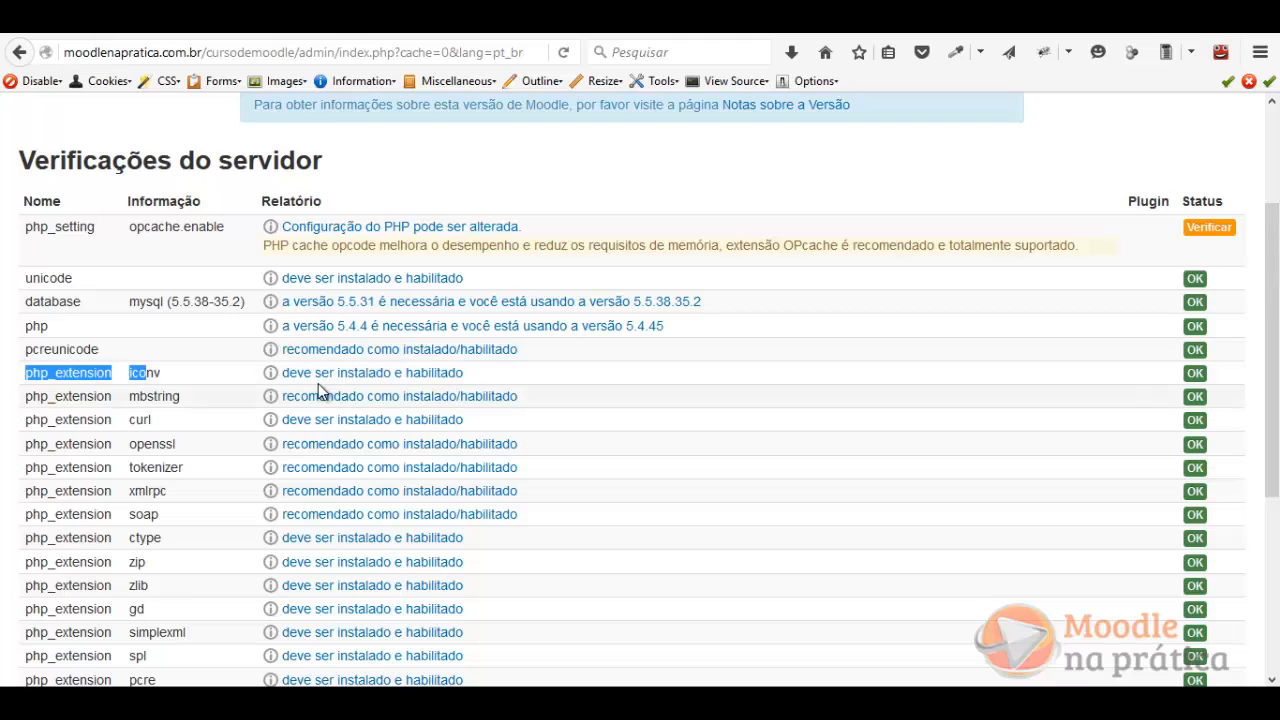
{"action": "scroll", "coordinate": [318, 383], "scroll_direction": "down", "scroll_amount": 5}
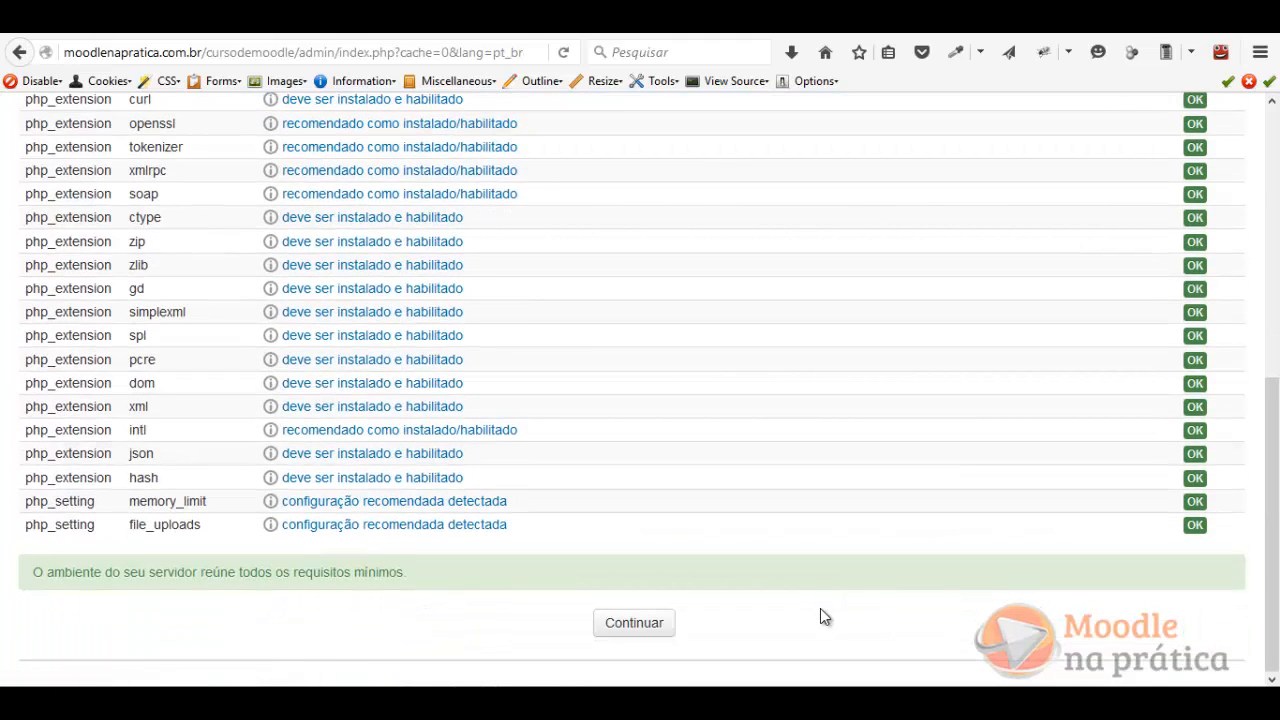
{"action": "left_click", "coordinate": [630, 632]}
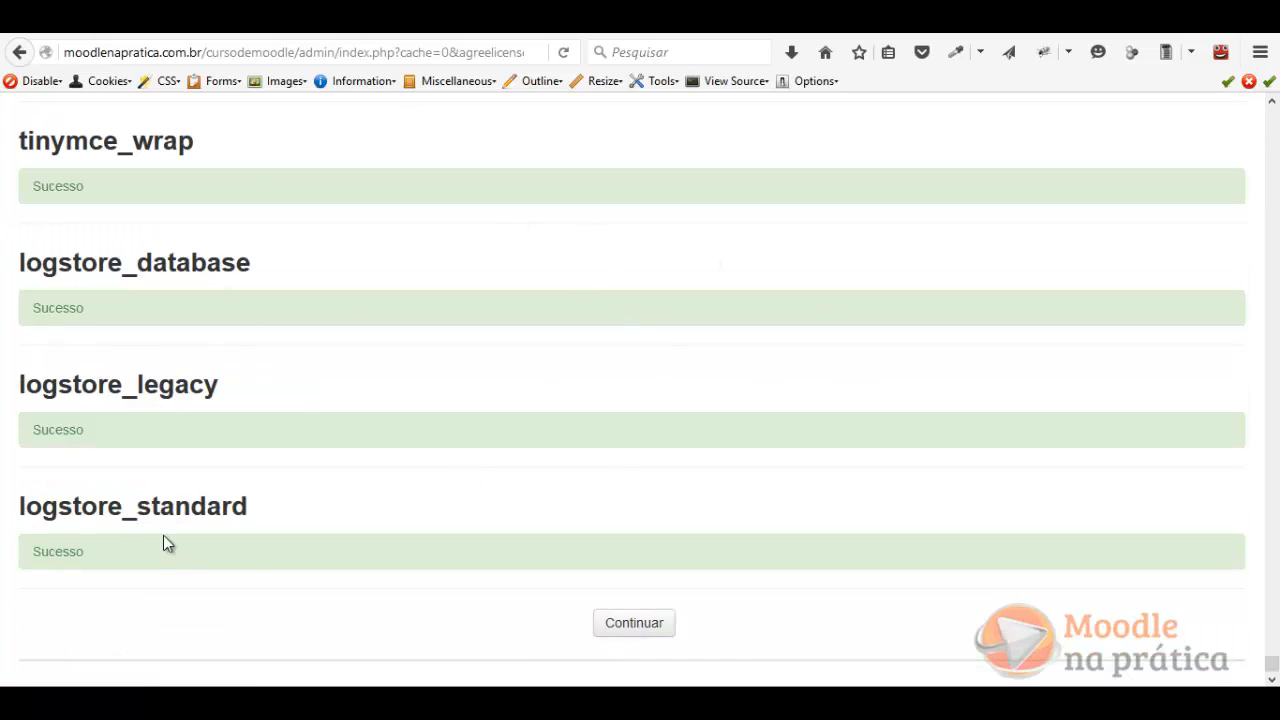
Step: Continue past the successful plugin installation results to the administrator account form
{"action": "left_click", "coordinate": [644, 631]}
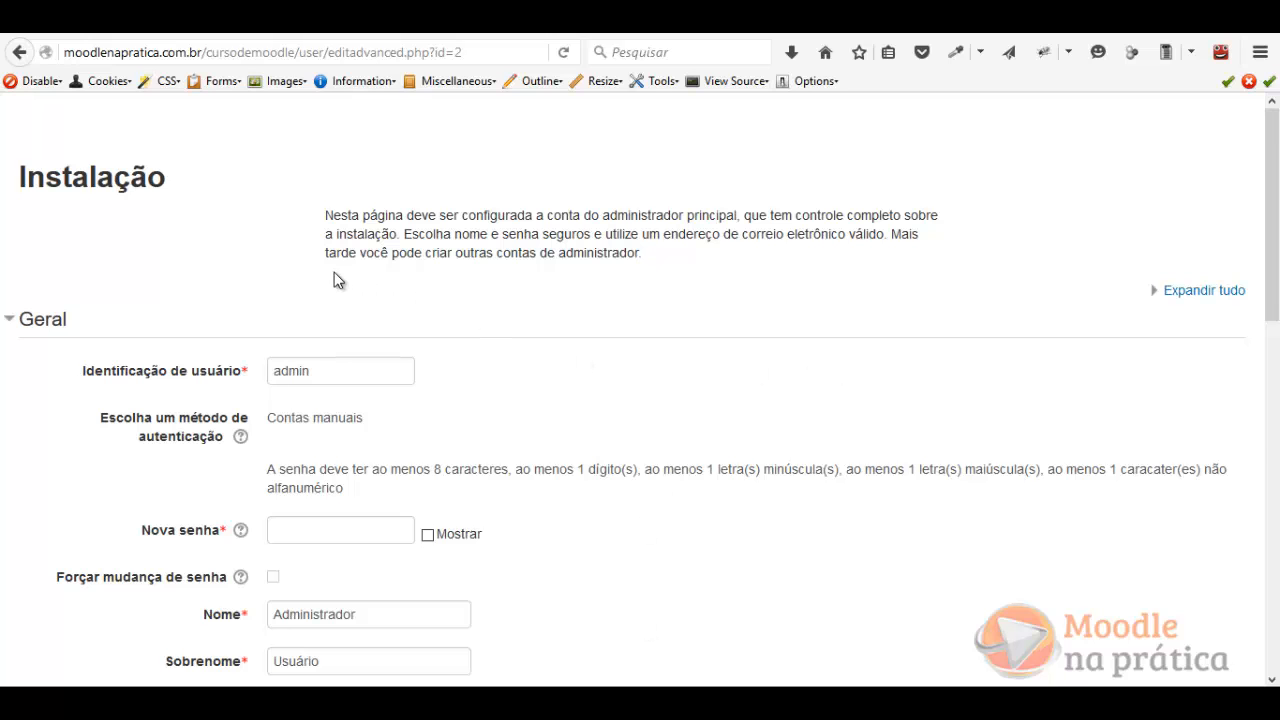
Step: Replace the default admin username with a new one and enter the account password in Nova senha
{"action": "scroll", "coordinate": [330, 276], "scroll_direction": "down", "scroll_amount": 8}
{"action": "scroll", "coordinate": [414, 397], "scroll_direction": "up", "scroll_amount": 8}
{"action": "scroll", "coordinate": [90, 283], "scroll_direction": "down", "scroll_amount": 10}
{"action": "scroll", "coordinate": [270, 360], "scroll_direction": "up", "scroll_amount": 8}
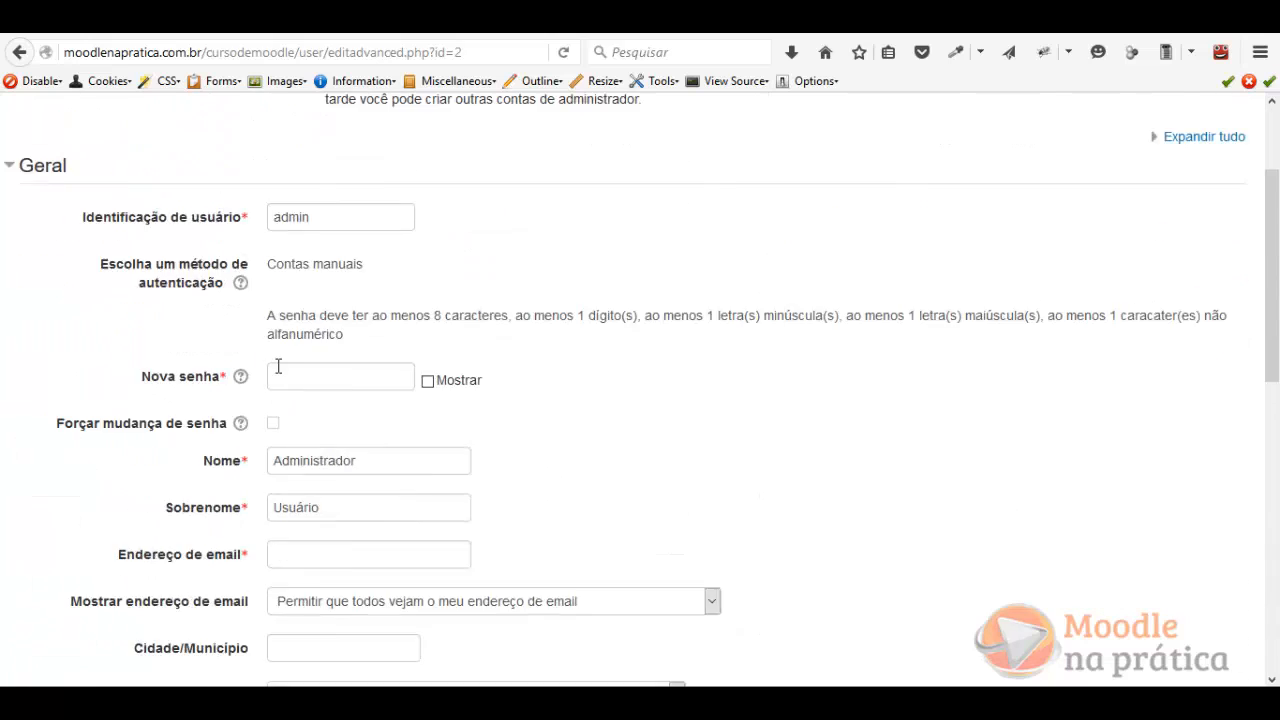
{"action": "scroll", "coordinate": [278, 366], "scroll_direction": "up", "scroll_amount": 2}
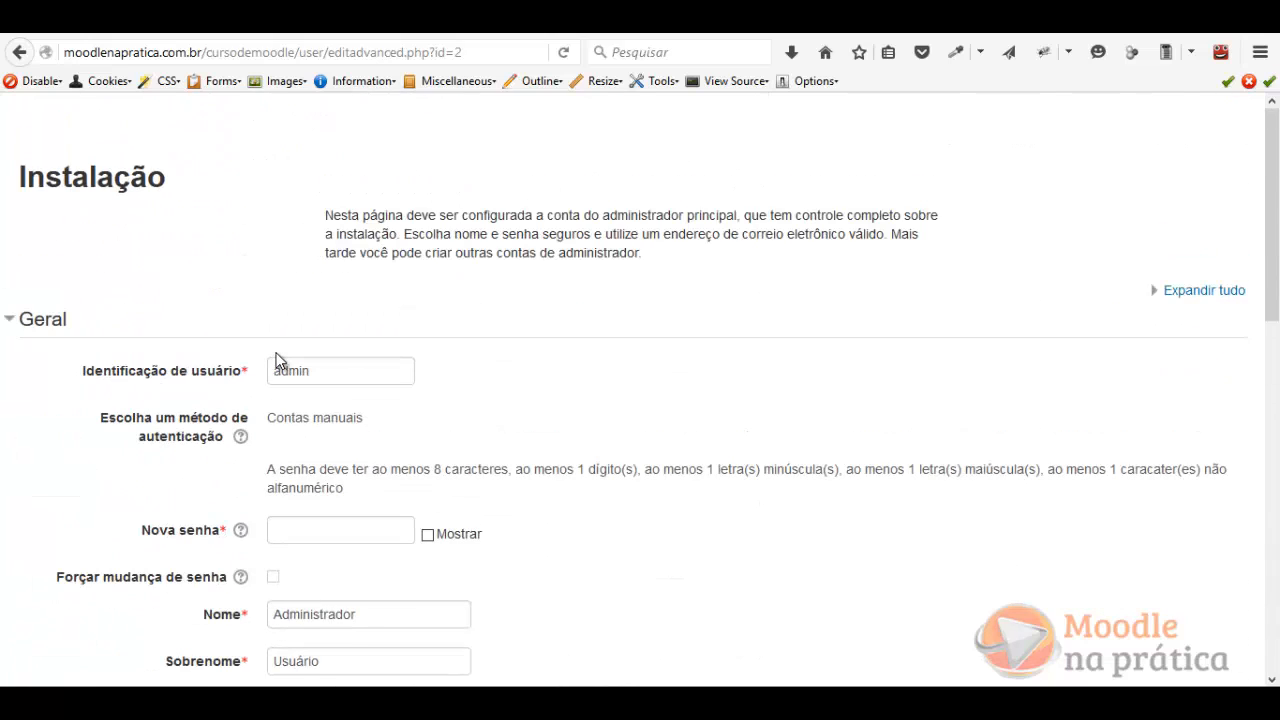
{"action": "scroll", "coordinate": [278, 362], "scroll_direction": "down", "scroll_amount": 2}
{"action": "scroll", "coordinate": [185, 330], "scroll_direction": "up", "scroll_amount": 2}
{"action": "left_click", "coordinate": [173, 377]}
{"action": "type", "text": "mo"}
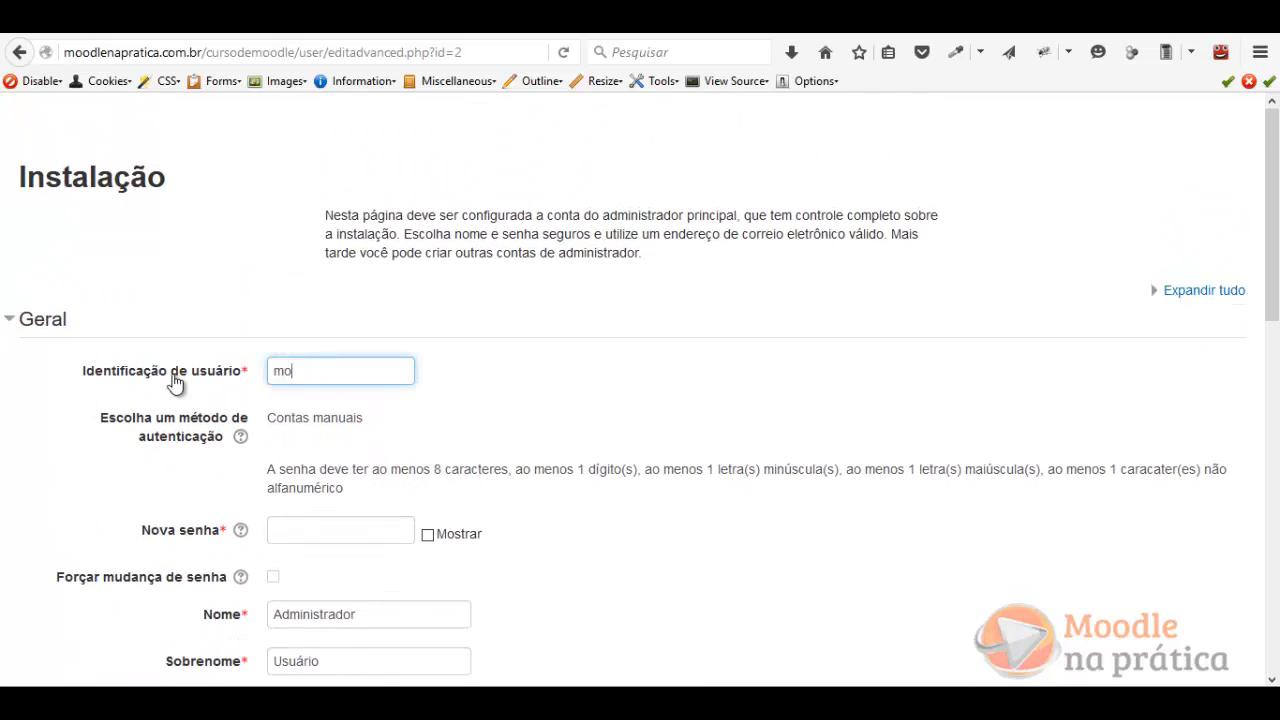
{"action": "type", "text": "odlenapratica"}
{"action": "left_click", "coordinate": [340, 526]}
{"action": "left_click", "coordinate": [332, 417]}
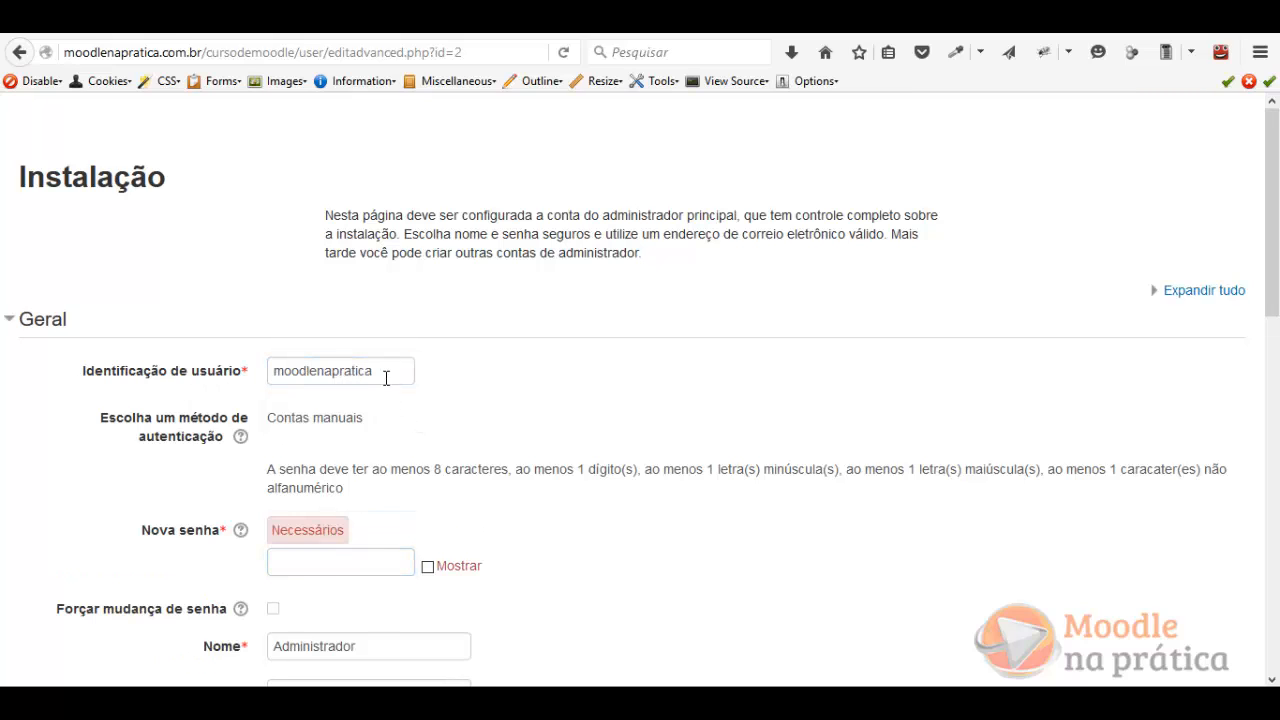
{"action": "left_click", "coordinate": [386, 374]}
{"action": "scroll", "coordinate": [340, 491], "scroll_direction": "down", "scroll_amount": 2}
{"action": "left_click", "coordinate": [348, 454]}
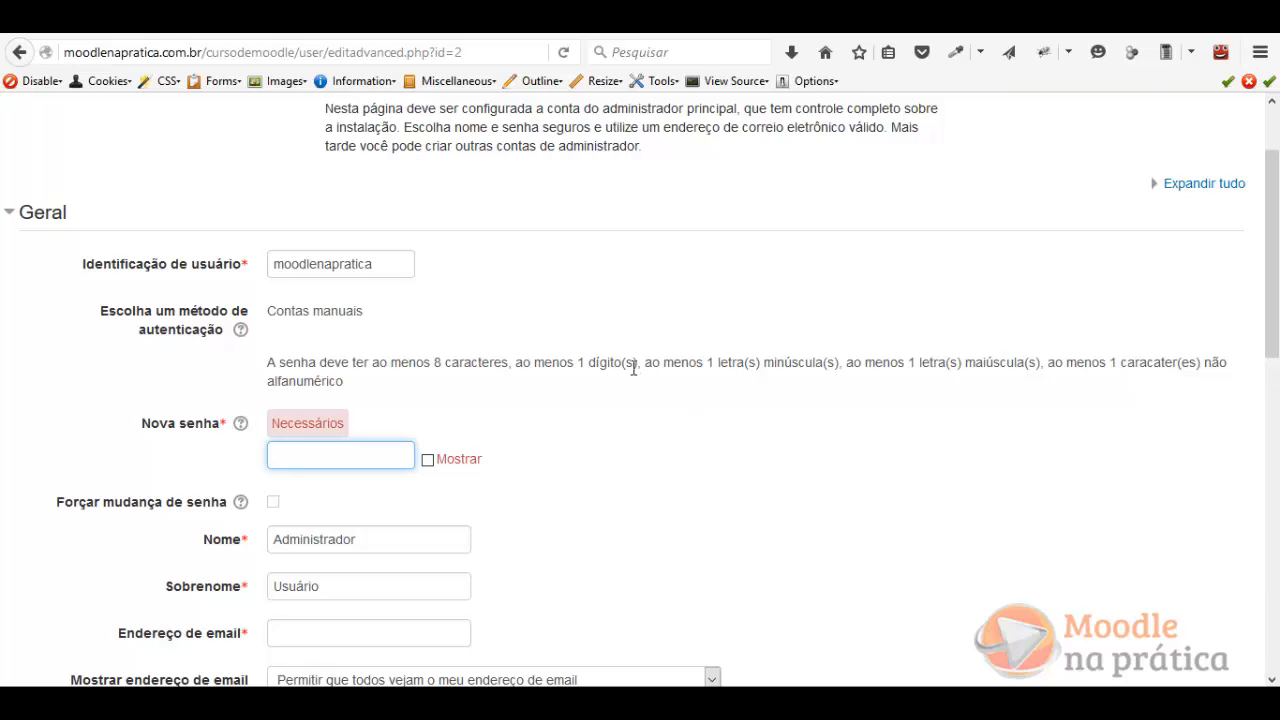
Step: Overwrite Nome and Sobrenome with the admin's own names and enter the admin's e-mail address
{"action": "scroll", "coordinate": [633, 367], "scroll_direction": "down", "scroll_amount": 5}
{"action": "double_click", "coordinate": [397, 217]}
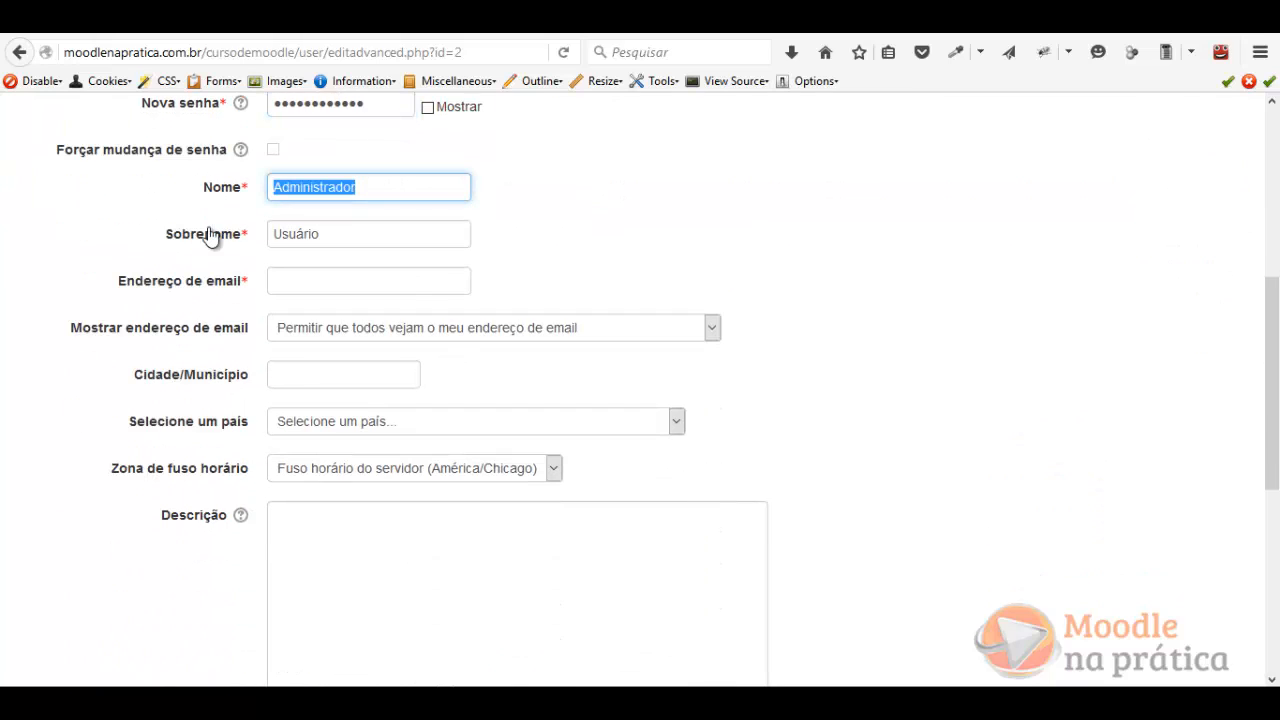
{"action": "type", "text": "Le"}
{"action": "key", "text": "BackSpace"}
{"action": "type", "text": "eandr"}
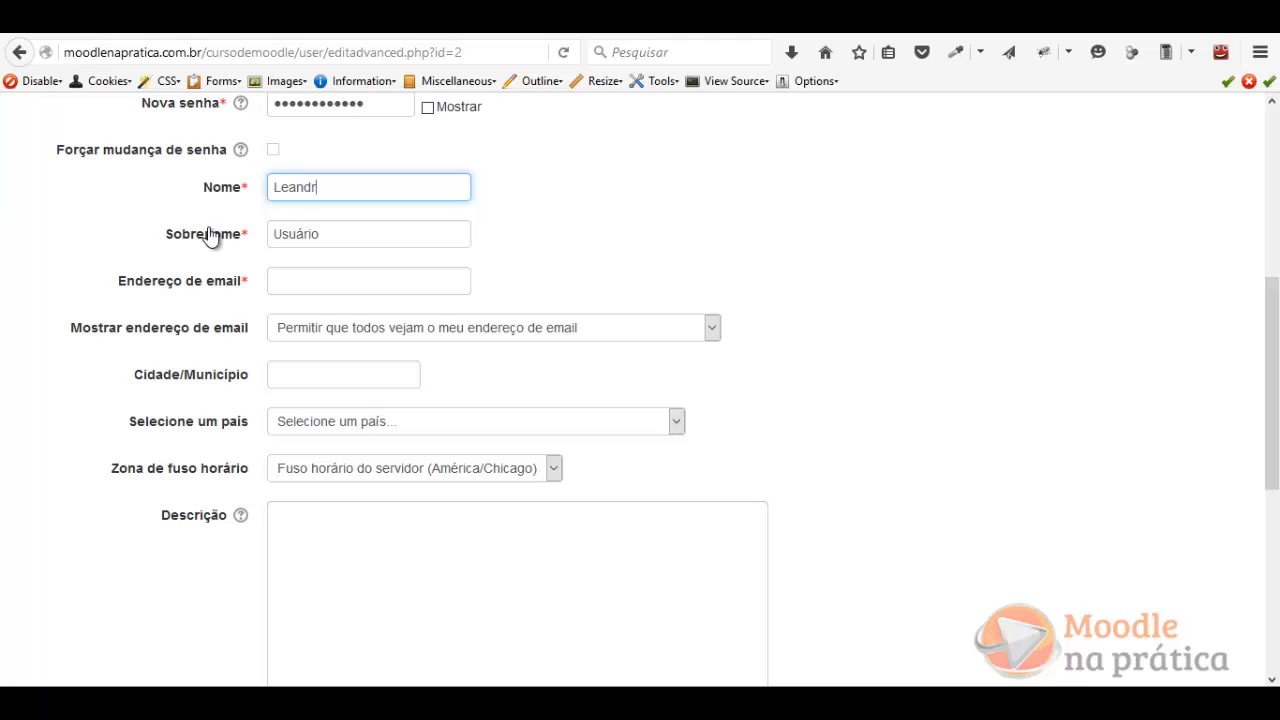
{"action": "type", "text": "o"}
{"action": "key", "text": "Tab"}
{"action": "type", "text": "Maiotte"}
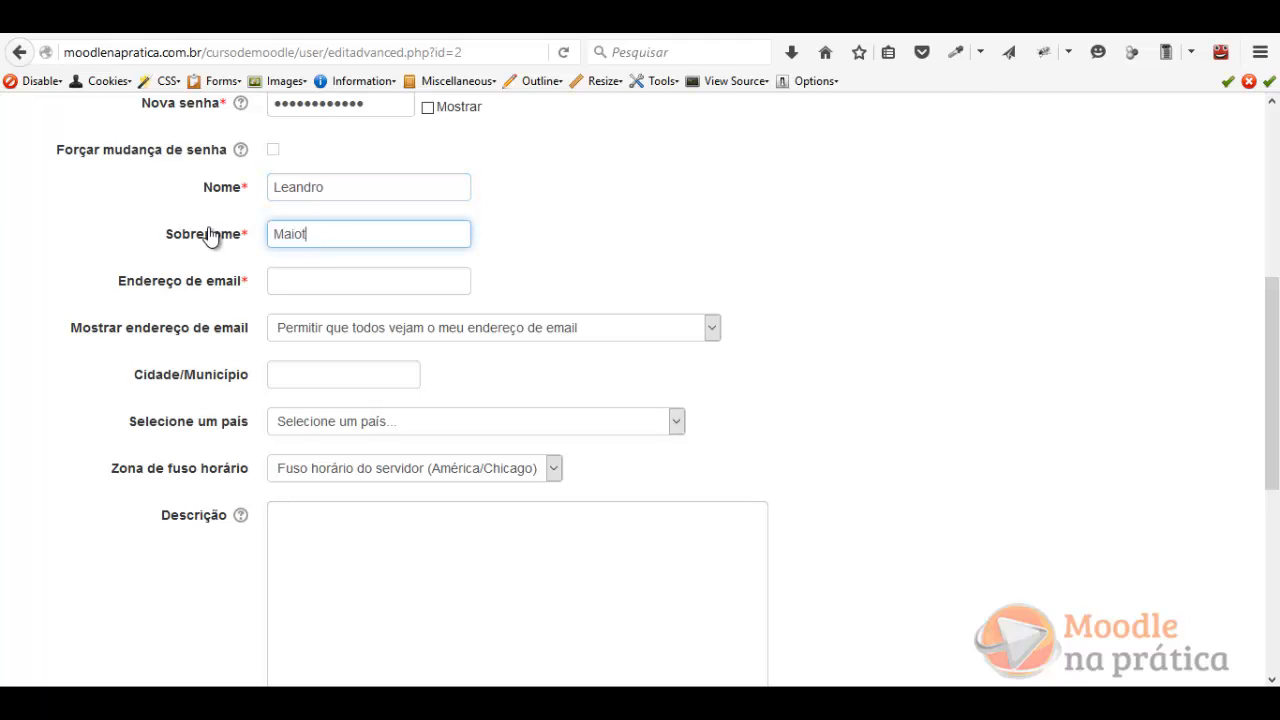
{"action": "key", "text": "Tab"}
{"action": "type", "text": "maio"}
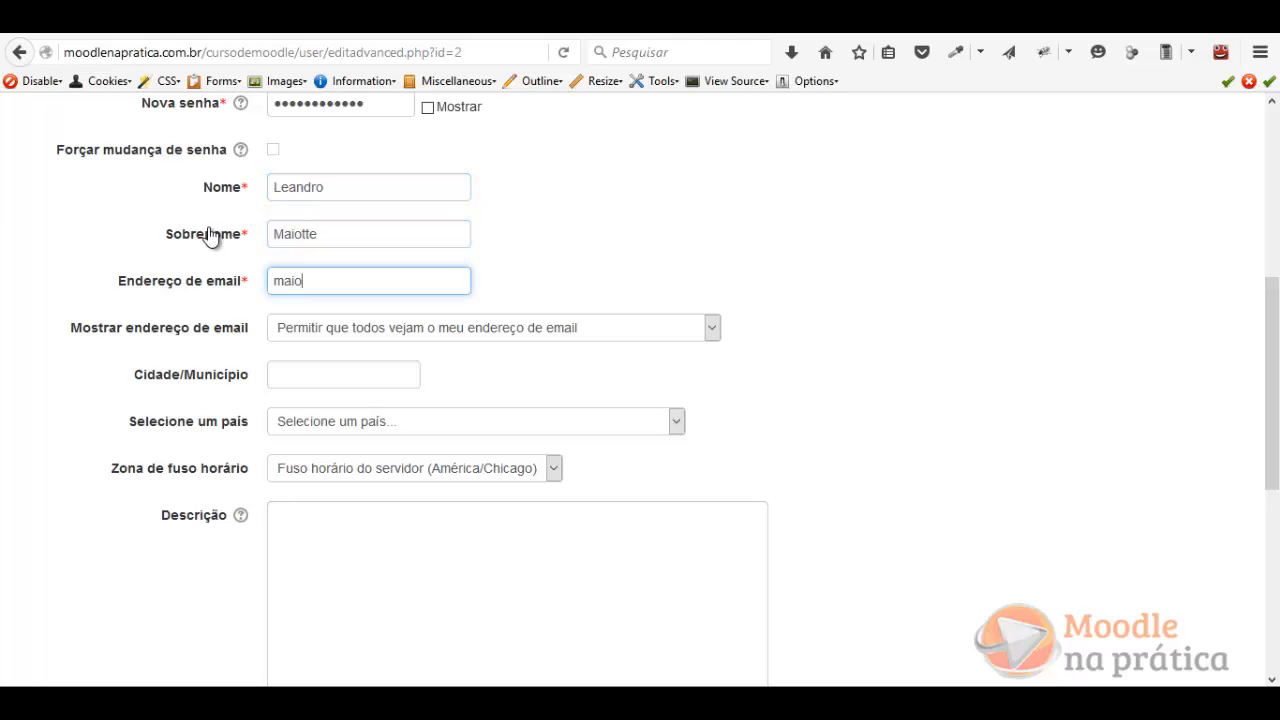
{"action": "key", "text": "BackSpace"}
{"action": "key", "text": "BackSpace"}
{"action": "key", "text": "BackSpace"}
{"action": "key", "text": "BackSpace"}
{"action": "type", "text": "maiotte2@"}
{"action": "key", "text": "BackSpace"}
{"action": "key", "text": "BackSpace"}
{"action": "key", "text": "BackSpace"}
{"action": "key", "text": "BackSpace"}
{"action": "key", "text": "BackSpace"}
{"action": "key", "text": "BackSpace"}
{"action": "key", "text": "BackSpace"}
{"action": "key", "text": "BackSpace"}
{"action": "key", "text": "BackSpace"}
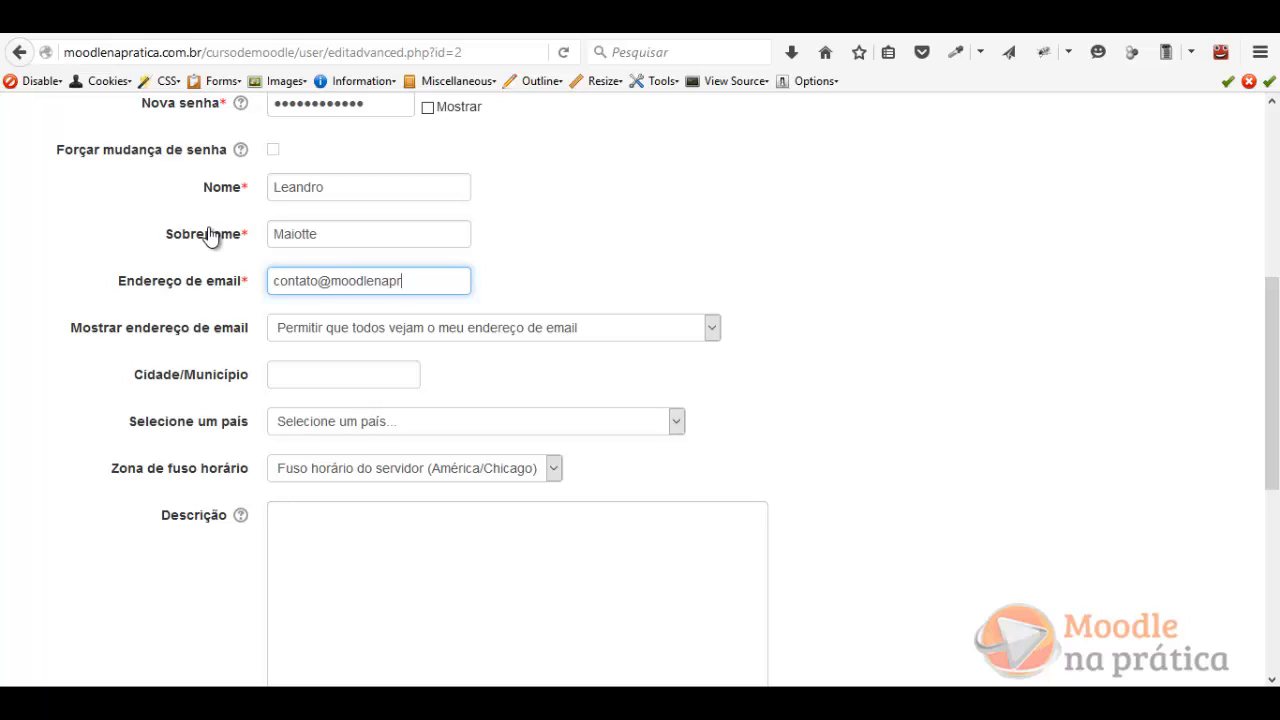
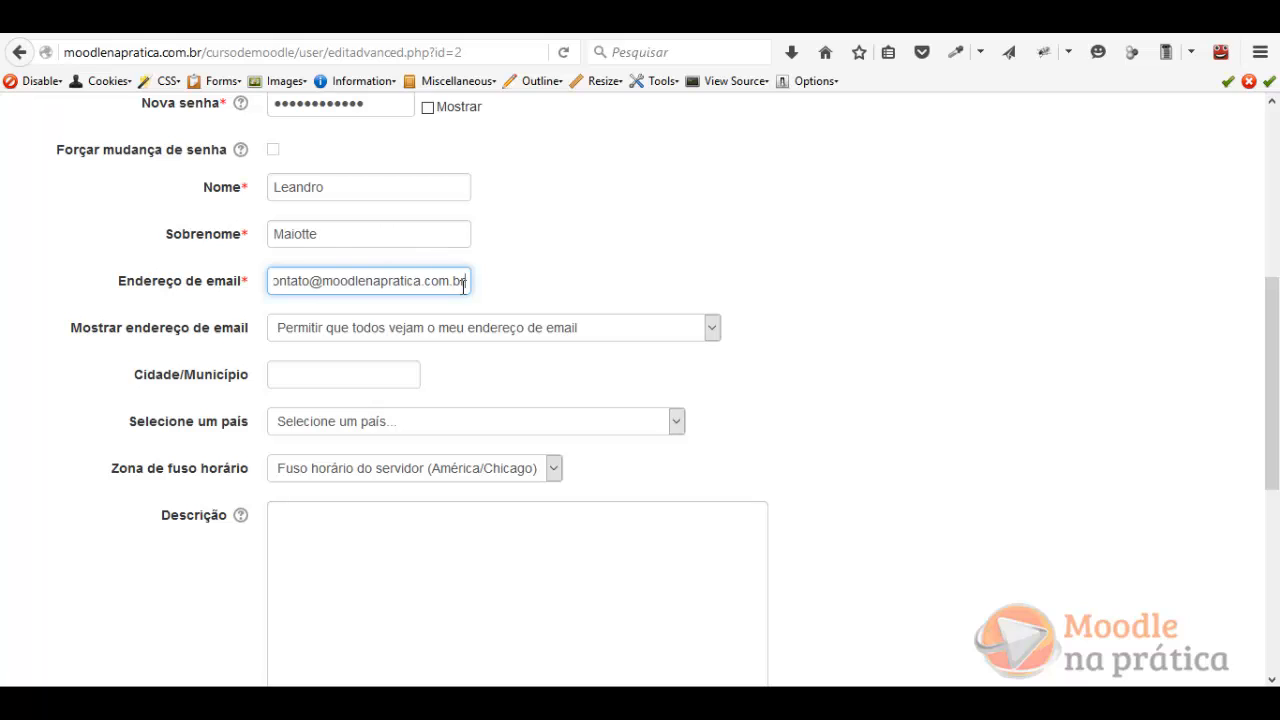
Step: Check the entered e-mail address and open the e-mail visibility choices
{"action": "left_click_drag", "start_coordinate": [464, 283], "coordinate": [257, 325]}
{"action": "left_click", "coordinate": [366, 280]}
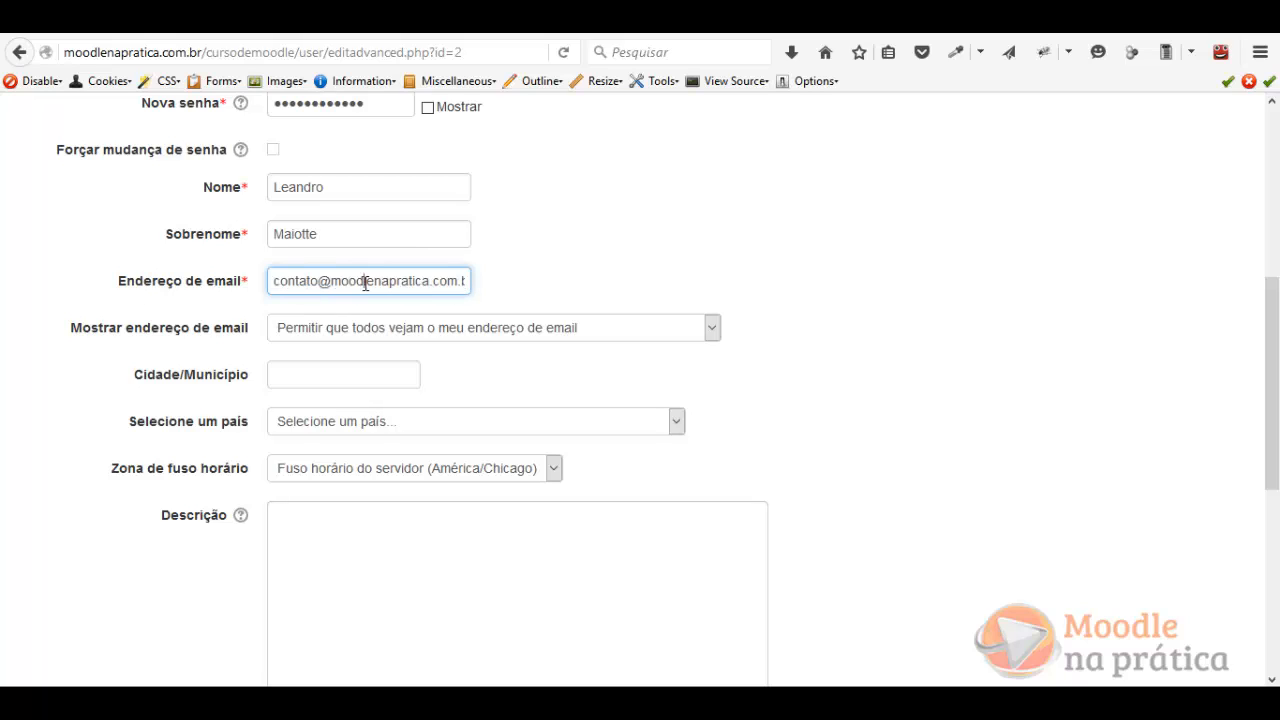
{"action": "double_click", "coordinate": [366, 280]}
{"action": "left_click", "coordinate": [386, 280]}
{"action": "left_click_drag", "start_coordinate": [332, 280], "coordinate": [32, 288]}
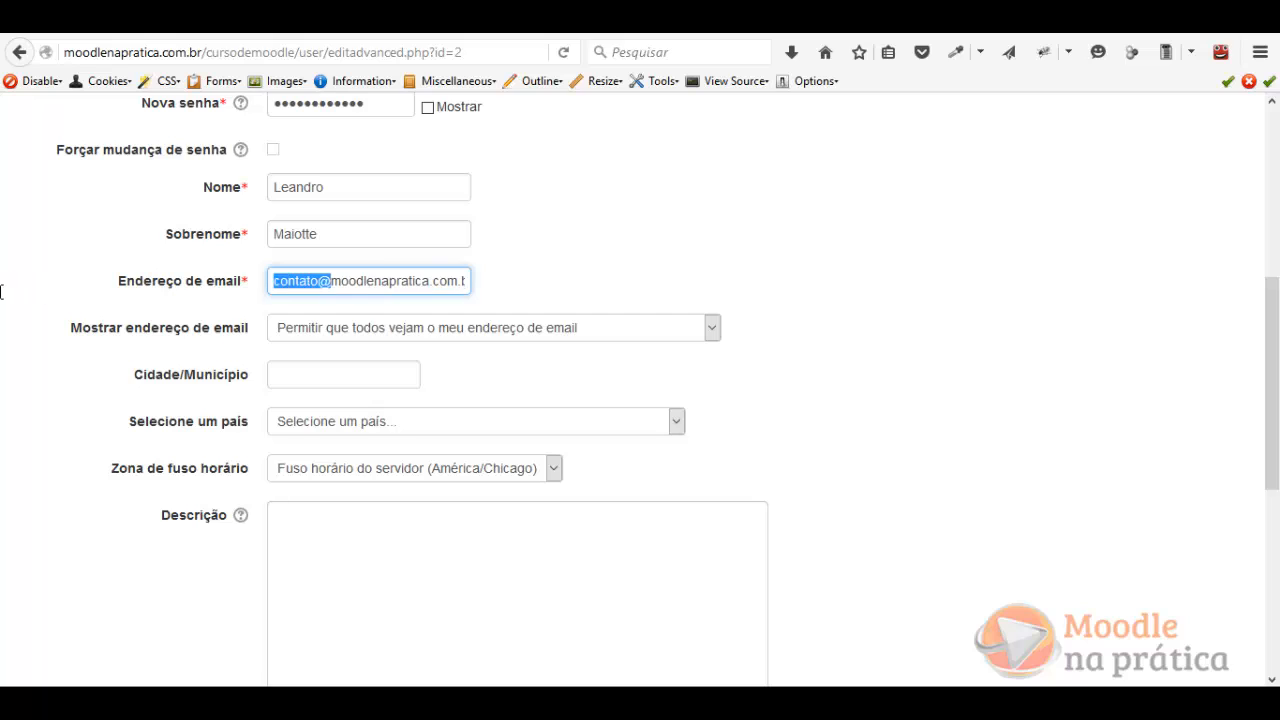
{"action": "left_click", "coordinate": [333, 280]}
{"action": "left_click_drag", "start_coordinate": [333, 280], "coordinate": [673, 288]}
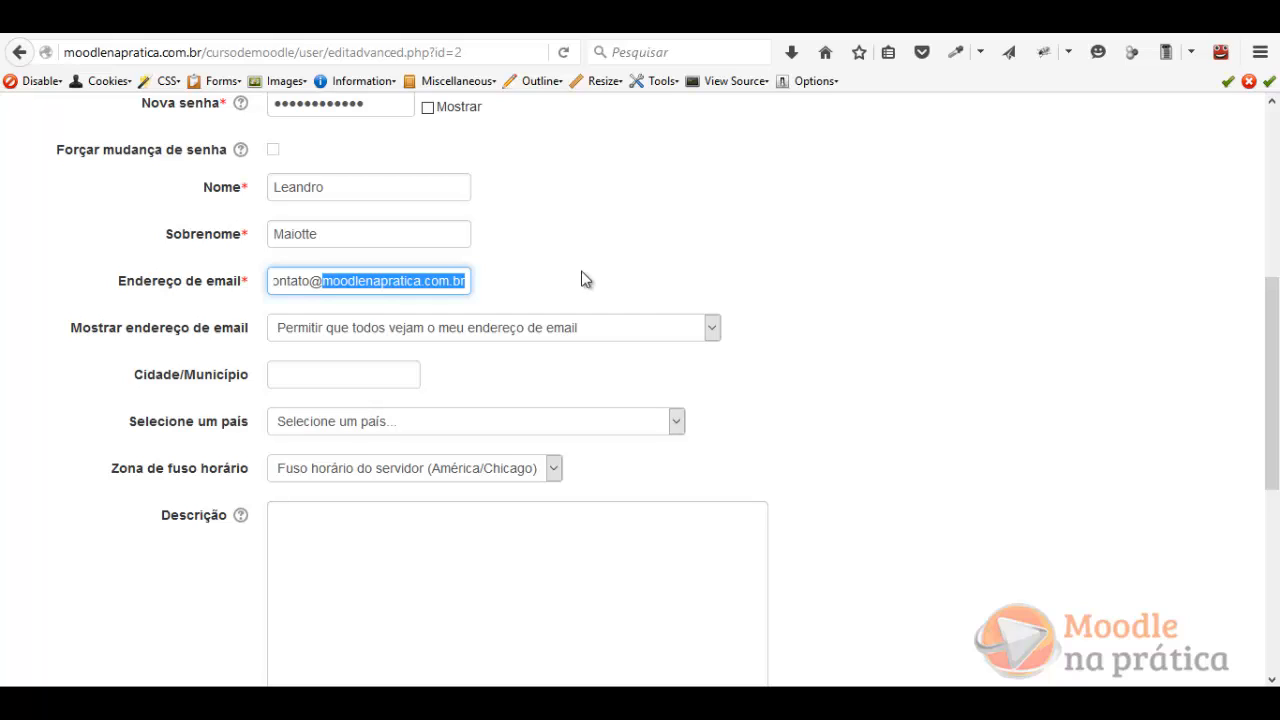
{"action": "left_click_drag", "start_coordinate": [305, 280], "coordinate": [104, 282]}
{"action": "triple_click", "coordinate": [368, 284]}
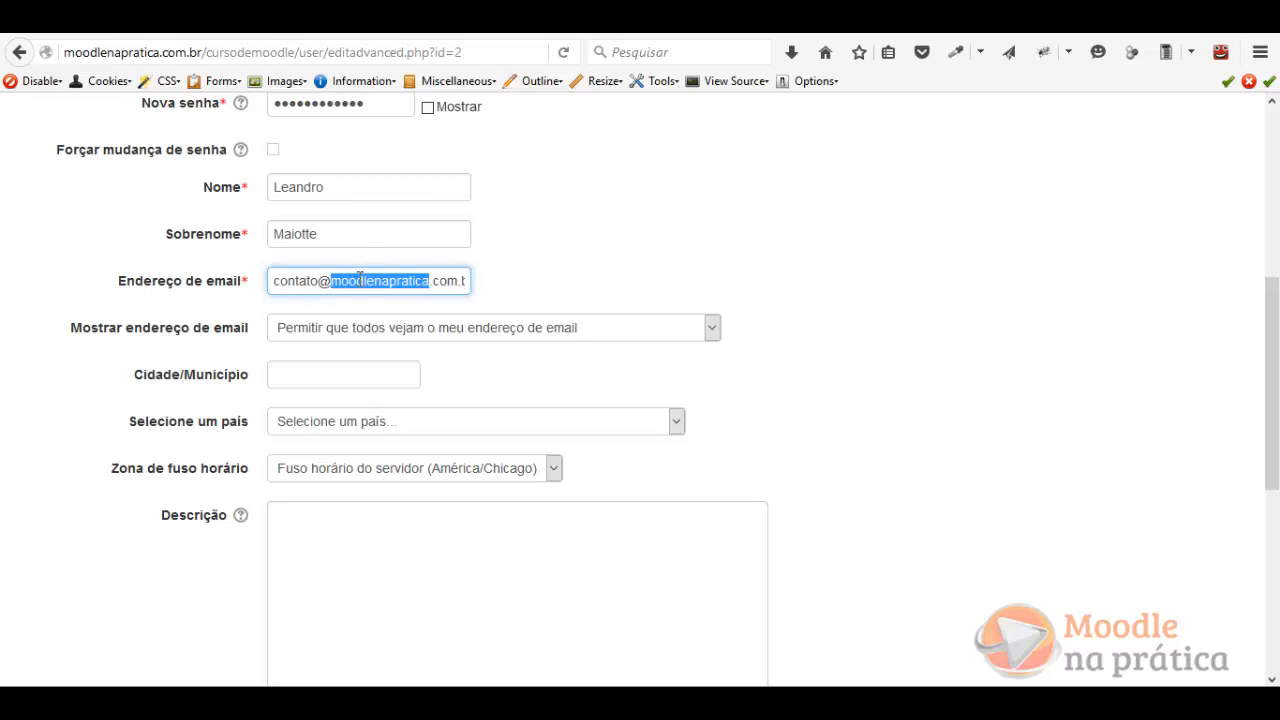
{"action": "left_click_drag", "start_coordinate": [406, 280], "coordinate": [624, 292]}
{"action": "left_click", "coordinate": [408, 278]}
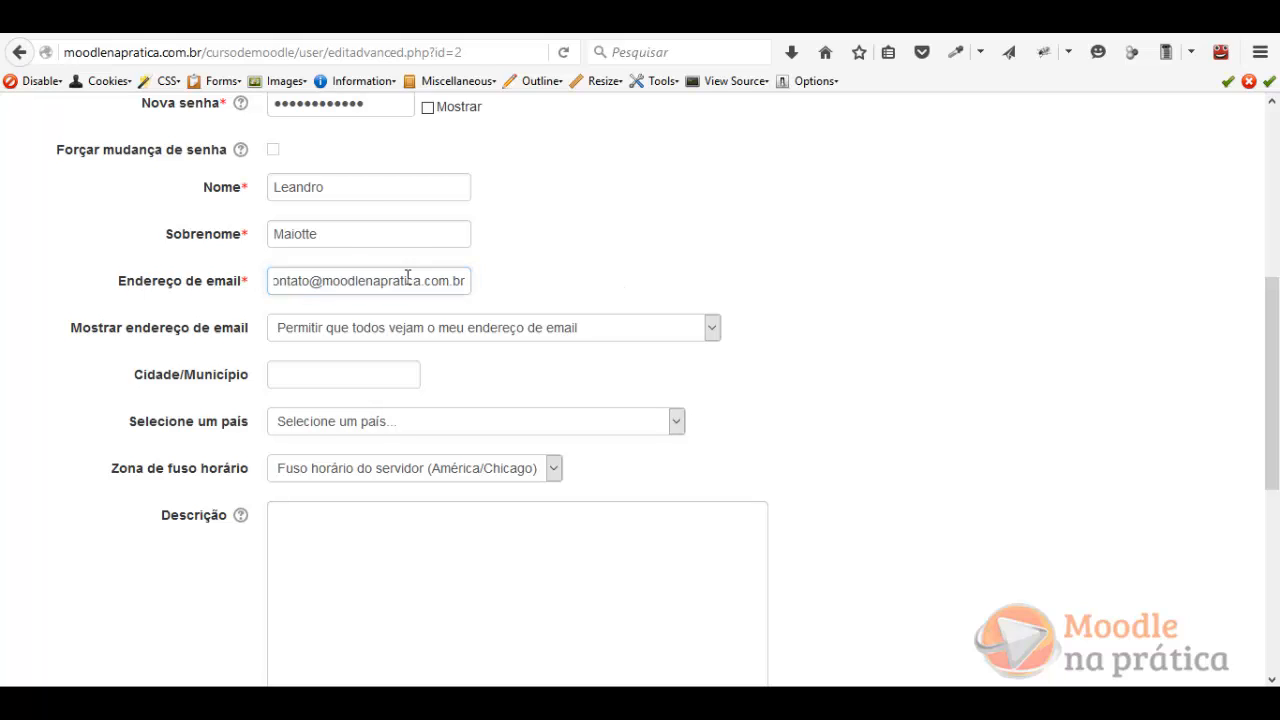
{"action": "left_click_drag", "start_coordinate": [390, 281], "coordinate": [166, 251]}
{"action": "left_click", "coordinate": [313, 283]}
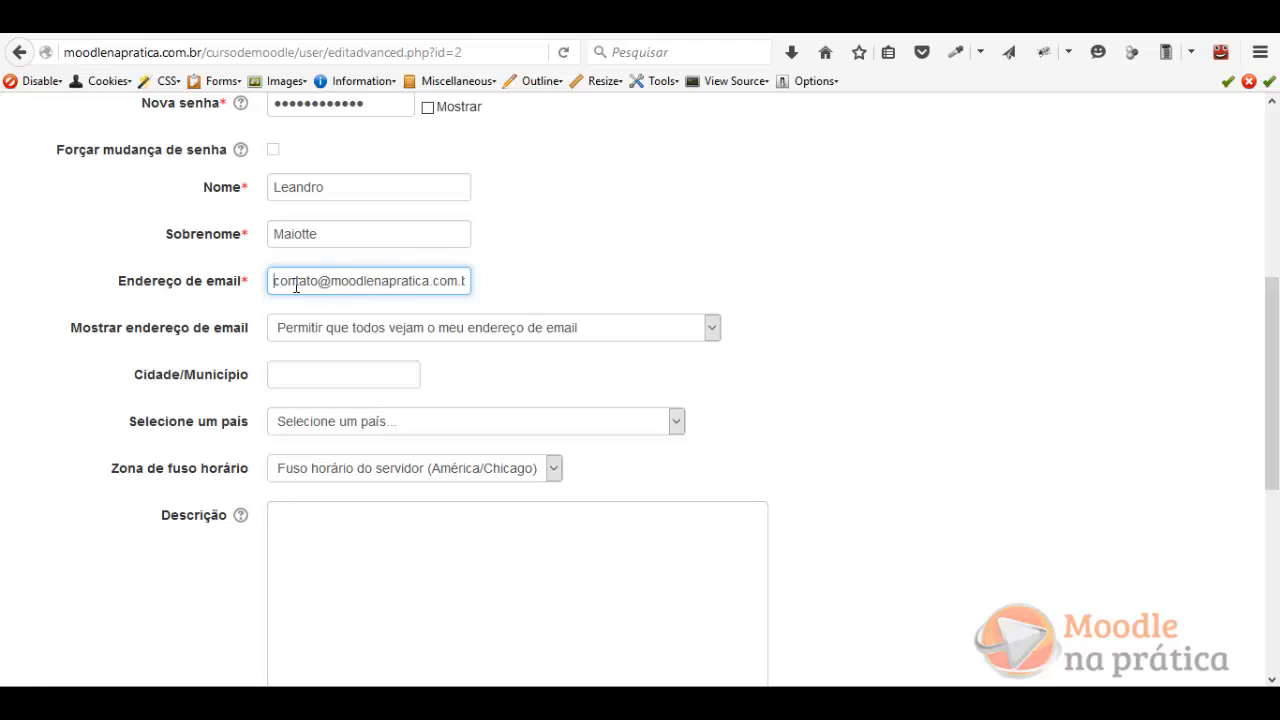
{"action": "triple_click", "coordinate": [465, 283]}
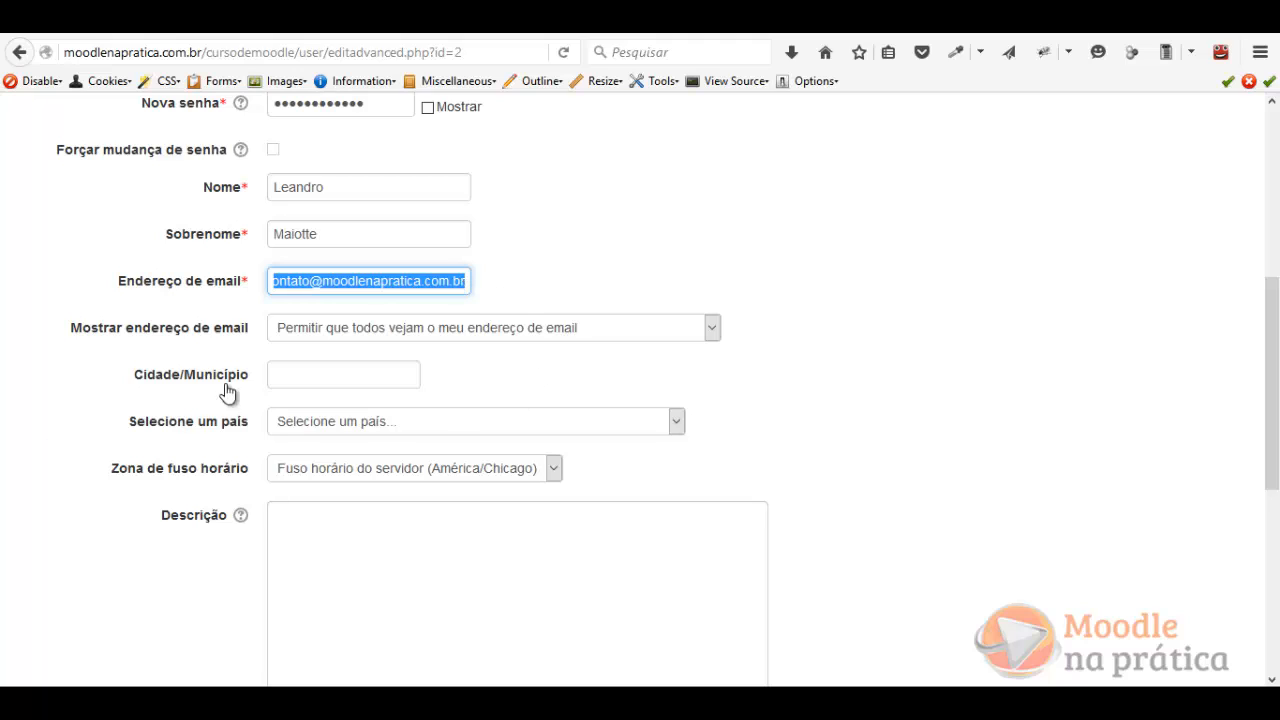
{"action": "left_click", "coordinate": [358, 341]}
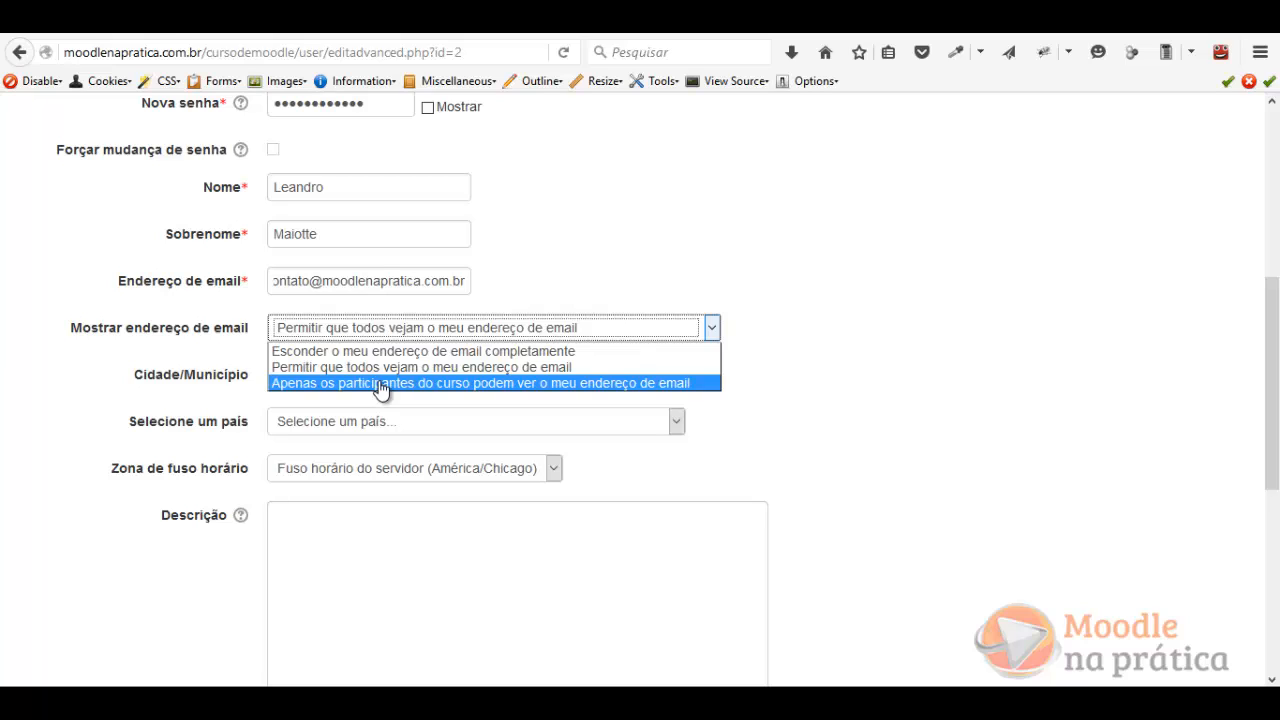
Step: Set Cidade/Município to São Paulo and the country to Brasil
{"action": "left_click", "coordinate": [934, 328]}
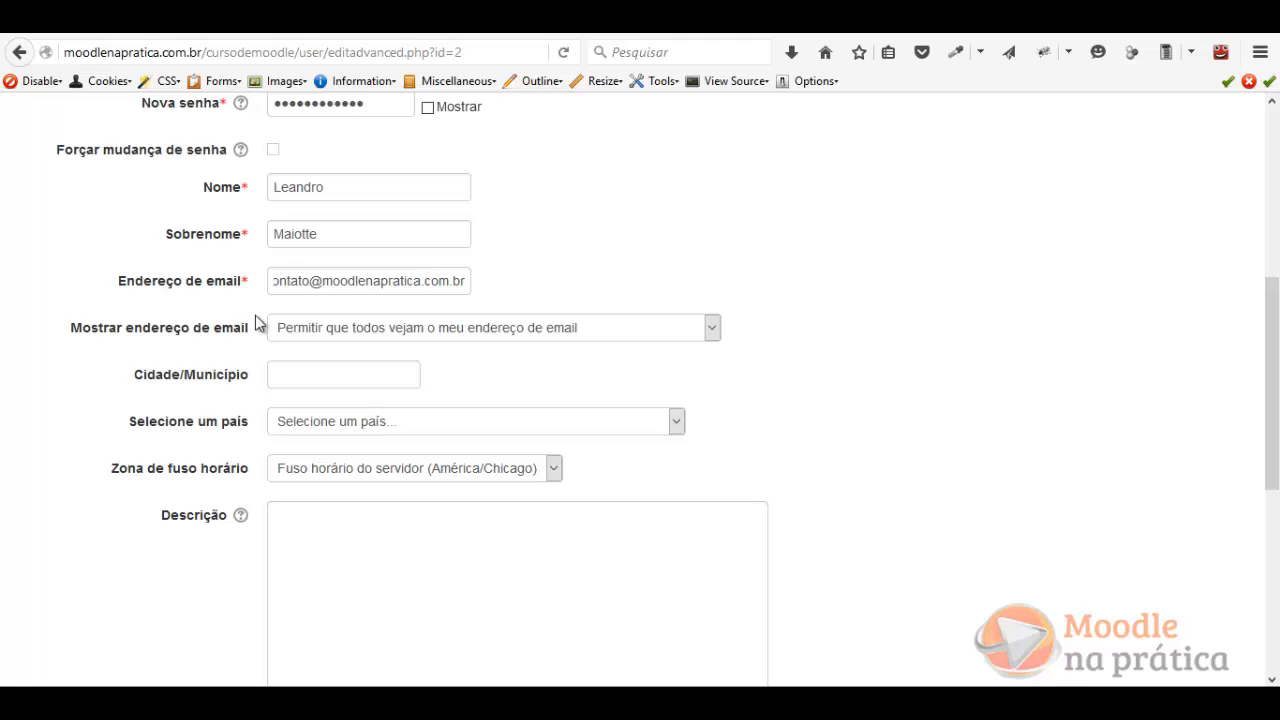
{"action": "left_click", "coordinate": [306, 380]}
{"action": "type", "text": "São"}
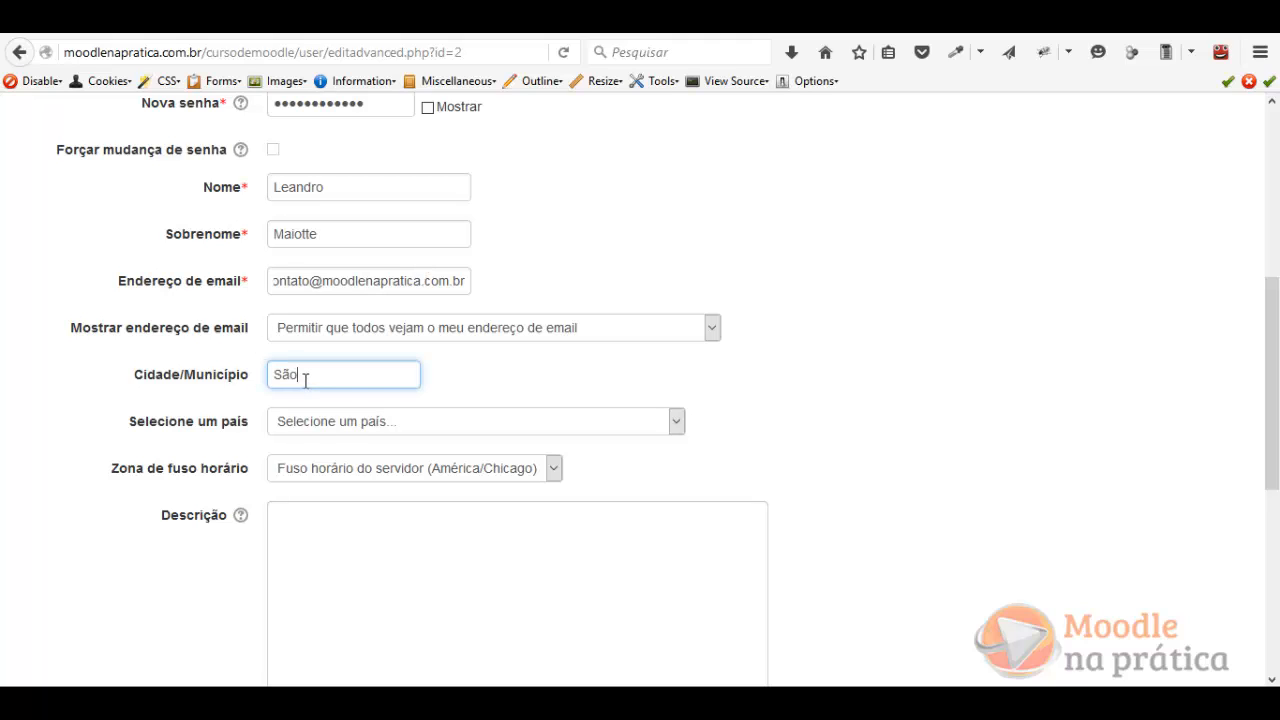
{"action": "type", "text": " Paulo"}
{"action": "key", "text": "Tab"}
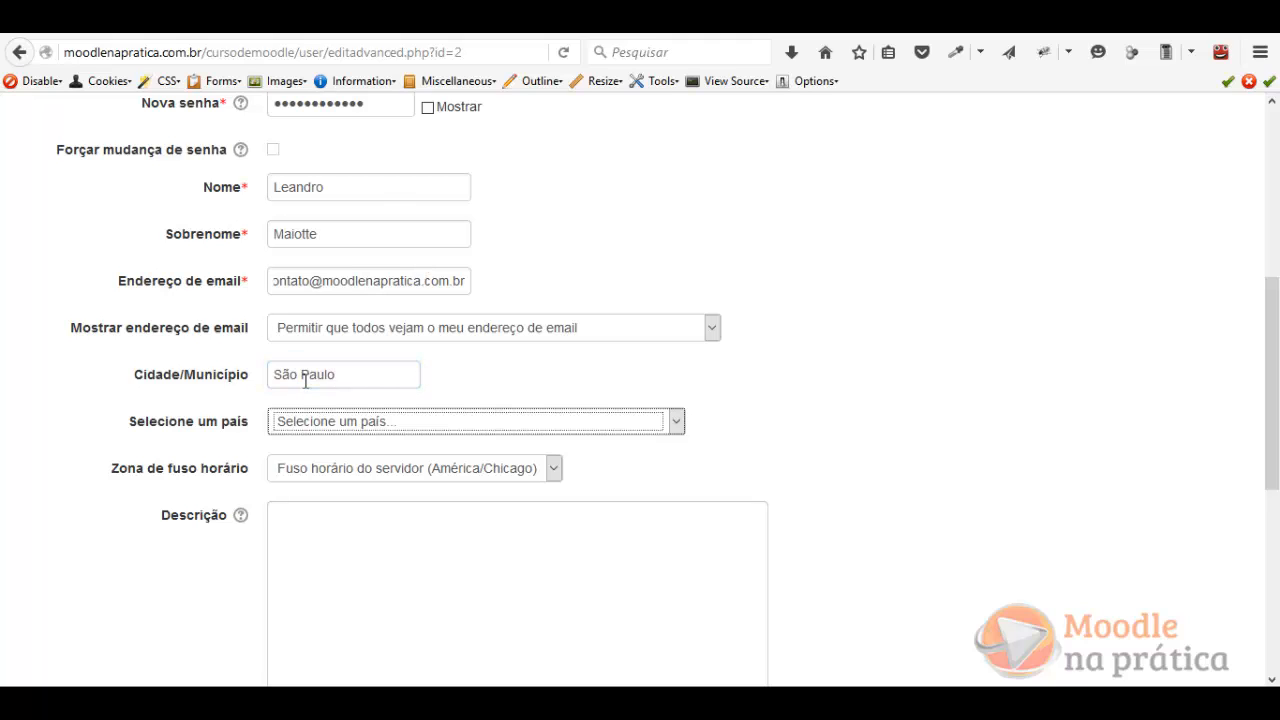
{"action": "type", "text": "Brasil"}
{"action": "scroll", "coordinate": [648, 428], "scroll_direction": "down", "scroll_amount": 2}
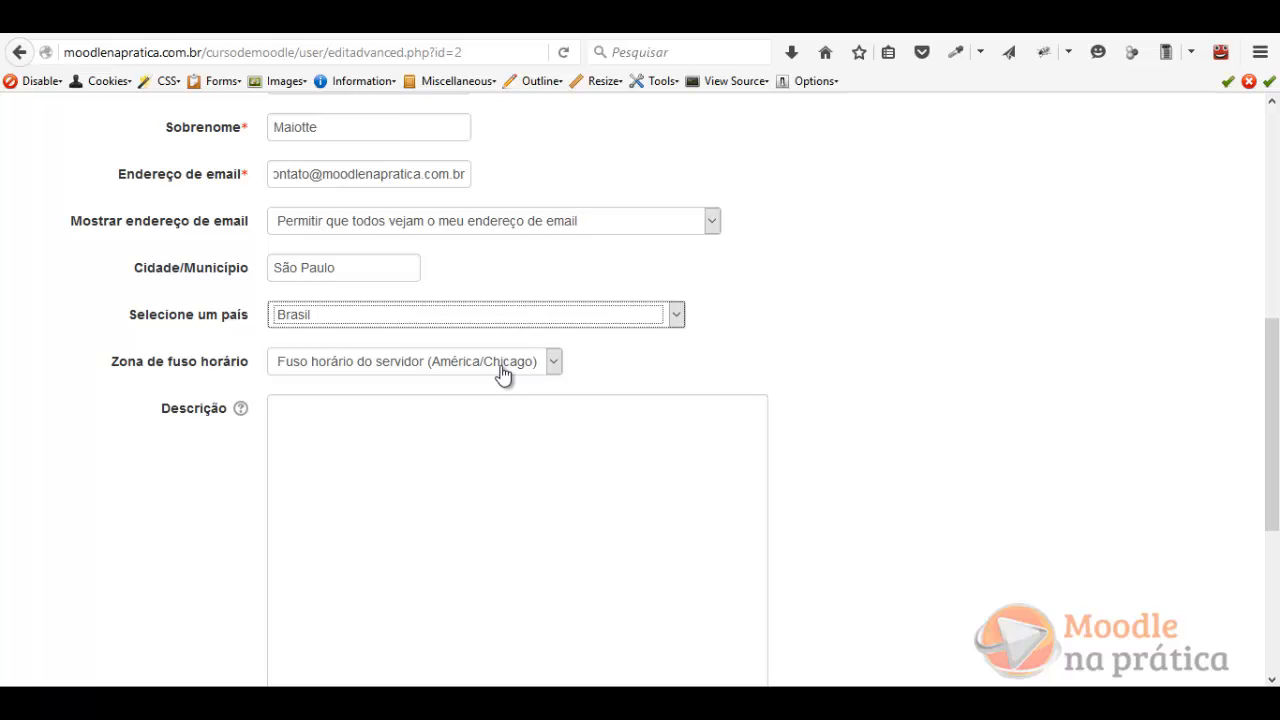
Step: Choose América/São_Paulo as the time zone and save the profile with Atualizar perfil
{"action": "left_click", "coordinate": [502, 372]}
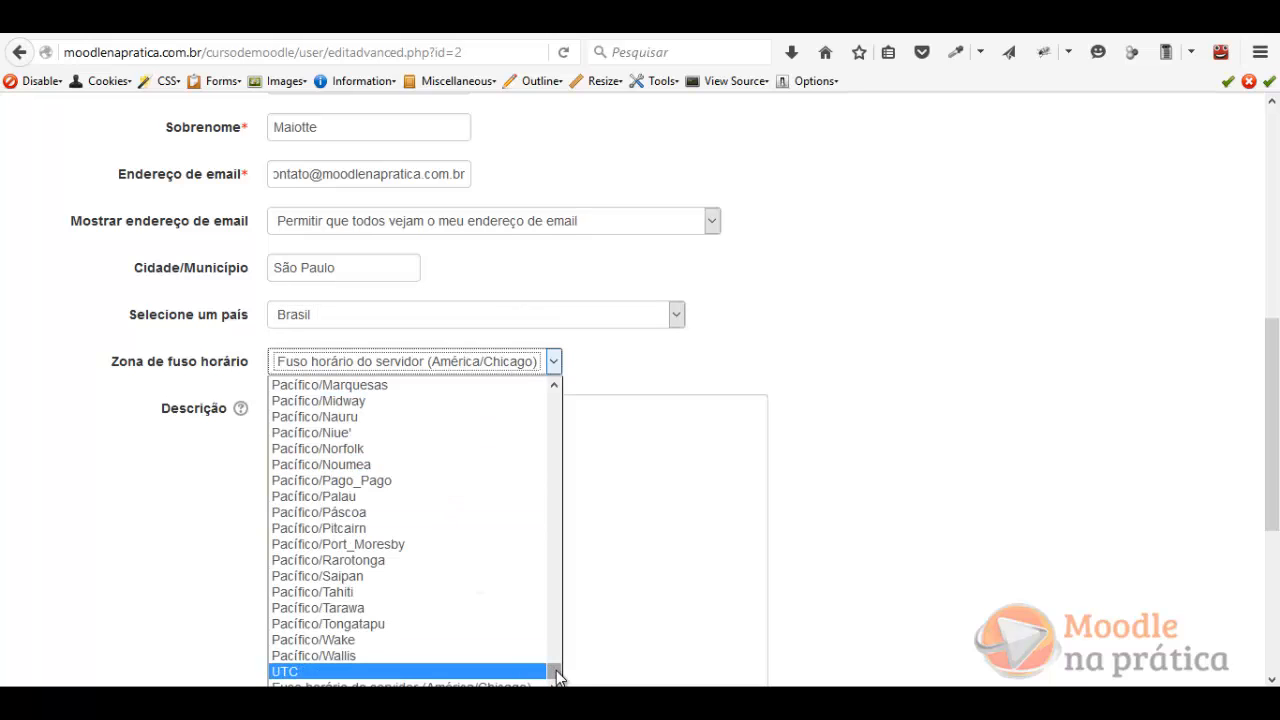
{"action": "left_click_drag", "start_coordinate": [555, 672], "coordinate": [556, 518]}
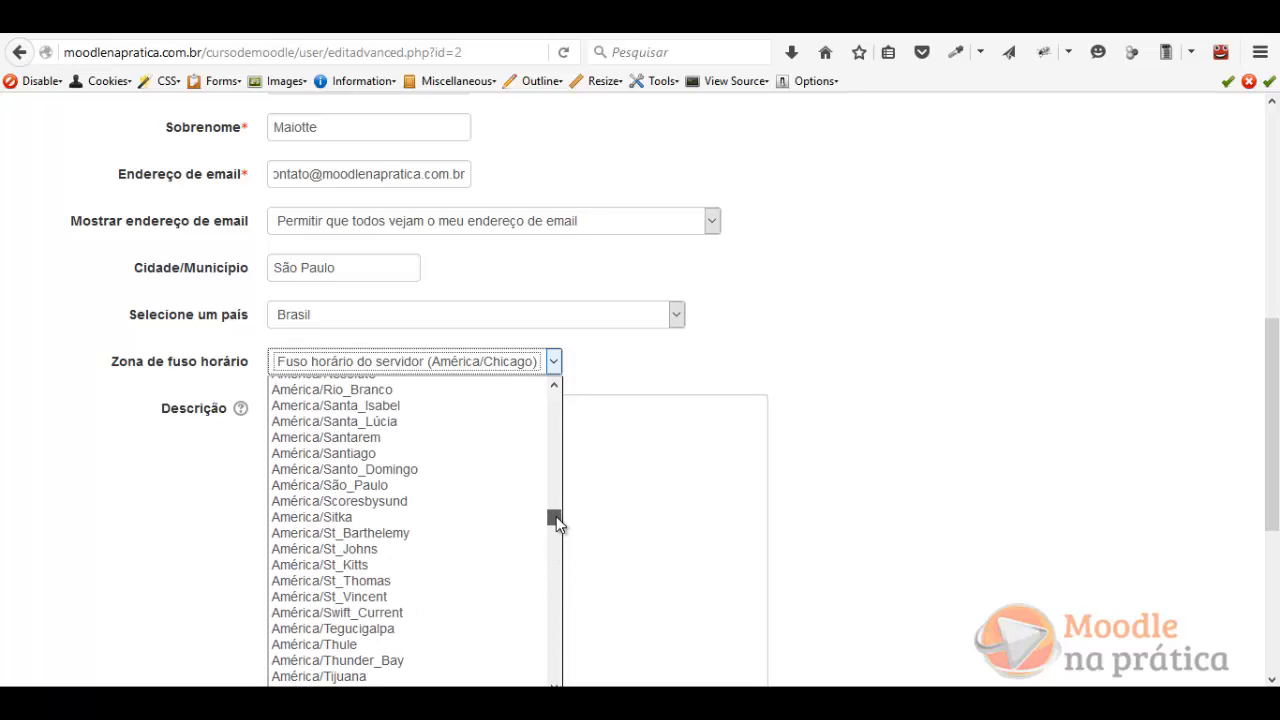
{"action": "left_click", "coordinate": [365, 485]}
{"action": "left_click", "coordinate": [406, 469]}
{"action": "scroll", "coordinate": [451, 497], "scroll_direction": "down", "scroll_amount": 4}
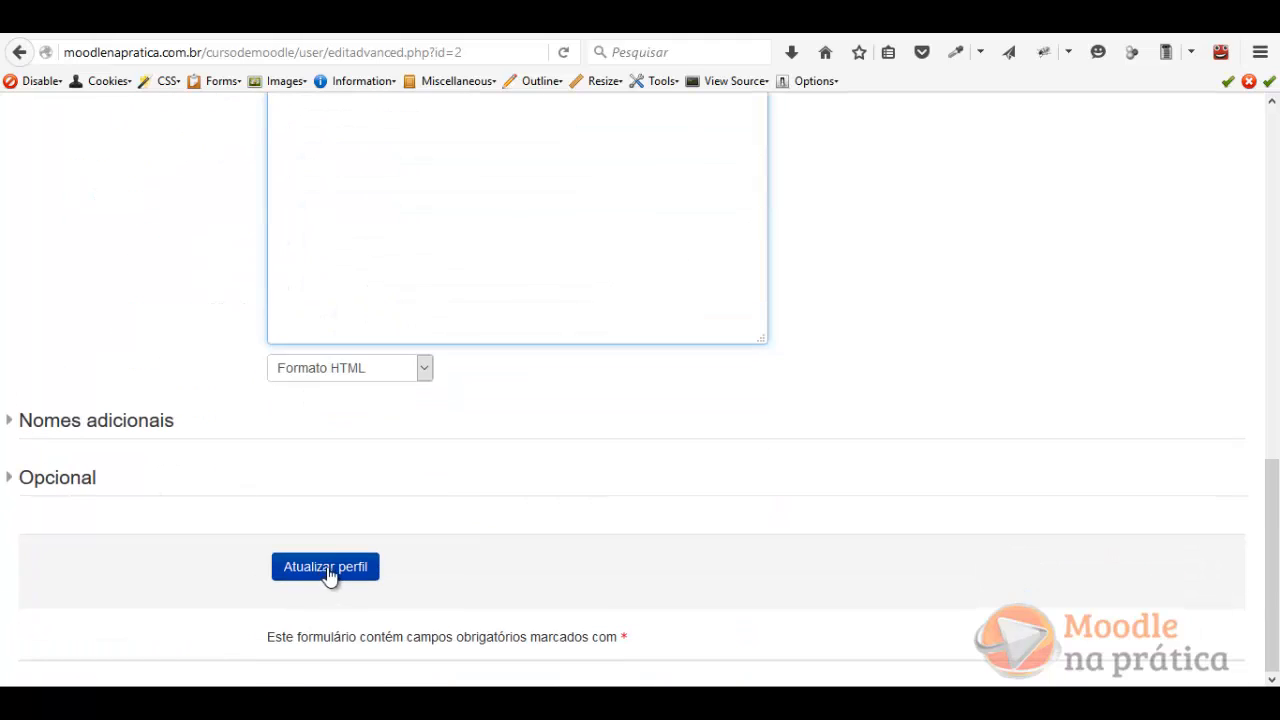
{"action": "left_click", "coordinate": [336, 567]}
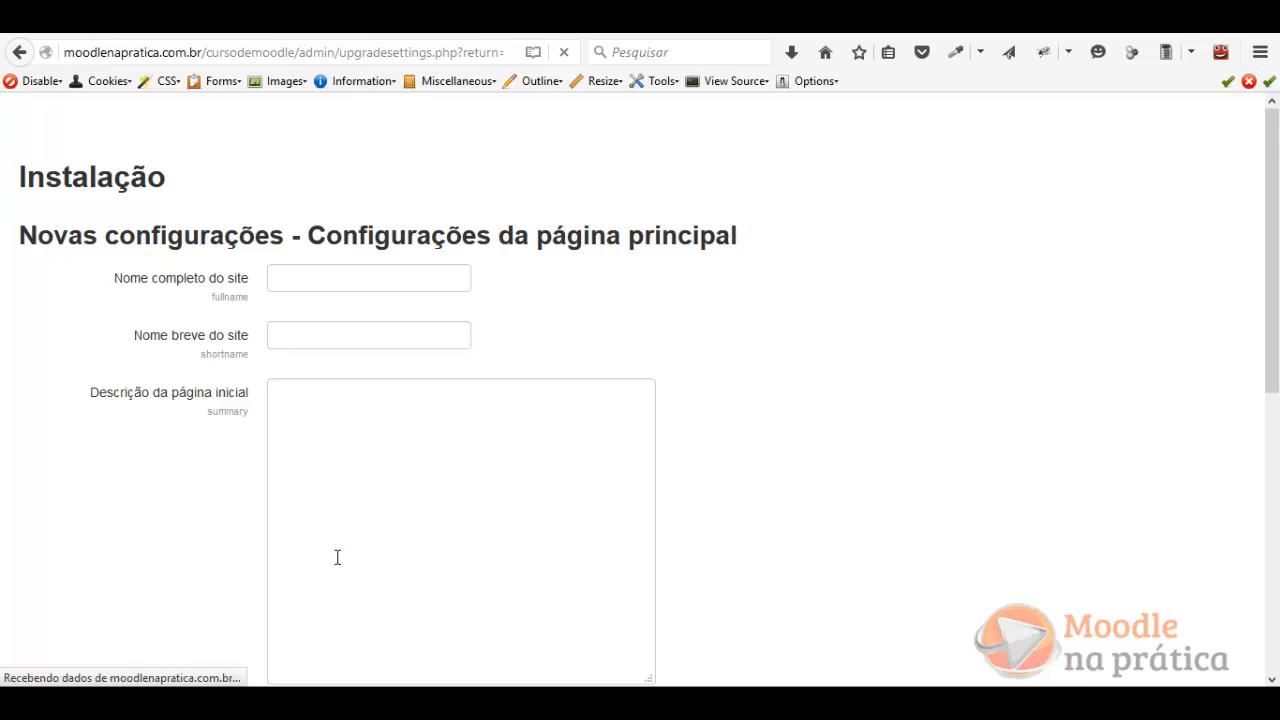
Step: Enter 'Ambiente de Teste do Curso Moodle Essencial' as full site name and 'Curso Moodle Essencial' as short name
{"action": "left_click", "coordinate": [345, 279]}
{"action": "type", "text": "Am"}
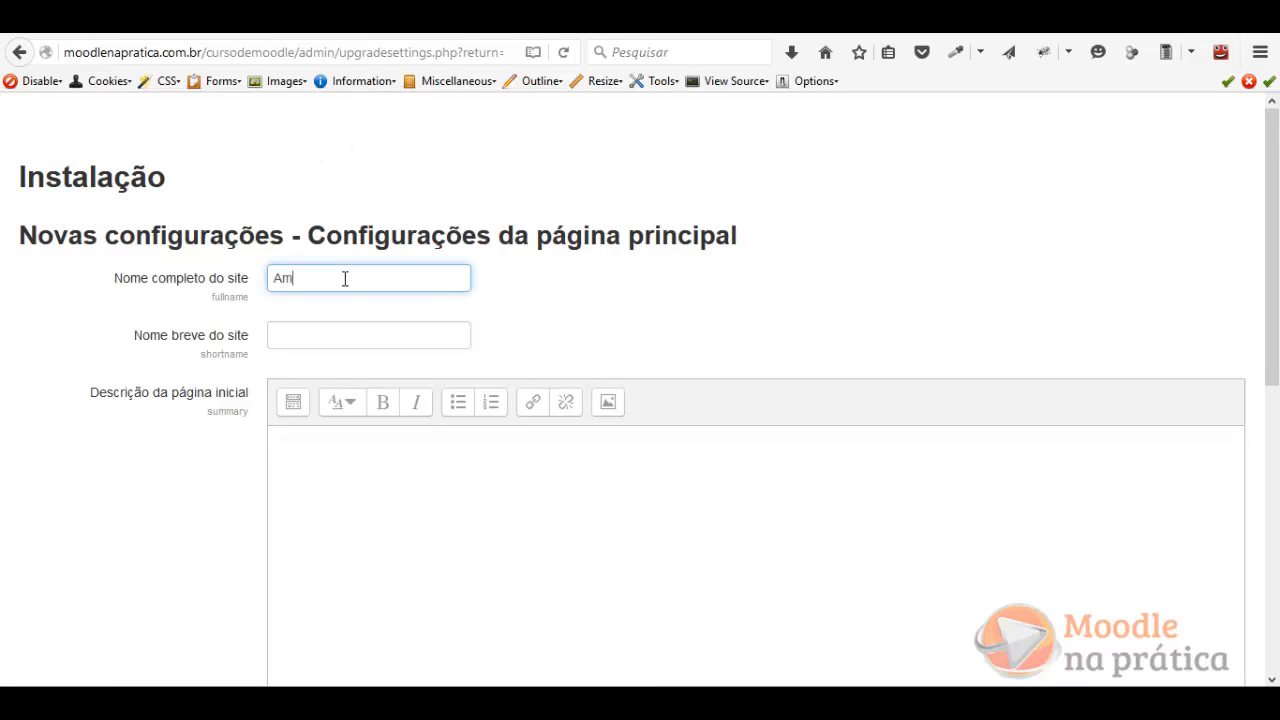
{"action": "type", "text": "biente de Te"}
{"action": "type", "text": "ste d"}
{"action": "type", "text": "o Curso M"}
{"action": "type", "text": "oodle Ess"}
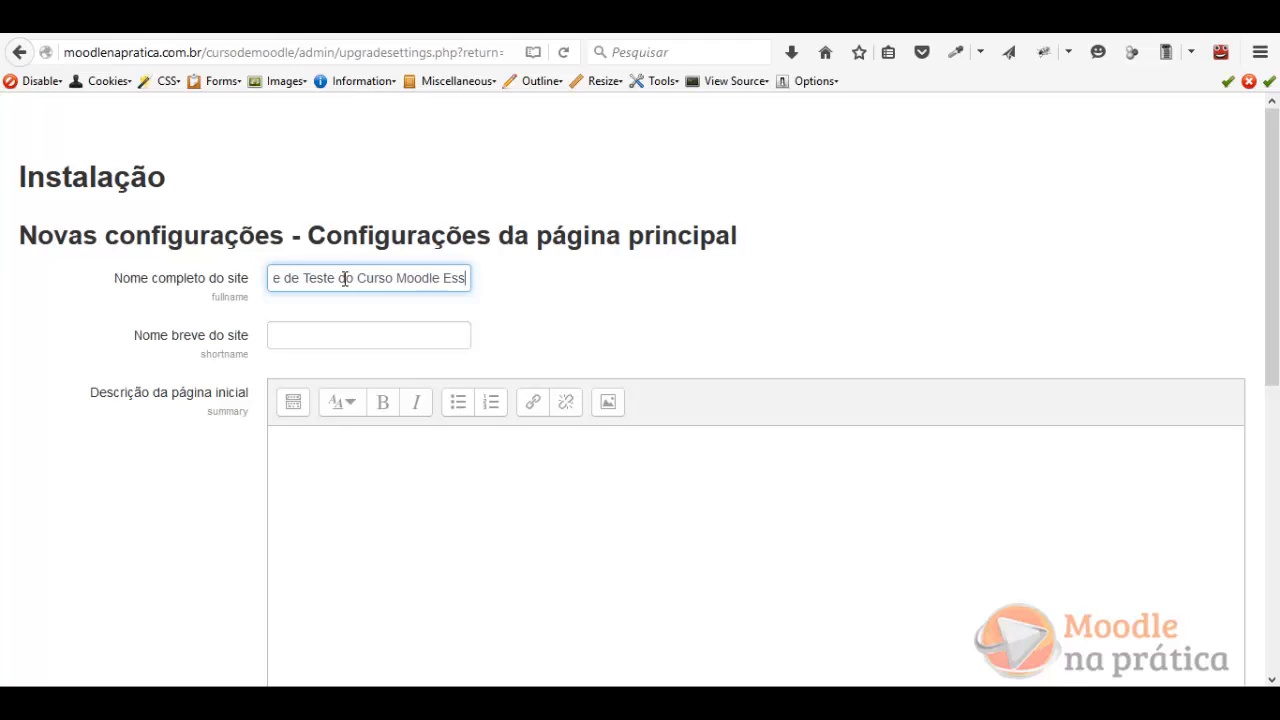
{"action": "type", "text": "encial"}
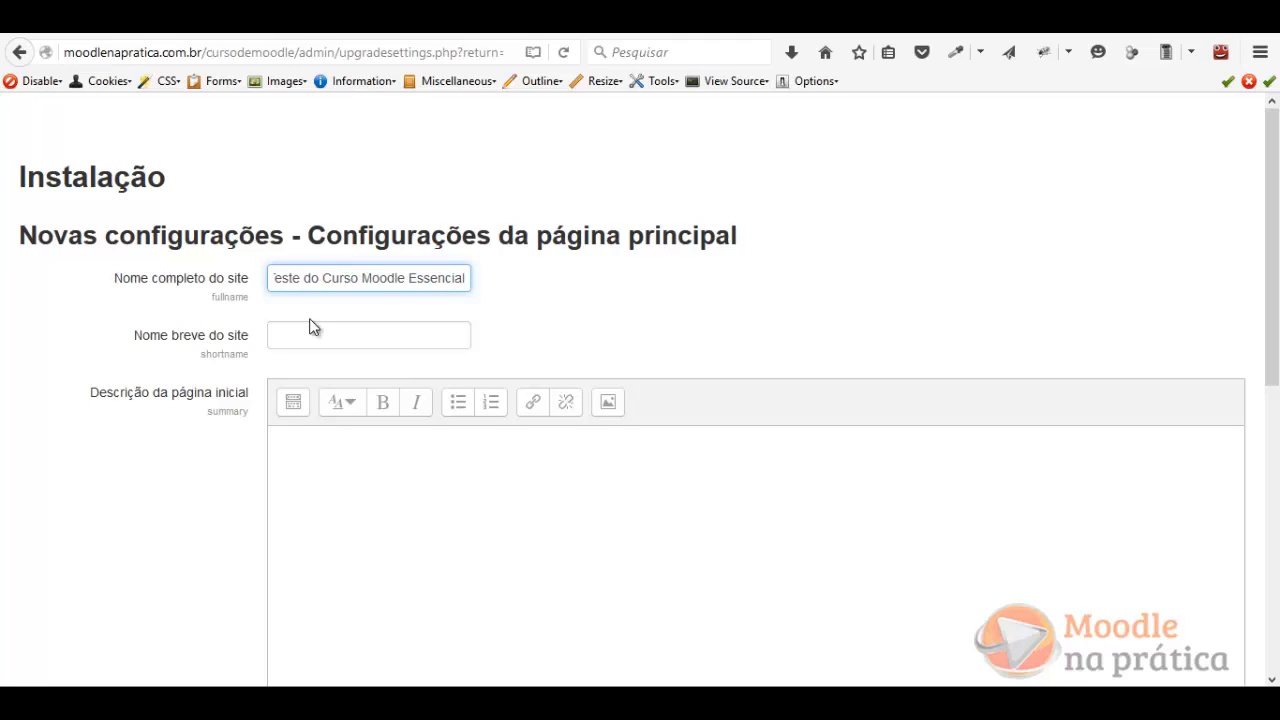
{"action": "left_click", "coordinate": [328, 335]}
{"action": "type", "text": "Curso "}
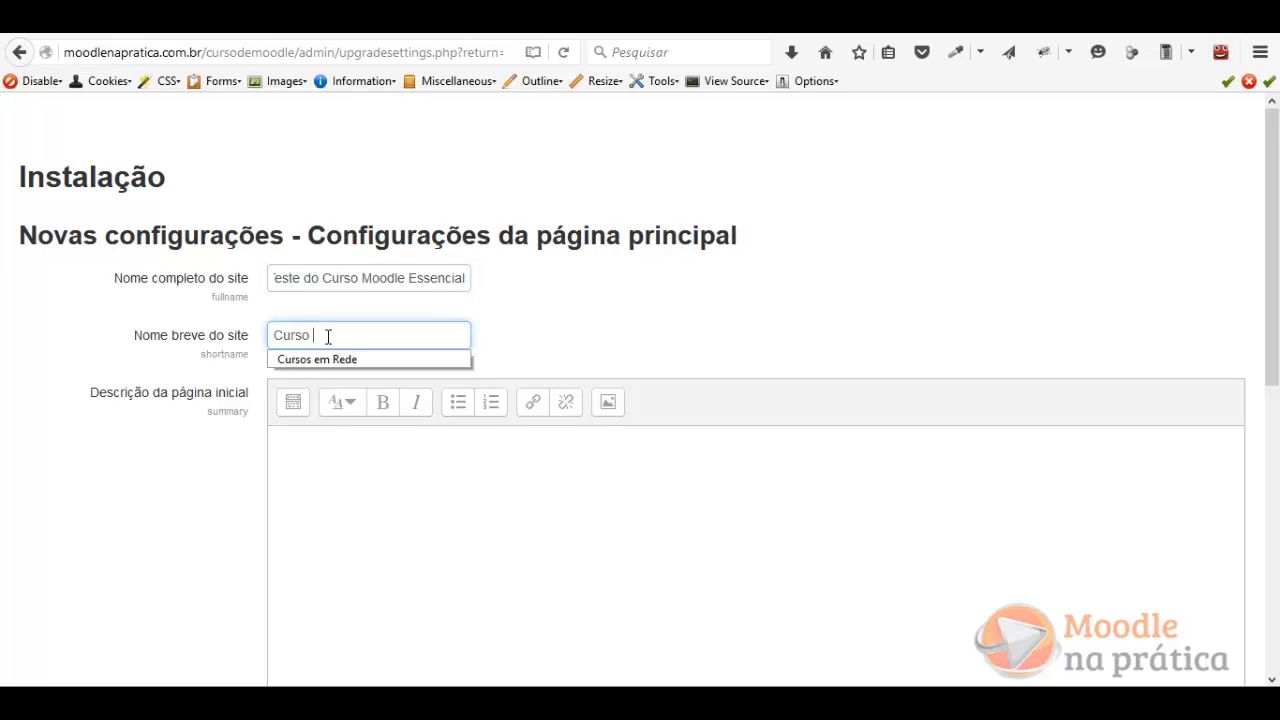
{"action": "type", "text": "Moodle Essencial"}
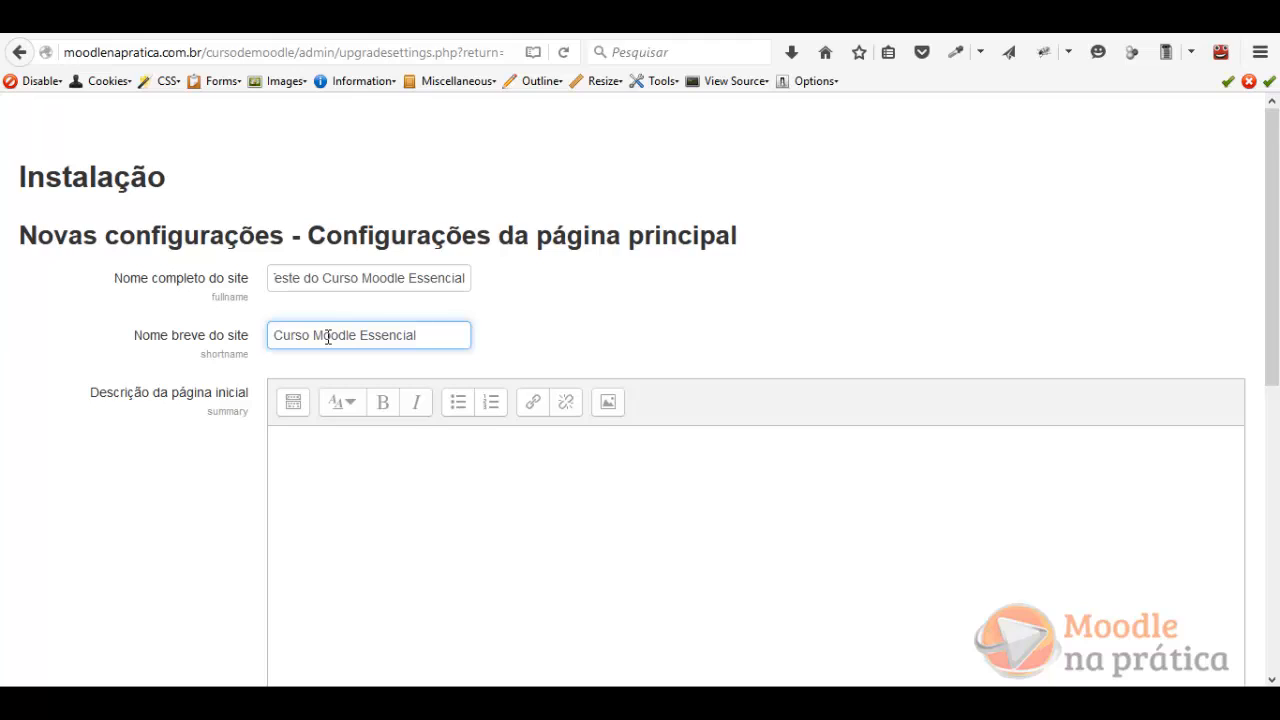
Step: Review the full site name text from beginning to end, then return to the short name field
{"action": "left_click_drag", "start_coordinate": [452, 283], "coordinate": [322, 298]}
{"action": "left_click", "coordinate": [340, 288]}
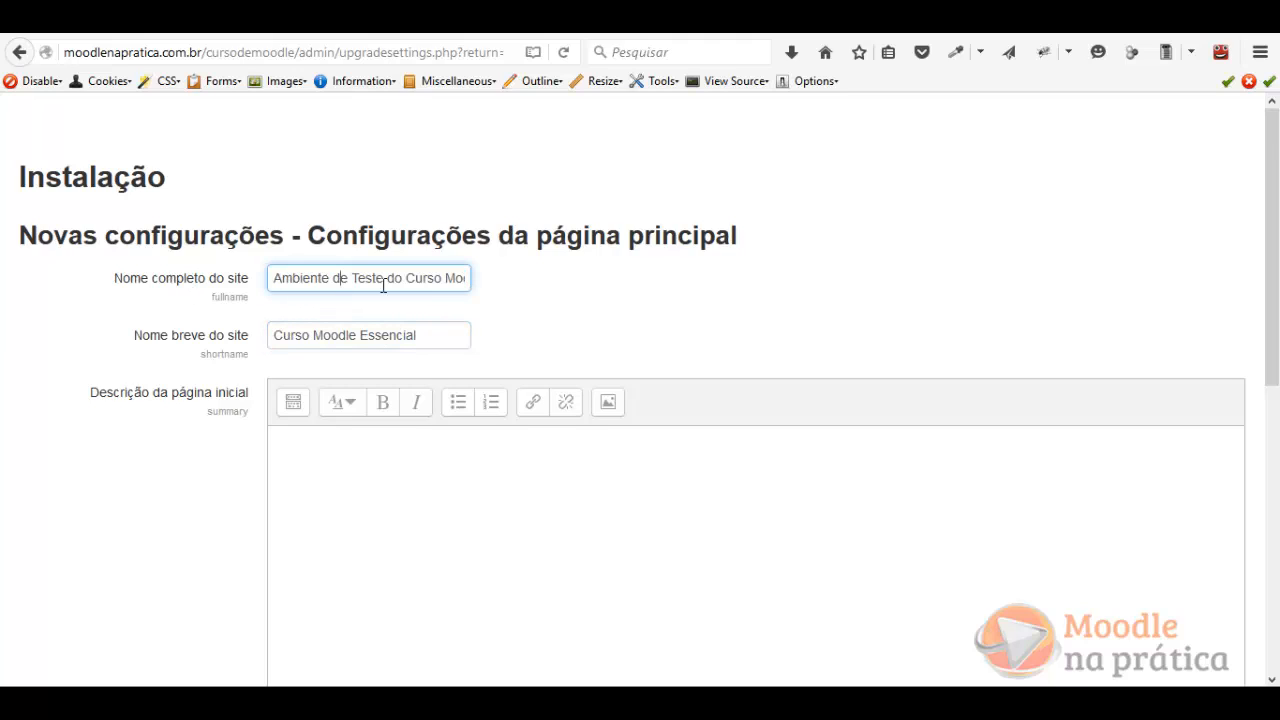
{"action": "left_click_drag", "start_coordinate": [414, 283], "coordinate": [589, 286]}
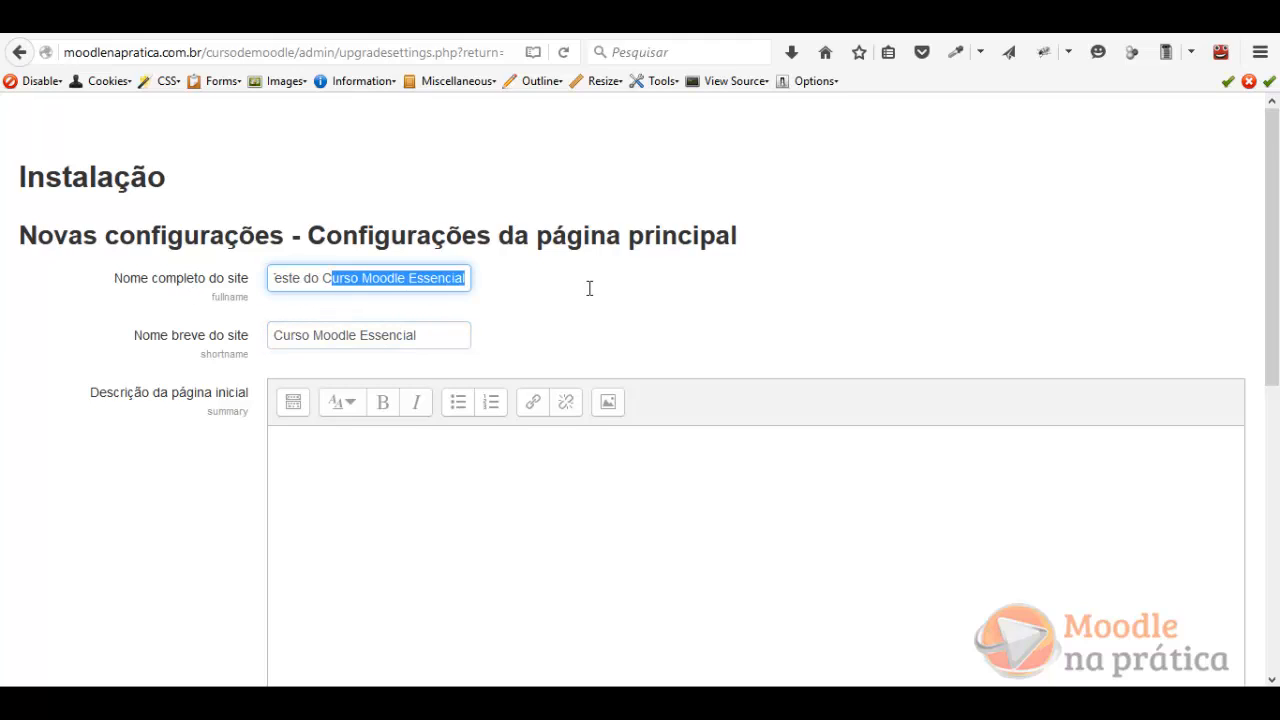
{"action": "left_click", "coordinate": [366, 277]}
{"action": "left_click_drag", "start_coordinate": [414, 278], "coordinate": [177, 280]}
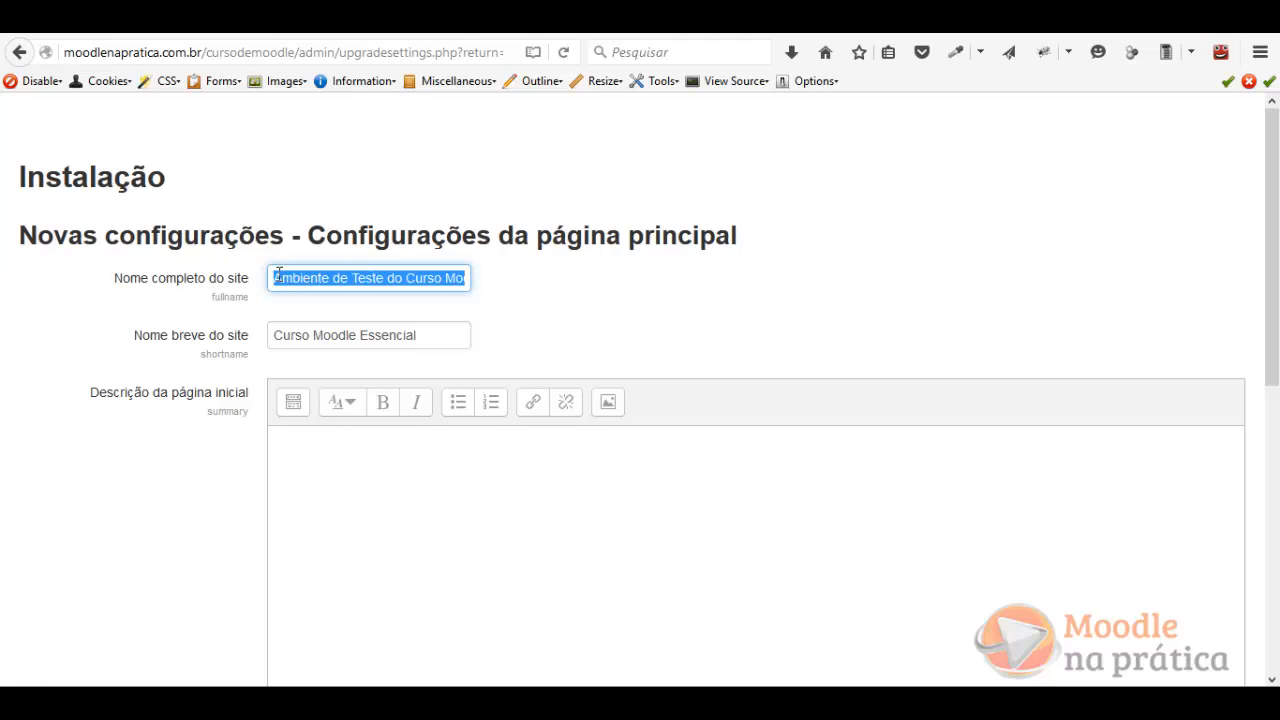
{"action": "left_click_drag", "start_coordinate": [278, 277], "coordinate": [680, 280]}
{"action": "left_click", "coordinate": [366, 280]}
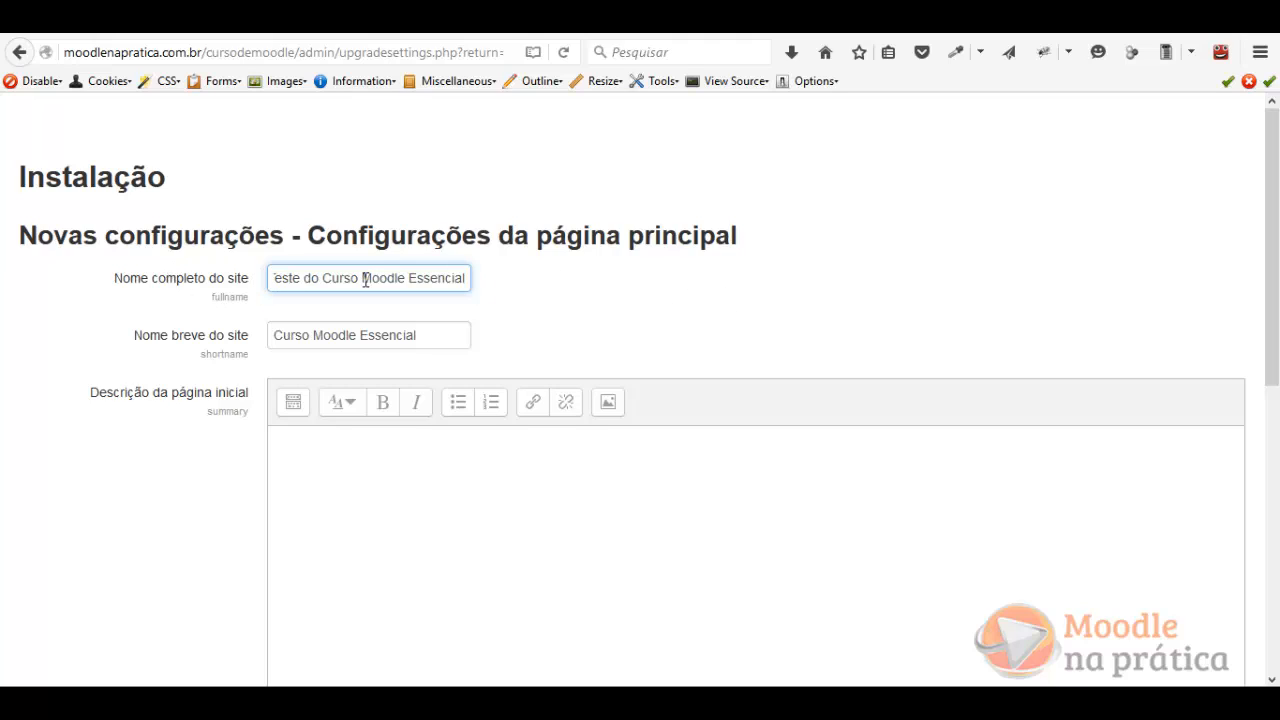
{"action": "left_click_drag", "start_coordinate": [366, 280], "coordinate": [184, 277]}
{"action": "left_click_drag", "start_coordinate": [272, 277], "coordinate": [649, 284]}
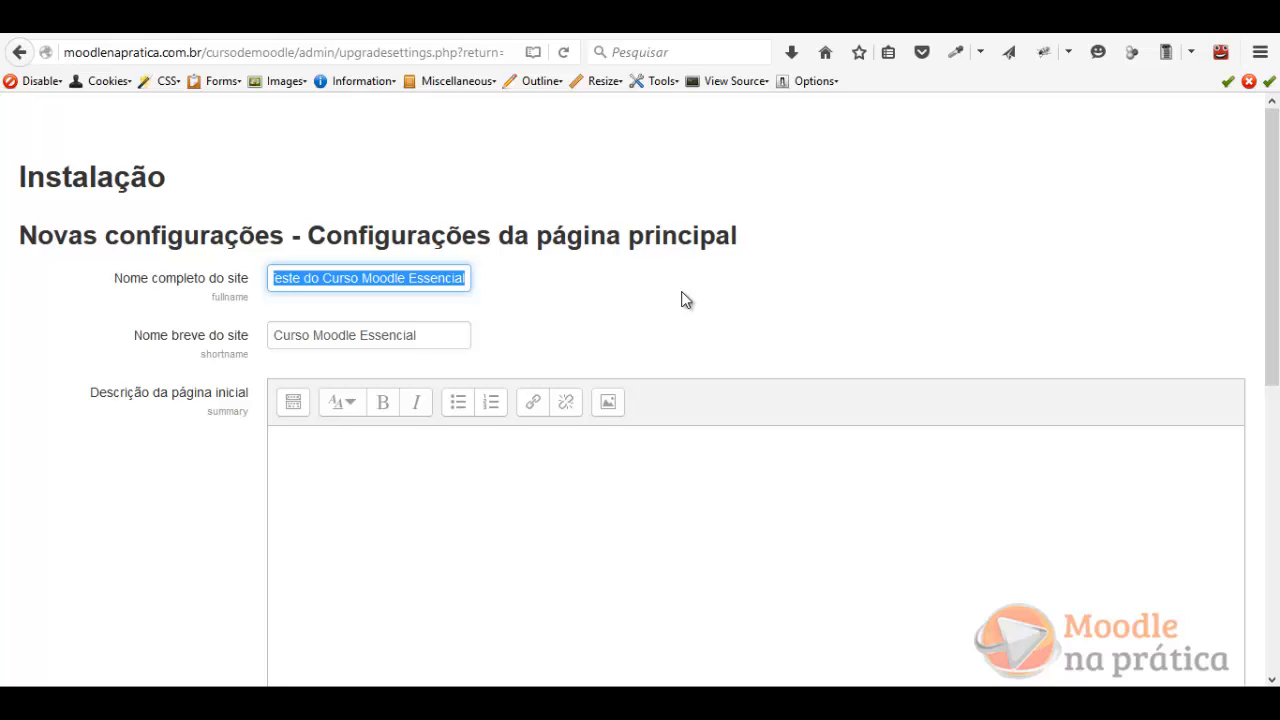
{"action": "left_click", "coordinate": [431, 342]}
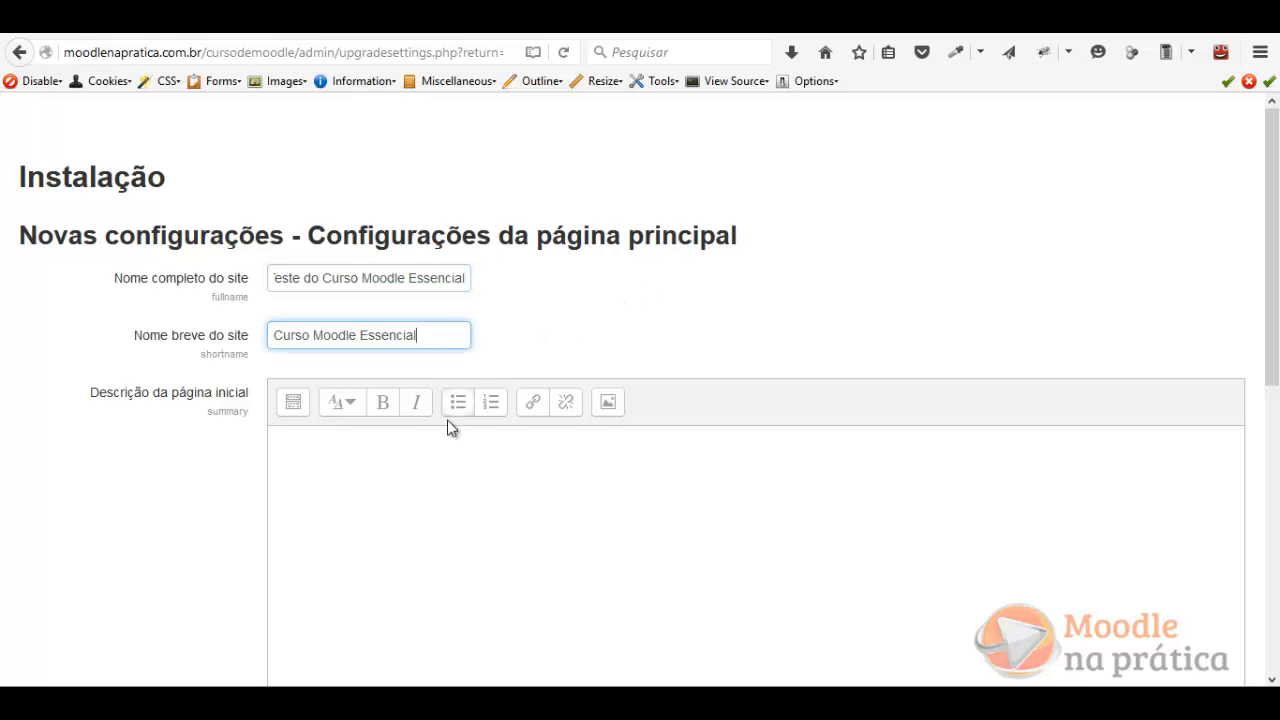
Step: Set Fuso-horário padrão to América/São_Paulo, then switch to the browser showing moodle.org
{"action": "left_click", "coordinate": [398, 505]}
{"action": "scroll", "coordinate": [371, 466], "scroll_direction": "down", "scroll_amount": 3}
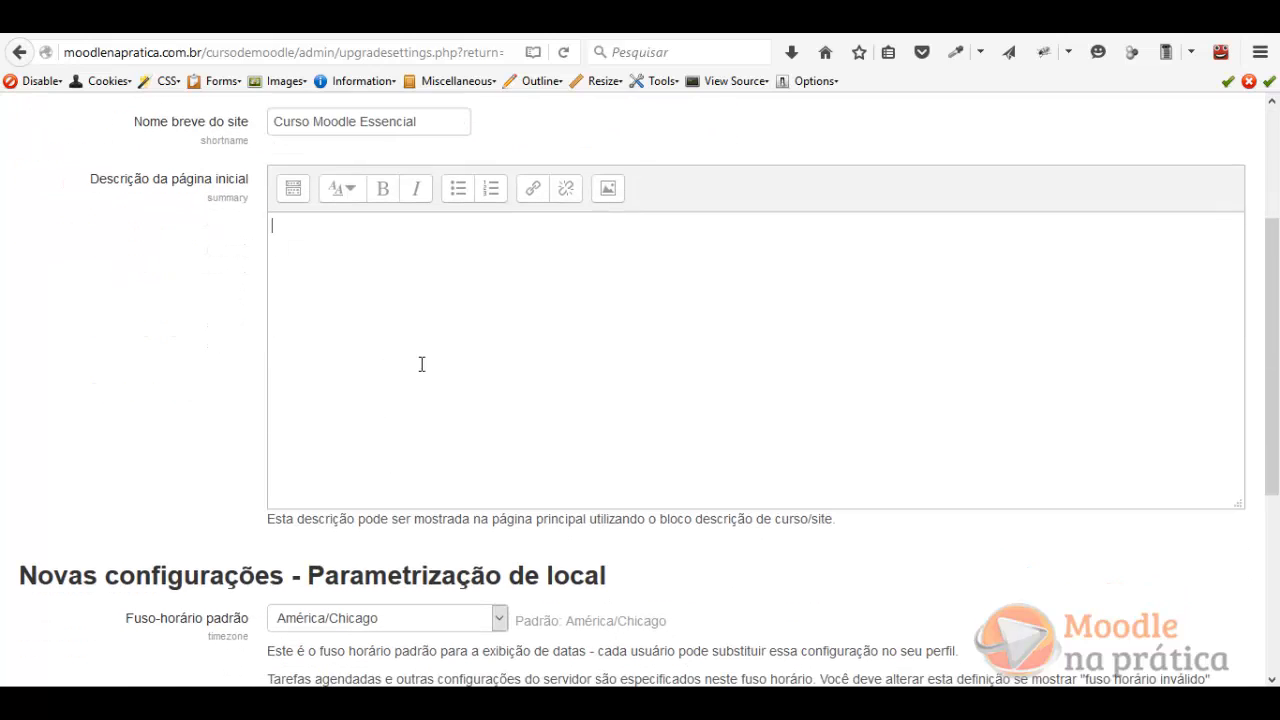
{"action": "scroll", "coordinate": [452, 367], "scroll_direction": "down", "scroll_amount": 5}
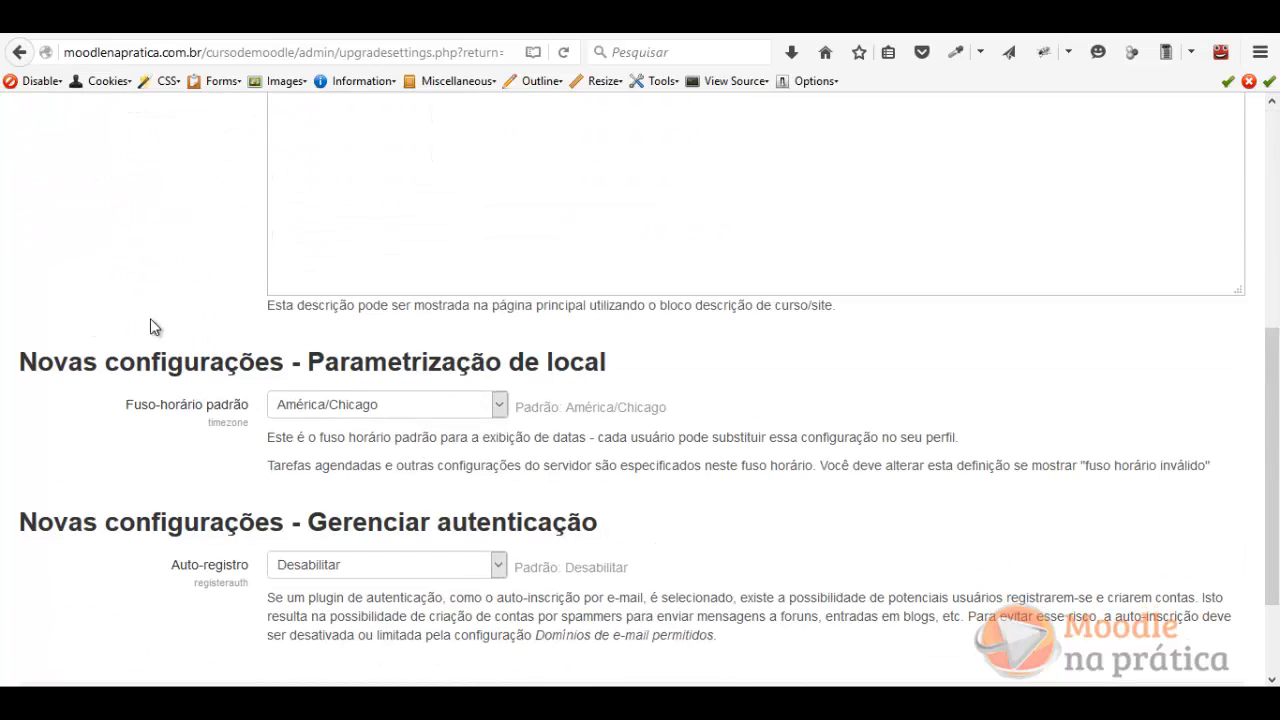
{"action": "left_click_drag", "start_coordinate": [17, 362], "coordinate": [486, 363]}
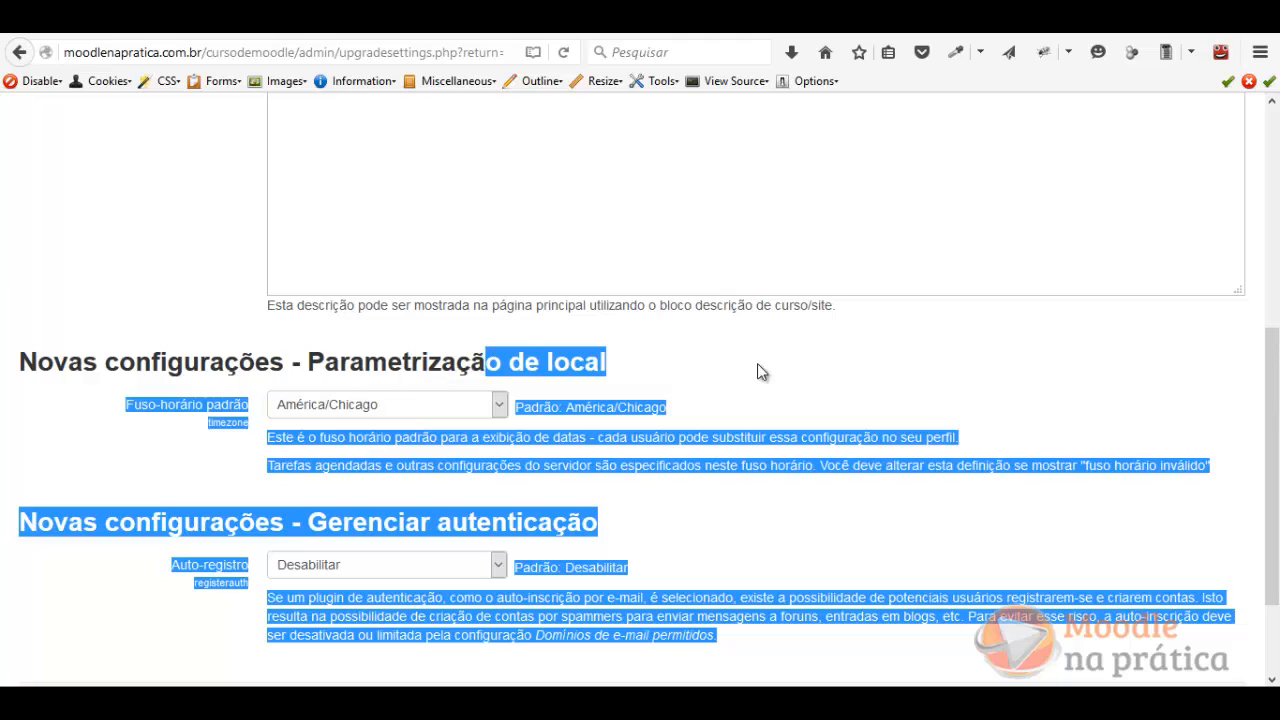
{"action": "left_click", "coordinate": [812, 362]}
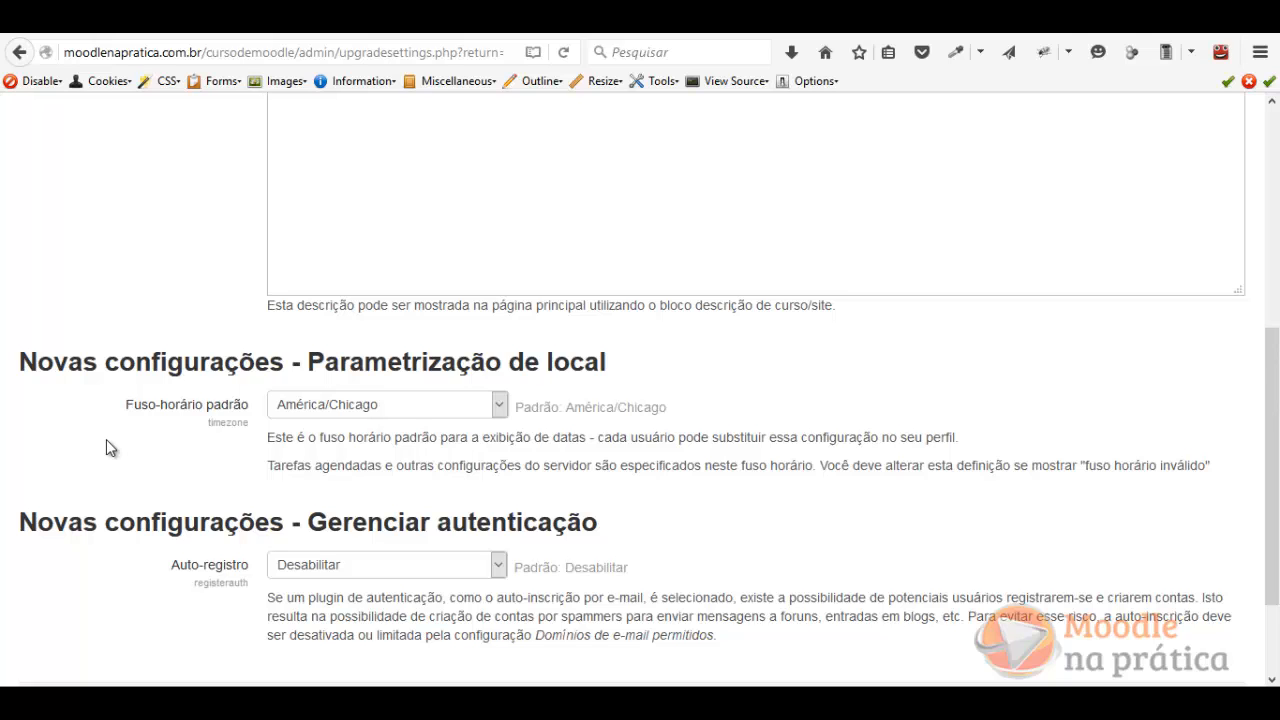
{"action": "scroll", "coordinate": [117, 443], "scroll_direction": "down", "scroll_amount": 2}
{"action": "left_click", "coordinate": [398, 306]}
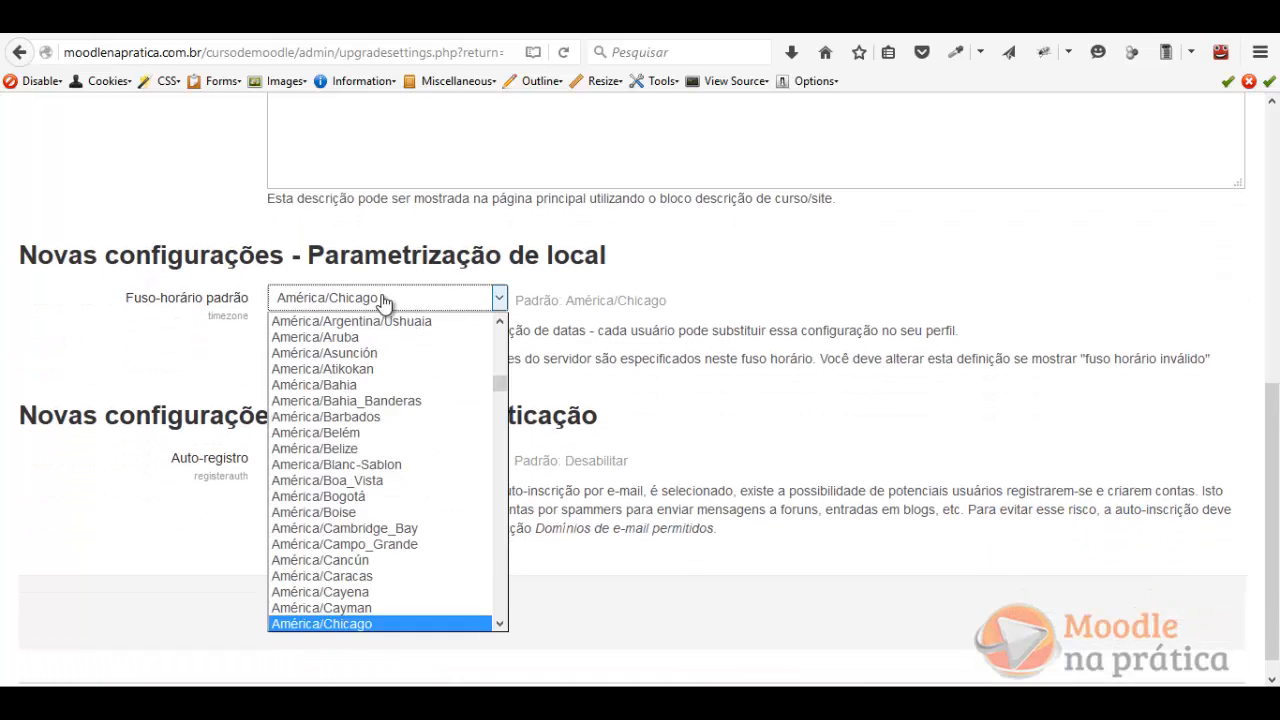
{"action": "left_click_drag", "start_coordinate": [500, 380], "coordinate": [514, 447]}
{"action": "left_click", "coordinate": [405, 568]}
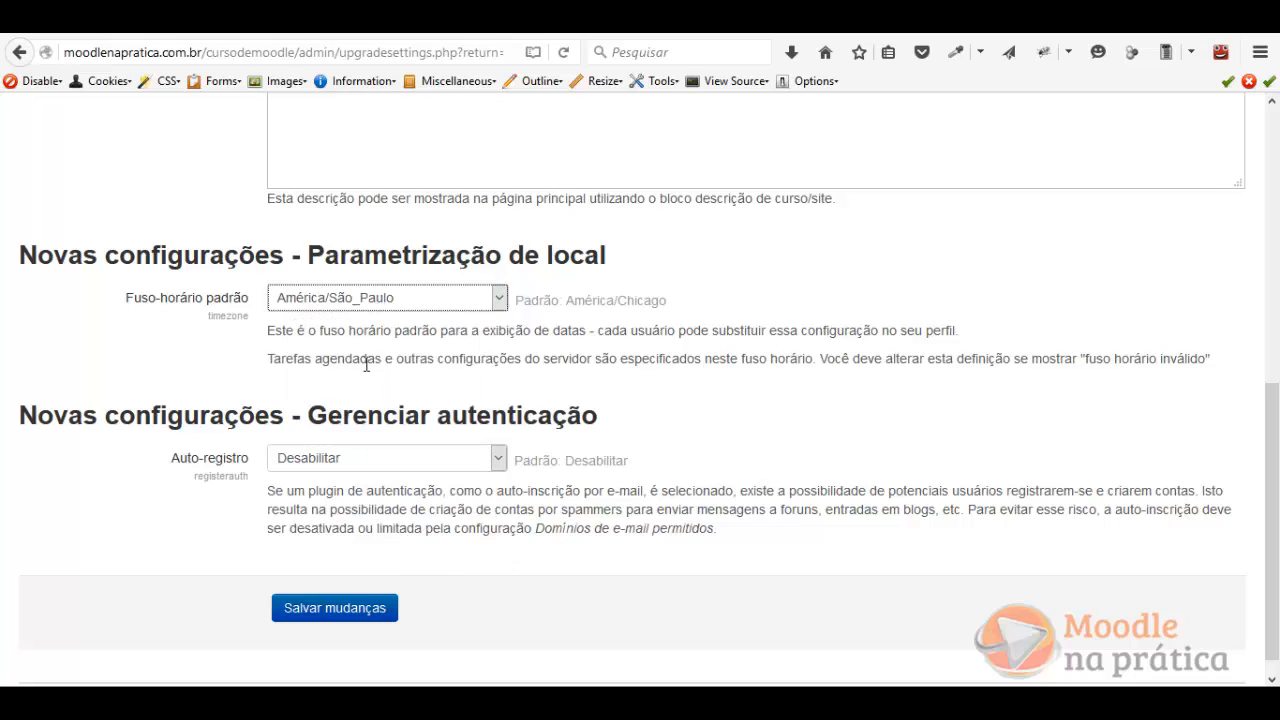
{"action": "left_click", "coordinate": [761, 422]}
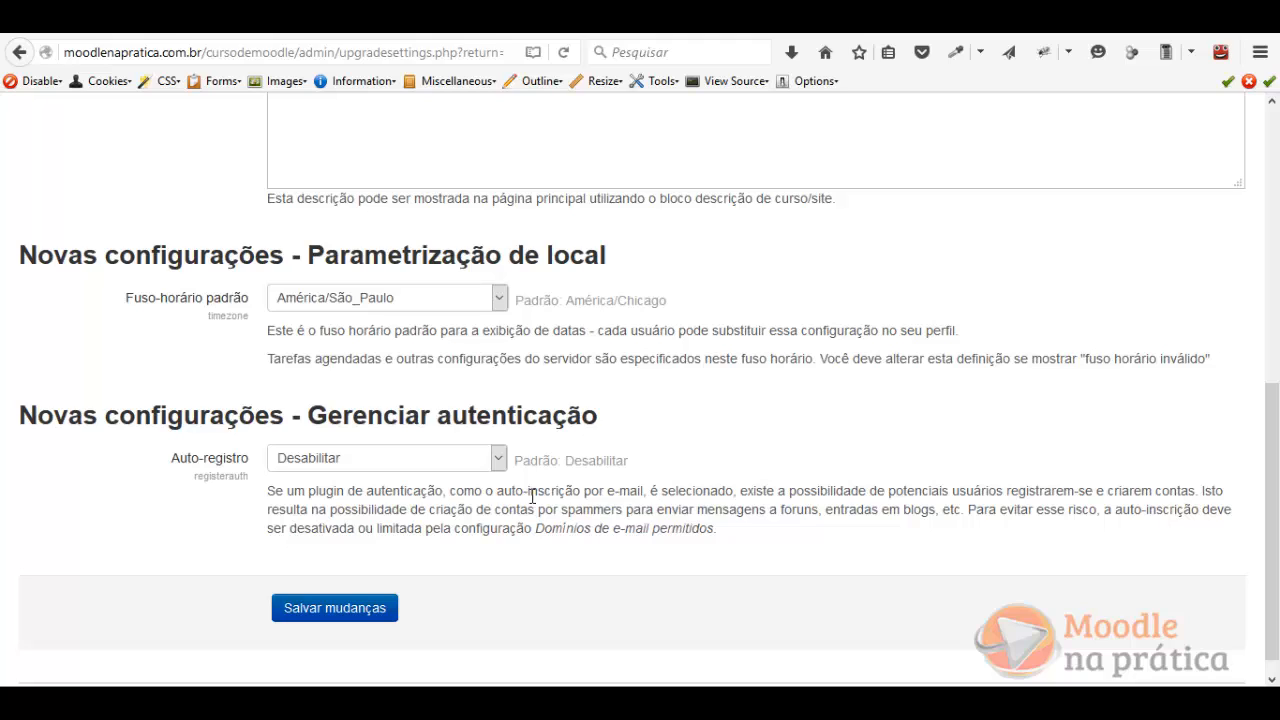
{"action": "key", "text": "alt+Tab"}
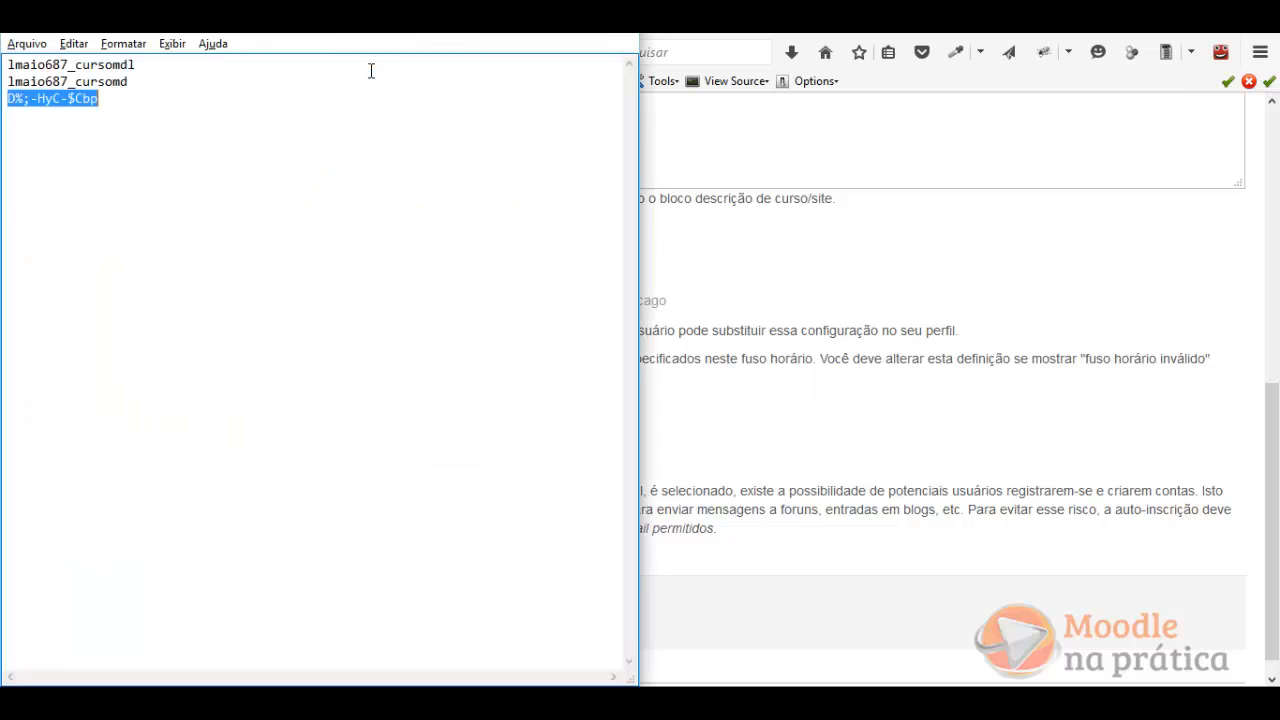
{"action": "key", "text": "alt+Tab"}
{"action": "key", "text": "alt+Tab"}
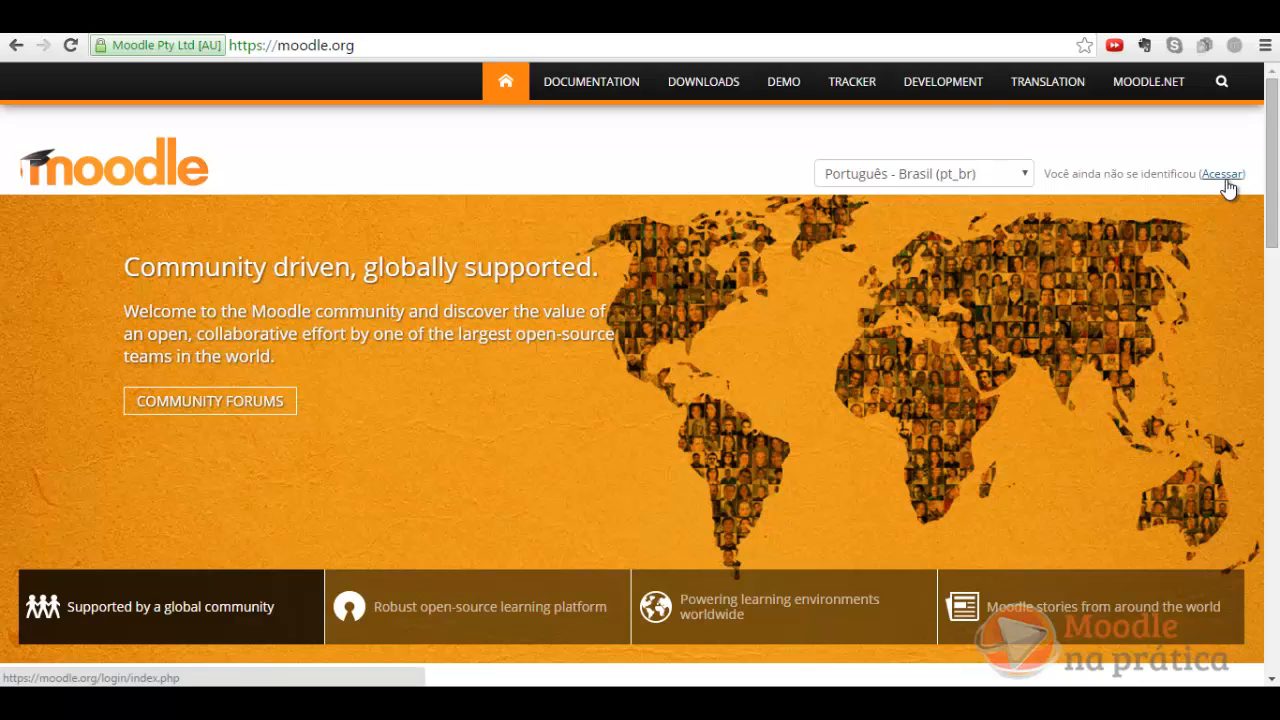
Step: Open the moodle.org Acessar login page and highlight its first-time visitor heading
{"action": "left_click", "coordinate": [1226, 180]}
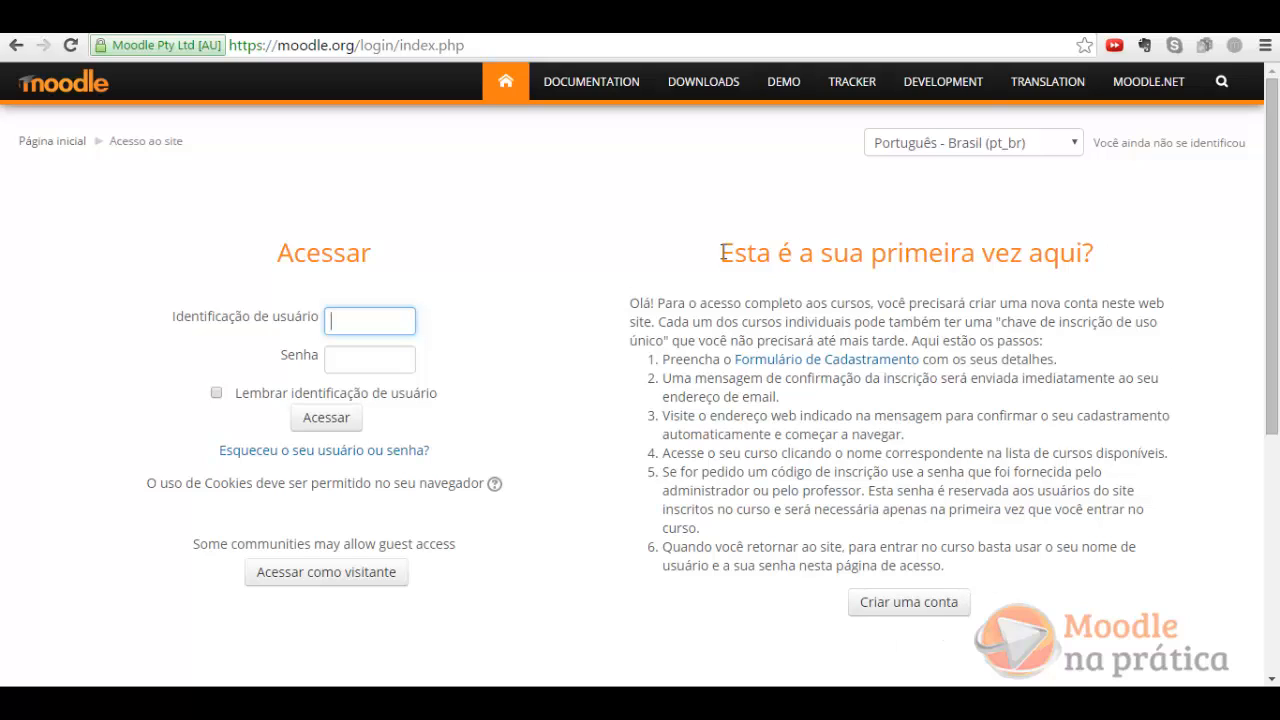
{"action": "left_click_drag", "start_coordinate": [720, 253], "coordinate": [930, 272]}
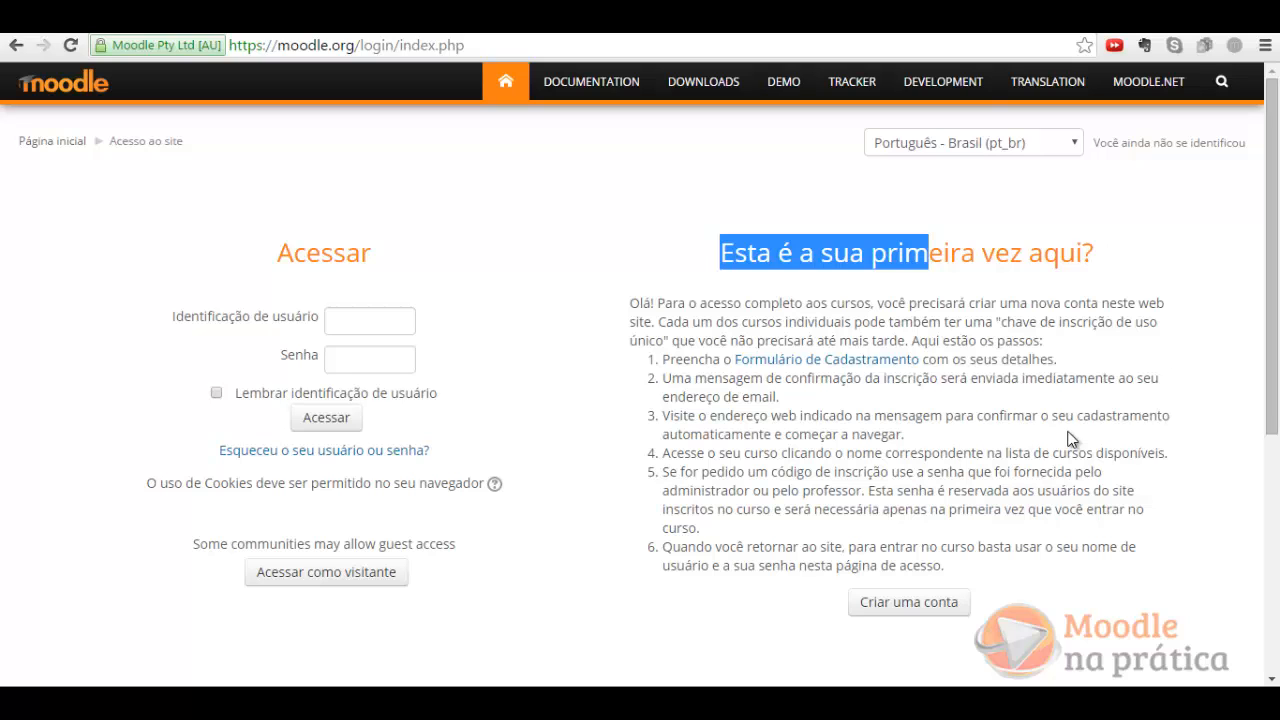
Step: Return to the Moodle installer and save the site settings with 'Salvar mudanças'
{"action": "key", "text": "alt+Tab"}
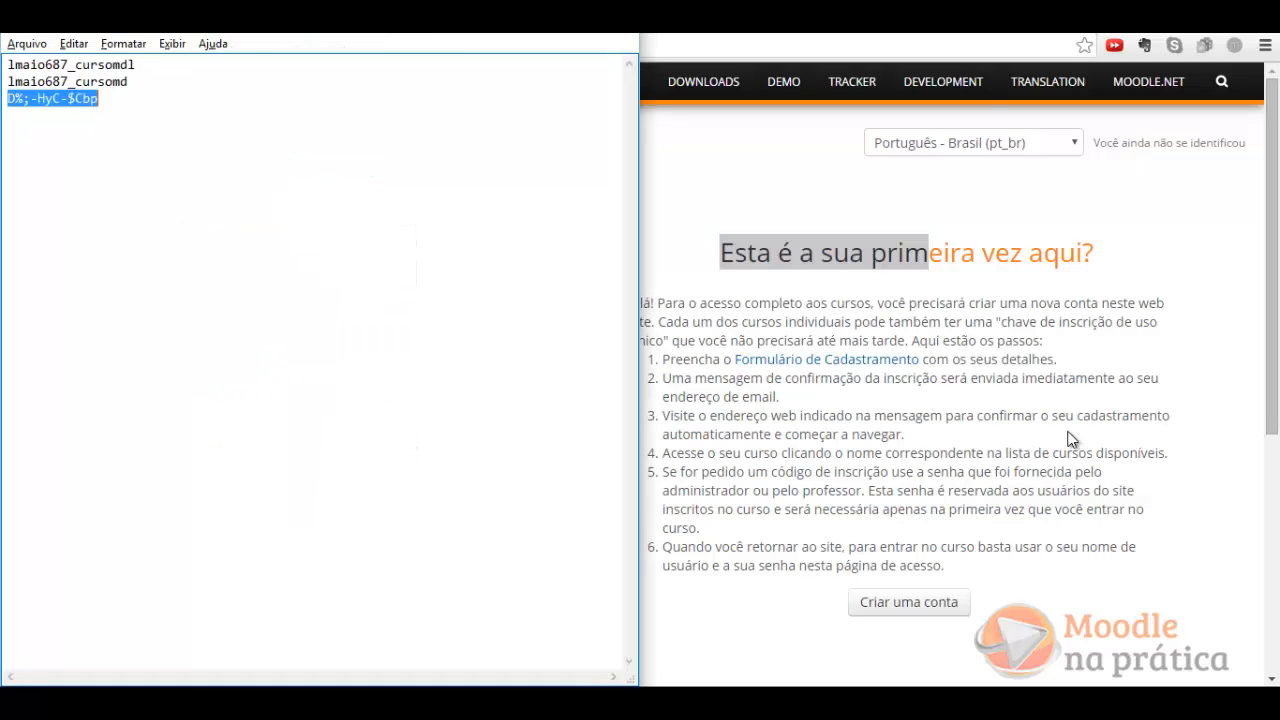
{"action": "key", "text": "alt+Tab"}
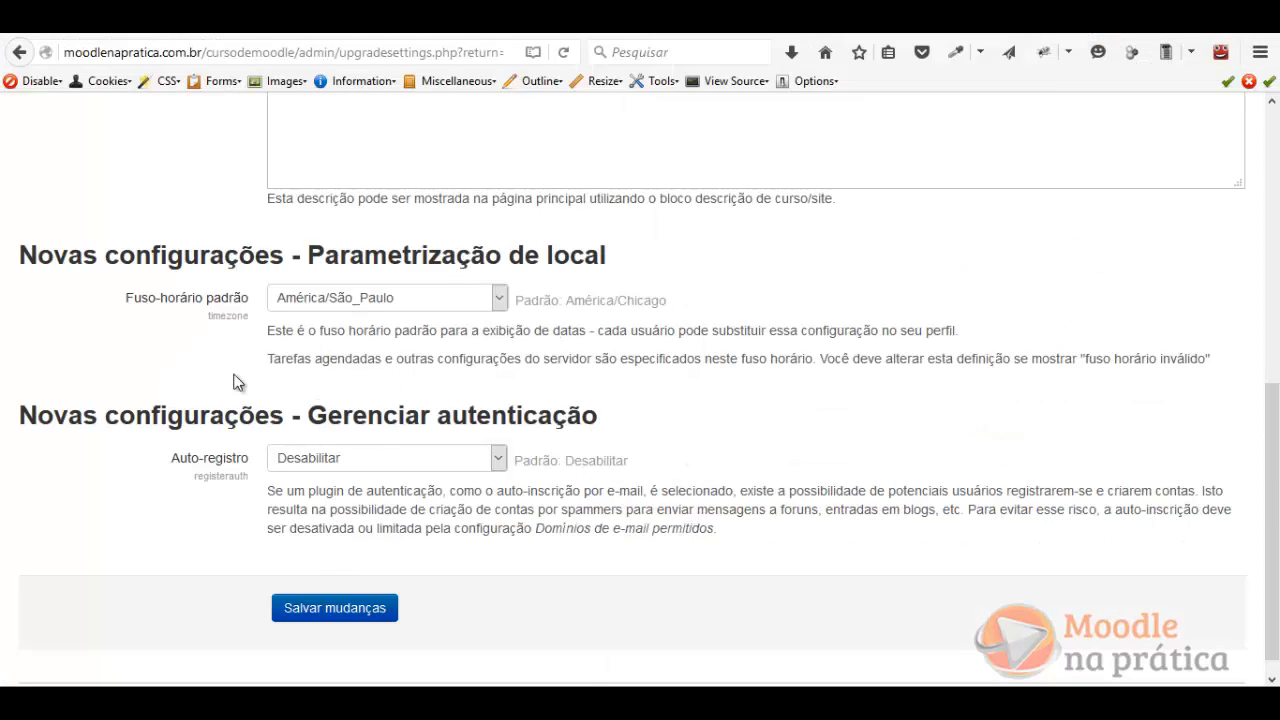
{"action": "scroll", "coordinate": [575, 528], "scroll_direction": "down", "scroll_amount": 1}
{"action": "left_click", "coordinate": [282, 585]}
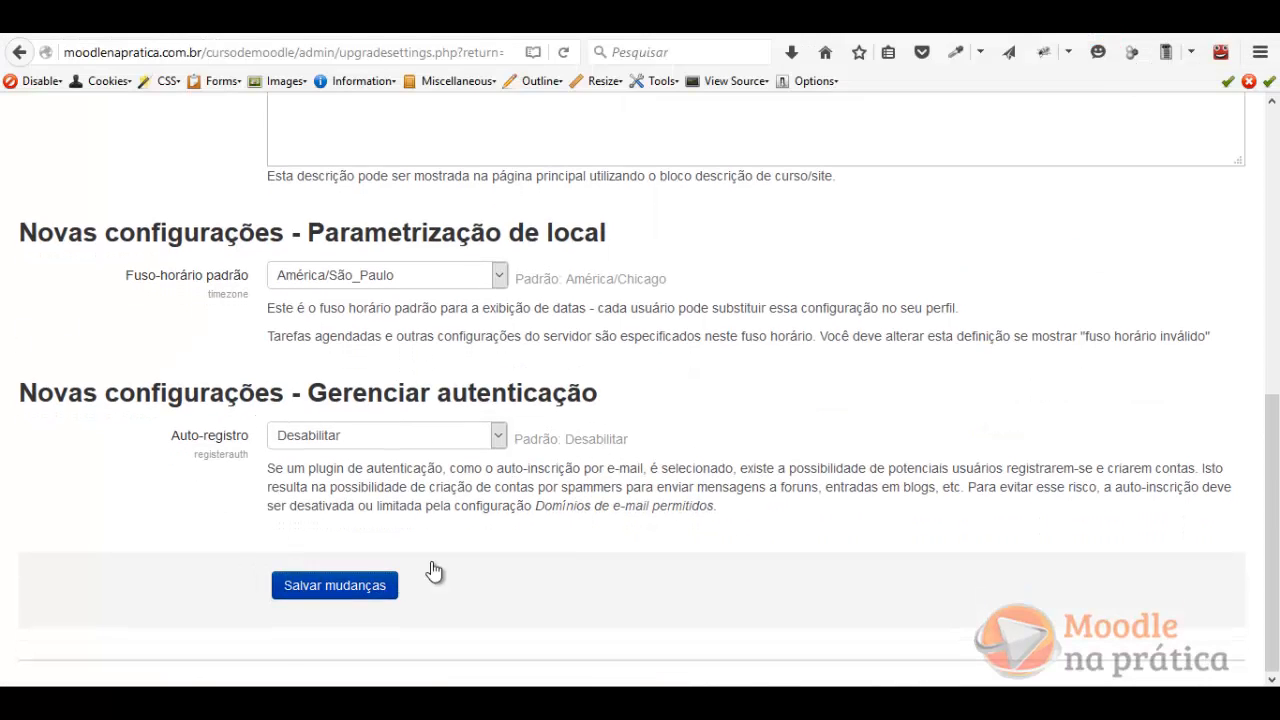
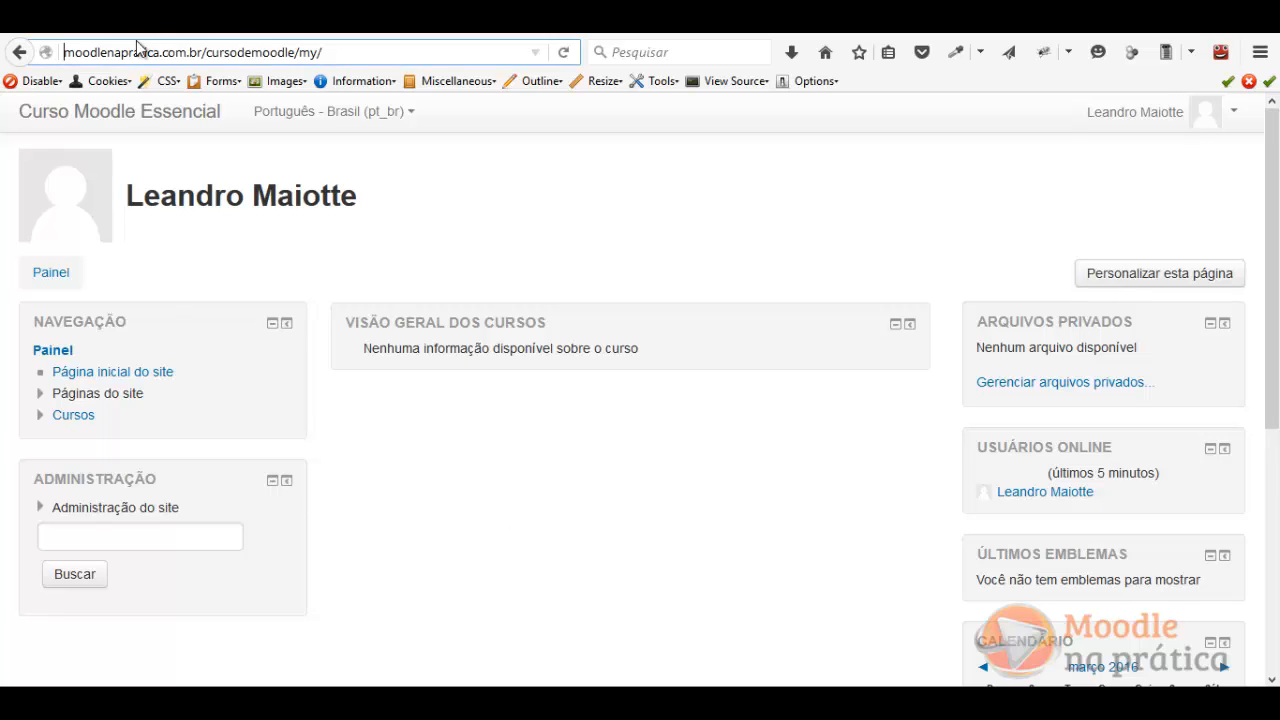
{"action": "left_click_drag", "start_coordinate": [298, 52], "coordinate": [2, 48]}
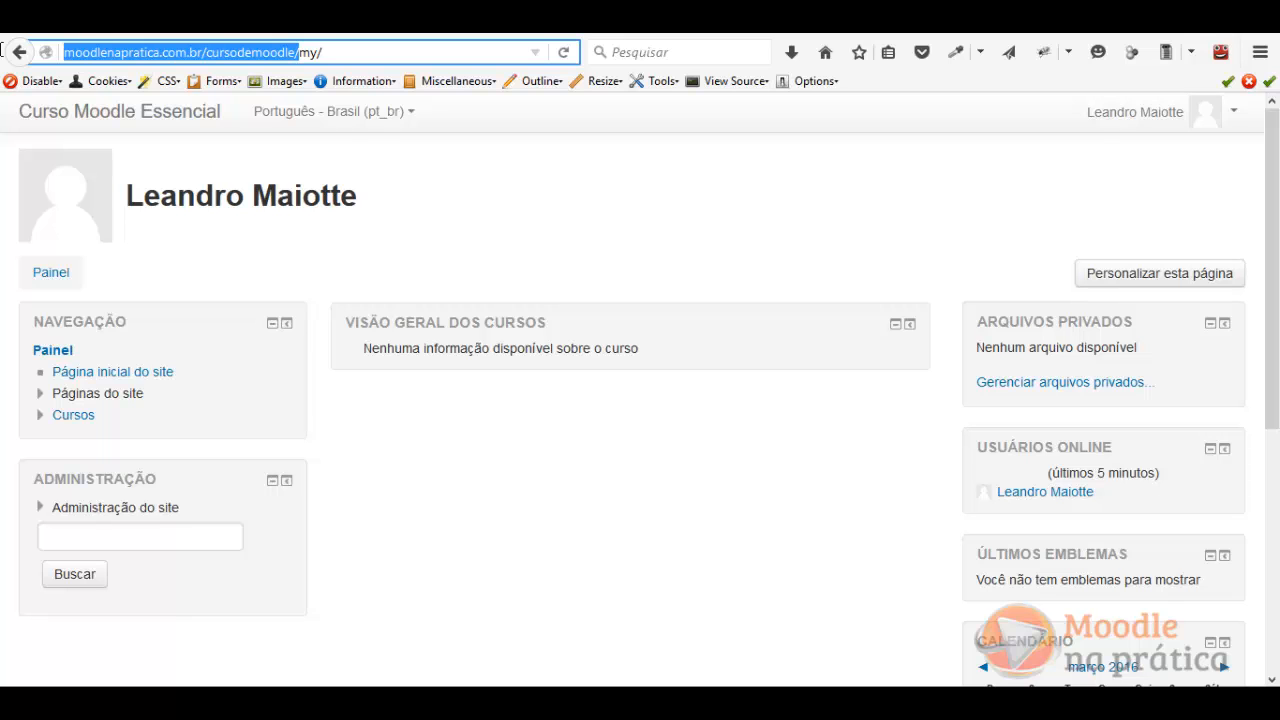
{"action": "scroll", "coordinate": [662, 306], "scroll_direction": "down", "scroll_amount": 4}
{"action": "scroll", "coordinate": [658, 306], "scroll_direction": "up", "scroll_amount": 3}
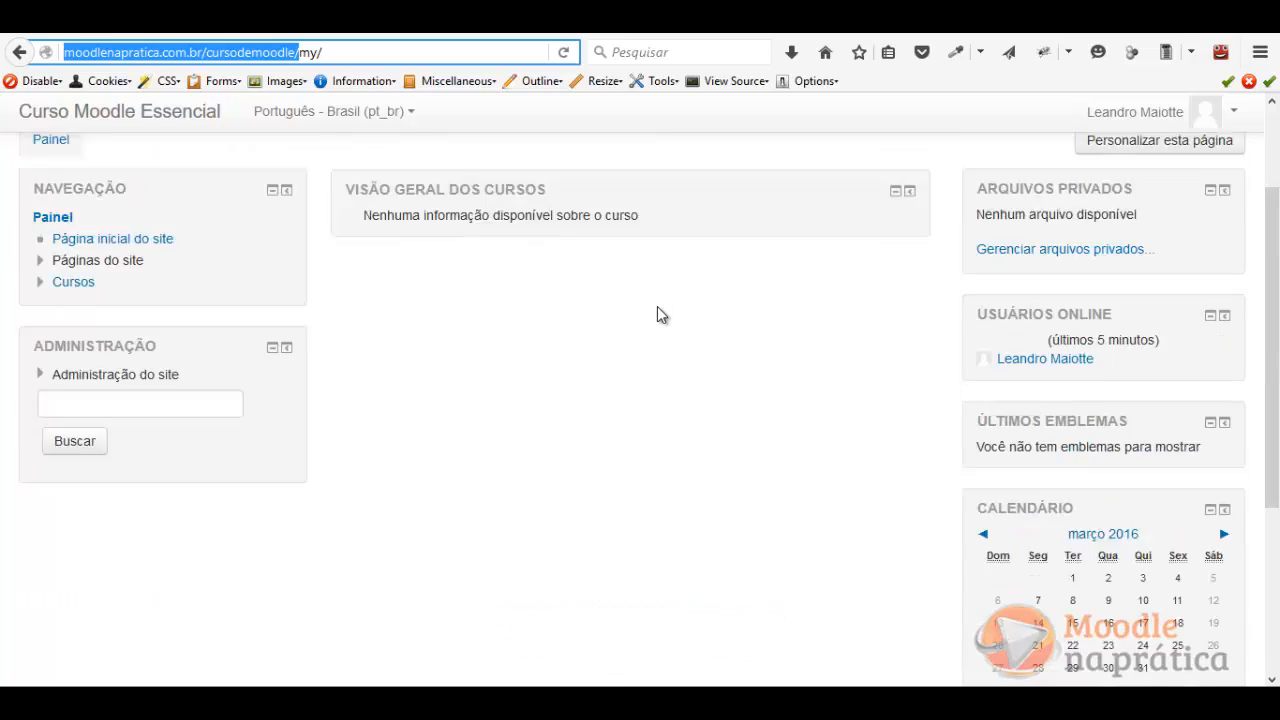
{"action": "scroll", "coordinate": [660, 315], "scroll_direction": "up", "scroll_amount": 2}
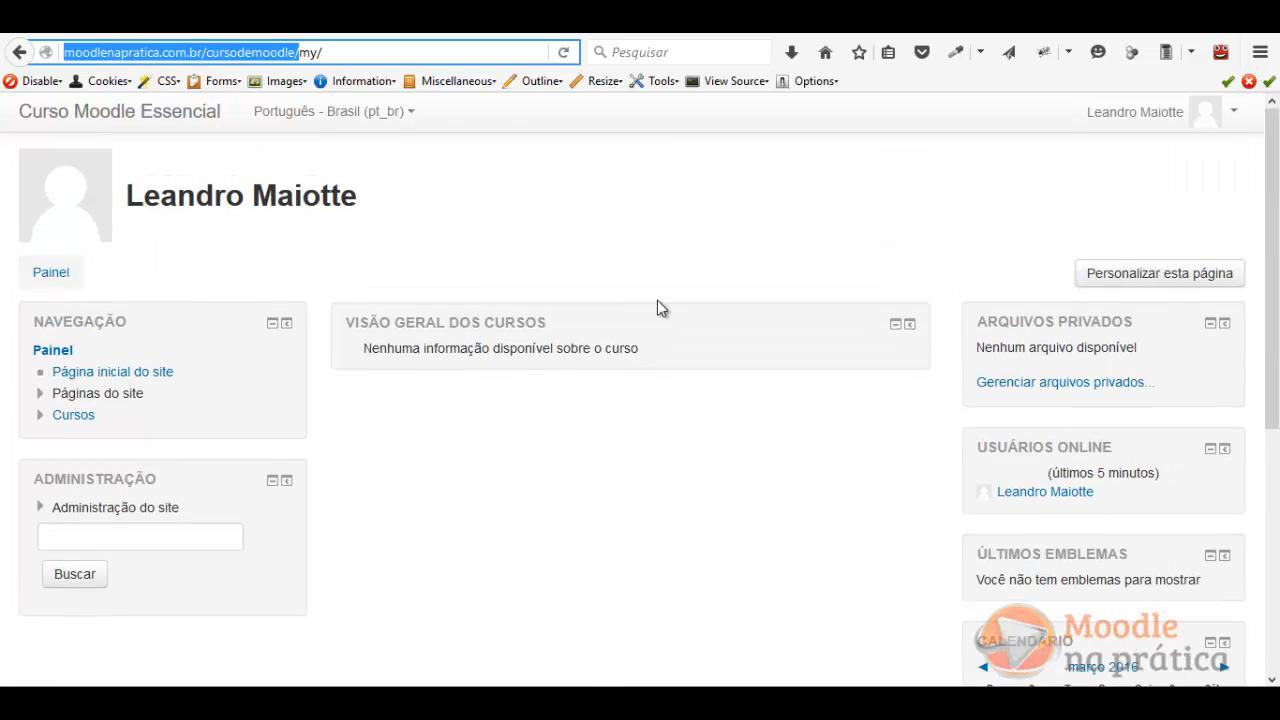